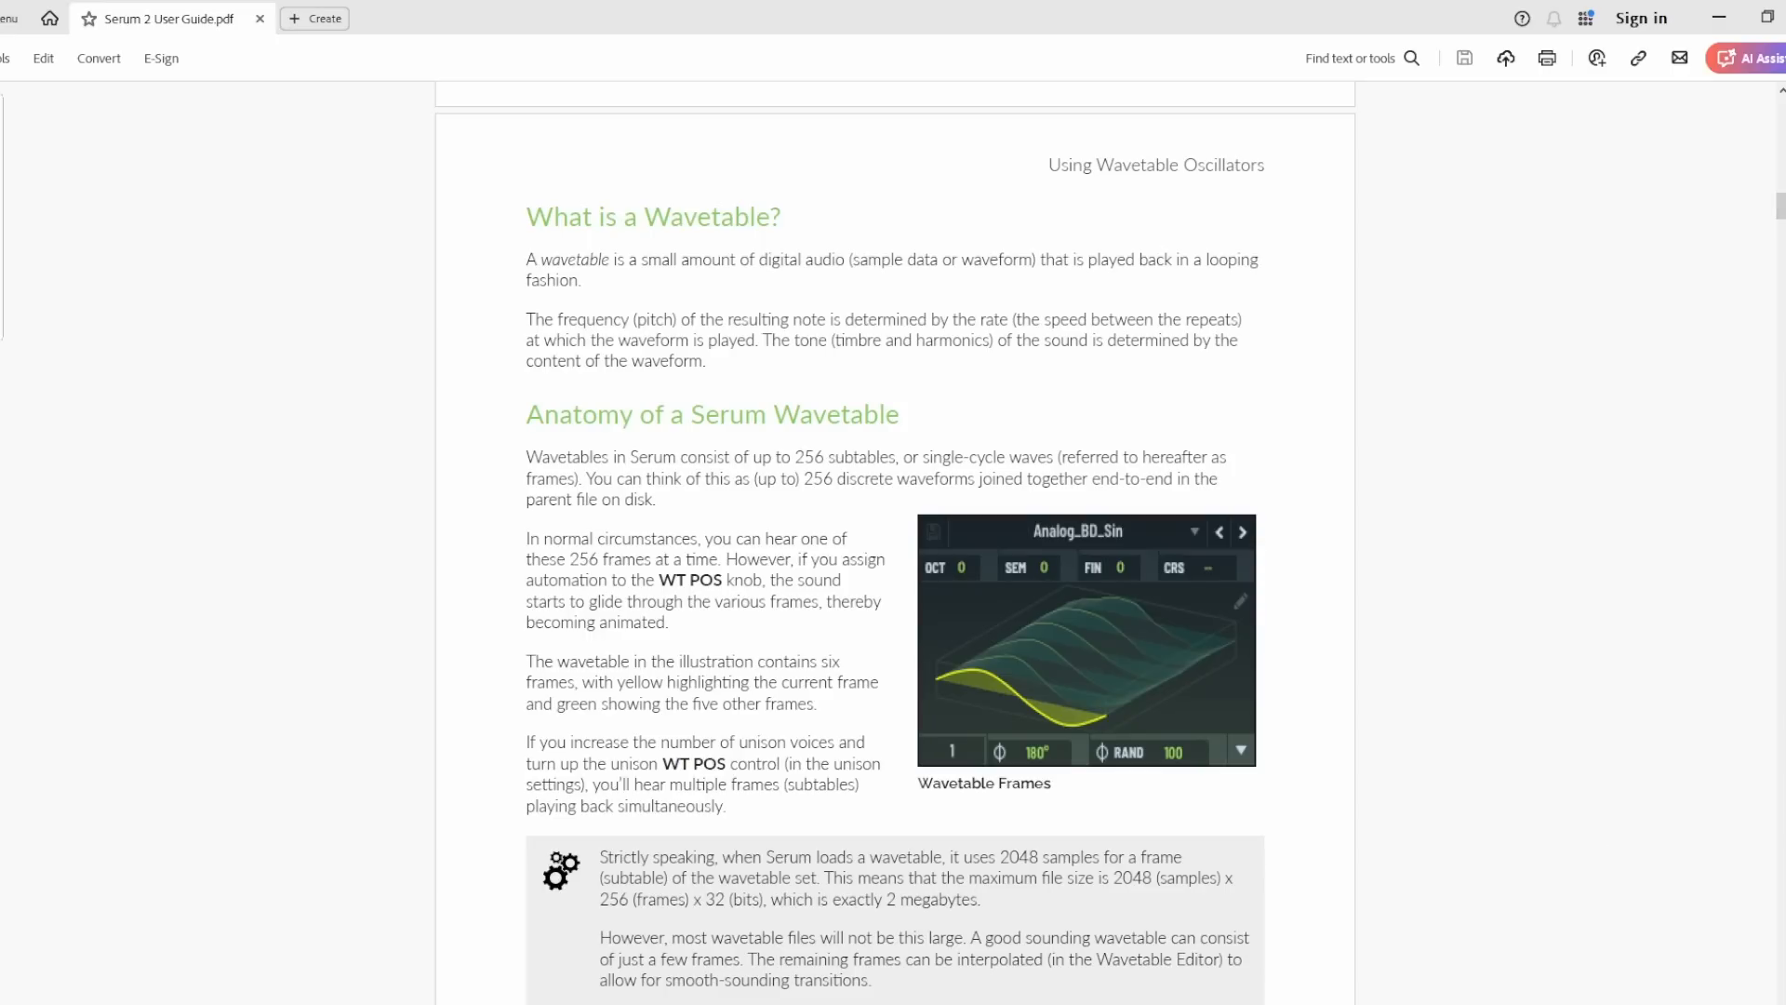
- Switch to Serum 2 in FL Studio and load the Analog wavetable Basic Shapes into oscillator A
{"action": "left_click", "coordinate": [598, 1002]}
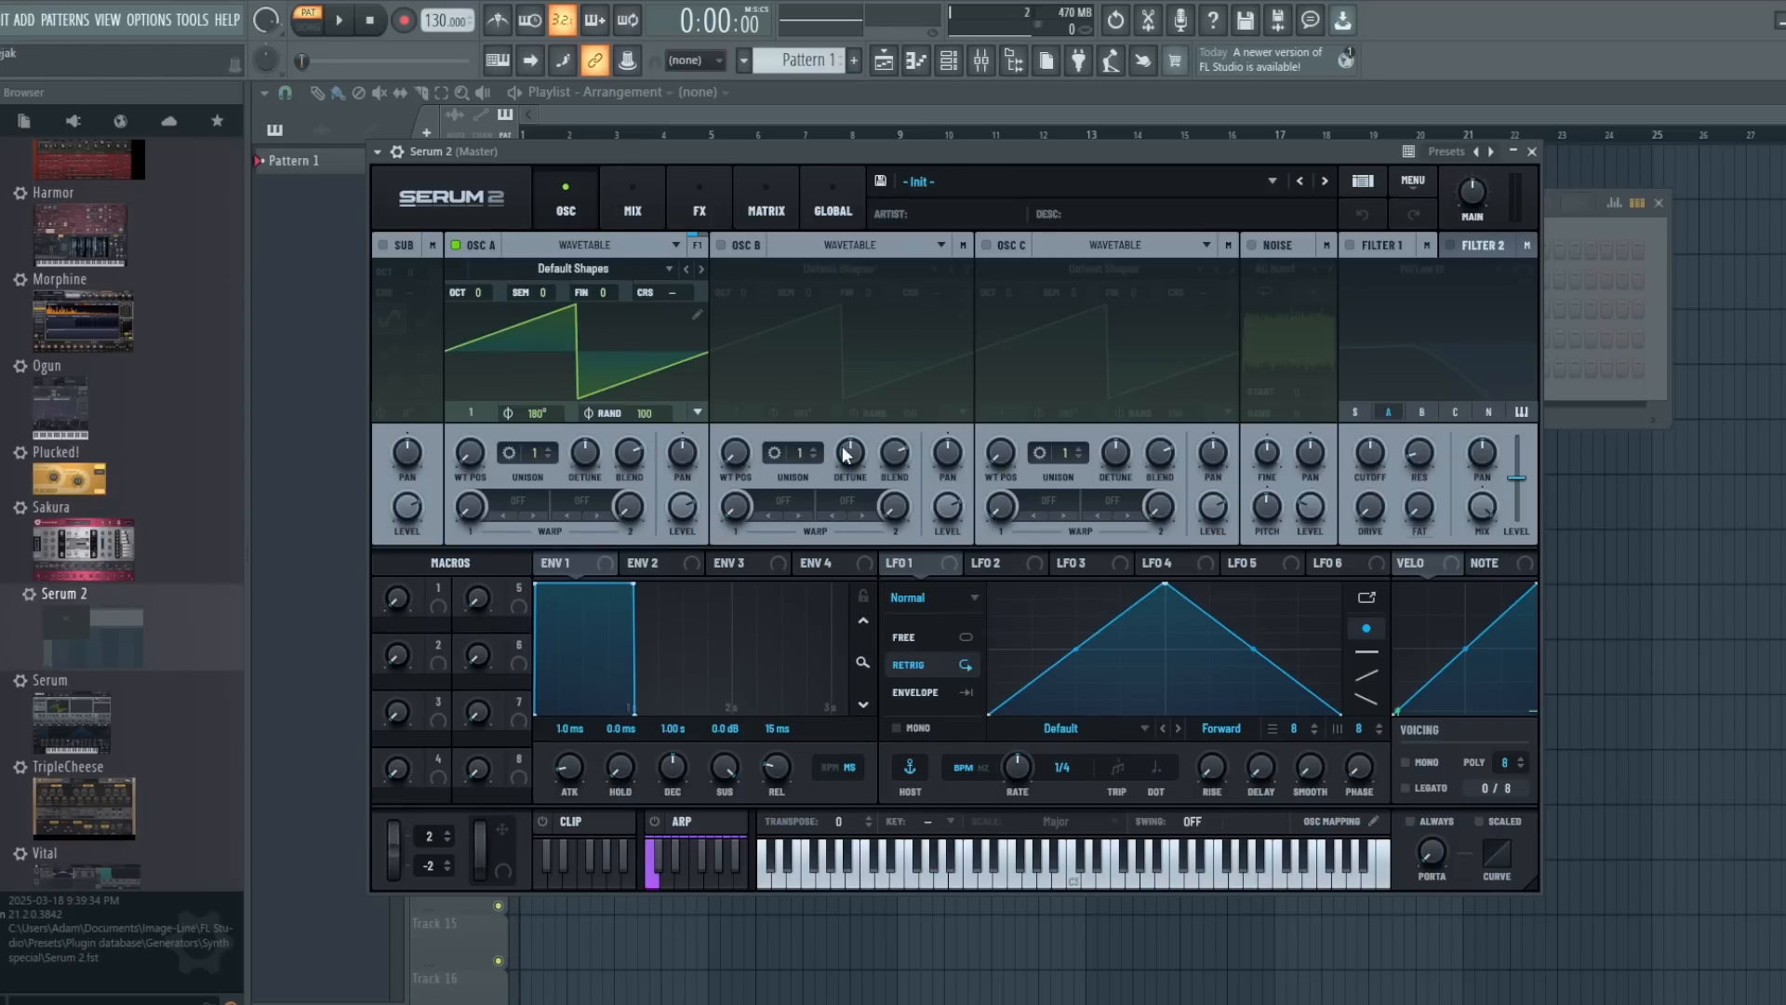
{"action": "left_click", "coordinate": [578, 270]}
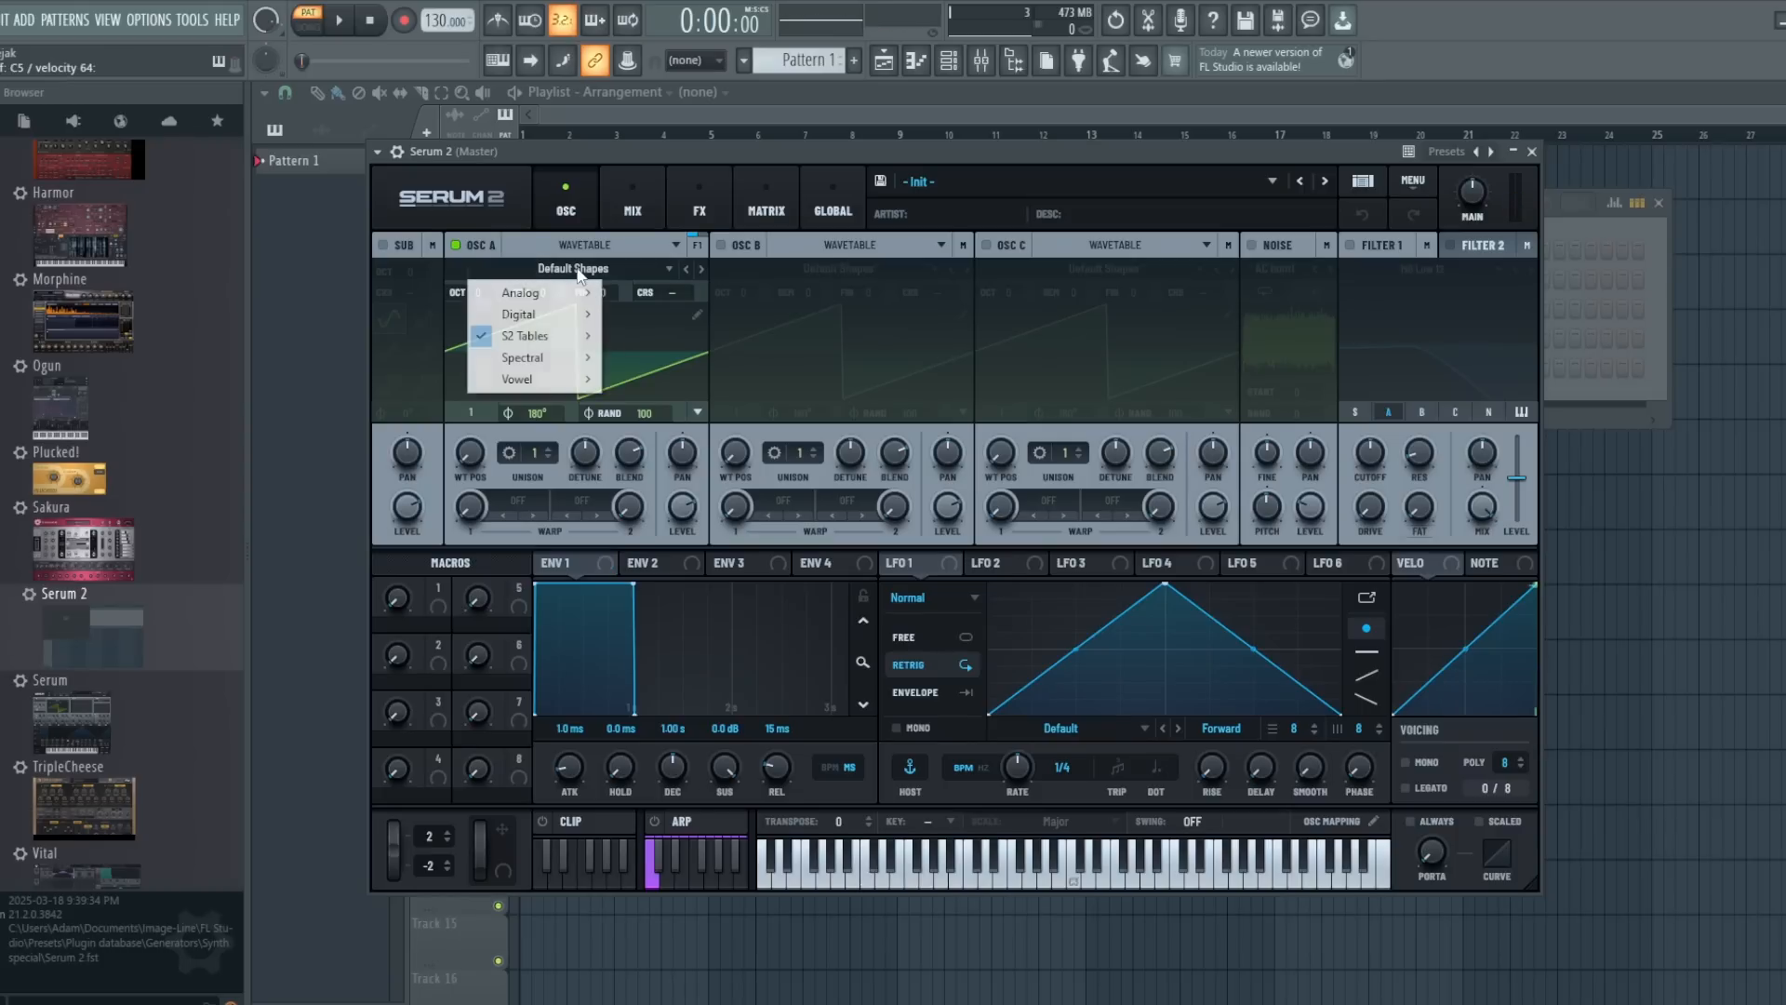
{"action": "mouse_move", "coordinate": [566, 294]}
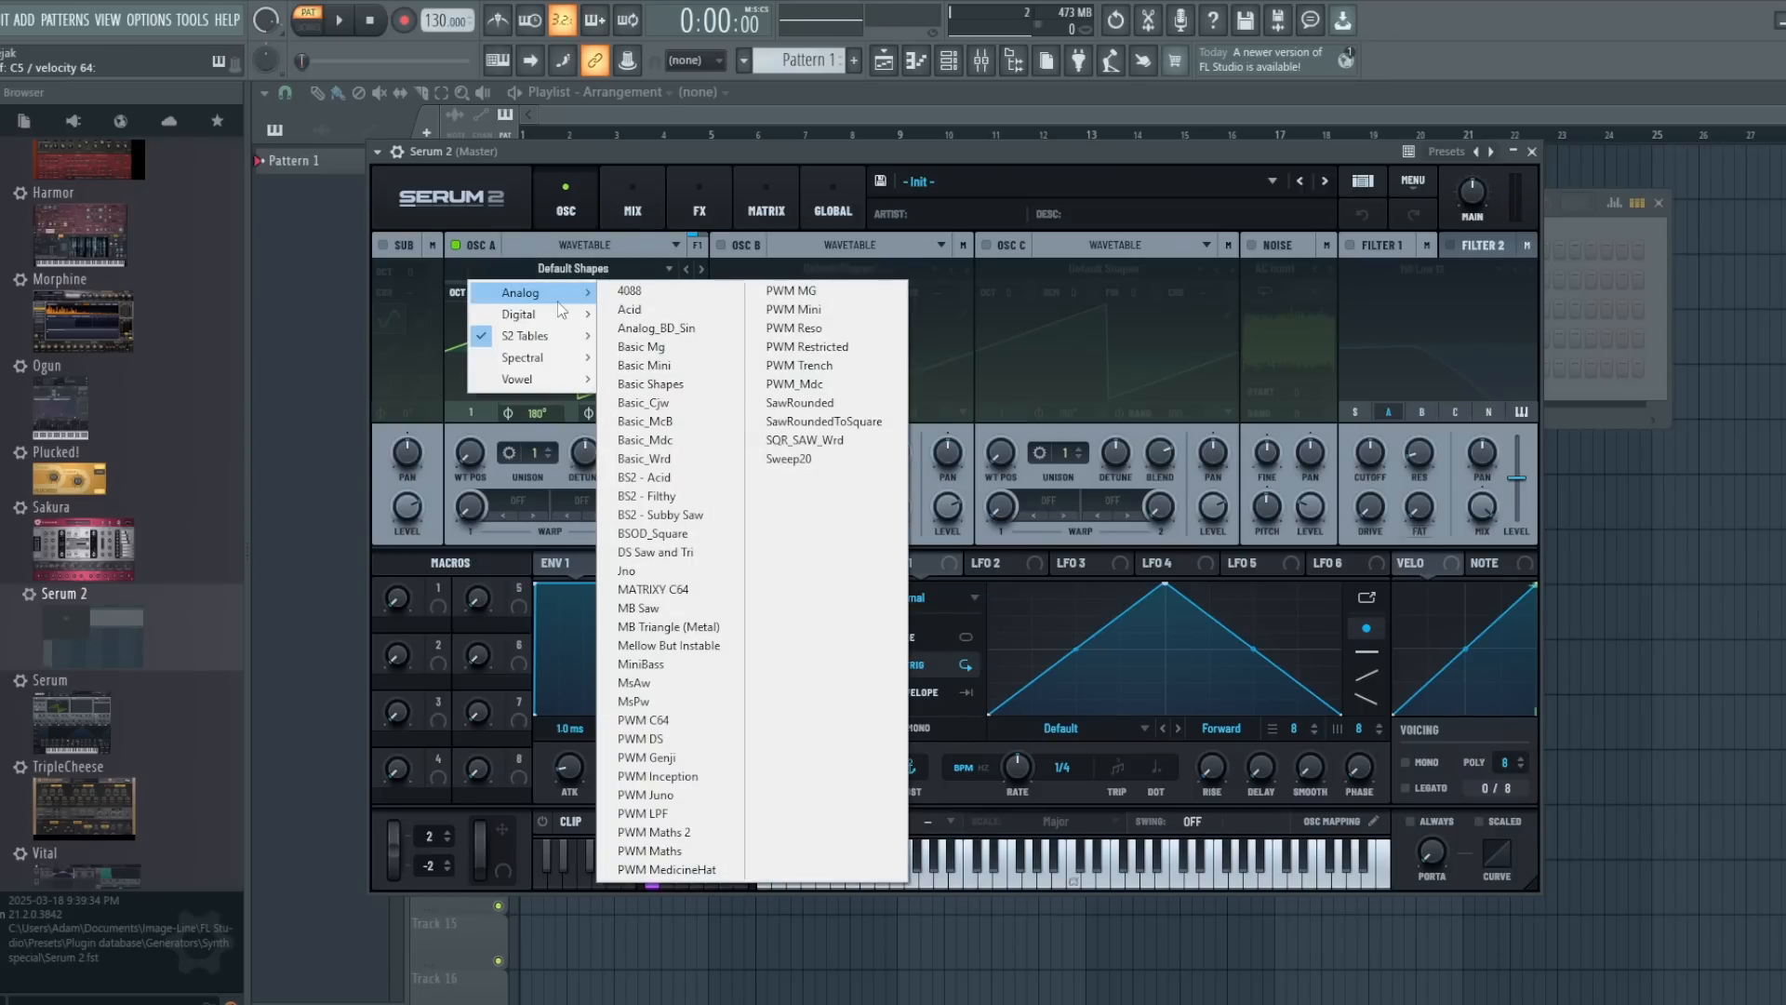
{"action": "left_click", "coordinate": [683, 384]}
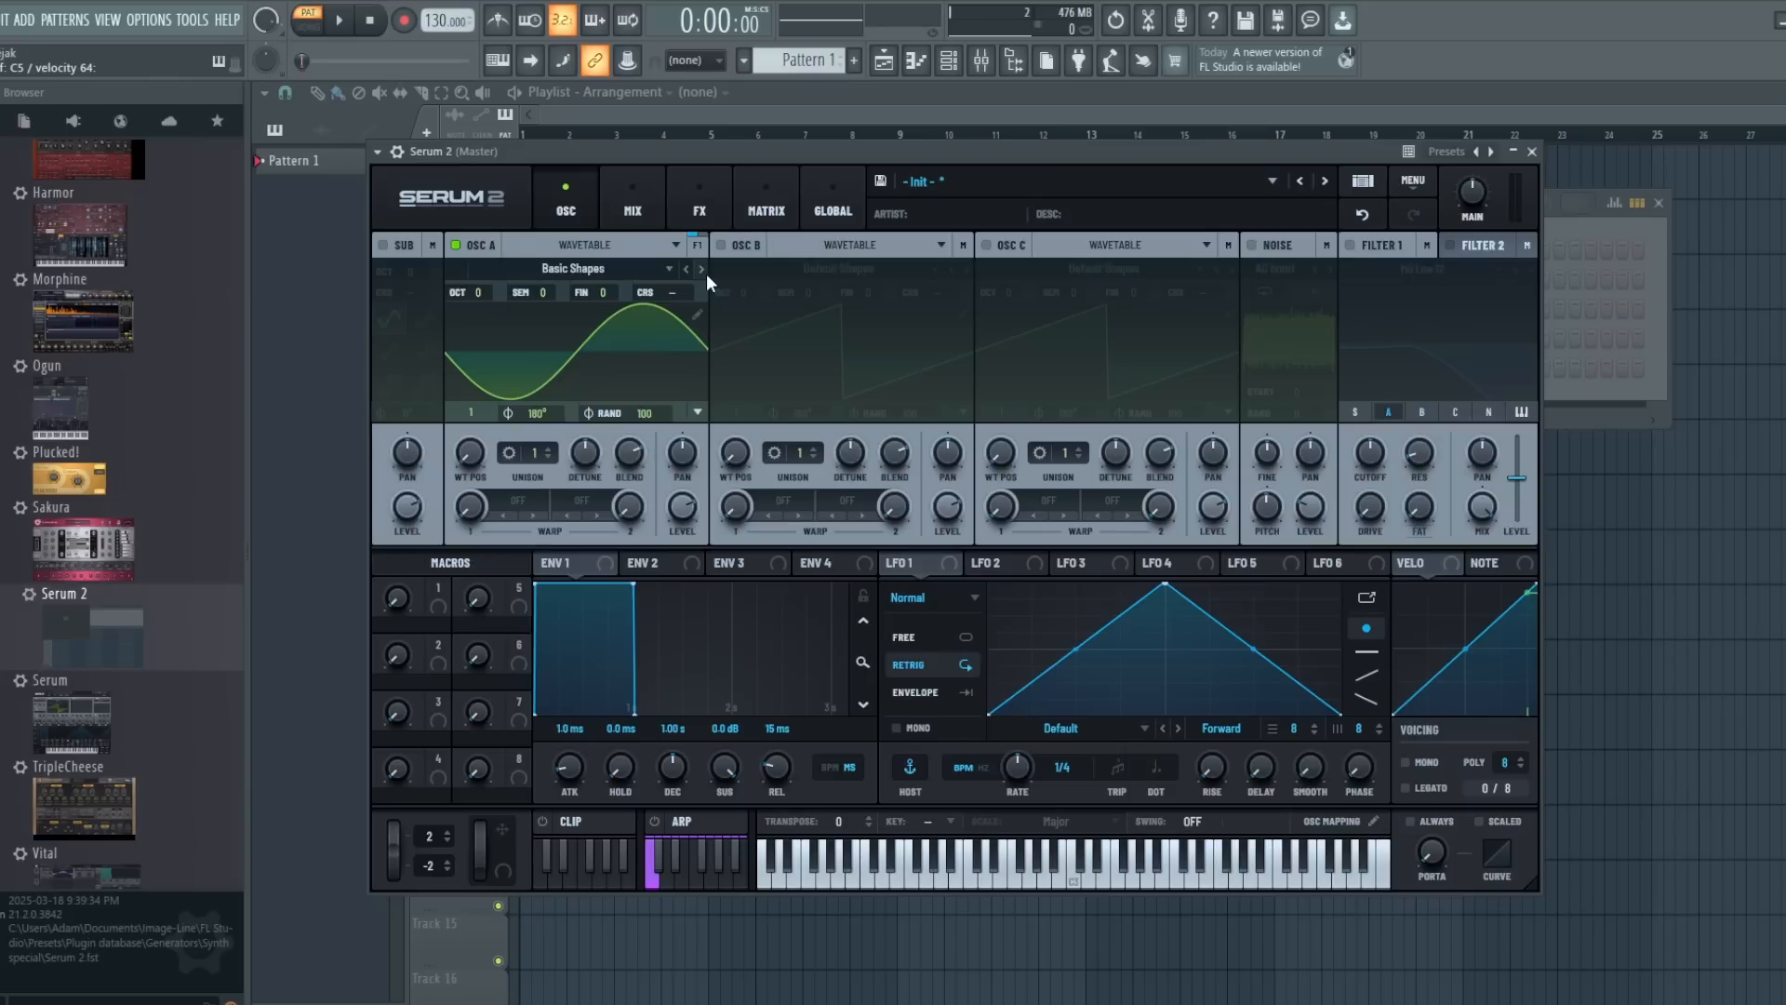
- Try sweeping oscillator A's wavetable position and return it to frame 1, and switch oscillator B on and off again
{"action": "mouse_move", "coordinate": [472, 460]}
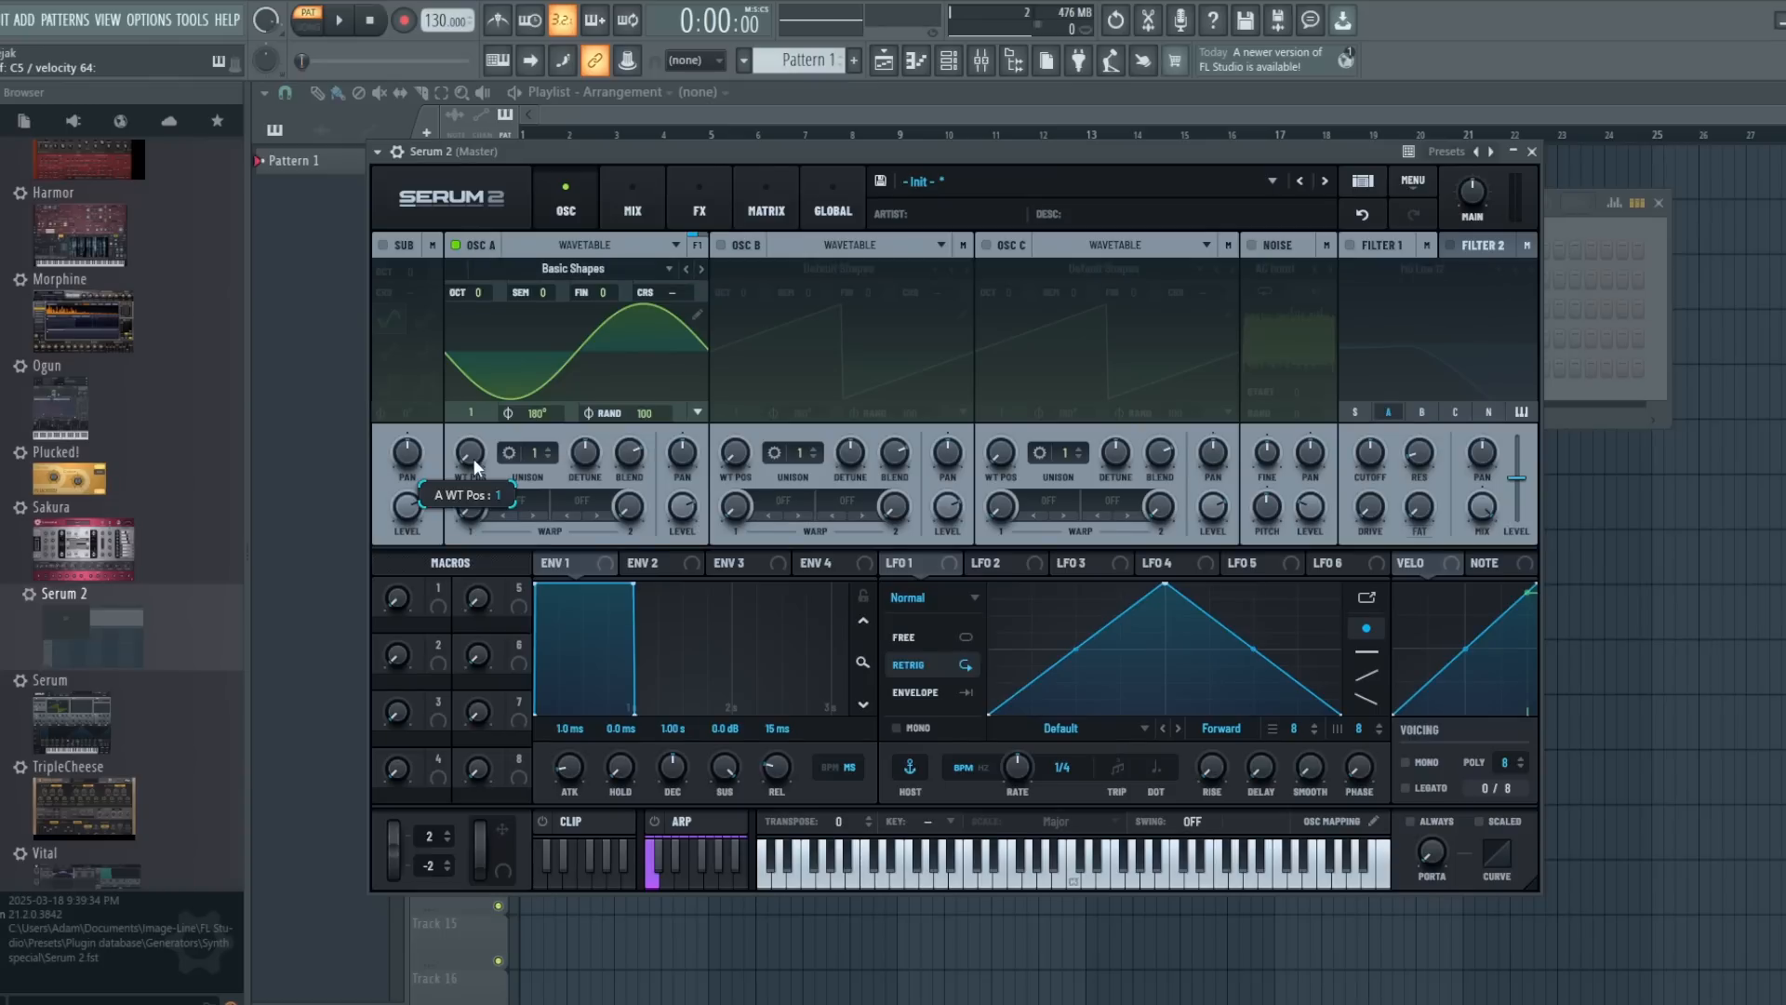
{"action": "left_click_drag", "start_coordinate": [473, 455], "coordinate": [454, 410]}
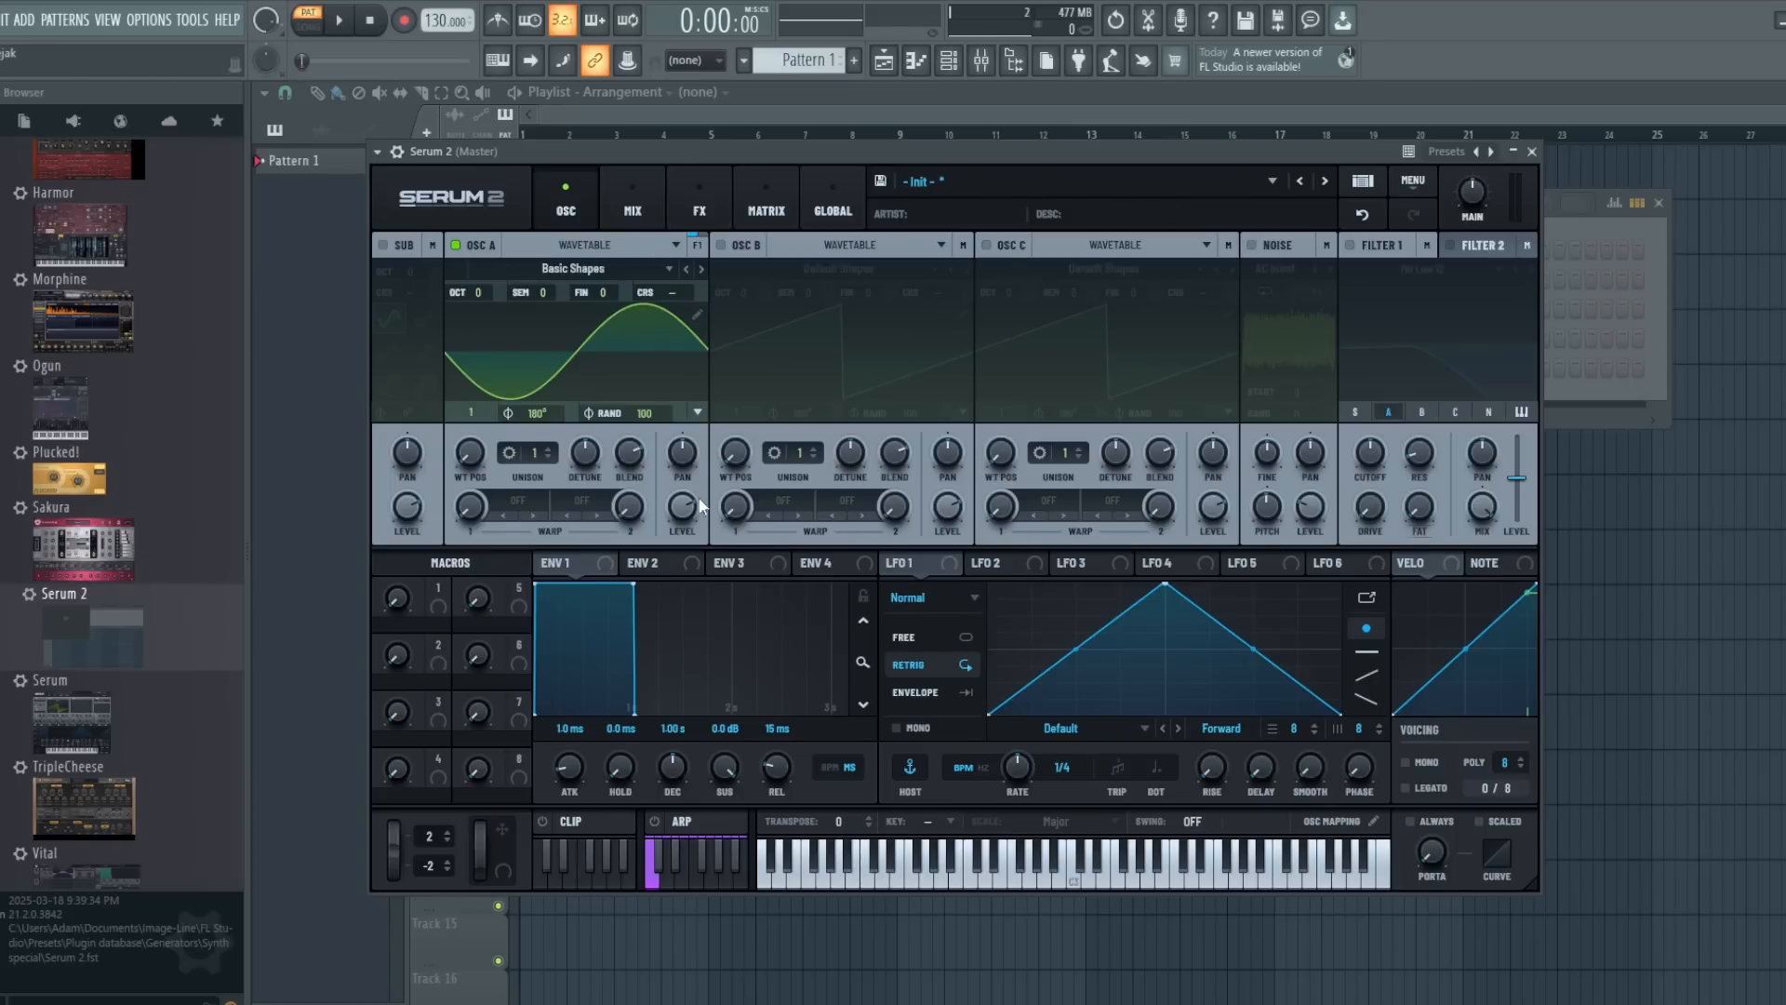
{"action": "left_click", "coordinate": [721, 244]}
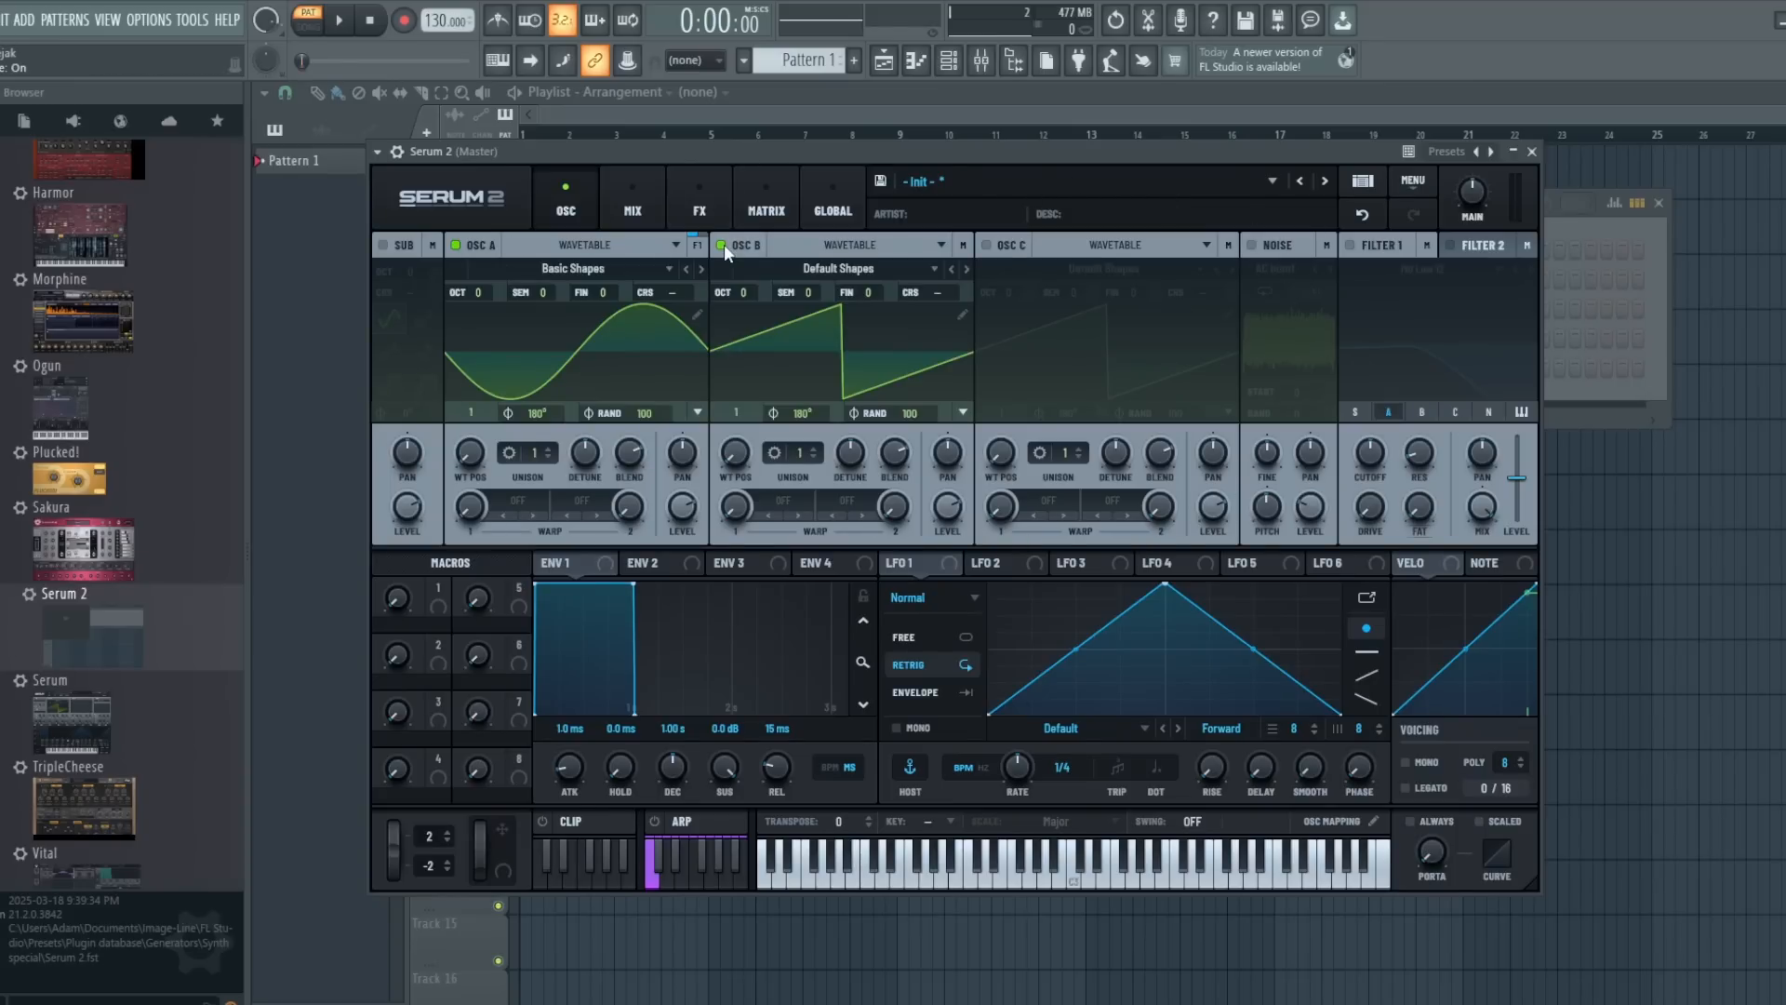
{"action": "left_click", "coordinate": [721, 245]}
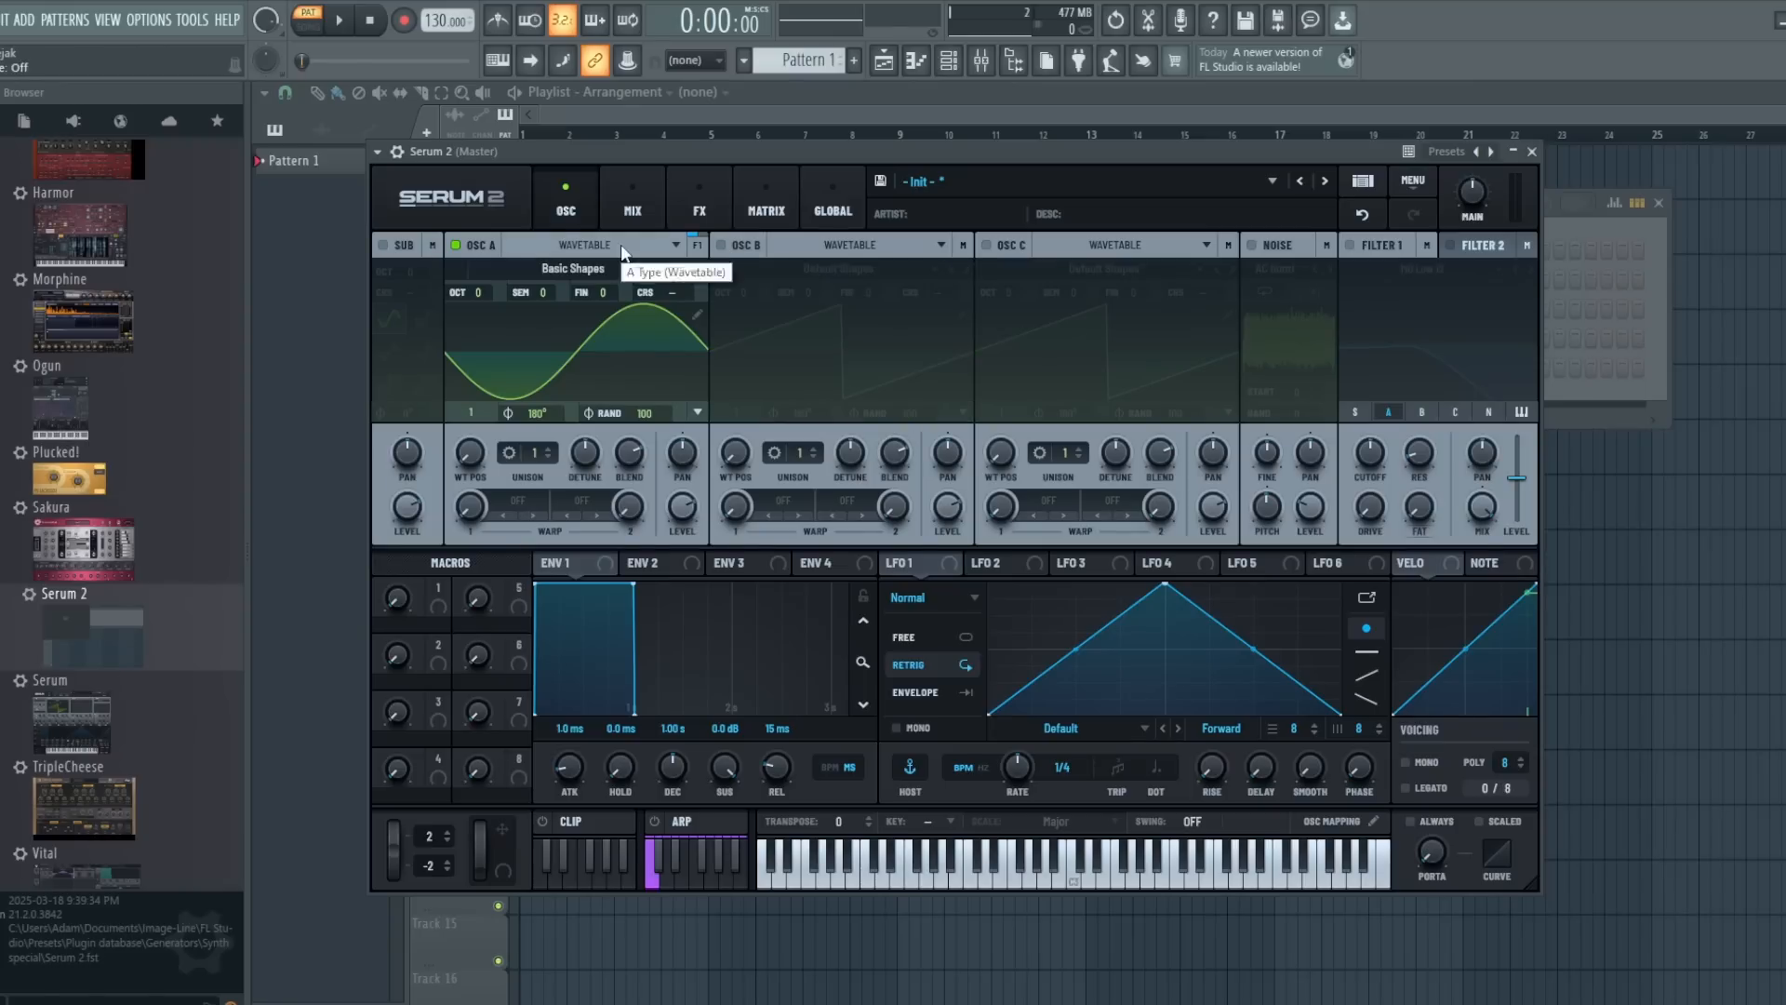
- Examine the oscillator types available for oscillator A, keeping Wavetable
{"action": "left_click", "coordinate": [621, 248]}
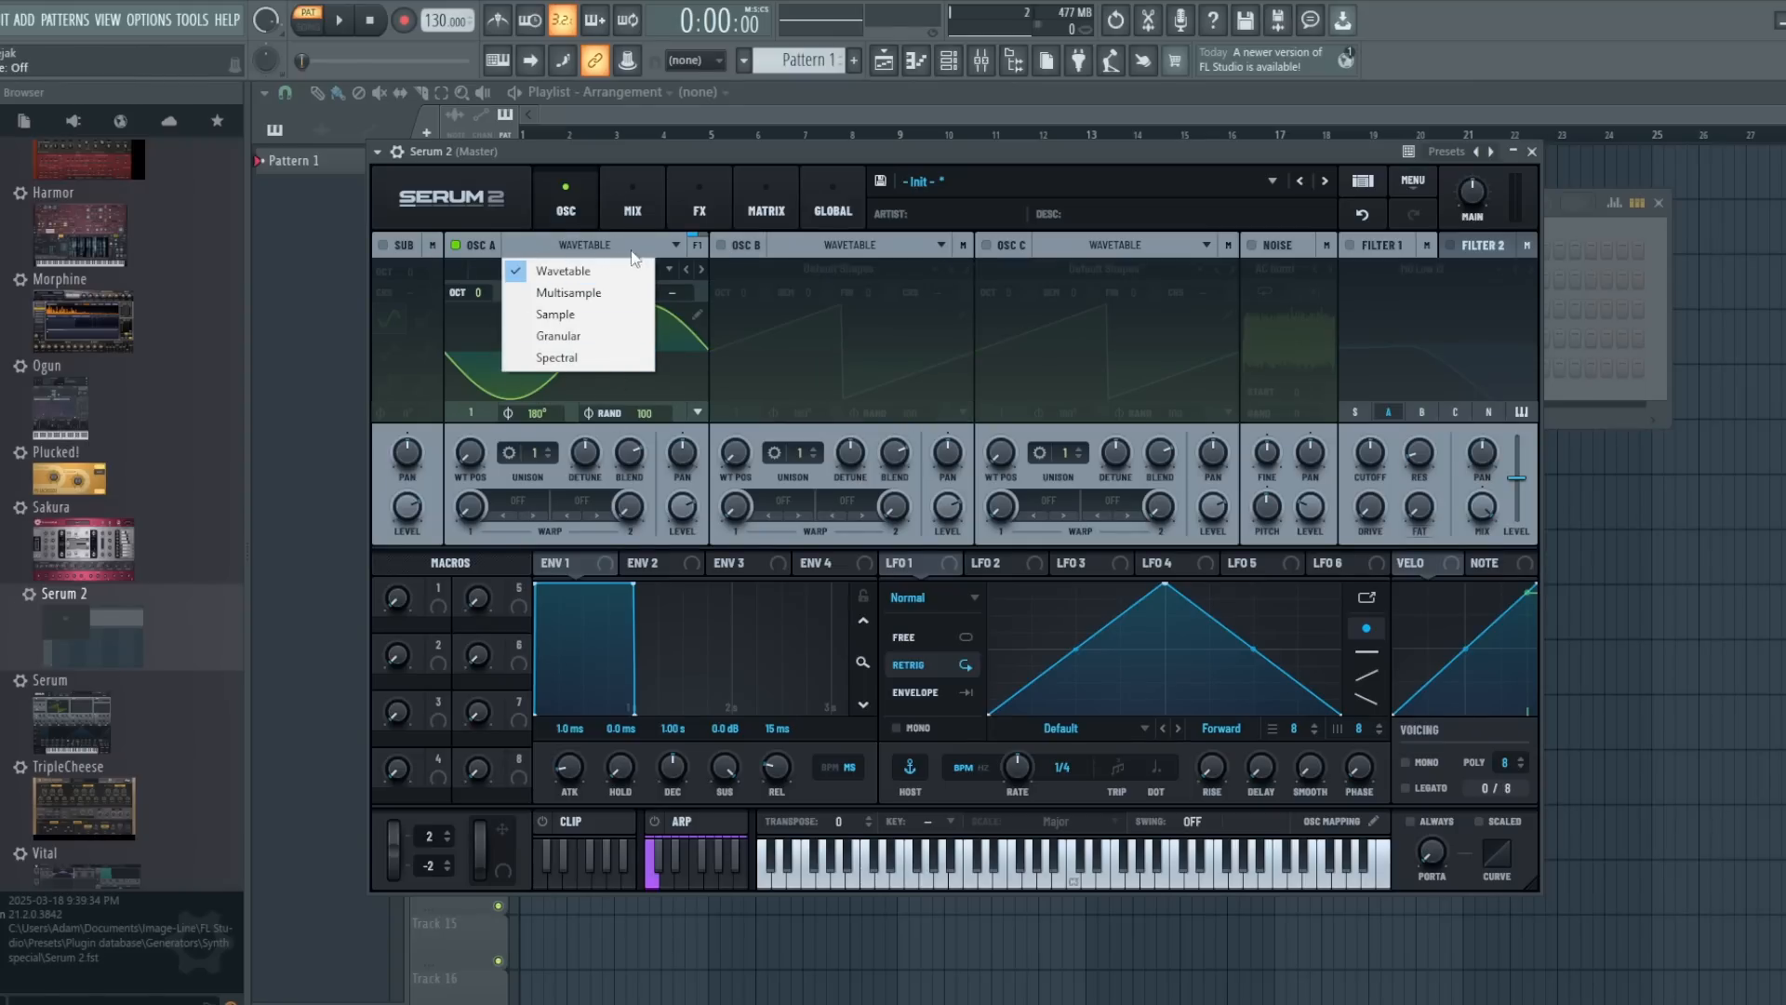
{"action": "left_click", "coordinate": [655, 149]}
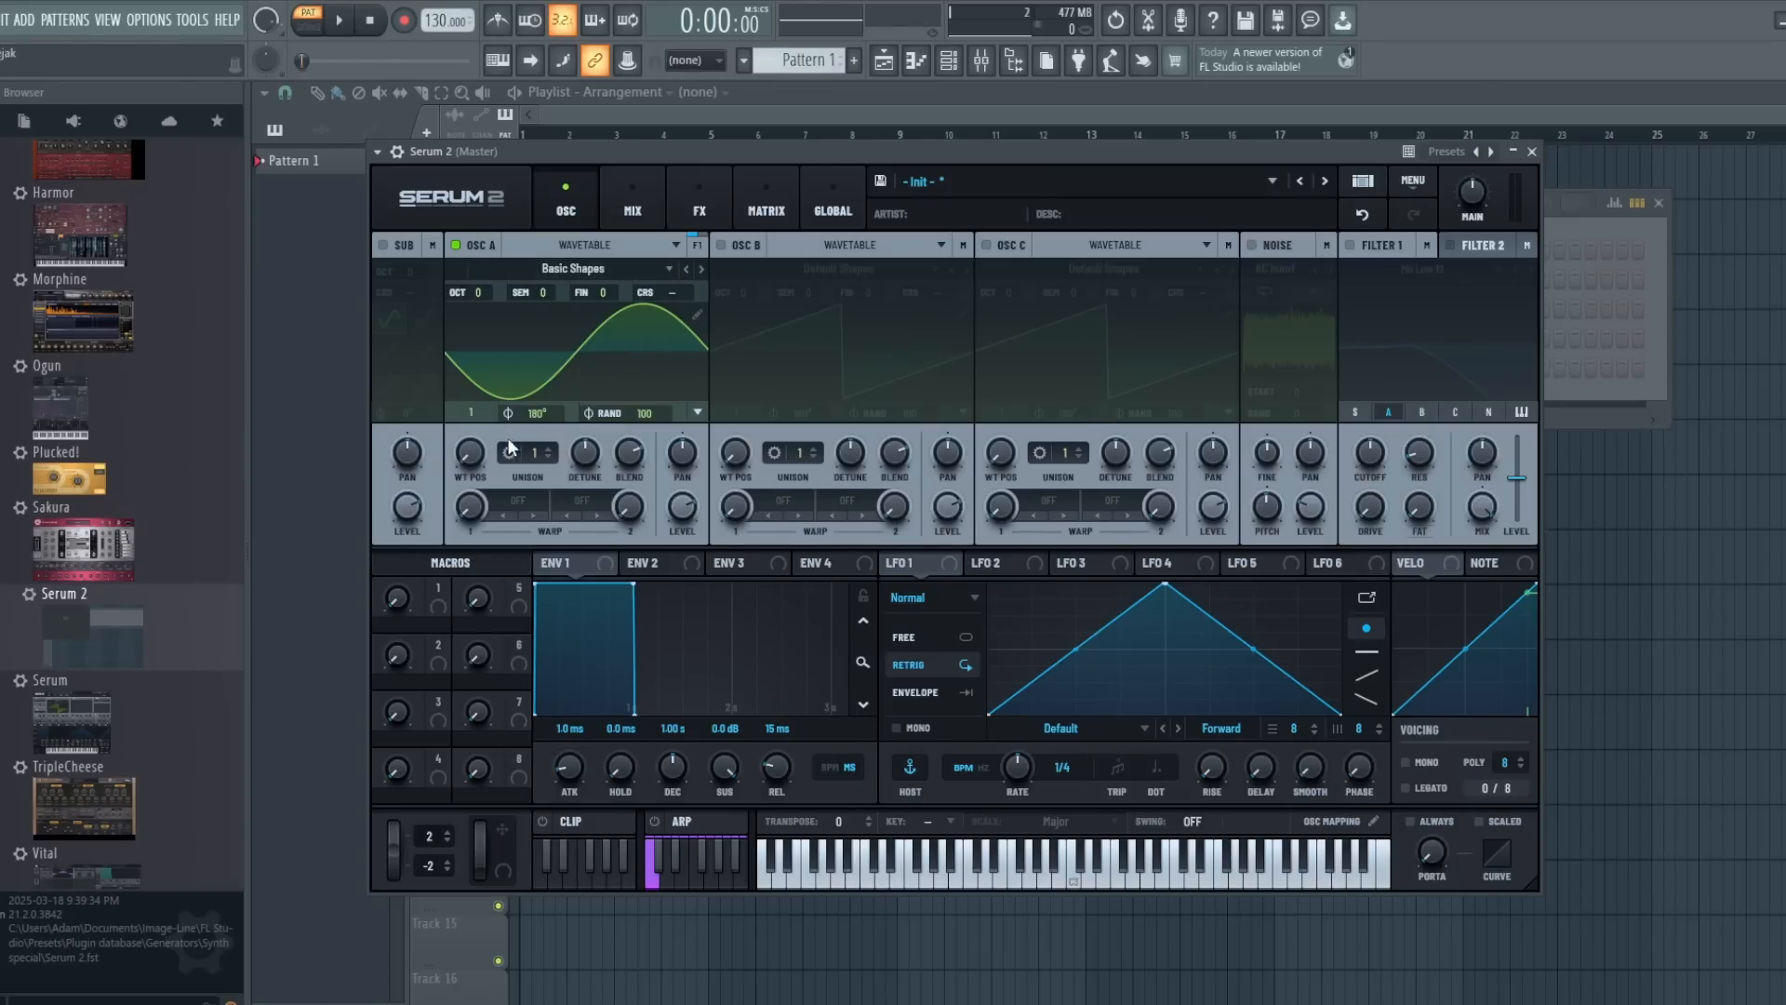
- Alternate oscillator A's wavetable position between frames 1 and 2 to compare the waveforms, ending on frame 2
{"action": "left_click_drag", "start_coordinate": [473, 425], "coordinate": [471, 396]}
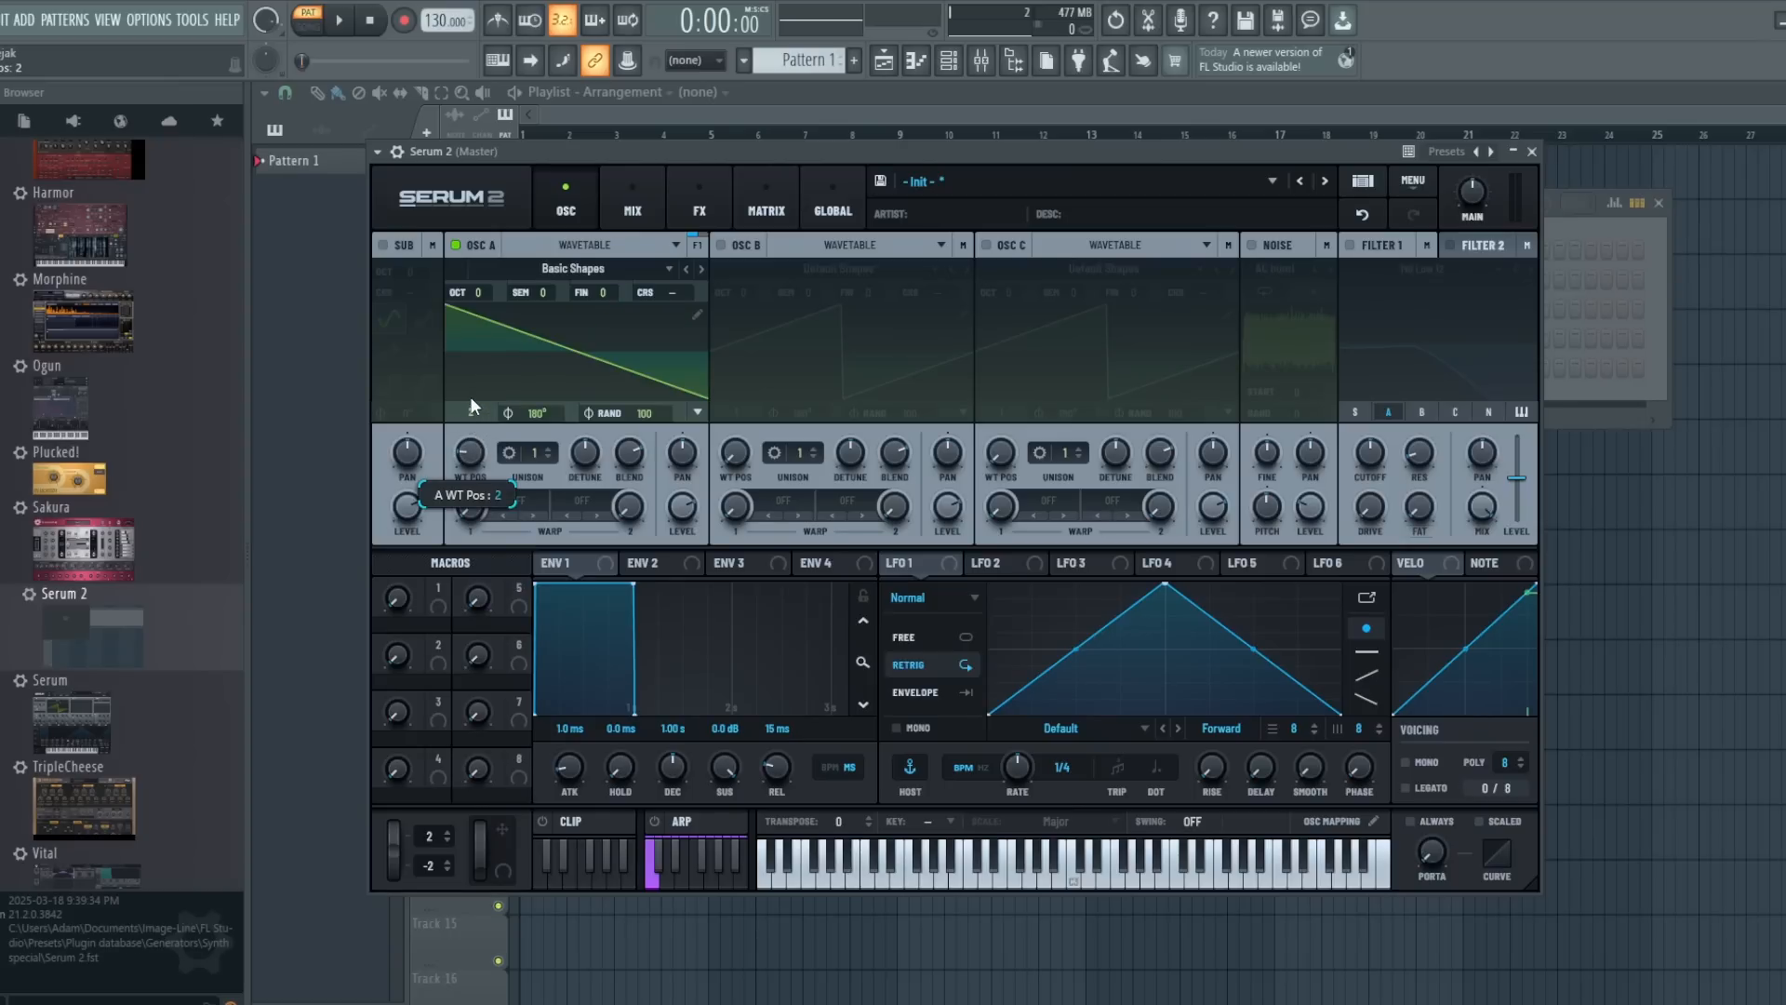
{"action": "left_click_drag", "start_coordinate": [1462, 194], "coordinate": [1463, 225]}
{"action": "mouse_move", "coordinate": [471, 452]}
{"action": "left_mouse_down"}
{"action": "mouse_move", "coordinate": [476, 484]}
{"action": "mouse_move", "coordinate": [471, 444]}
{"action": "left_mouse_up"}
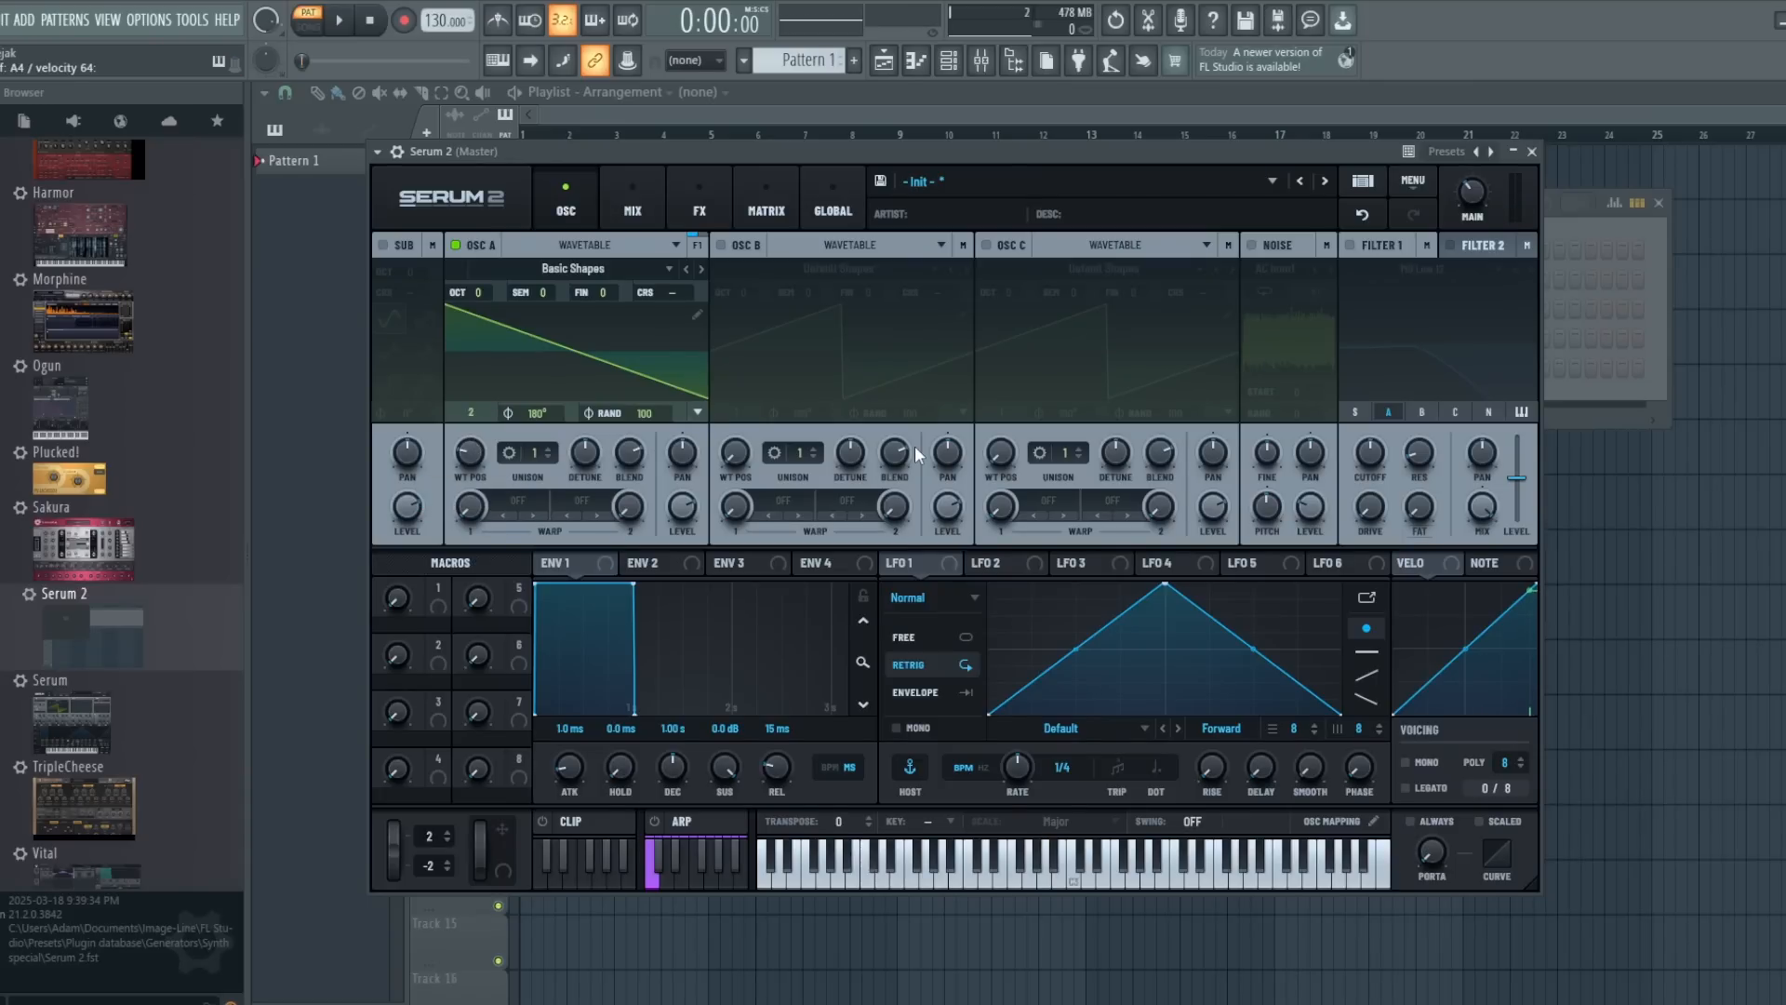
{"action": "left_click_drag", "start_coordinate": [480, 448], "coordinate": [478, 536]}
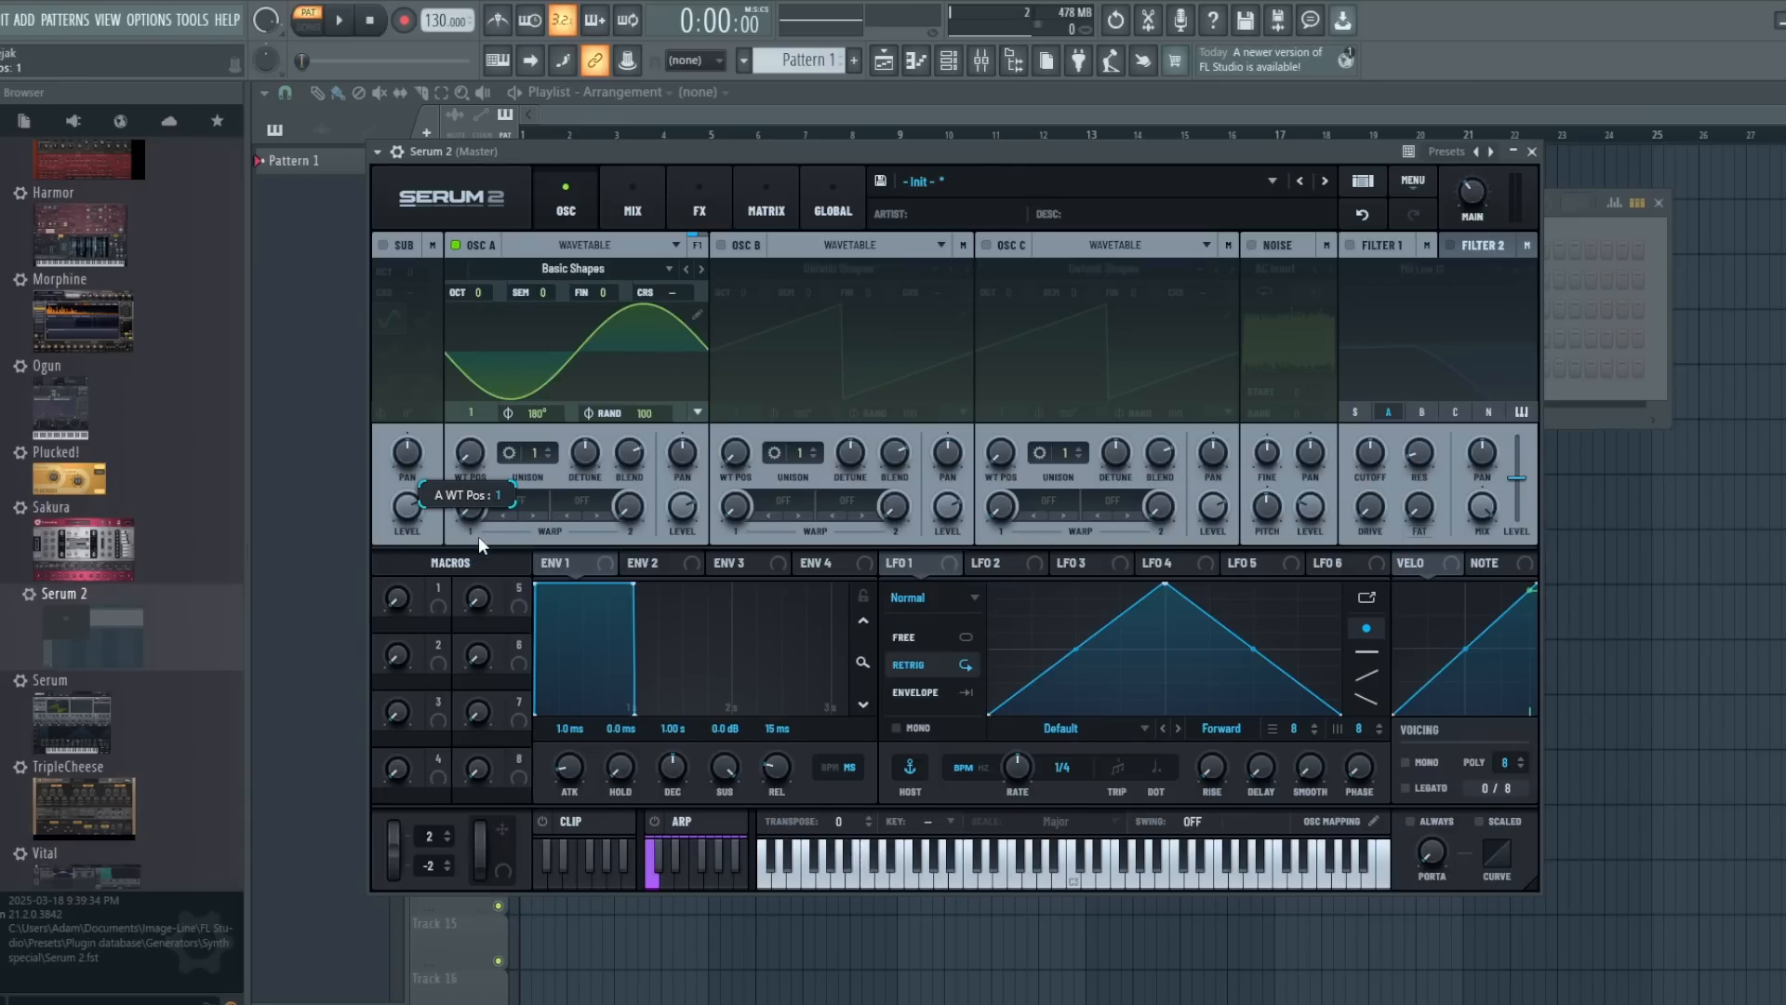
{"action": "left_click_drag", "start_coordinate": [468, 462], "coordinate": [466, 405]}
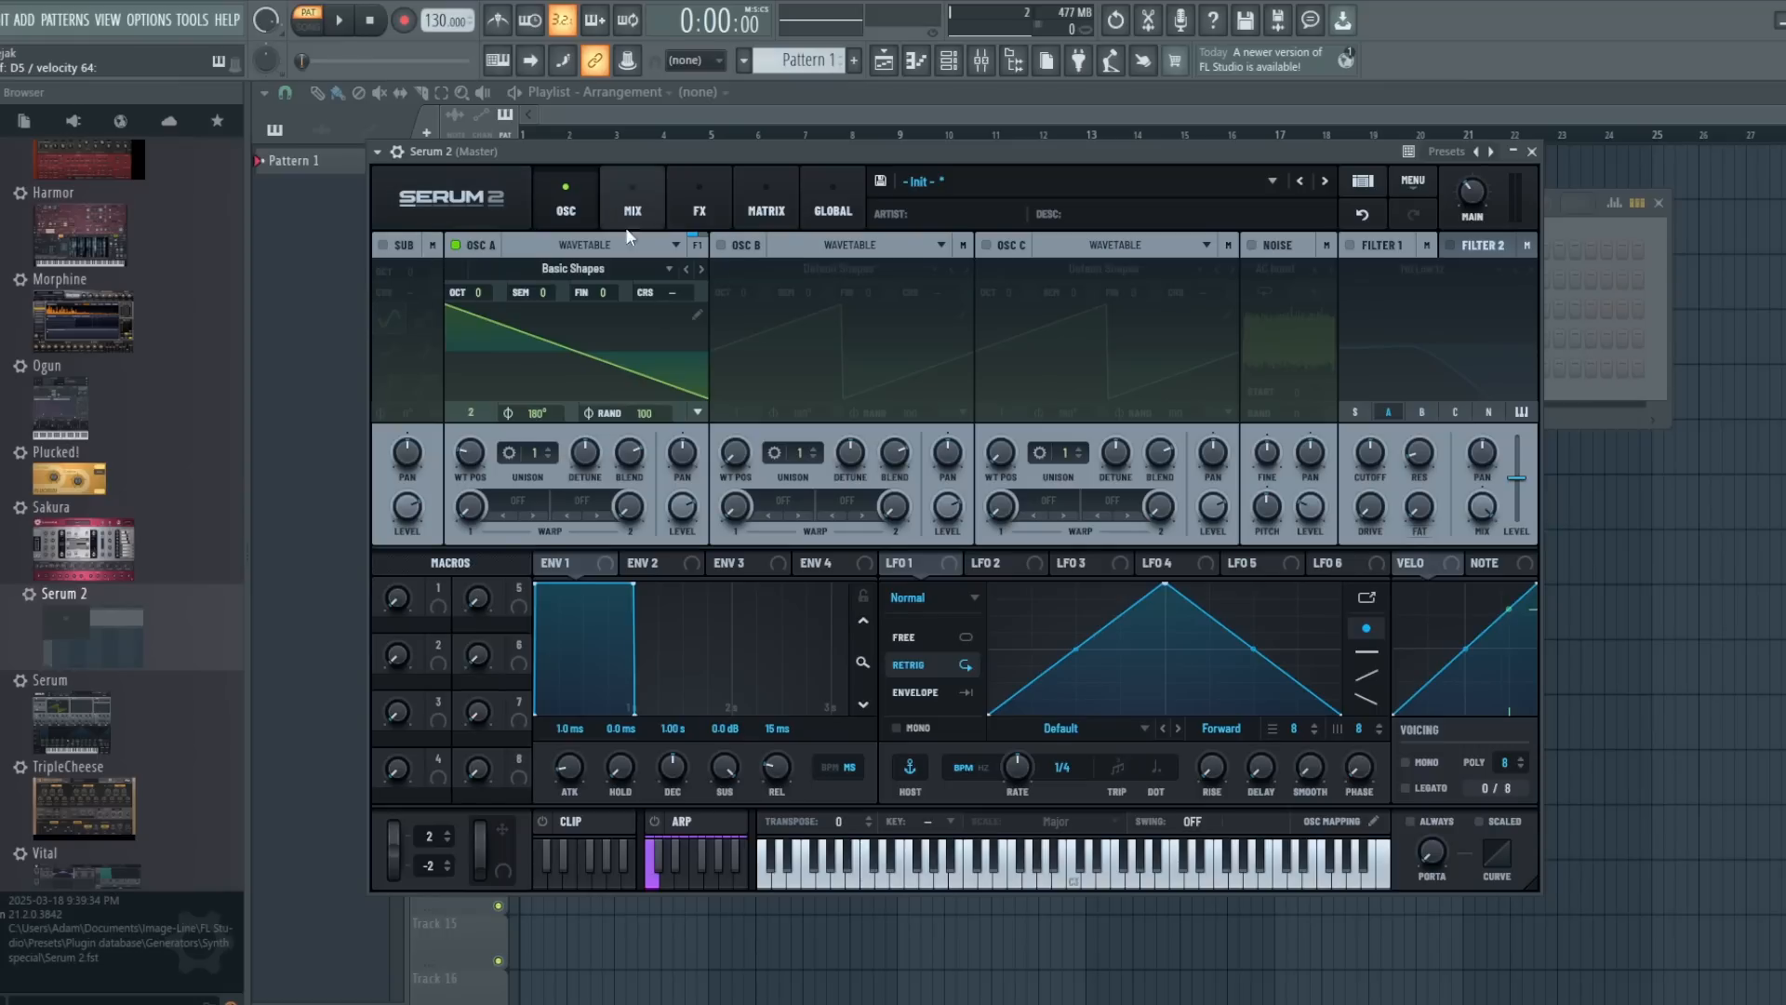
- Try oscillator A's octave, fine and coarse tuning, with Fine at -13 cents, and reset them to their original values
{"action": "mouse_move", "coordinate": [477, 293]}
{"action": "left_mouse_down"}
{"action": "mouse_move", "coordinate": [480, 260]}
{"action": "mouse_move", "coordinate": [476, 314]}
{"action": "mouse_move", "coordinate": [488, 285]}
{"action": "left_mouse_up"}
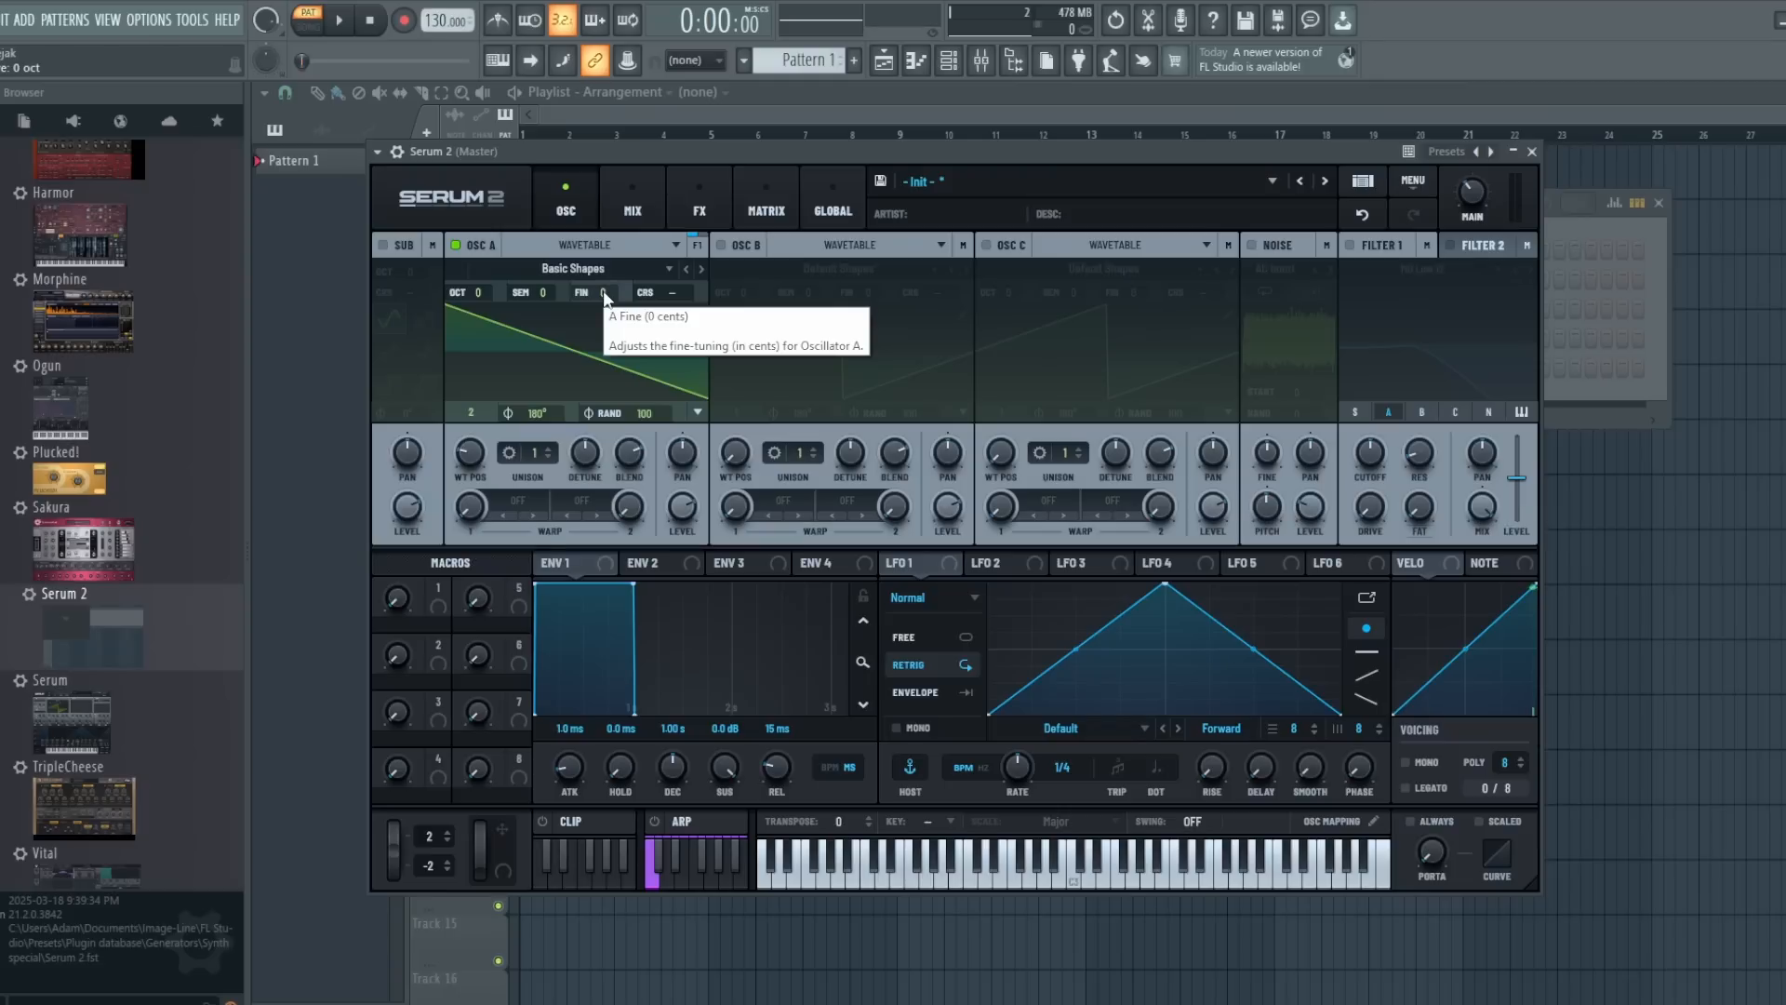
{"action": "mouse_move", "coordinate": [605, 294]}
{"action": "left_mouse_down"}
{"action": "mouse_move", "coordinate": [605, 238]}
{"action": "mouse_move", "coordinate": [604, 339]}
{"action": "mouse_move", "coordinate": [603, 273]}
{"action": "mouse_move", "coordinate": [601, 305]}
{"action": "left_mouse_up"}
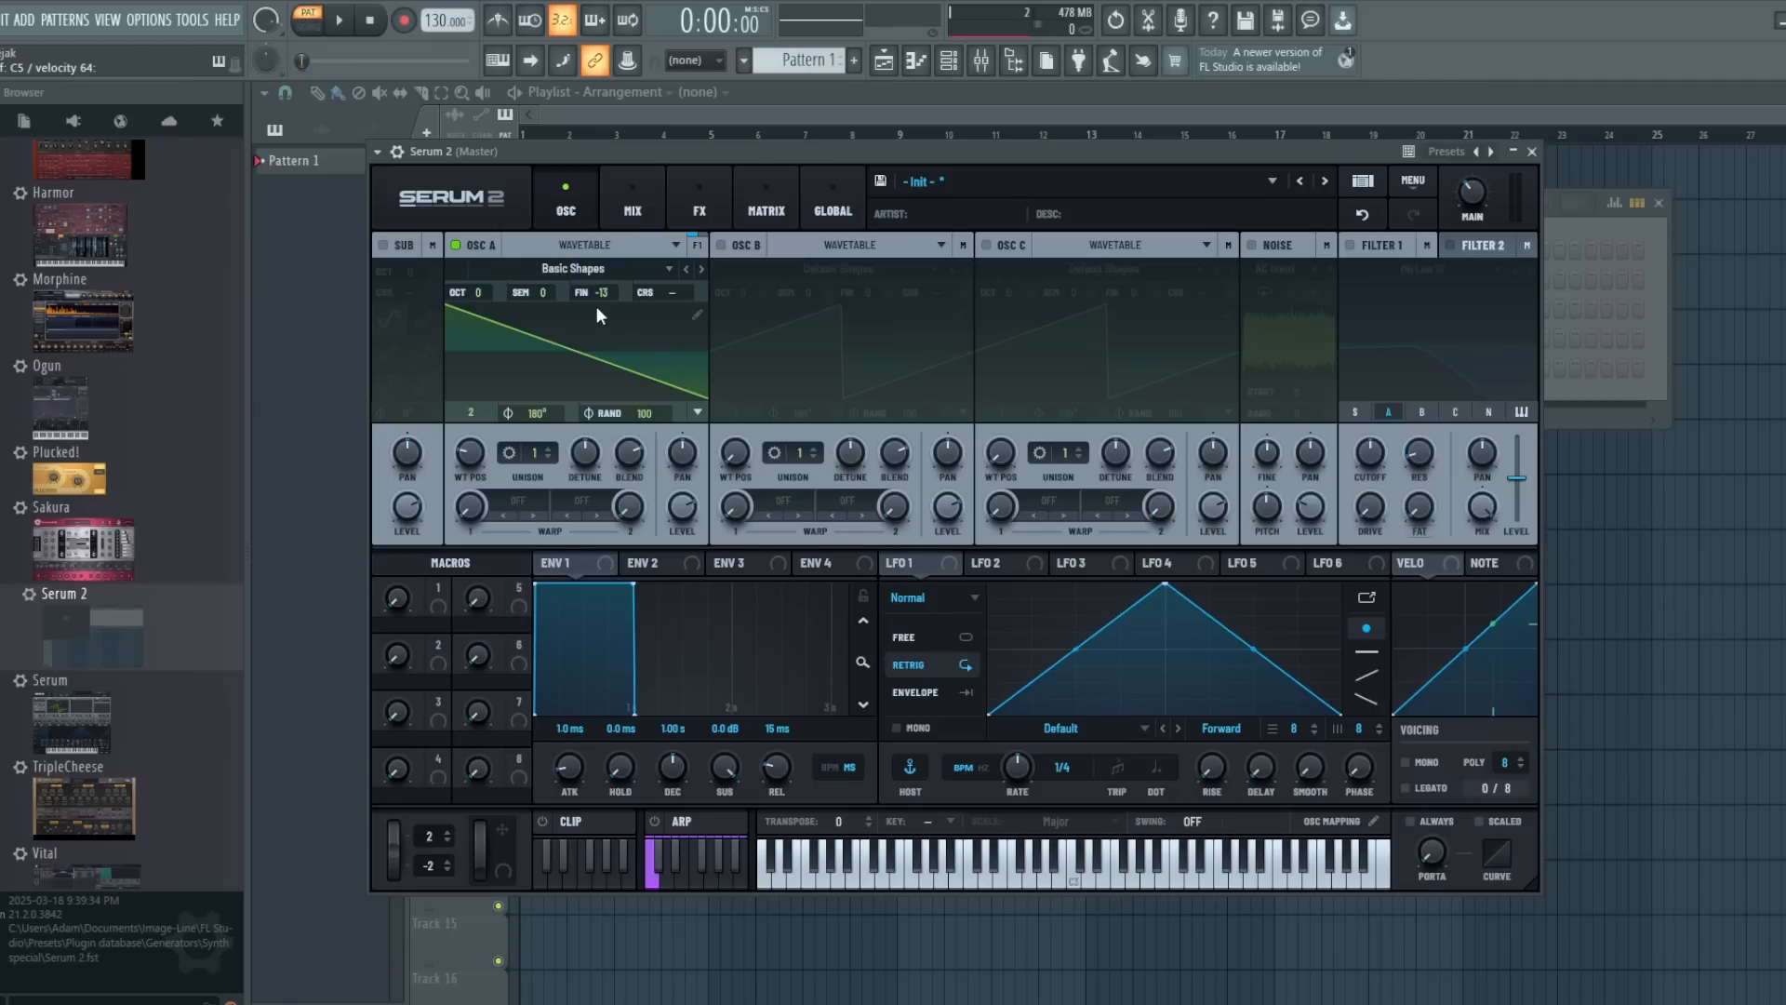
{"action": "left_click_drag", "start_coordinate": [599, 296], "coordinate": [612, 281]}
{"action": "mouse_move", "coordinate": [662, 293]}
{"action": "left_mouse_down"}
{"action": "mouse_move", "coordinate": [665, 248]}
{"action": "mouse_move", "coordinate": [665, 300]}
{"action": "left_mouse_up"}
- Set oscillator A's unison to 5 voices and lower its detune amount
{"action": "left_click", "coordinate": [551, 447]}
{"action": "left_click", "coordinate": [551, 446]}
{"action": "left_click", "coordinate": [550, 447]}
{"action": "left_click", "coordinate": [551, 447]}
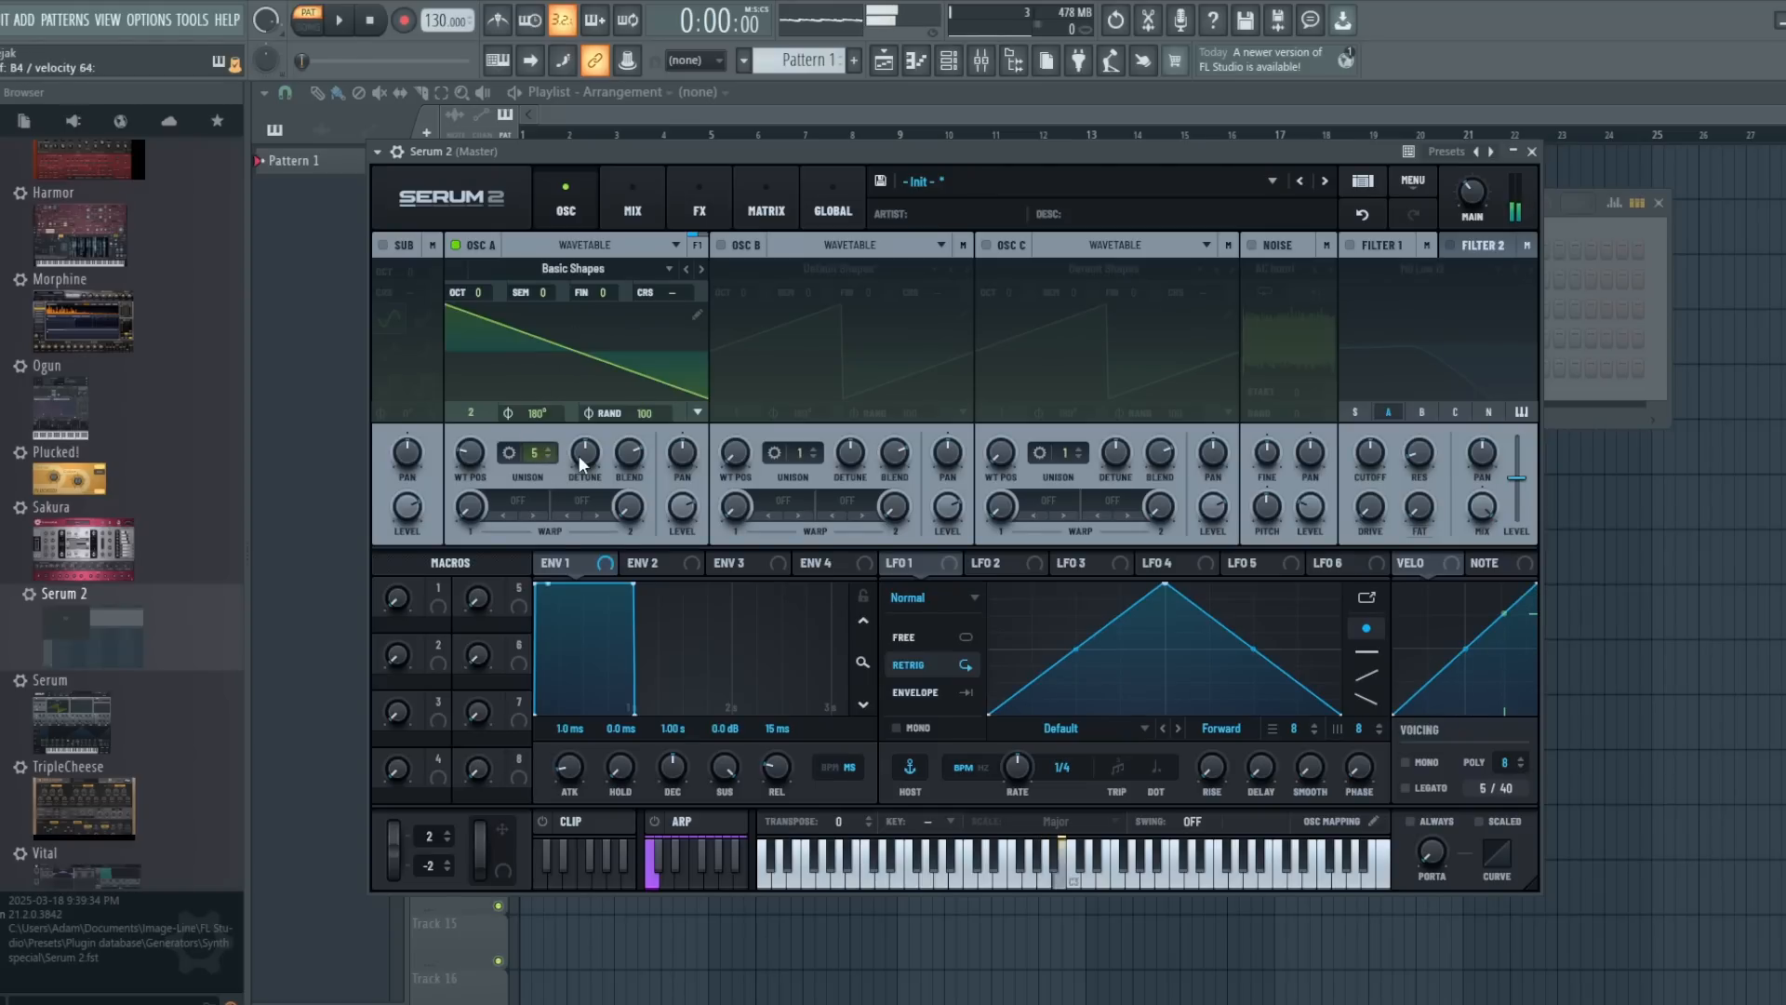
{"action": "left_click_drag", "start_coordinate": [579, 455], "coordinate": [579, 500]}
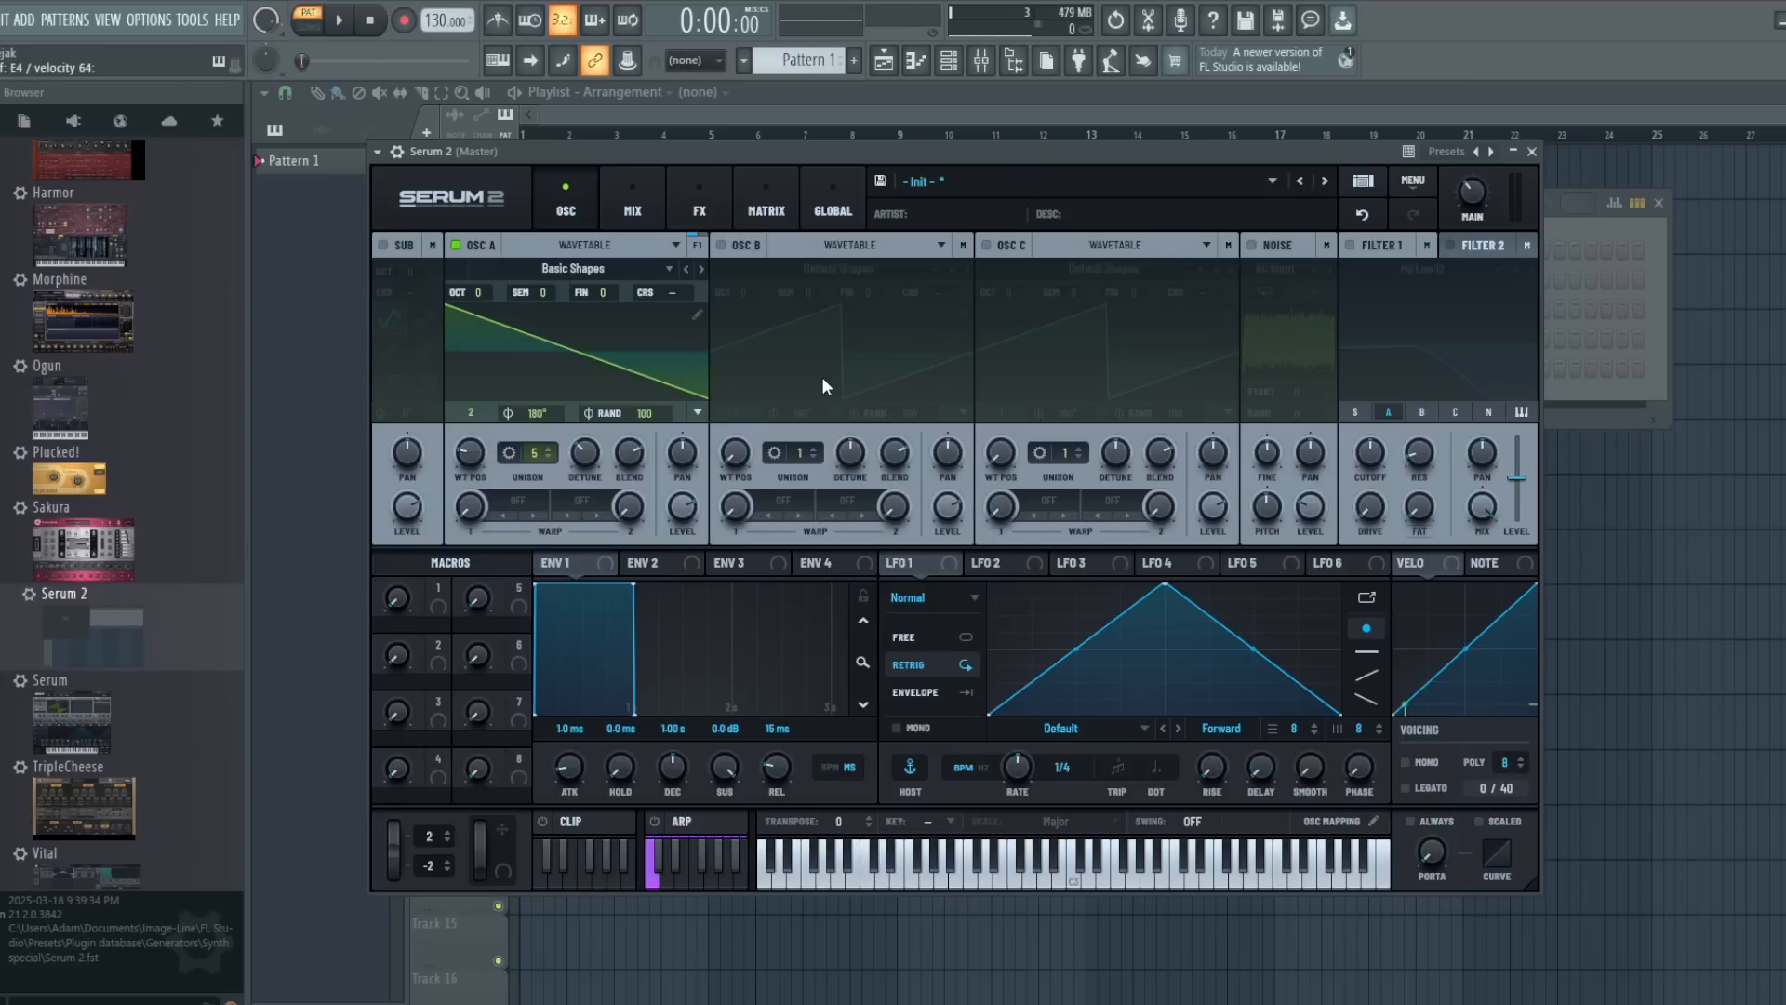
- Open oscillator A's unison settings and examine the available detune modes, keeping Linear
{"action": "left_click", "coordinate": [510, 452]}
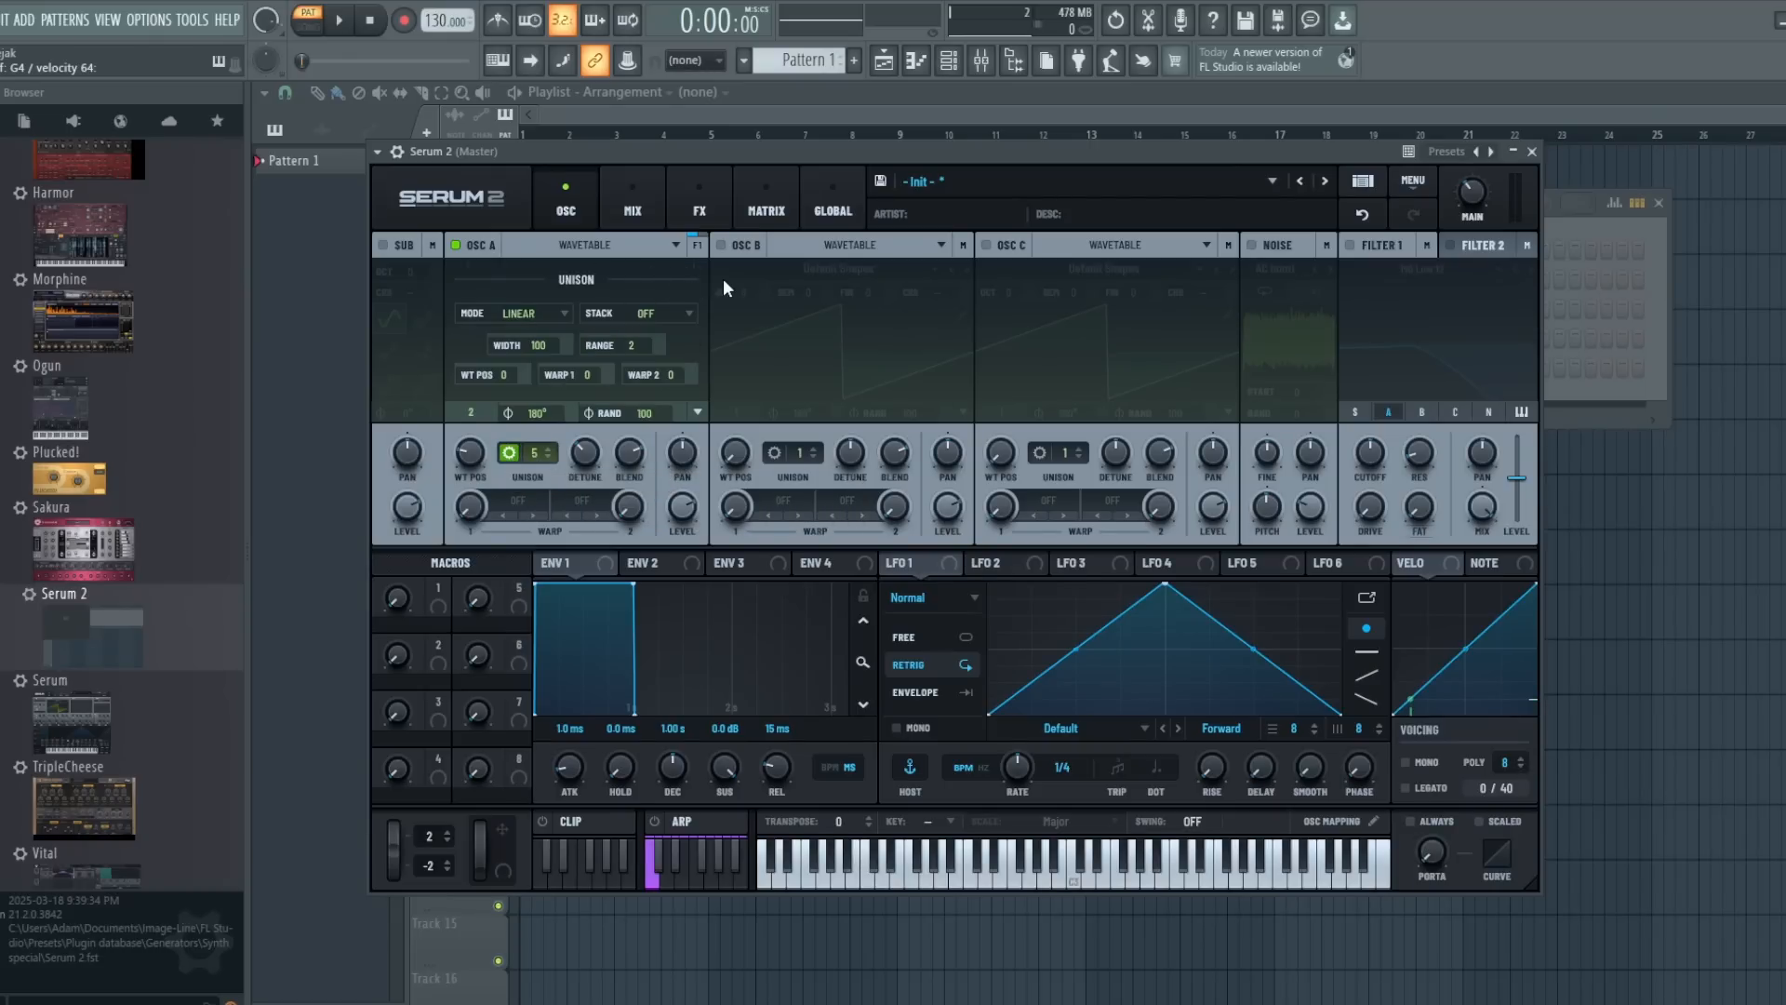
{"action": "left_click", "coordinate": [560, 312]}
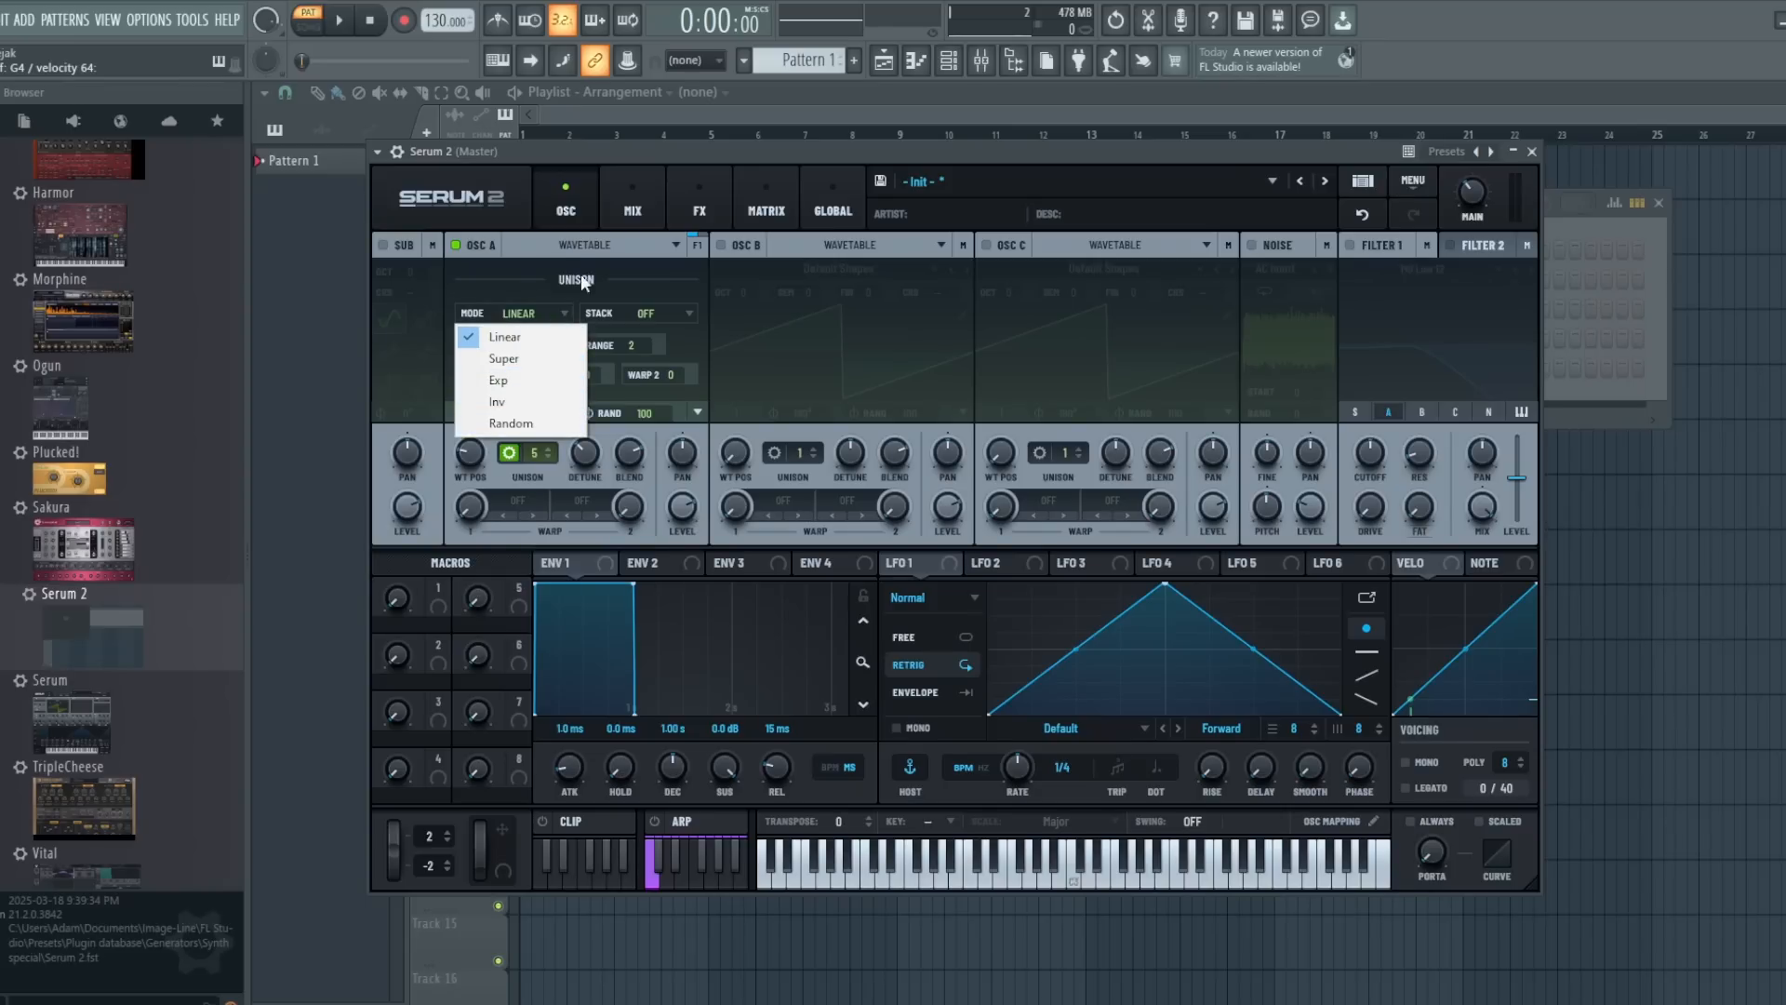
{"action": "left_click", "coordinate": [586, 249]}
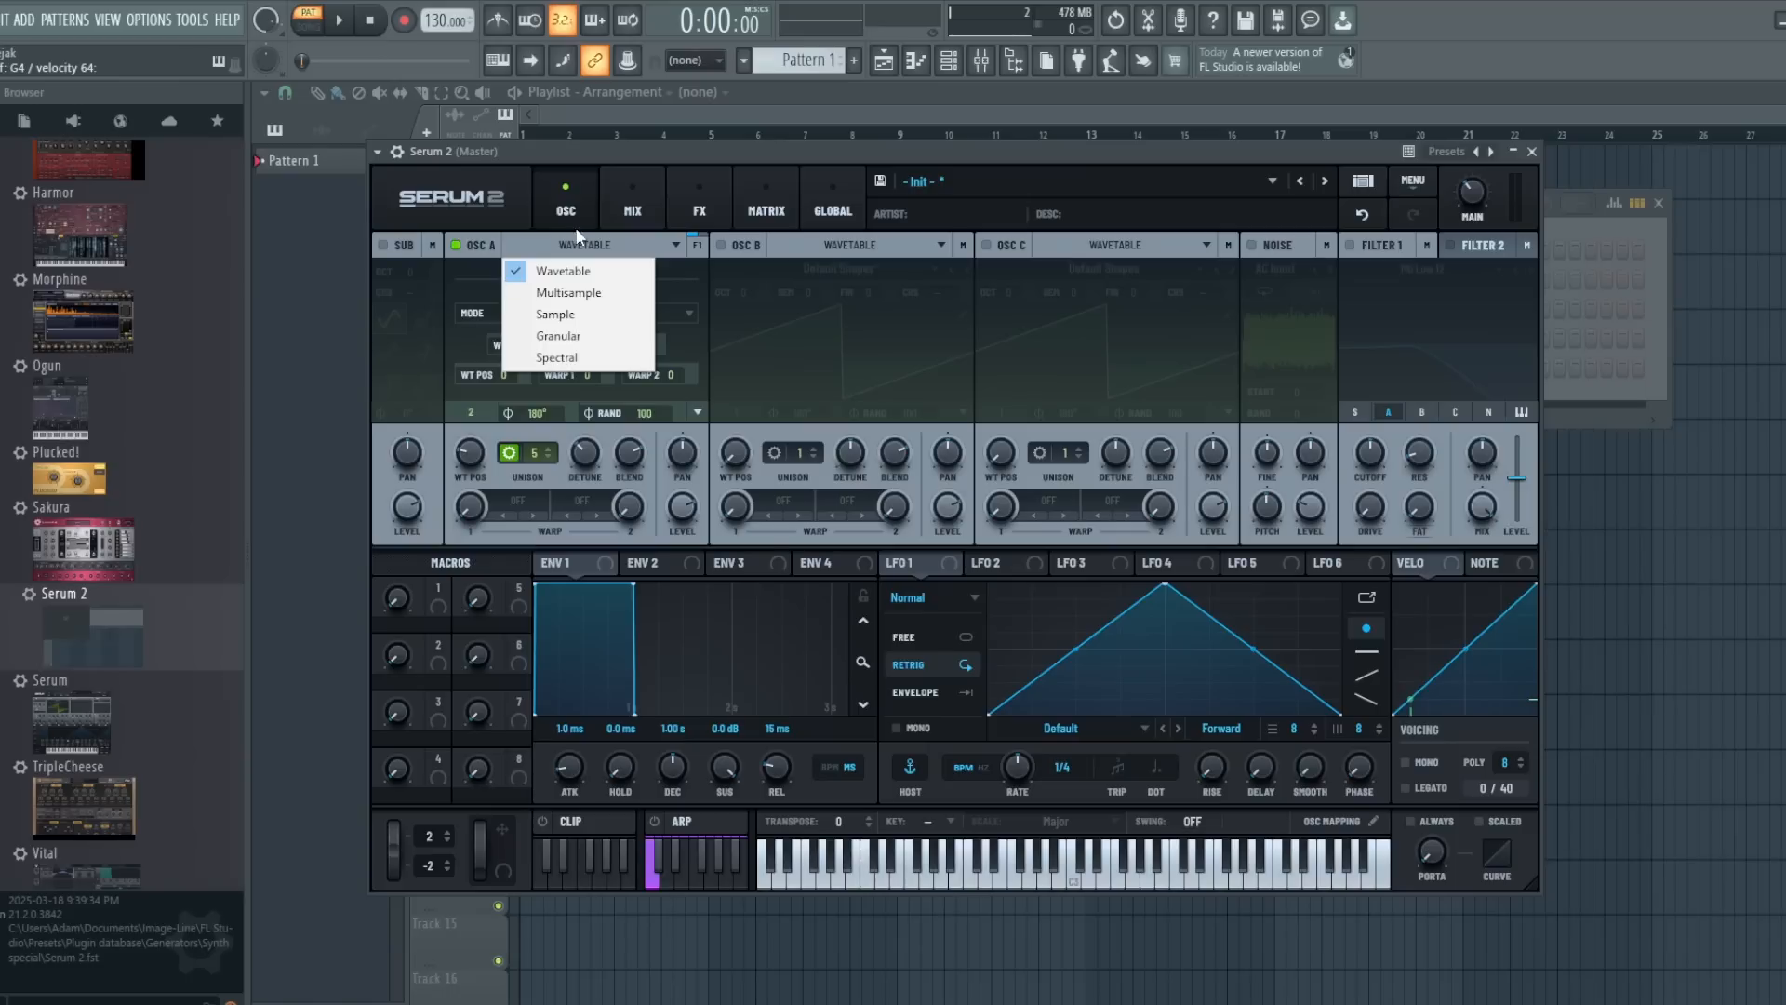
{"action": "left_click", "coordinate": [466, 275]}
{"action": "left_click", "coordinate": [515, 309]}
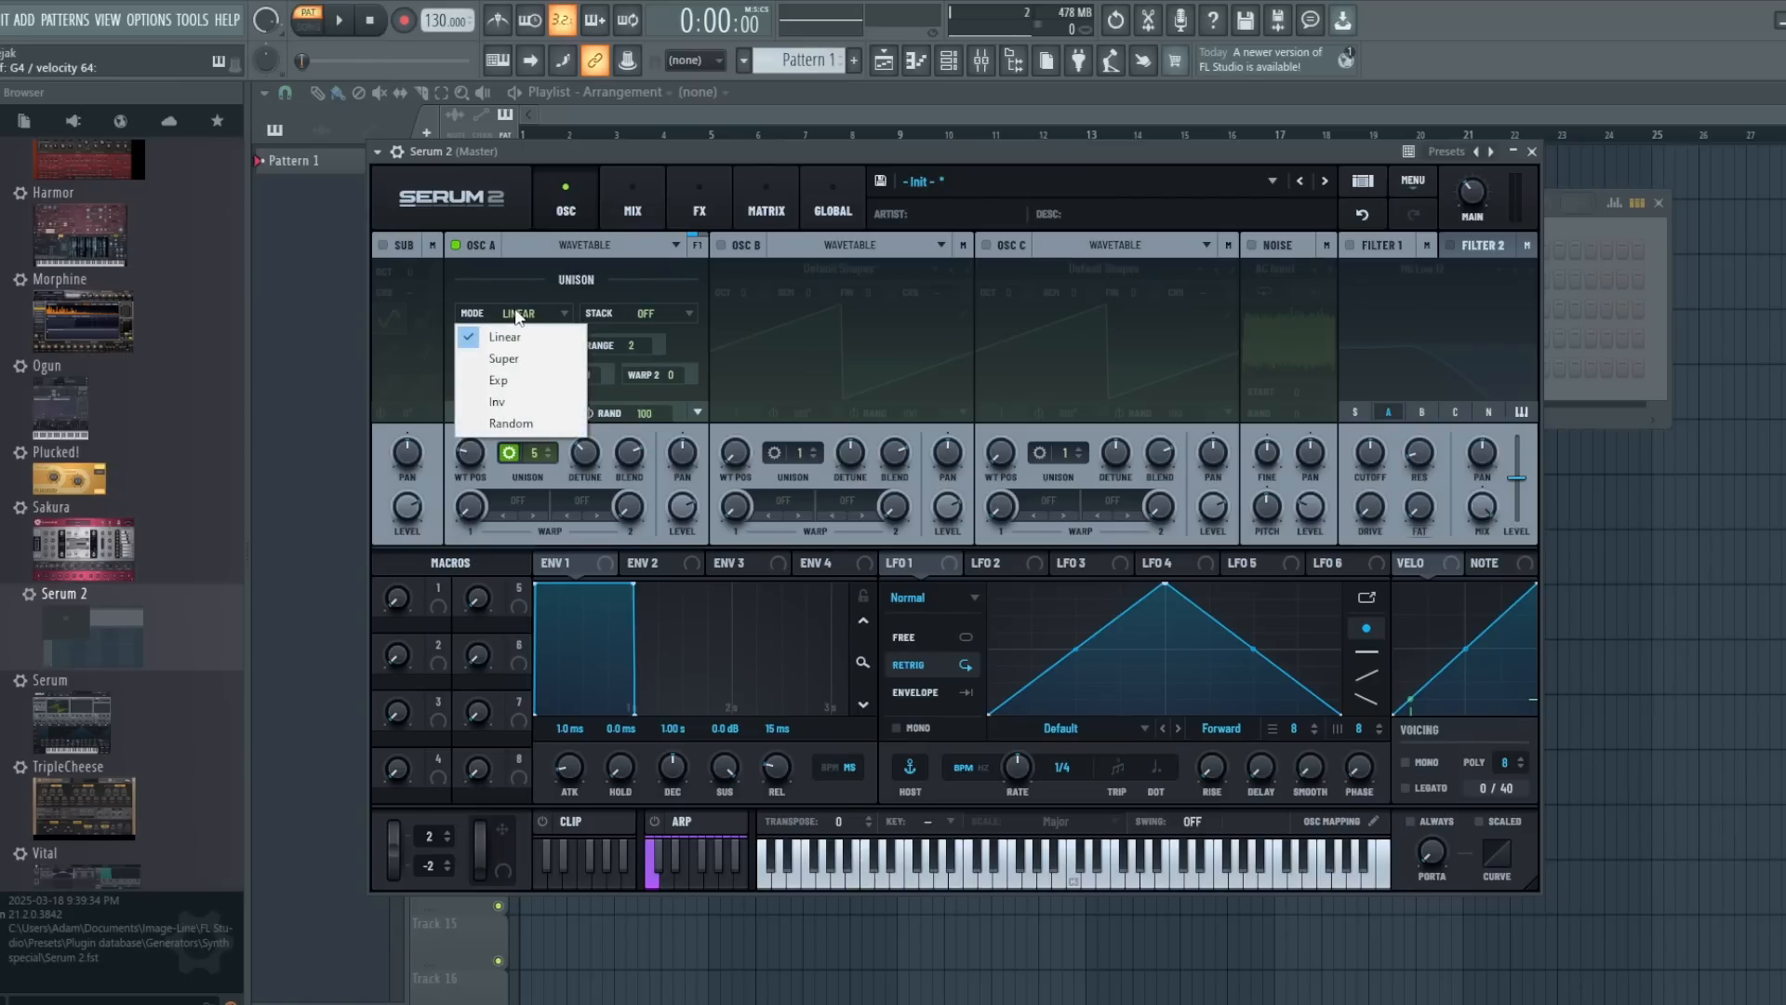
{"action": "left_click", "coordinate": [515, 309]}
- Raise oscillator A's unison to 7 voices and show its voice distribution
{"action": "left_click", "coordinate": [533, 450]}
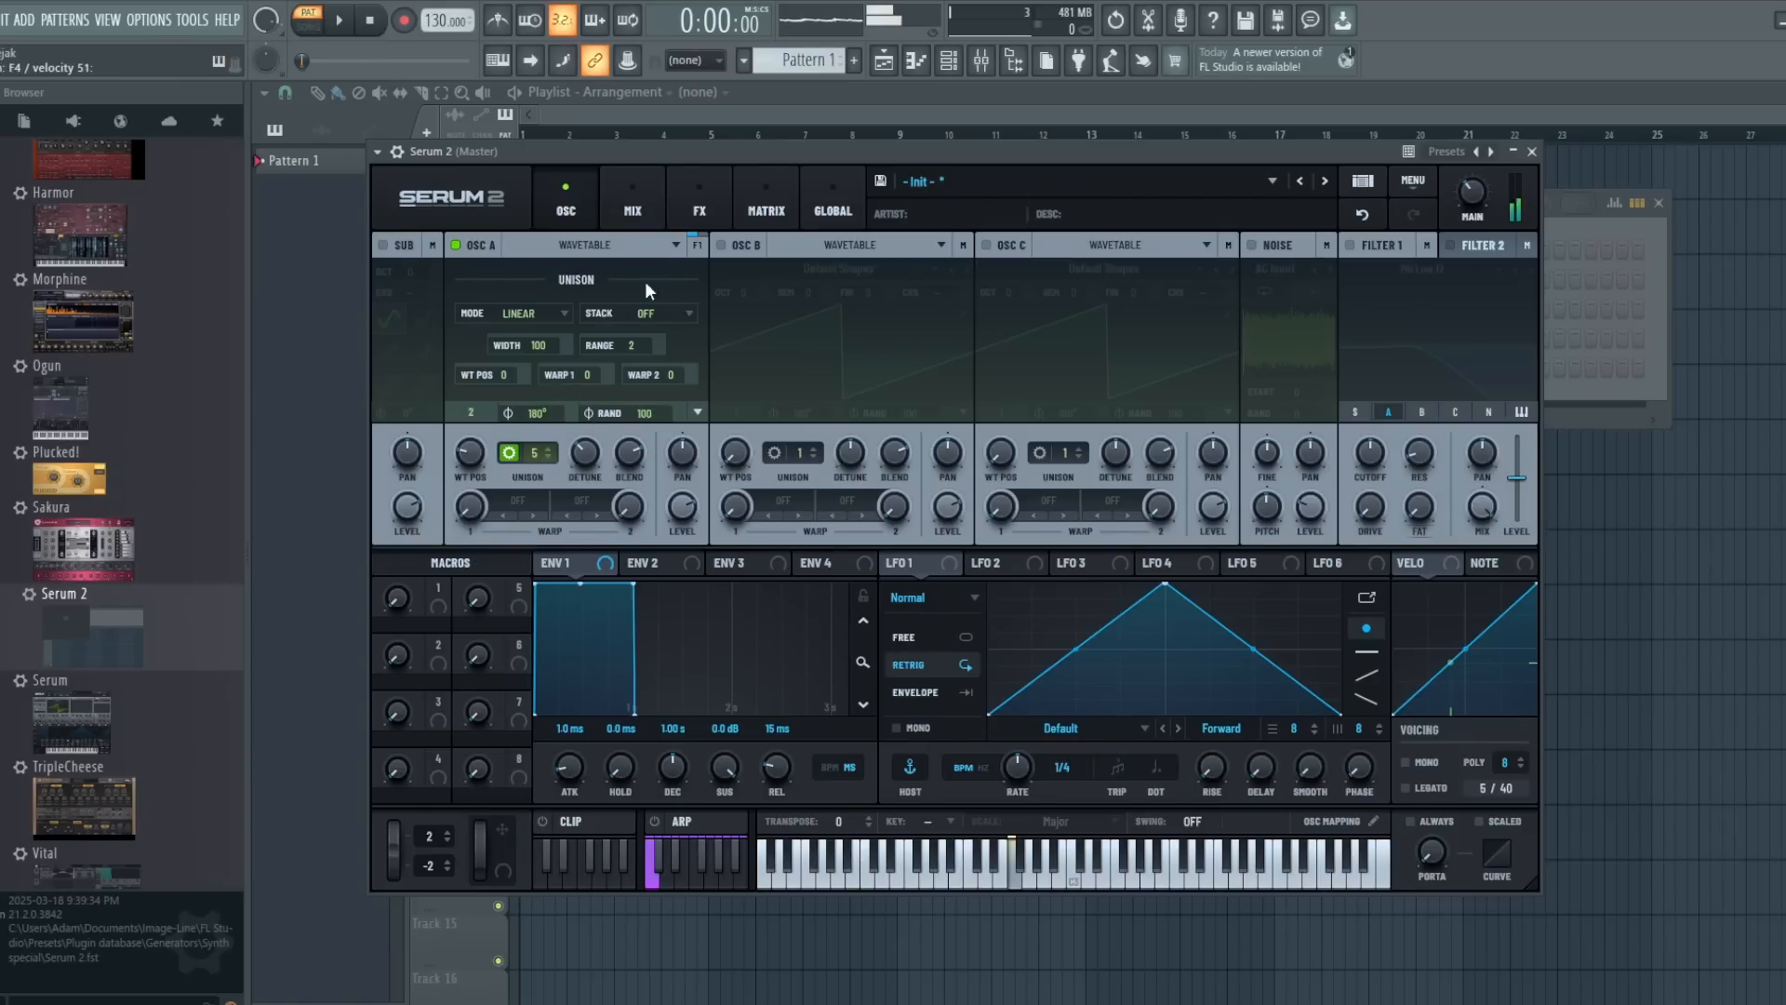
{"action": "left_click", "coordinate": [534, 455]}
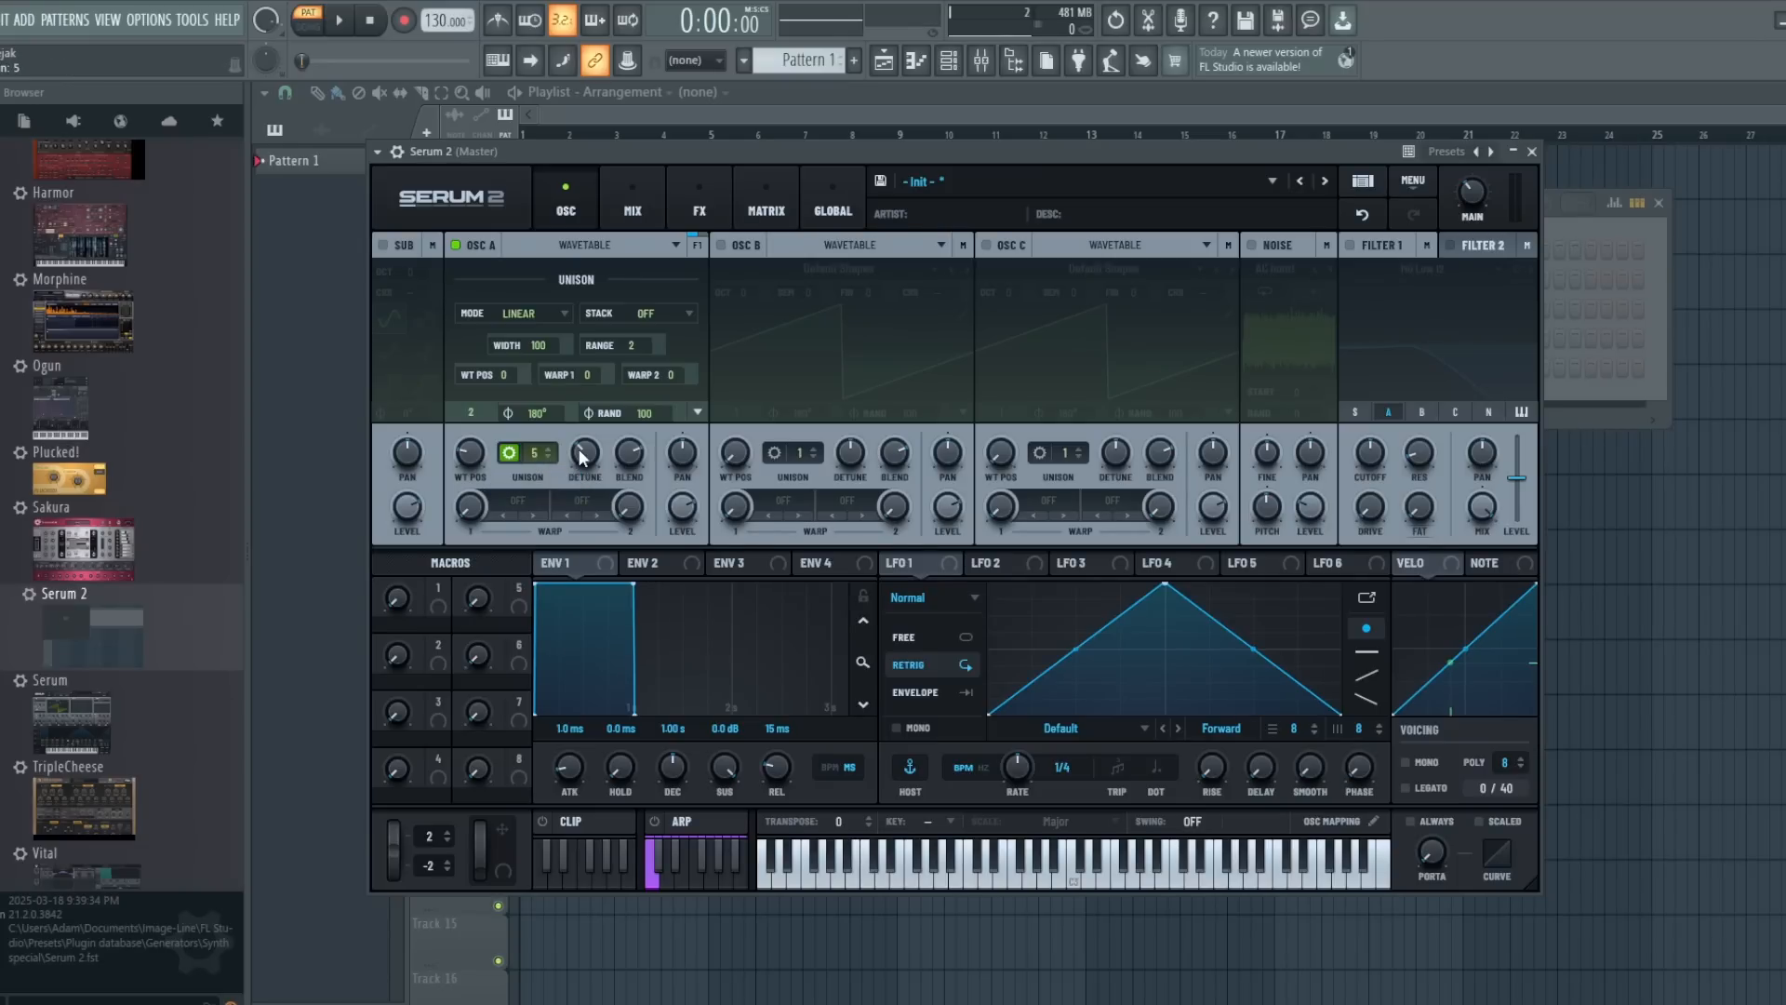
{"action": "left_click_drag", "start_coordinate": [547, 456], "coordinate": [533, 418]}
{"action": "mouse_move", "coordinate": [539, 448]}
{"action": "left_mouse_down"}
{"action": "mouse_move", "coordinate": [540, 473]}
{"action": "mouse_move", "coordinate": [532, 374]}
{"action": "mouse_move", "coordinate": [532, 417]}
{"action": "left_mouse_up"}
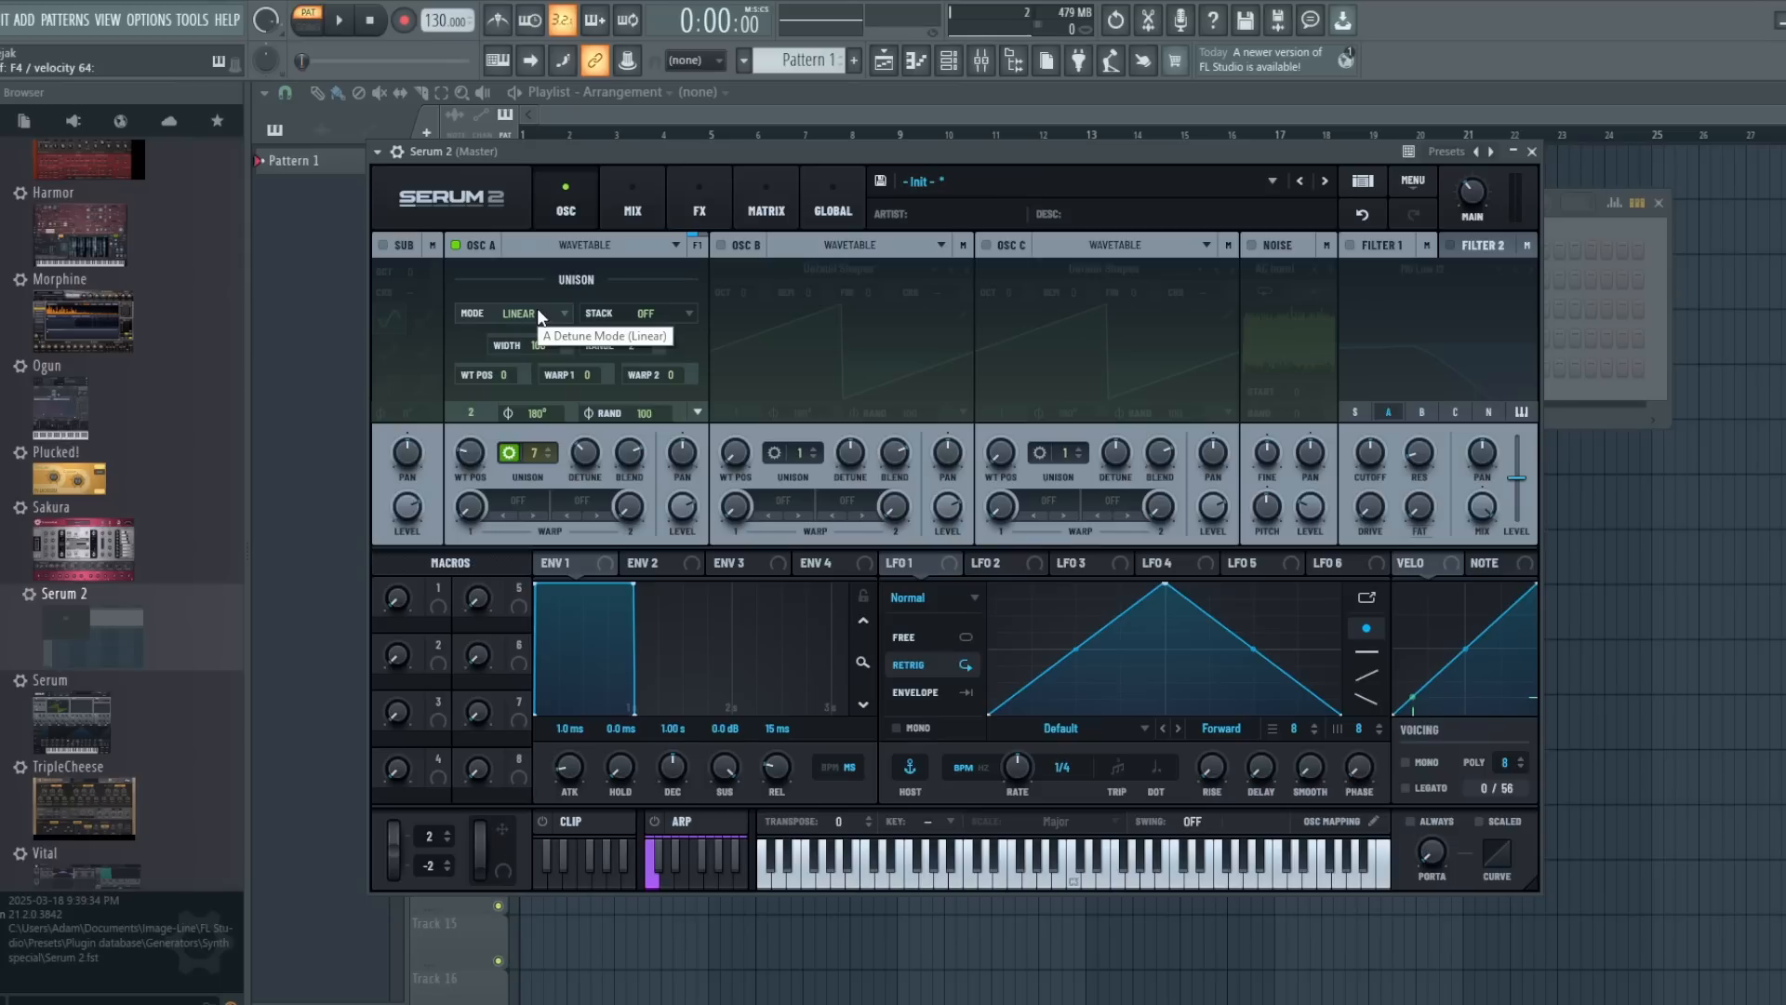
{"action": "left_click", "coordinate": [537, 450]}
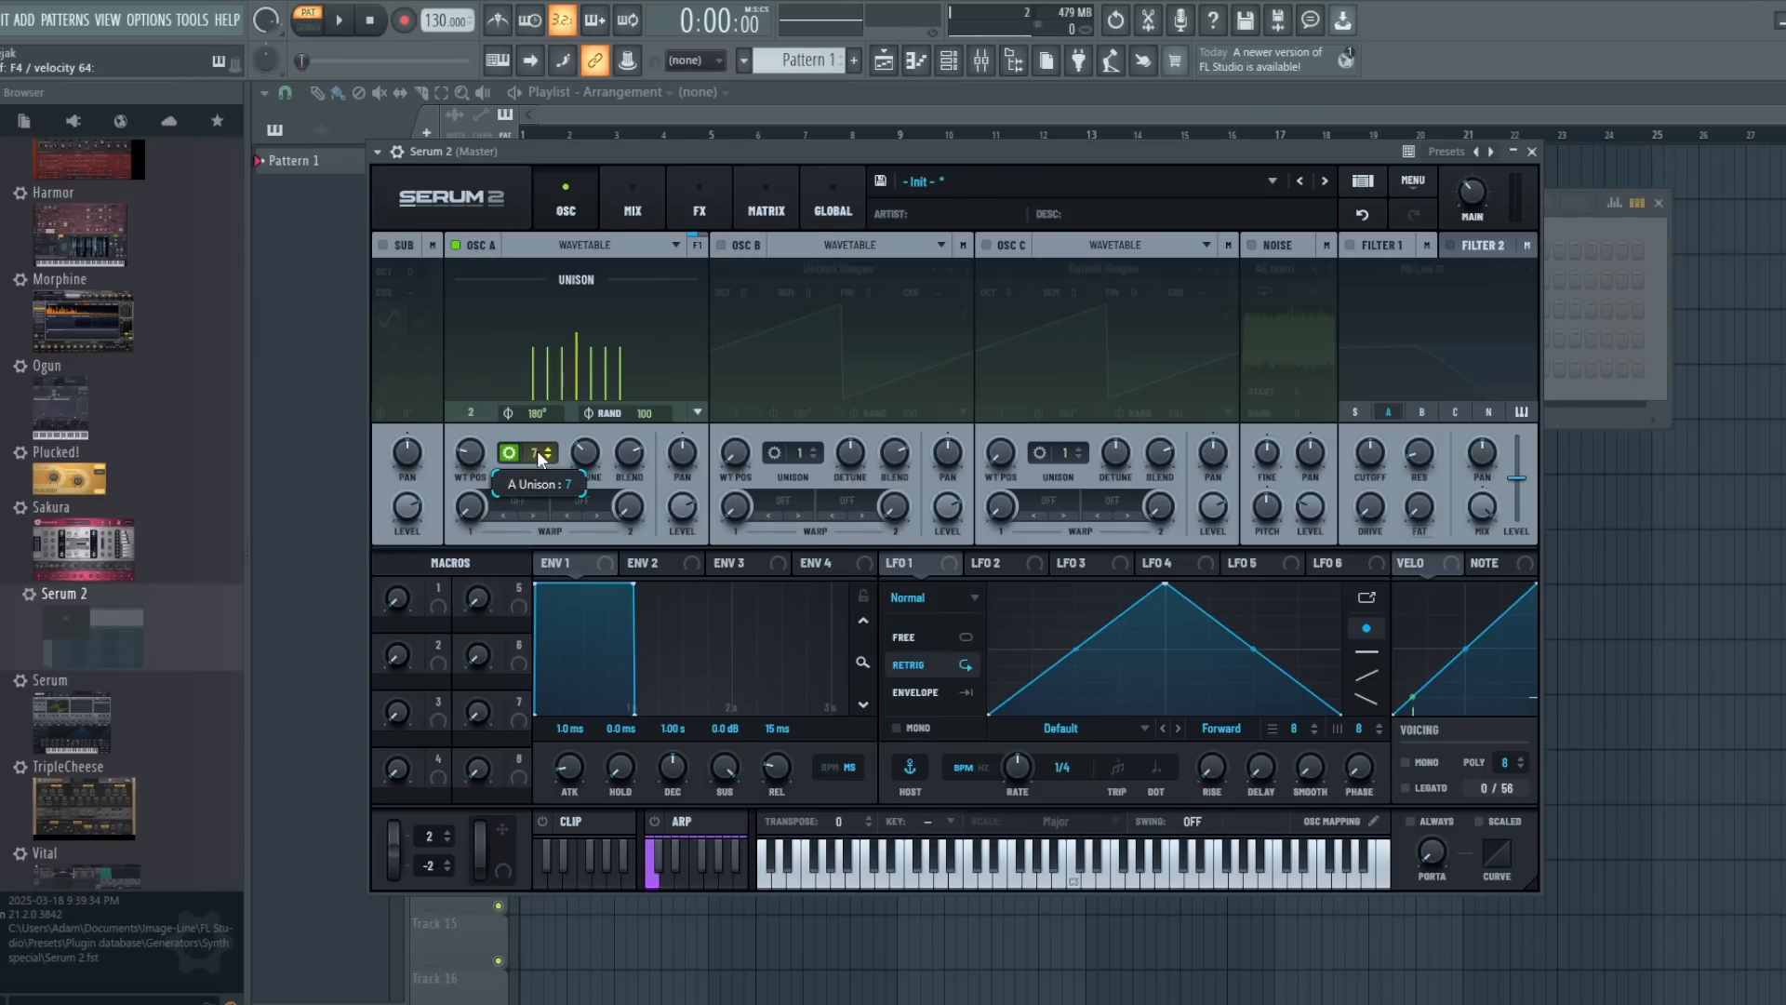
- Widen oscillator A's unison detune to 0.37 to compare the voice spread, and bring it back to 0.24
{"action": "left_click_drag", "start_coordinate": [573, 450], "coordinate": [567, 376]}
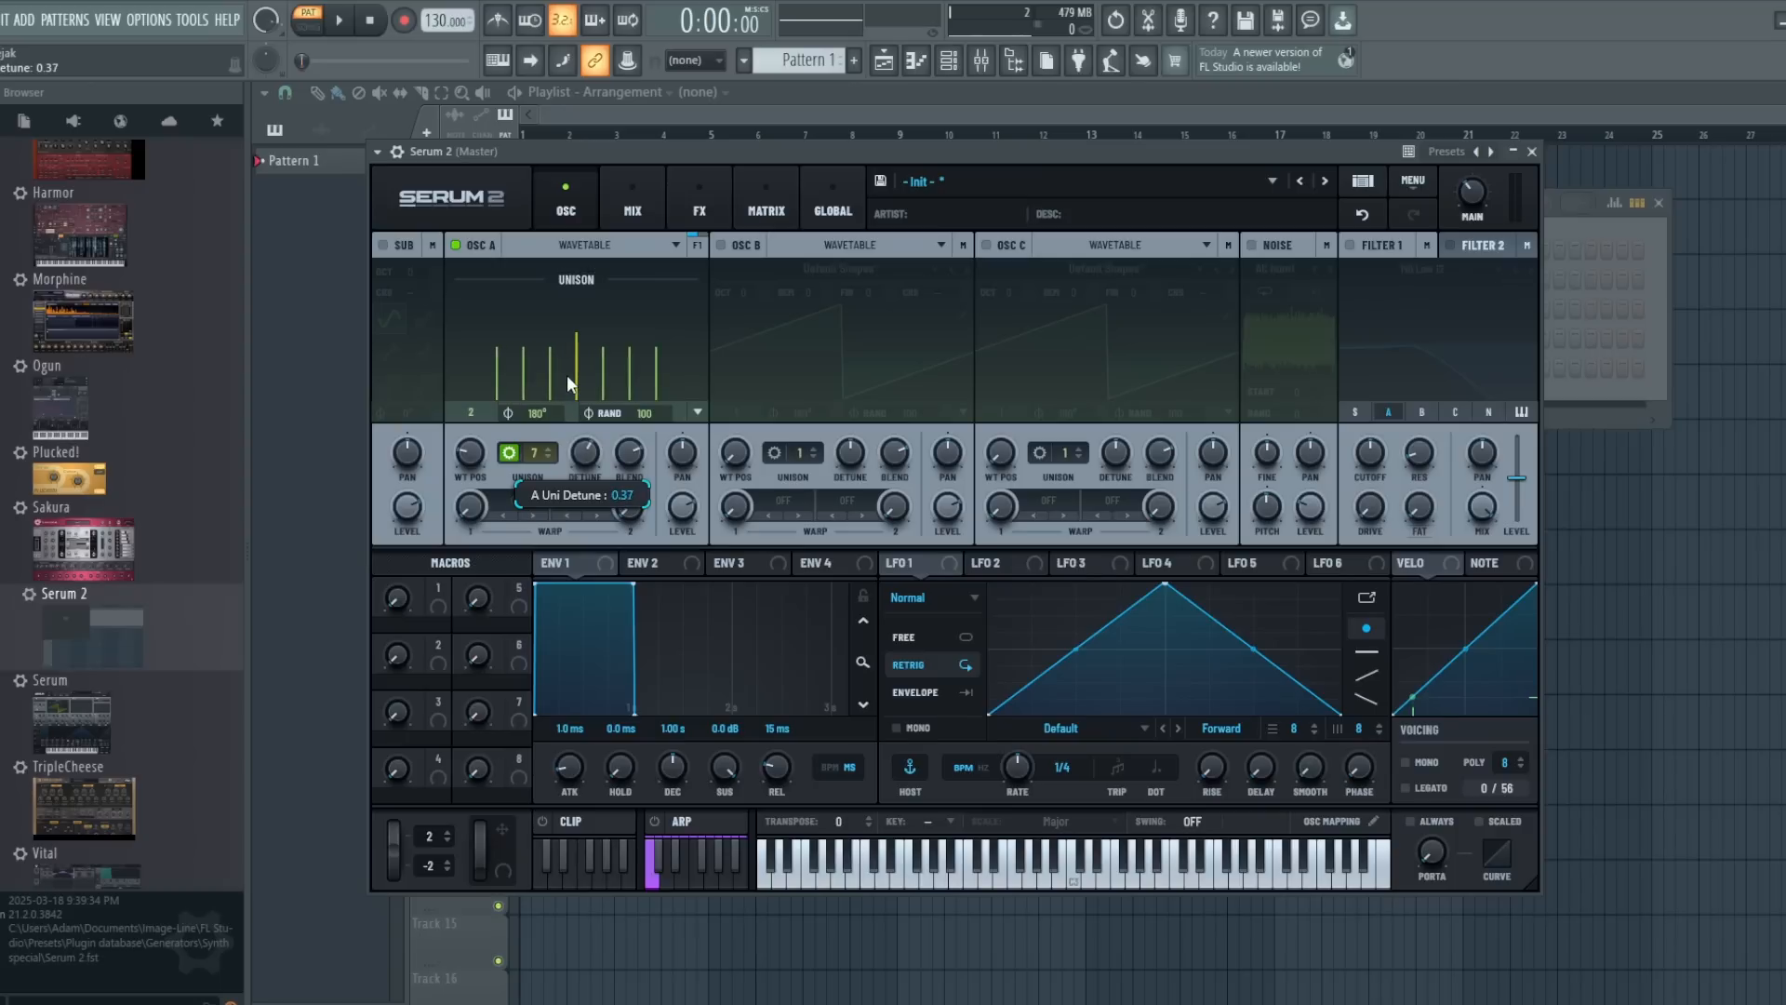
{"action": "mouse_move", "coordinate": [586, 452]}
{"action": "left_mouse_down"}
{"action": "mouse_move", "coordinate": [594, 538]}
{"action": "mouse_move", "coordinate": [573, 458]}
{"action": "left_mouse_up"}
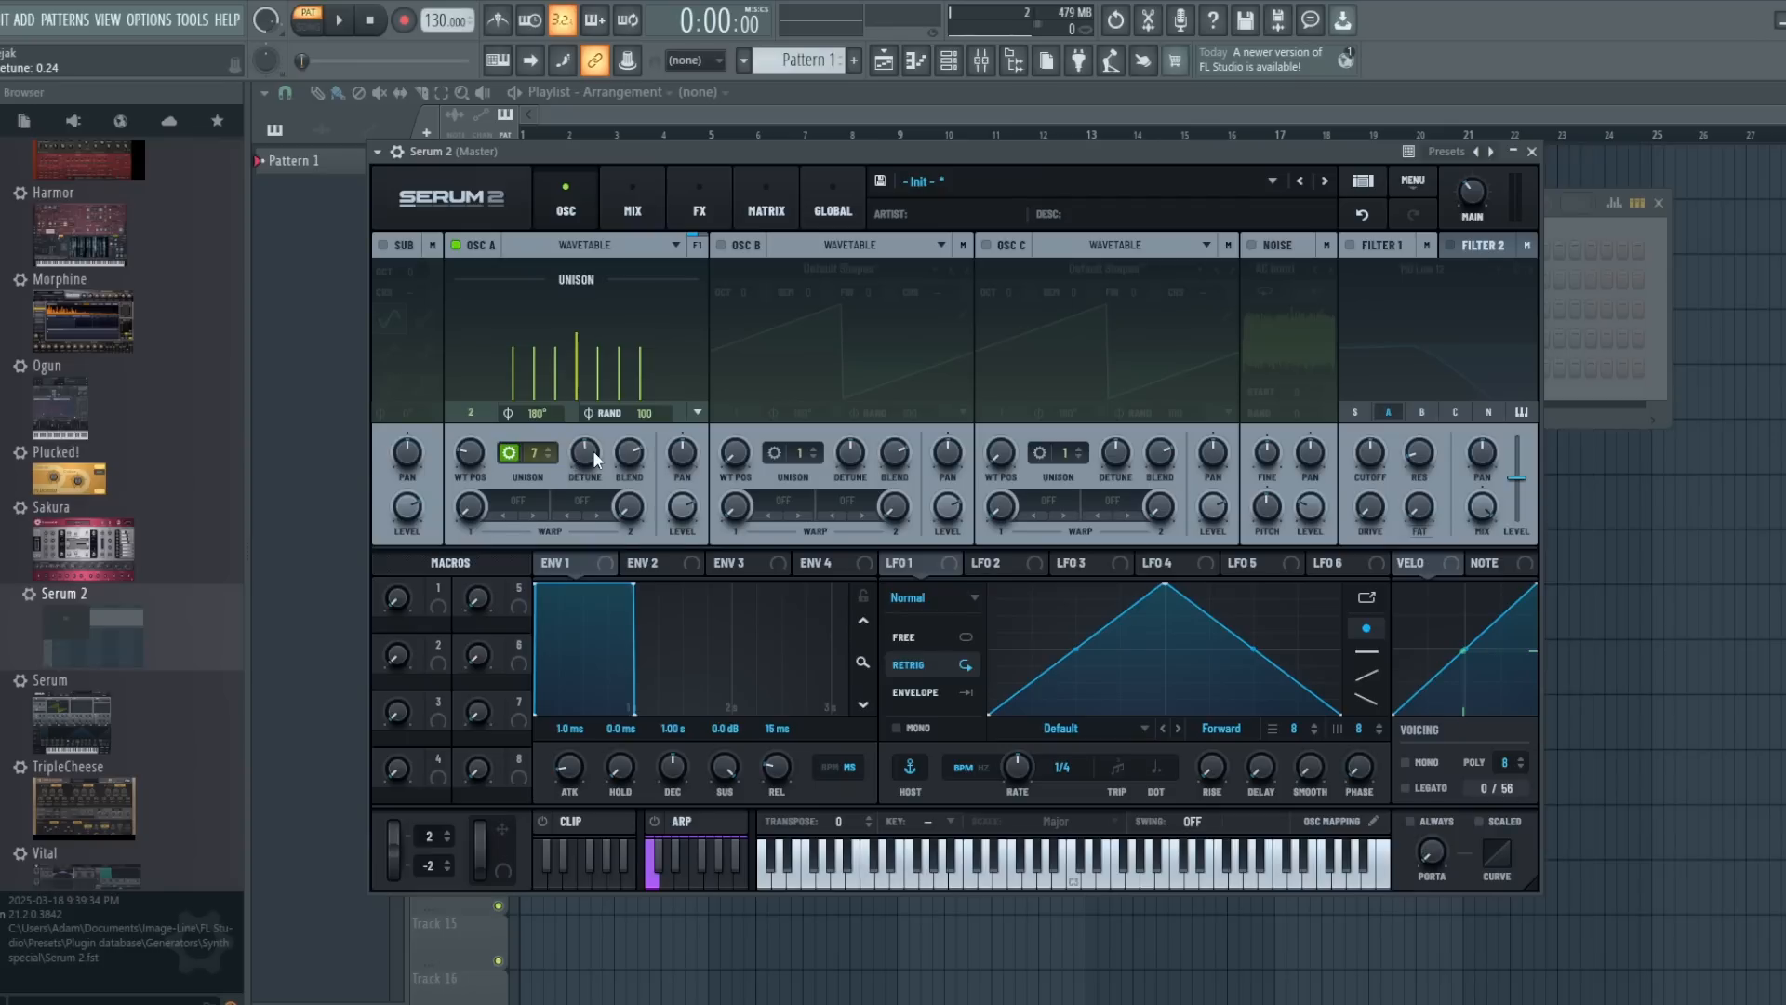
{"action": "left_click_drag", "start_coordinate": [624, 450], "coordinate": [584, 455]}
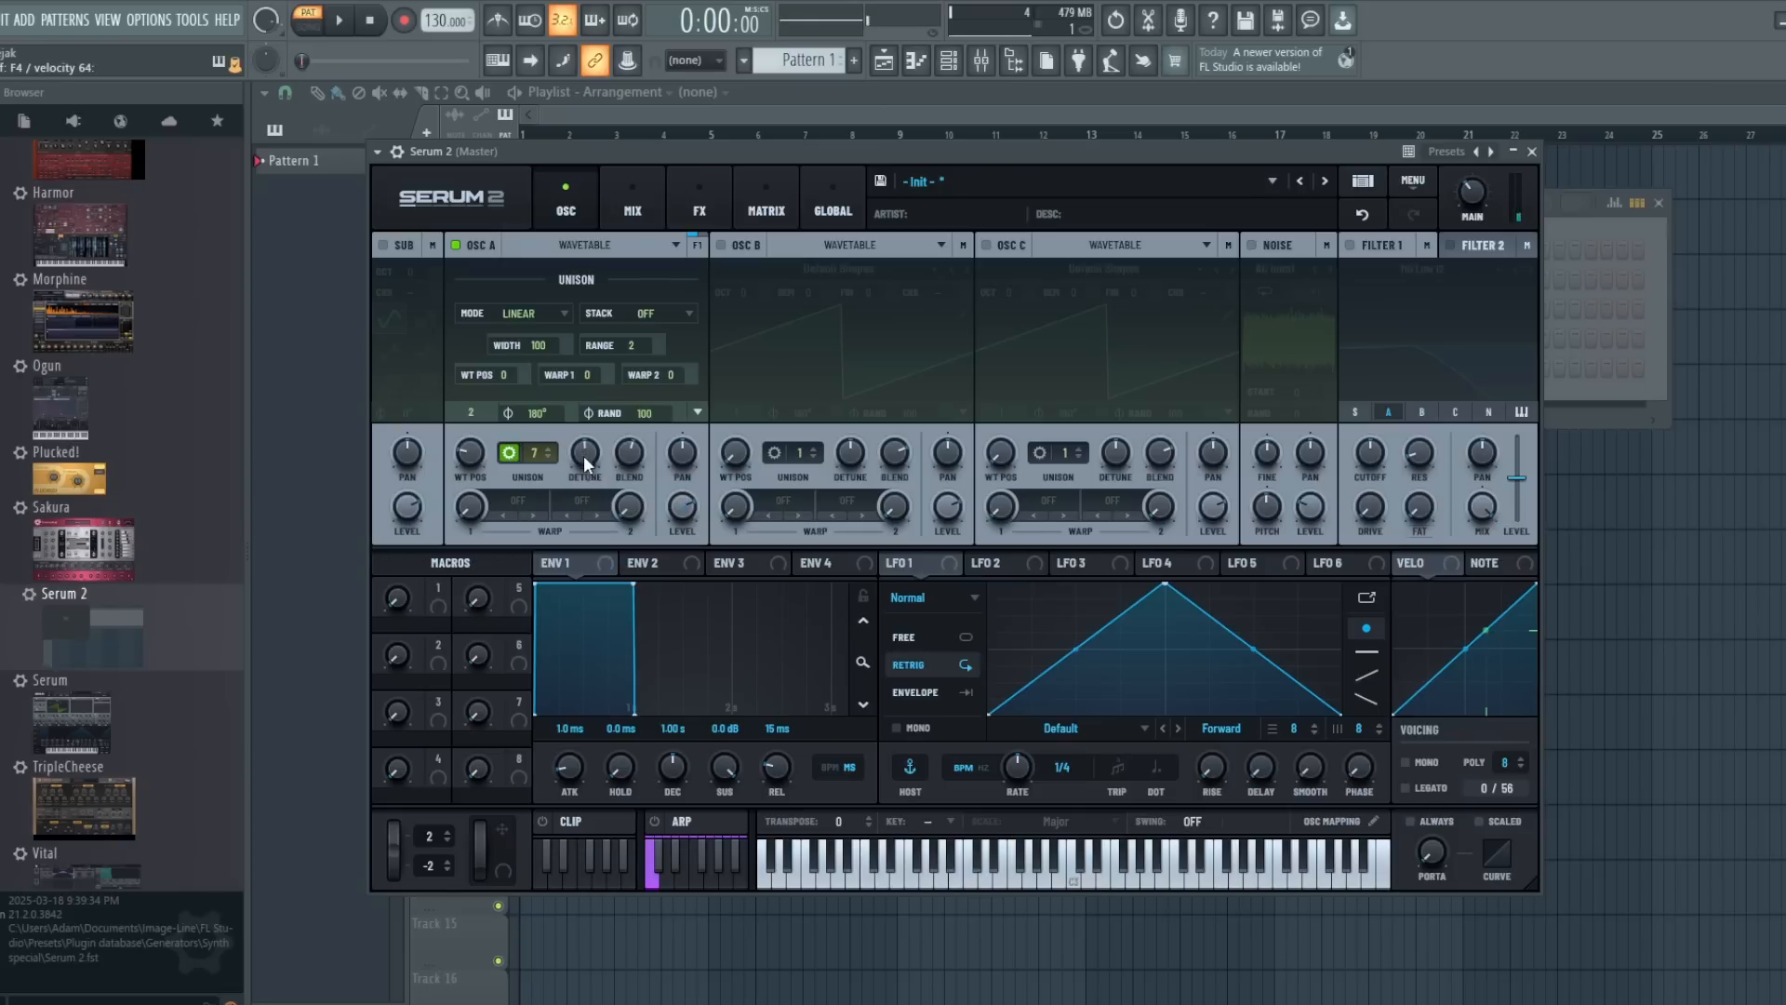
- Change oscillator A's unison mode to Exp and raise the detune to 0.38
{"action": "left_click", "coordinate": [555, 313]}
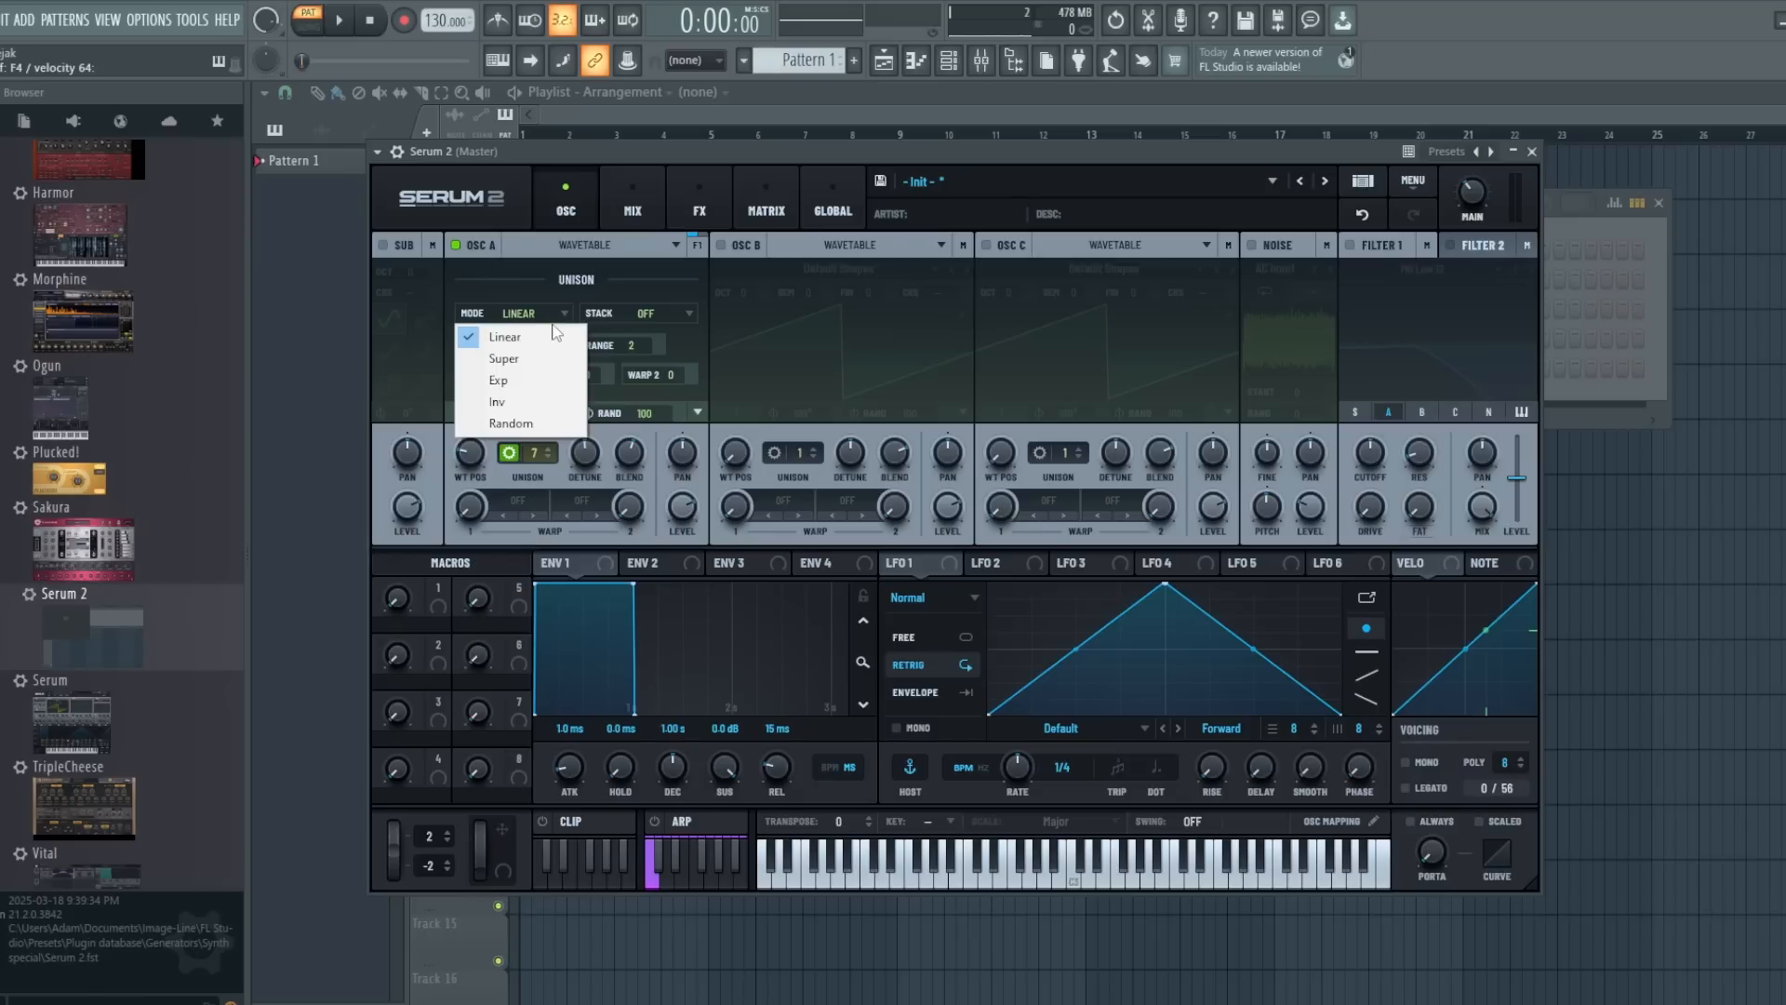
{"action": "left_click", "coordinate": [551, 392]}
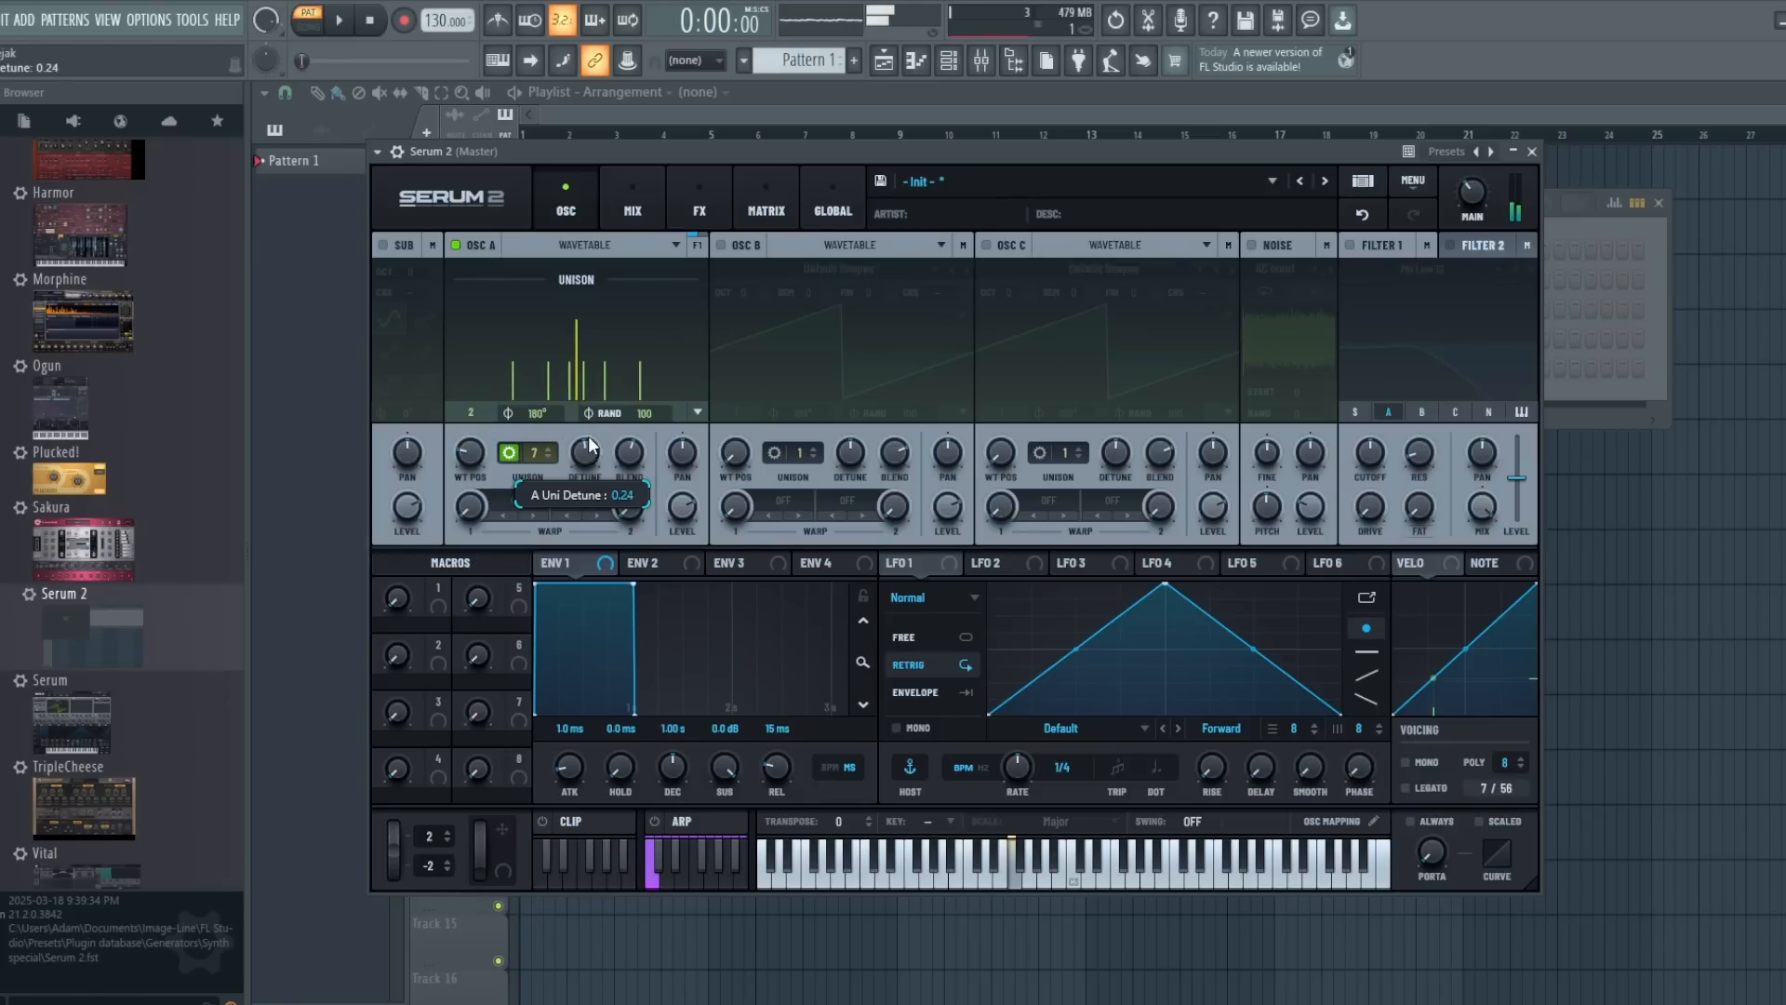
{"action": "left_click_drag", "start_coordinate": [588, 443], "coordinate": [568, 370]}
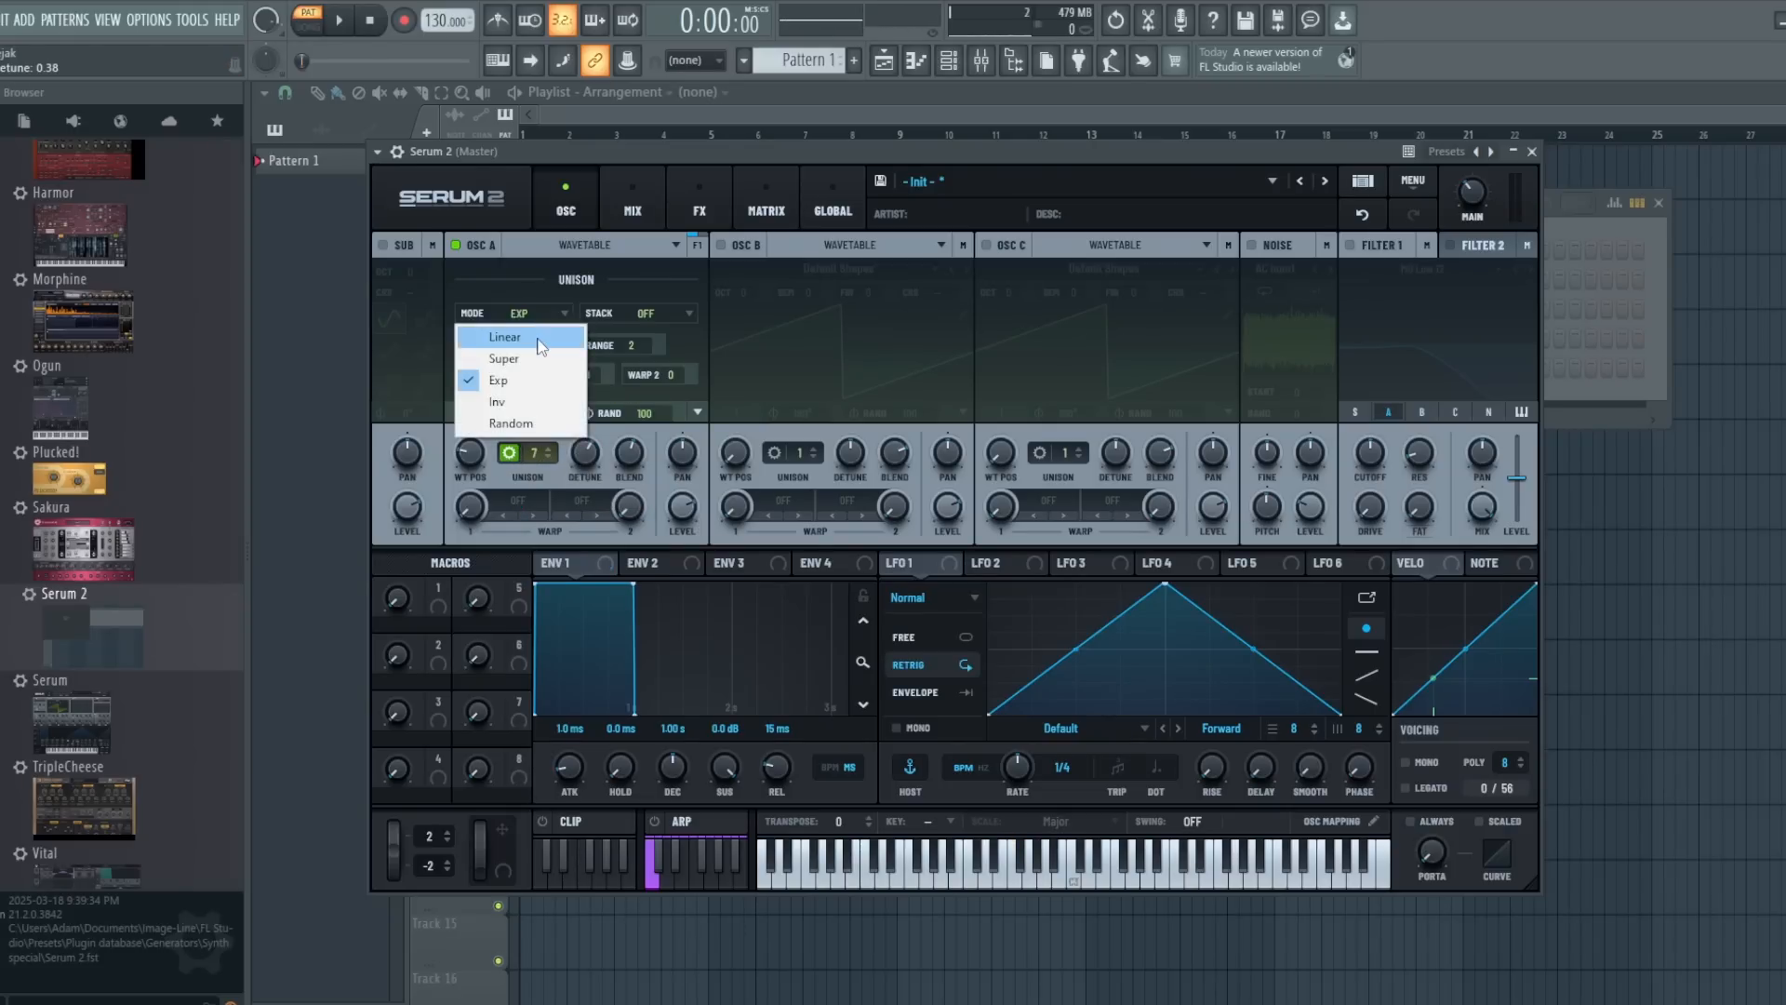
- Switch oscillator A's unison mode back to Linear, reduce the detune, and check the voice spacing
{"action": "left_click", "coordinate": [540, 338]}
{"action": "mouse_move", "coordinate": [584, 444]}
{"action": "left_mouse_down"}
{"action": "mouse_move", "coordinate": [582, 414]}
{"action": "mouse_move", "coordinate": [579, 489]}
{"action": "mouse_move", "coordinate": [580, 446]}
{"action": "mouse_move", "coordinate": [579, 462]}
{"action": "left_mouse_up"}
{"action": "left_click", "coordinate": [536, 450]}
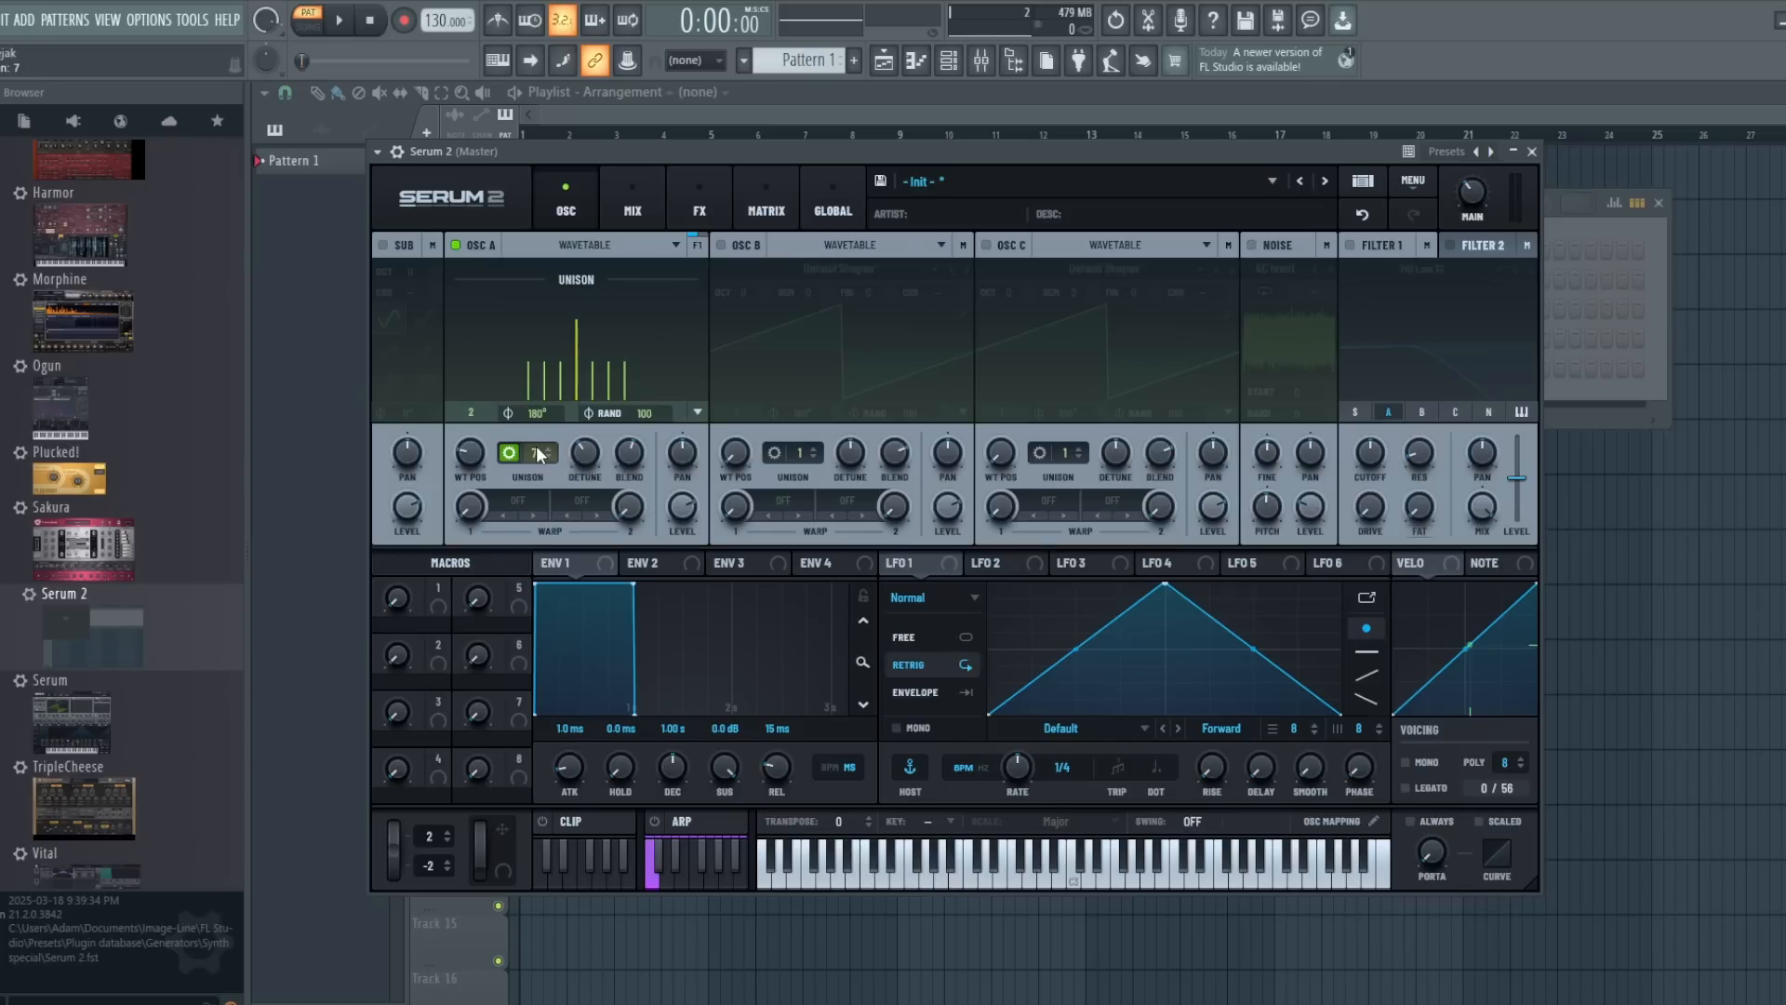
- Set oscillator A's unison mode to Exp again and increase the detune amount
{"action": "left_click", "coordinate": [529, 311]}
{"action": "left_click", "coordinate": [531, 384]}
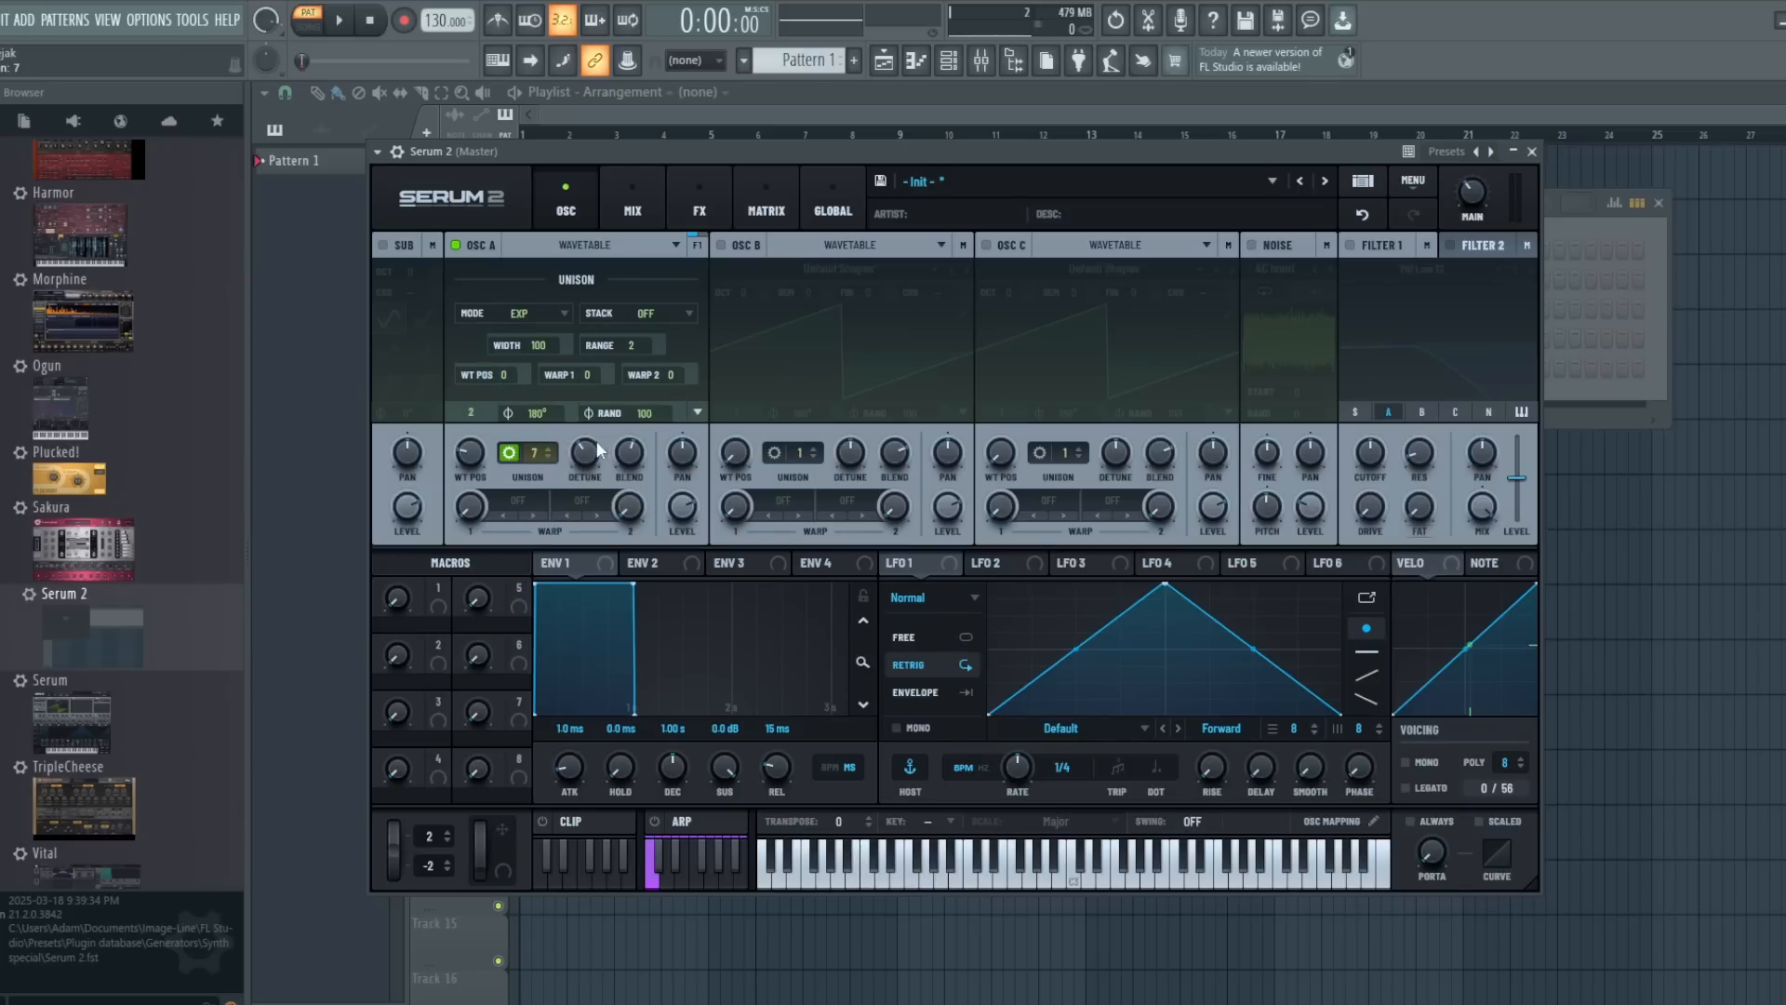
{"action": "left_click_drag", "start_coordinate": [578, 452], "coordinate": [577, 400]}
- Change oscillator A's unison mode to Super and adjust the detune to 0.25
{"action": "left_click", "coordinate": [523, 313]}
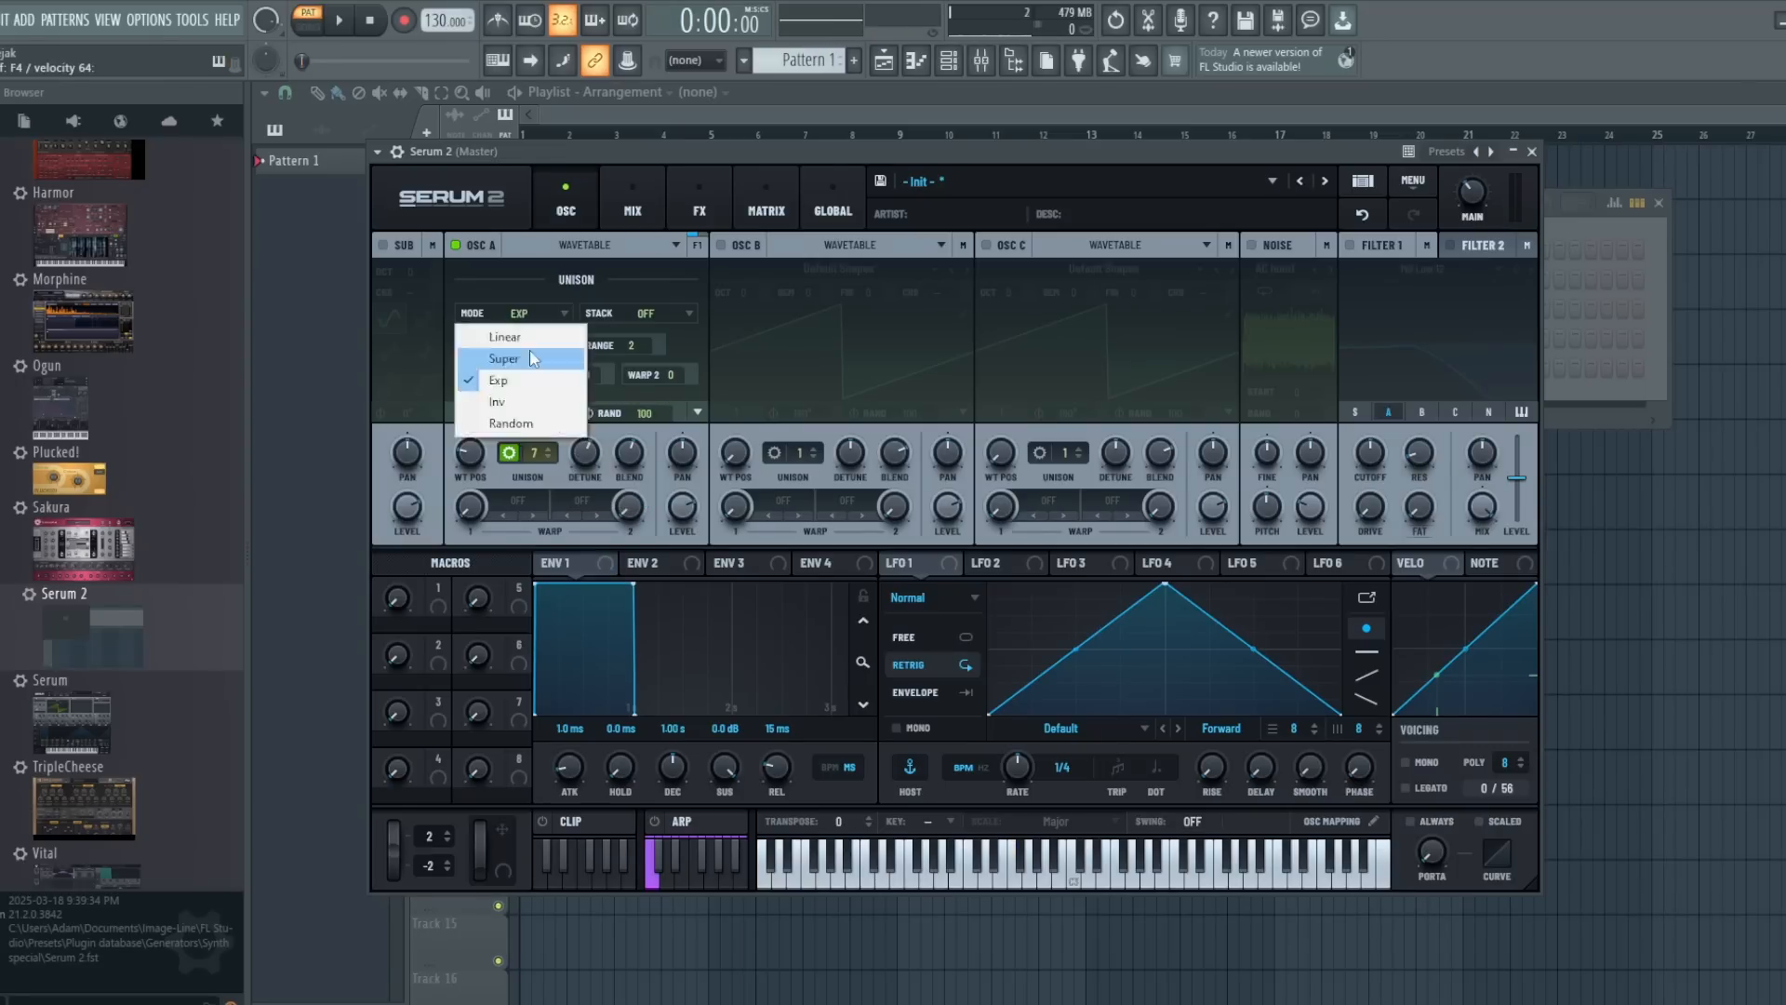
{"action": "left_click", "coordinate": [529, 360]}
{"action": "mouse_move", "coordinate": [580, 460]}
{"action": "left_mouse_down"}
{"action": "mouse_move", "coordinate": [580, 532]}
{"action": "mouse_move", "coordinate": [579, 425]}
{"action": "mouse_move", "coordinate": [577, 475]}
{"action": "mouse_move", "coordinate": [577, 455]}
{"action": "left_mouse_up"}
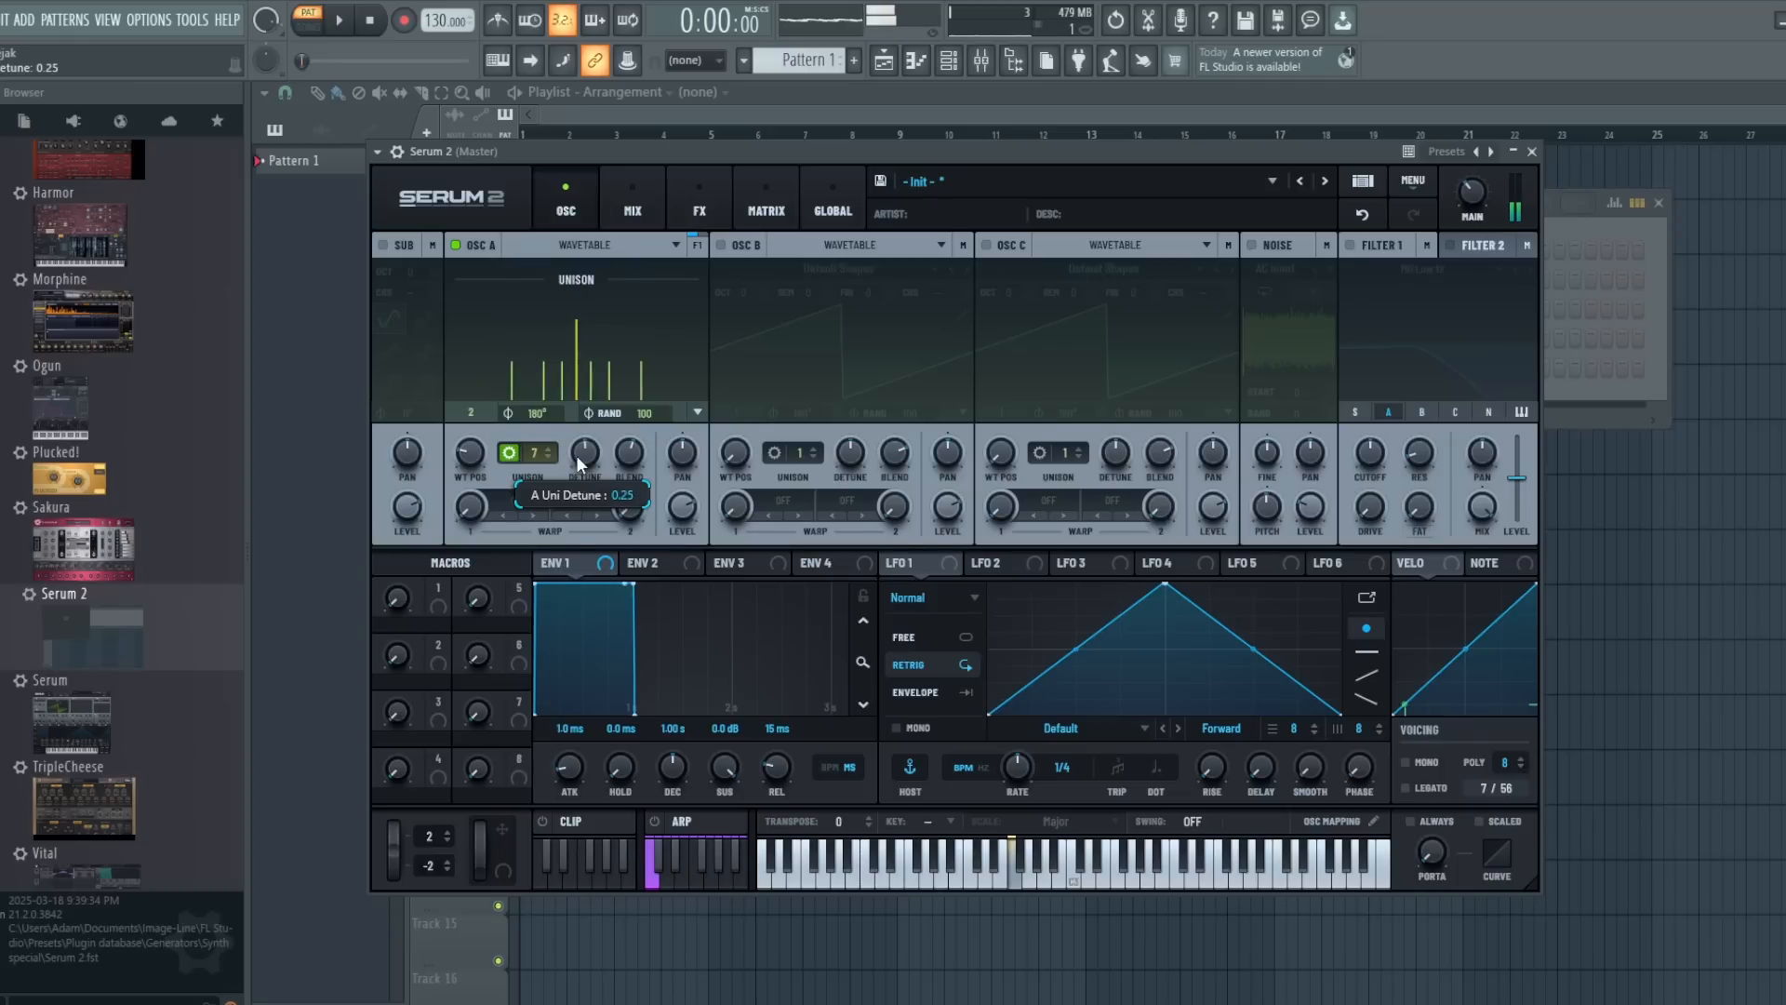
- Change oscillator A's unison mode to Inv, raise the unison to 16 voices, and set the detune to 0.22
{"action": "left_click", "coordinate": [535, 316]}
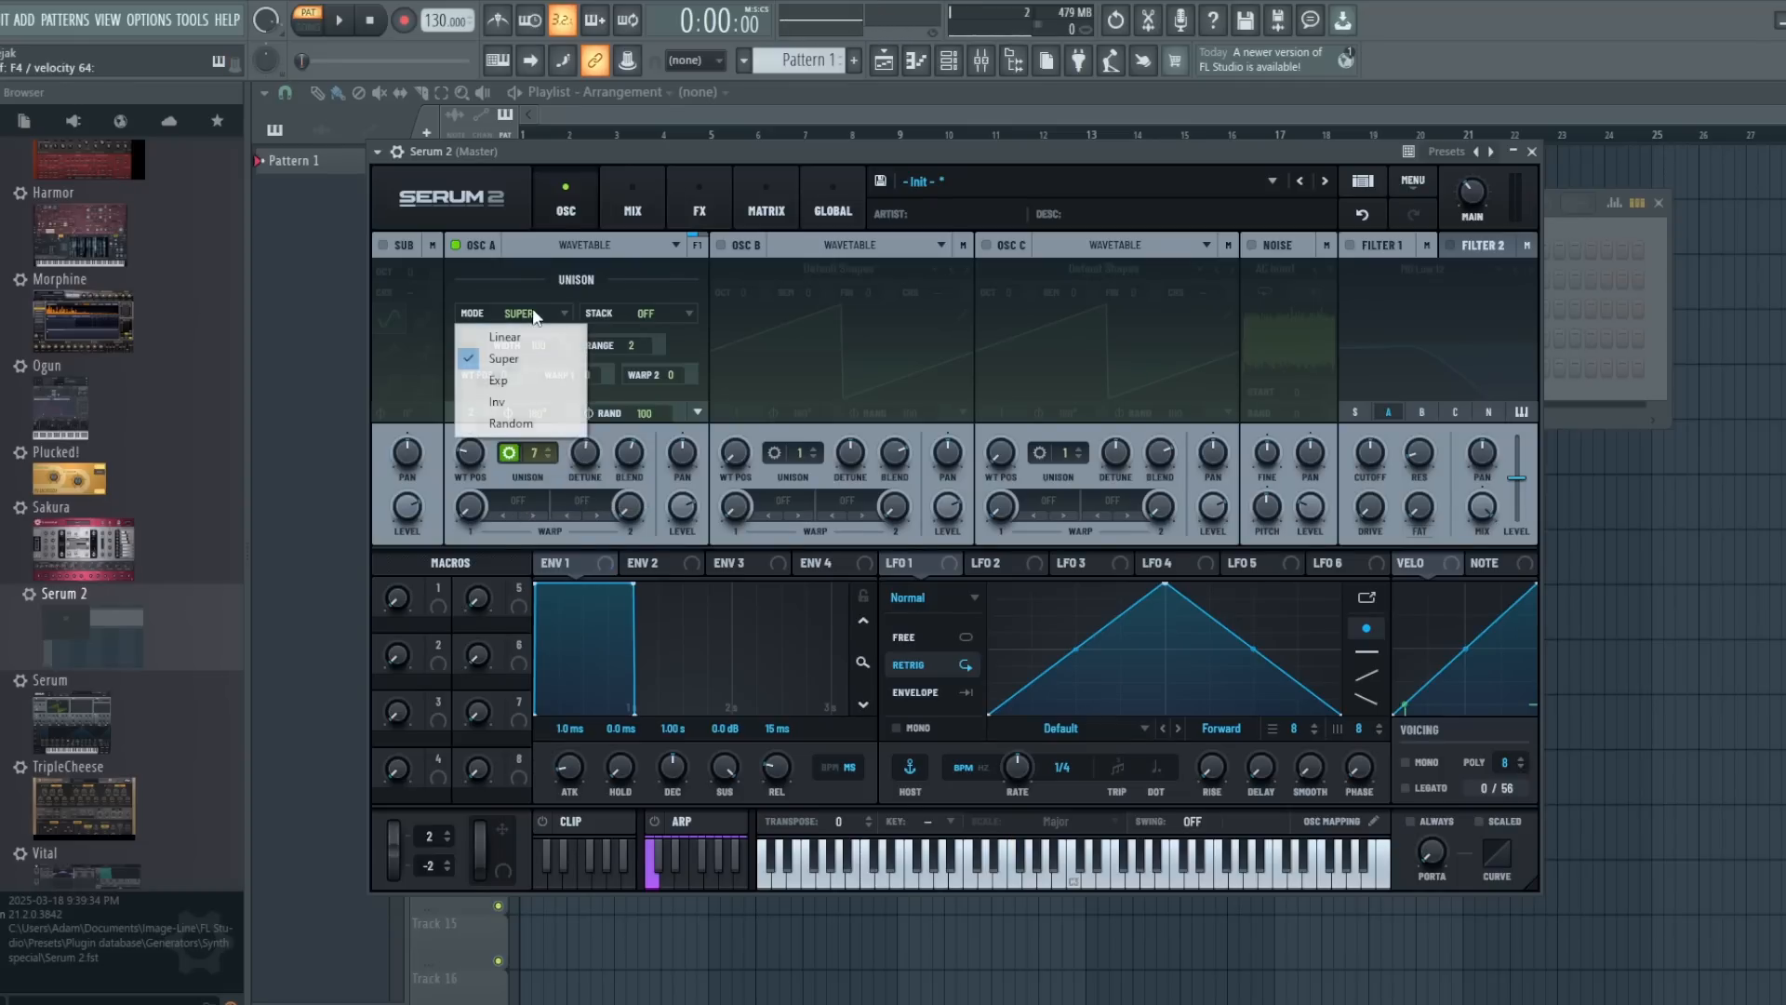
{"action": "left_click", "coordinate": [548, 407]}
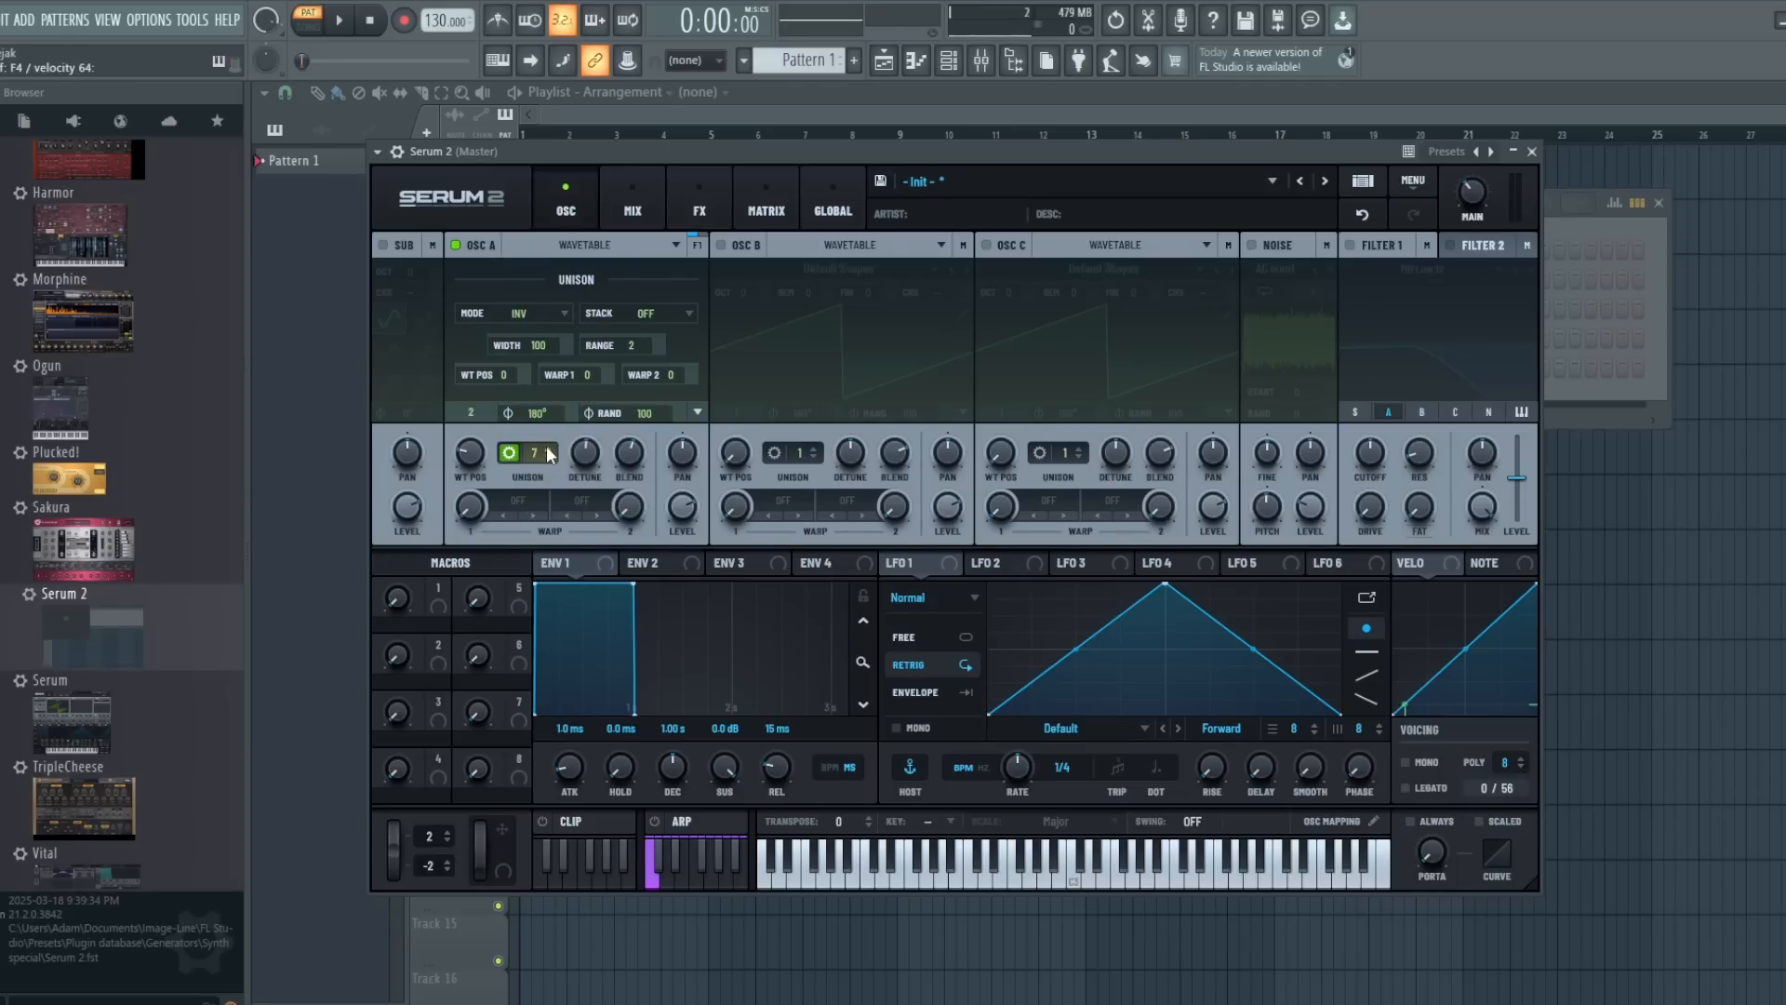
{"action": "scroll", "coordinate": [548, 454], "scroll_direction": "up", "scroll_amount": 4}
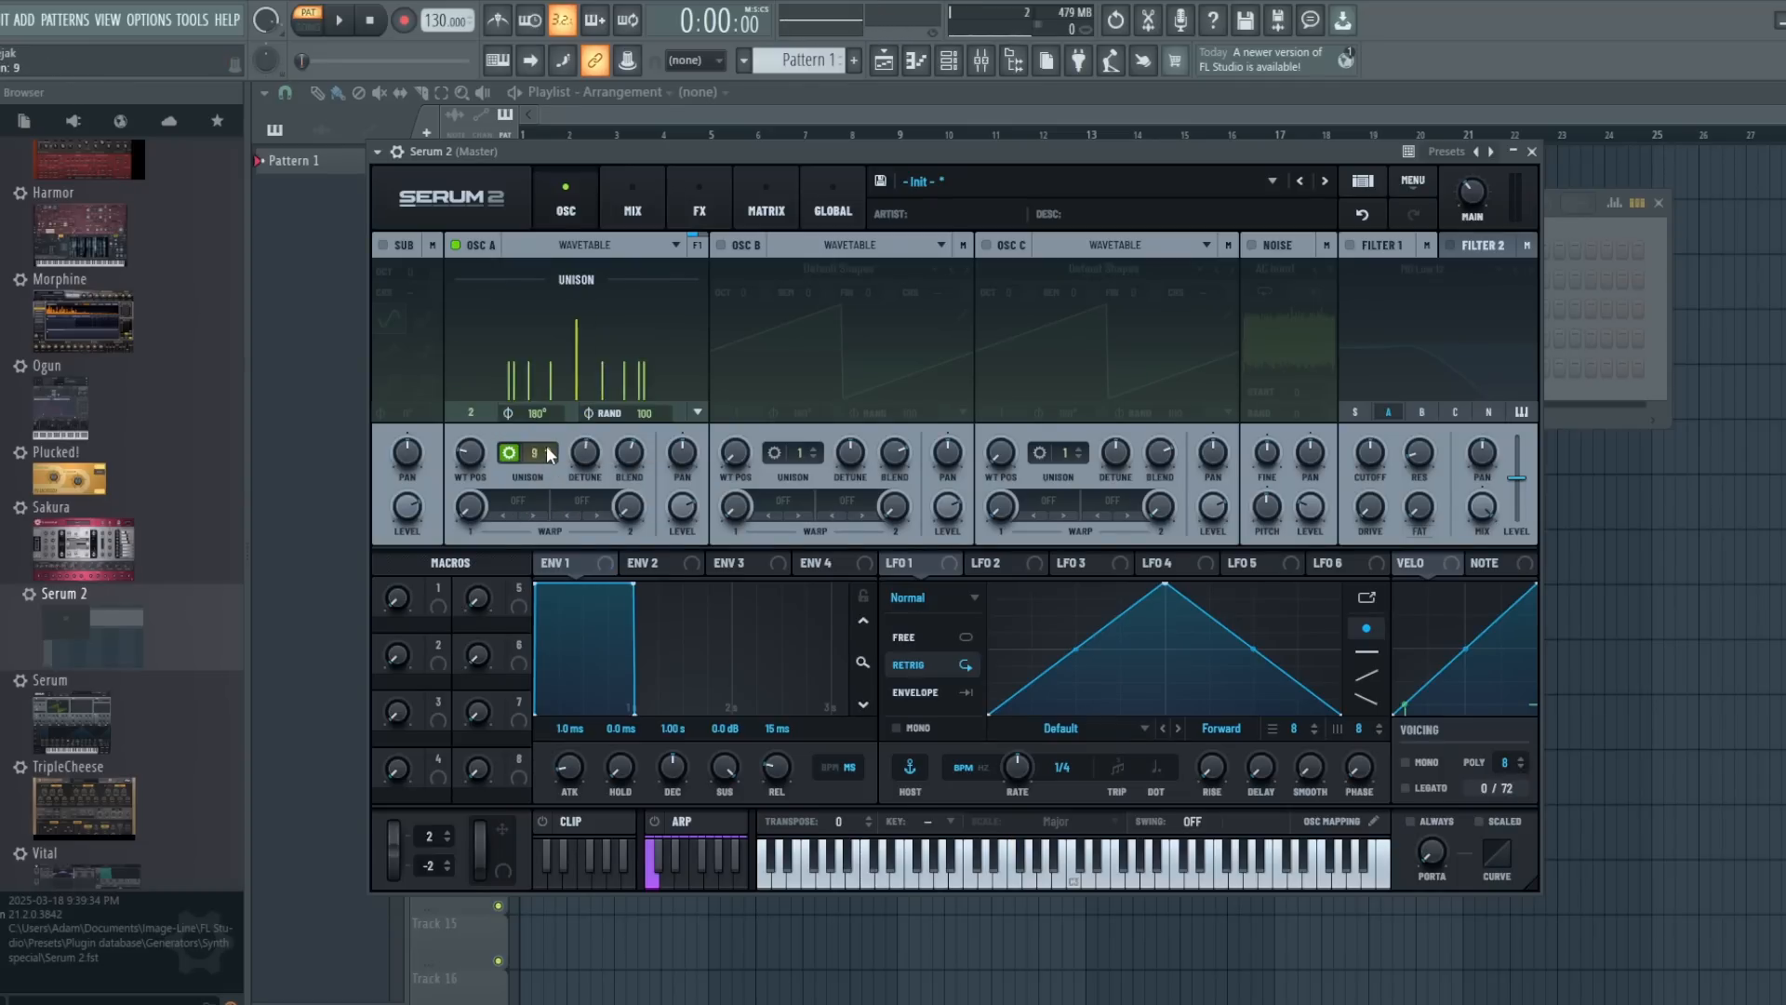
{"action": "scroll", "coordinate": [547, 449], "scroll_direction": "up", "scroll_amount": 5}
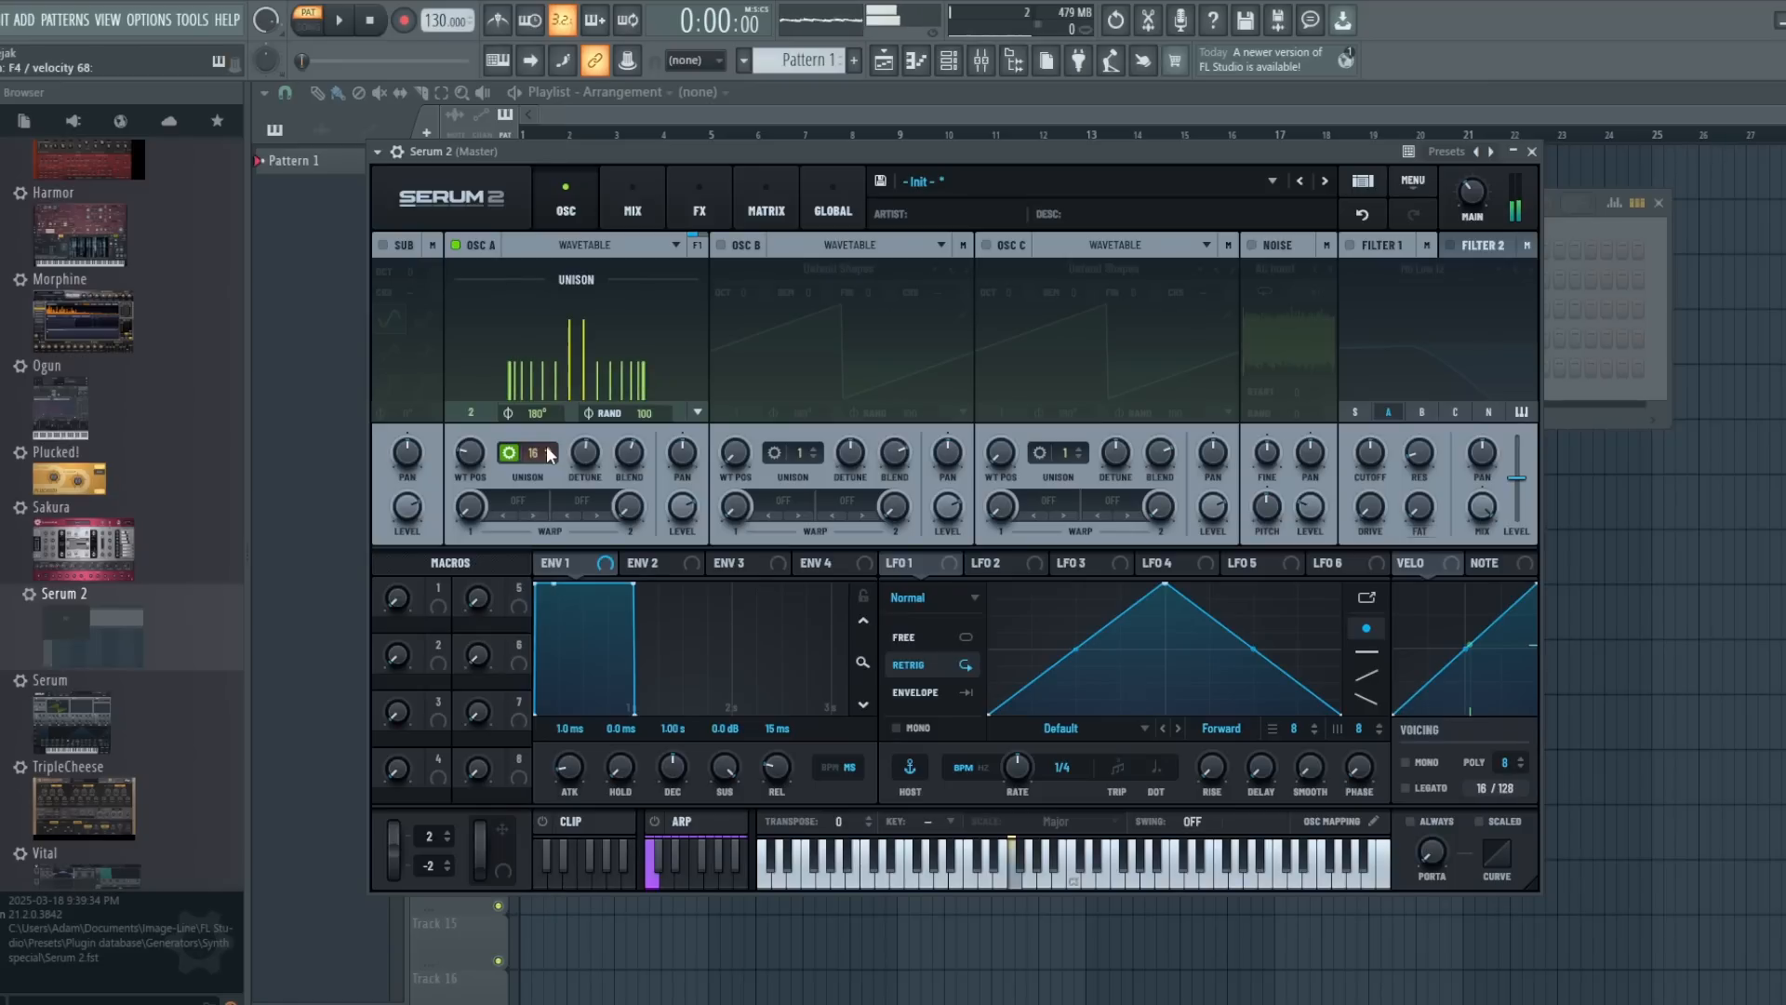
{"action": "mouse_move", "coordinate": [585, 455]}
{"action": "left_mouse_down"}
{"action": "mouse_move", "coordinate": [588, 510]}
{"action": "mouse_move", "coordinate": [586, 458]}
{"action": "left_mouse_up"}
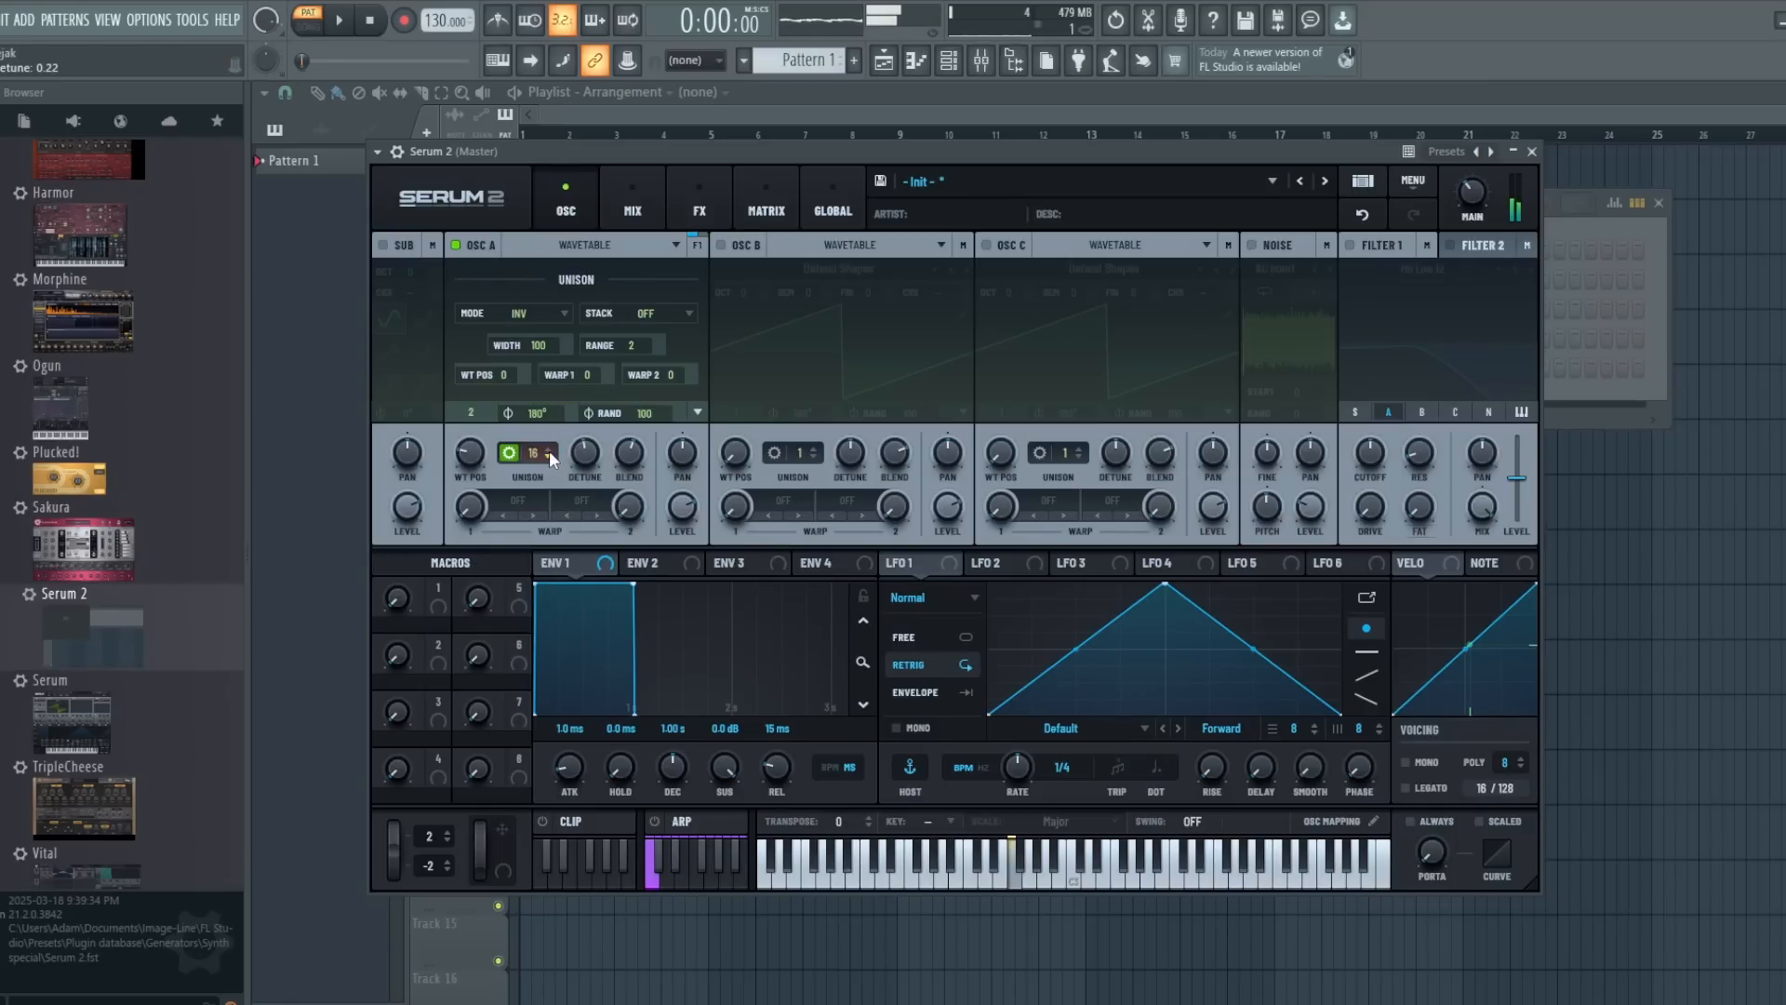
- Reduce oscillator A's unison voices from the maximum to about 5 to compare the Inv voice spacing
{"action": "scroll", "coordinate": [549, 455], "scroll_direction": "down", "scroll_amount": 5}
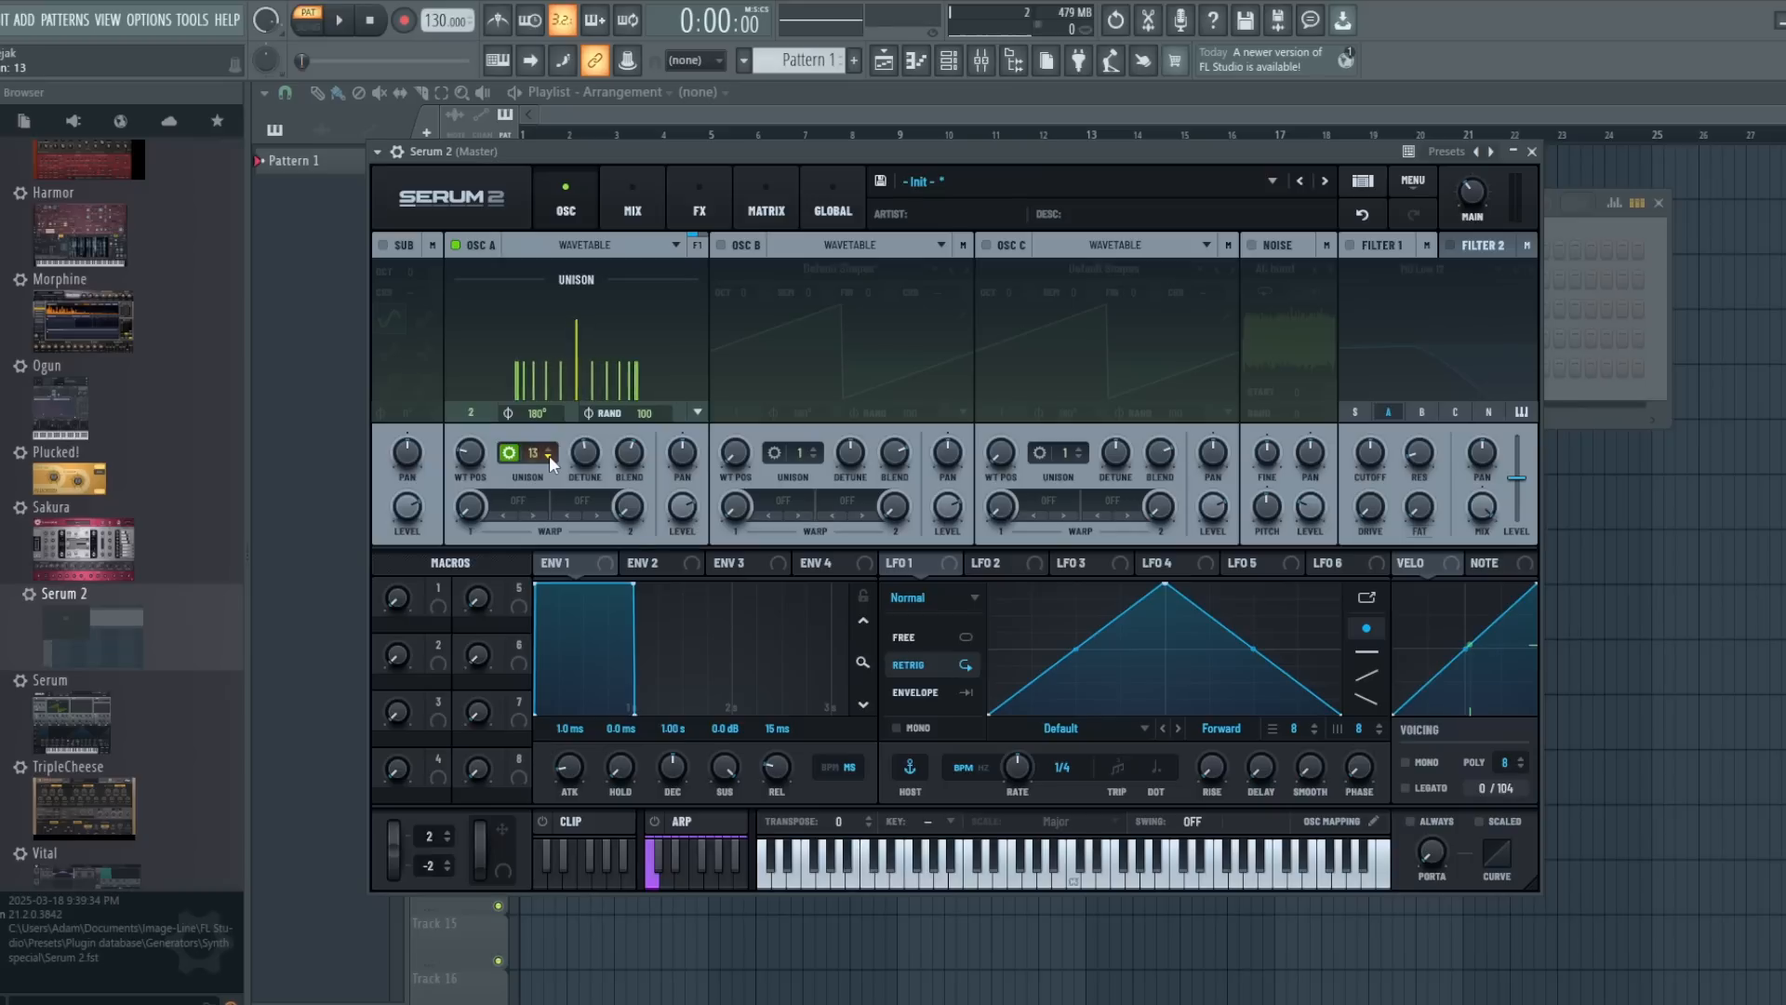
{"action": "scroll", "coordinate": [549, 455], "scroll_direction": "down", "scroll_amount": 5}
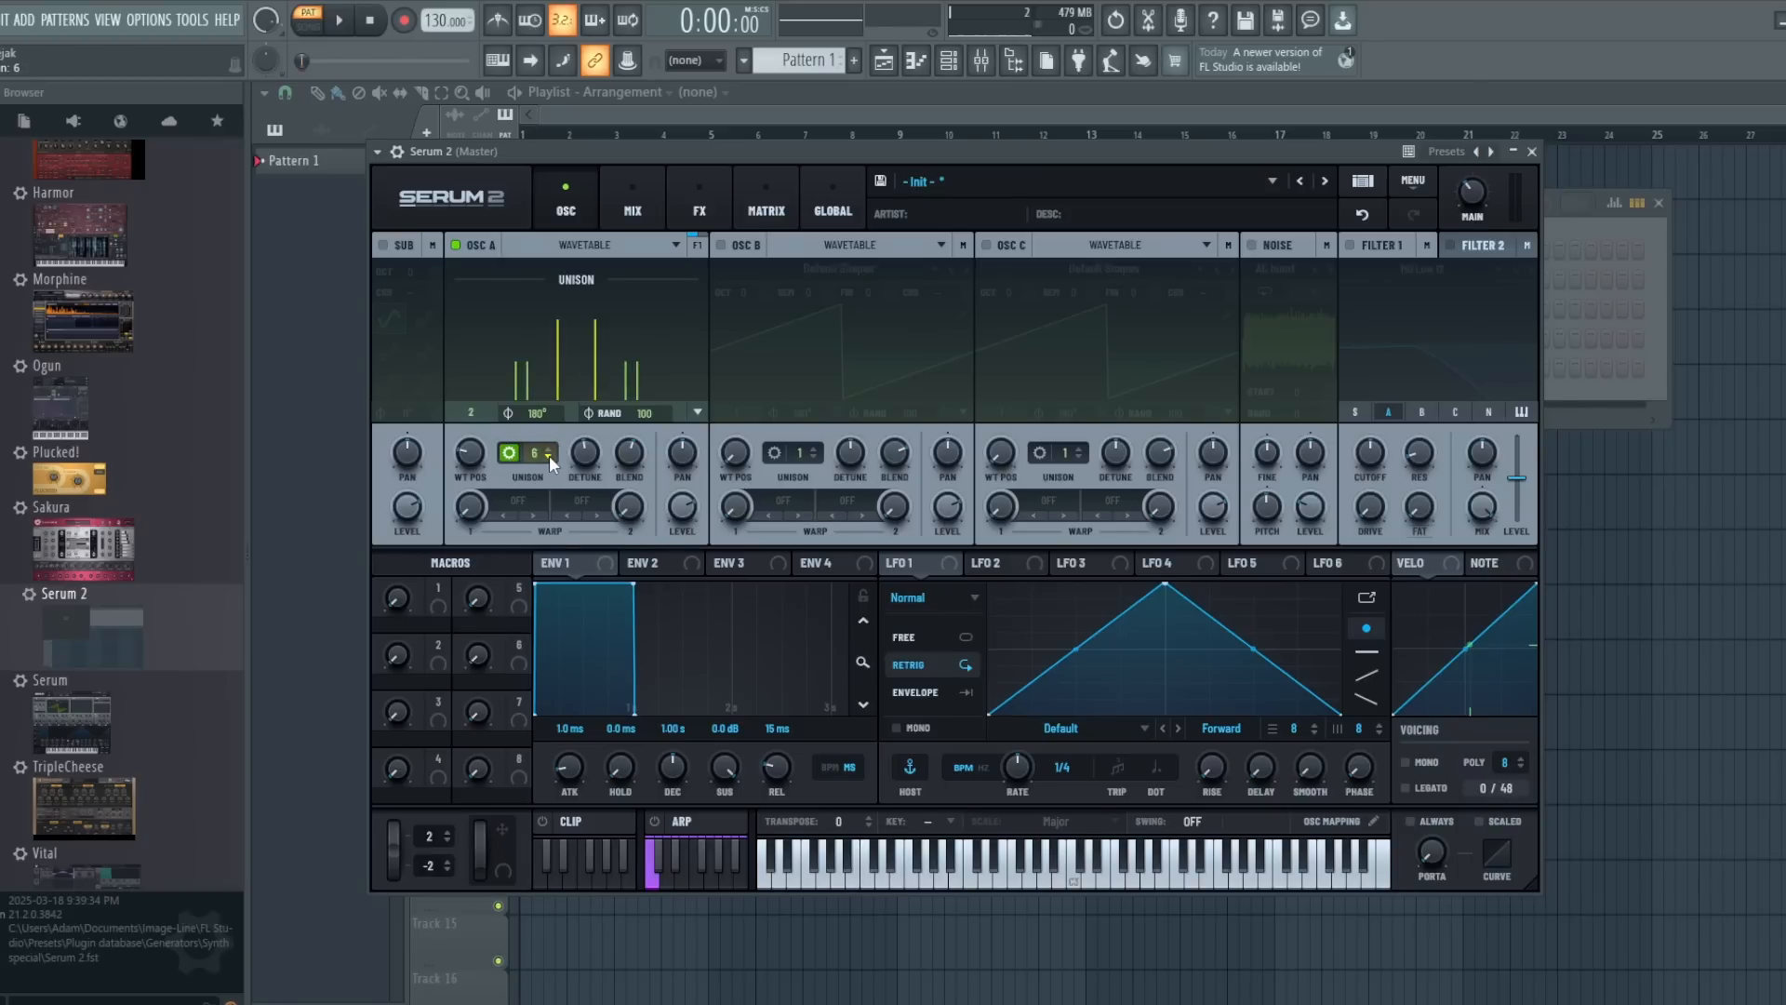
{"action": "scroll", "coordinate": [548, 455], "scroll_direction": "down", "scroll_amount": 1}
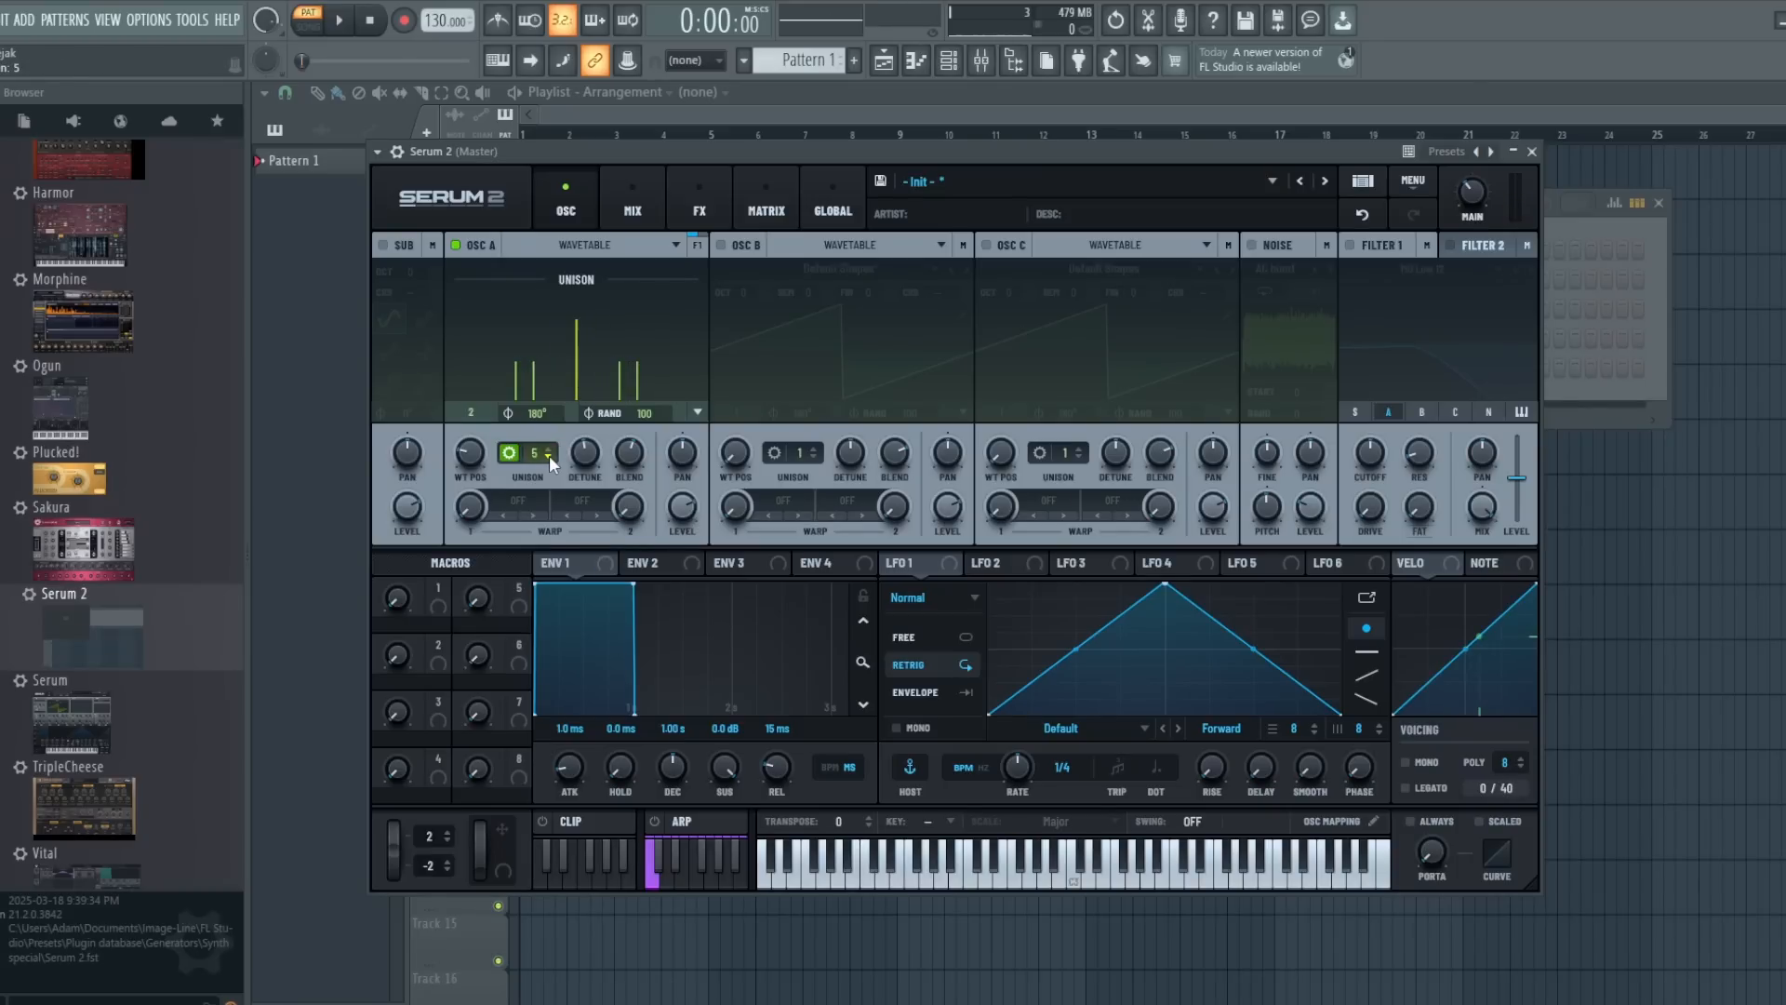
{"action": "scroll", "coordinate": [549, 455], "scroll_direction": "down", "scroll_amount": 1}
- Raise oscillator A's unison voices one at a time to 12 while a note is playing
{"action": "left_click", "coordinate": [549, 450]}
{"action": "left_click", "coordinate": [549, 450]}
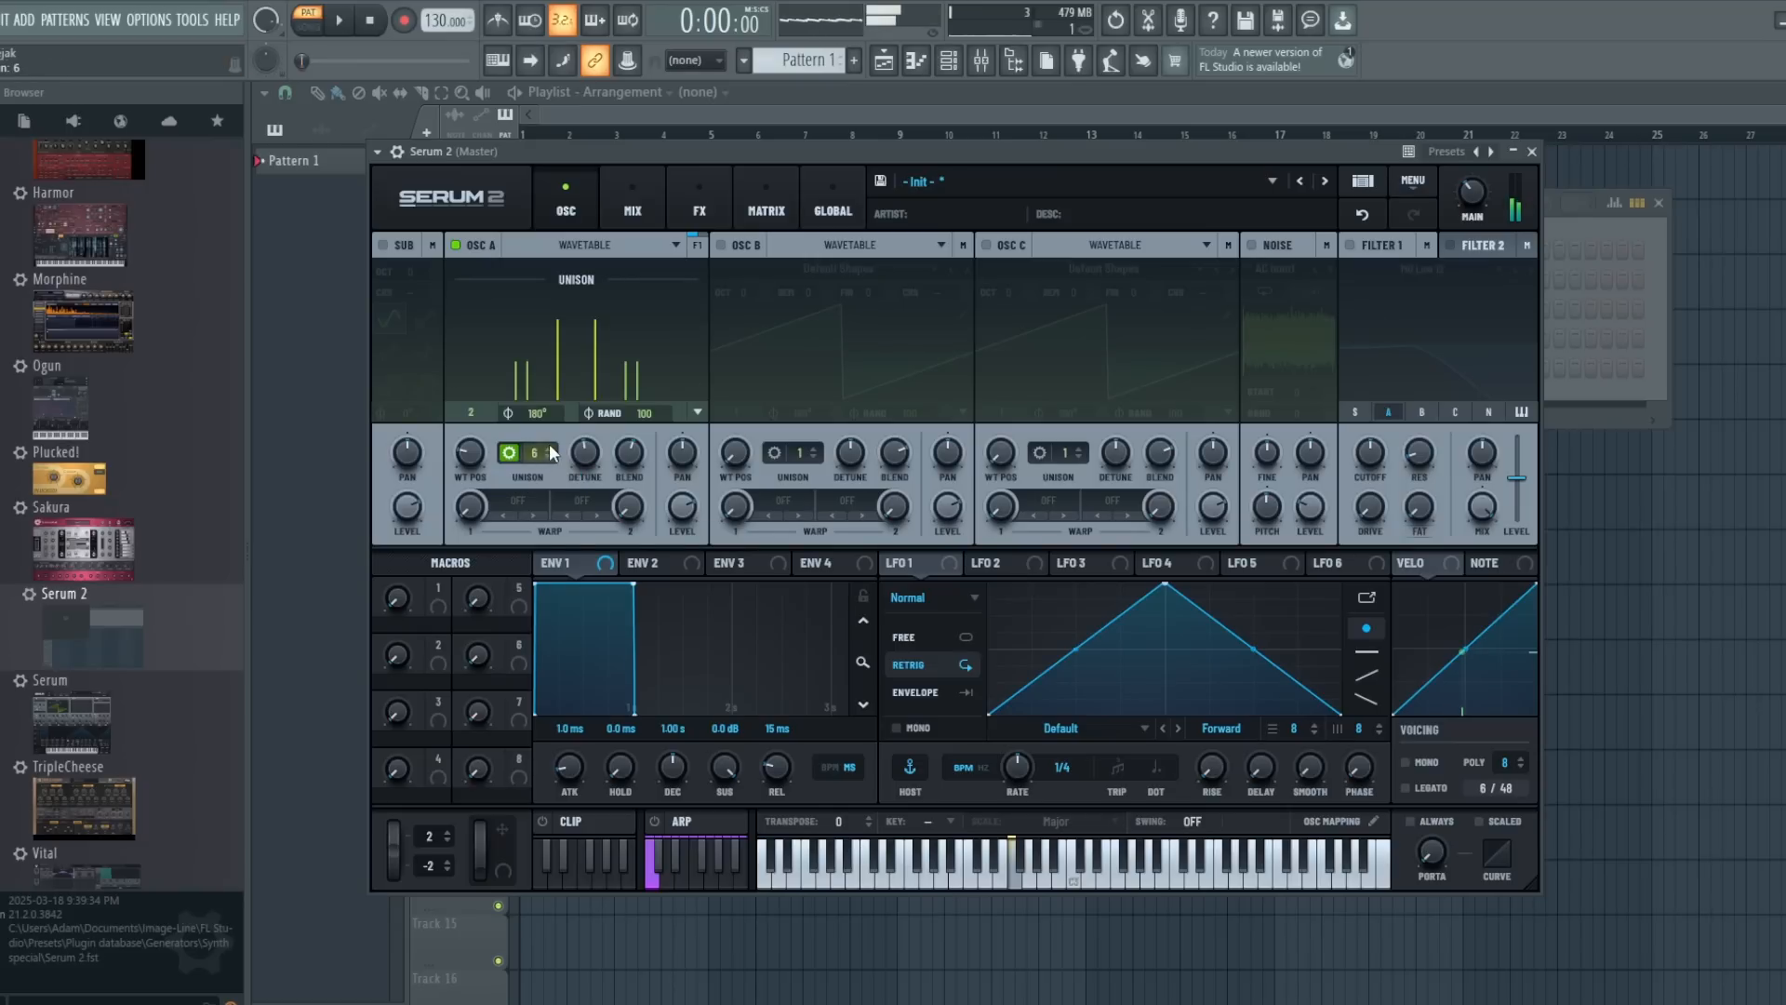
{"action": "left_click", "coordinate": [548, 449]}
{"action": "left_click", "coordinate": [549, 449]}
{"action": "left_click", "coordinate": [549, 449]}
{"action": "left_click", "coordinate": [549, 449]}
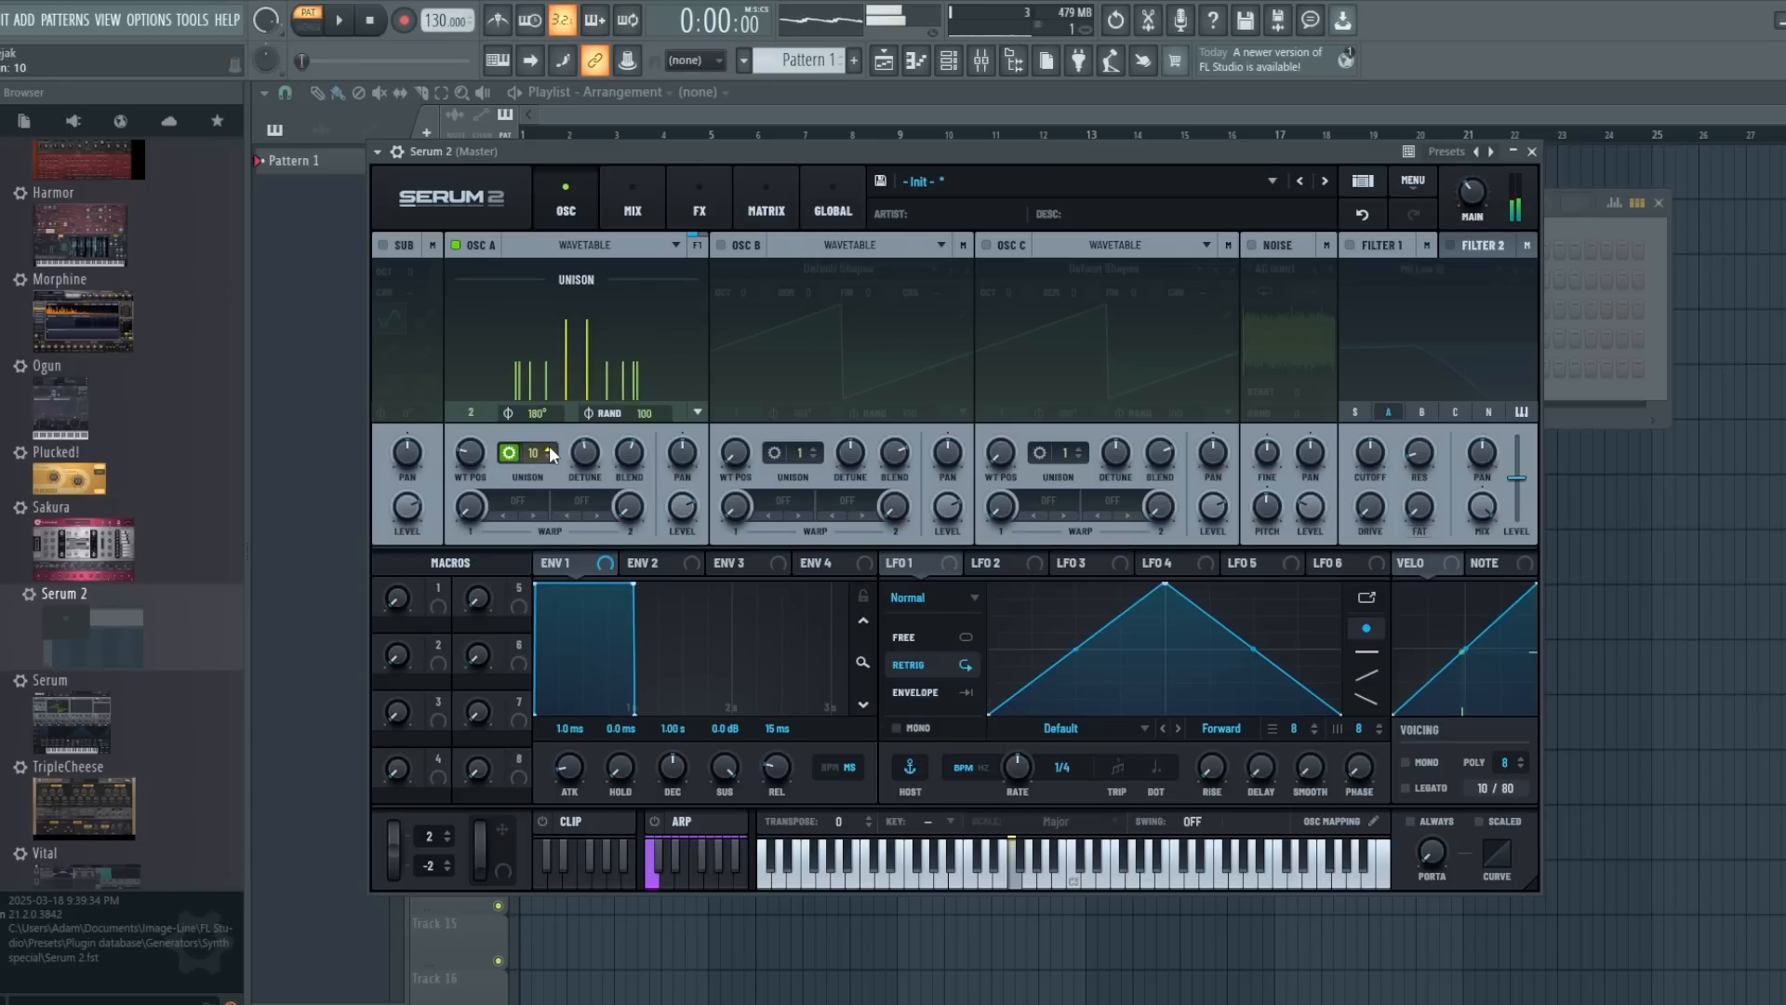
{"action": "left_click", "coordinate": [549, 448]}
{"action": "left_click", "coordinate": [548, 448]}
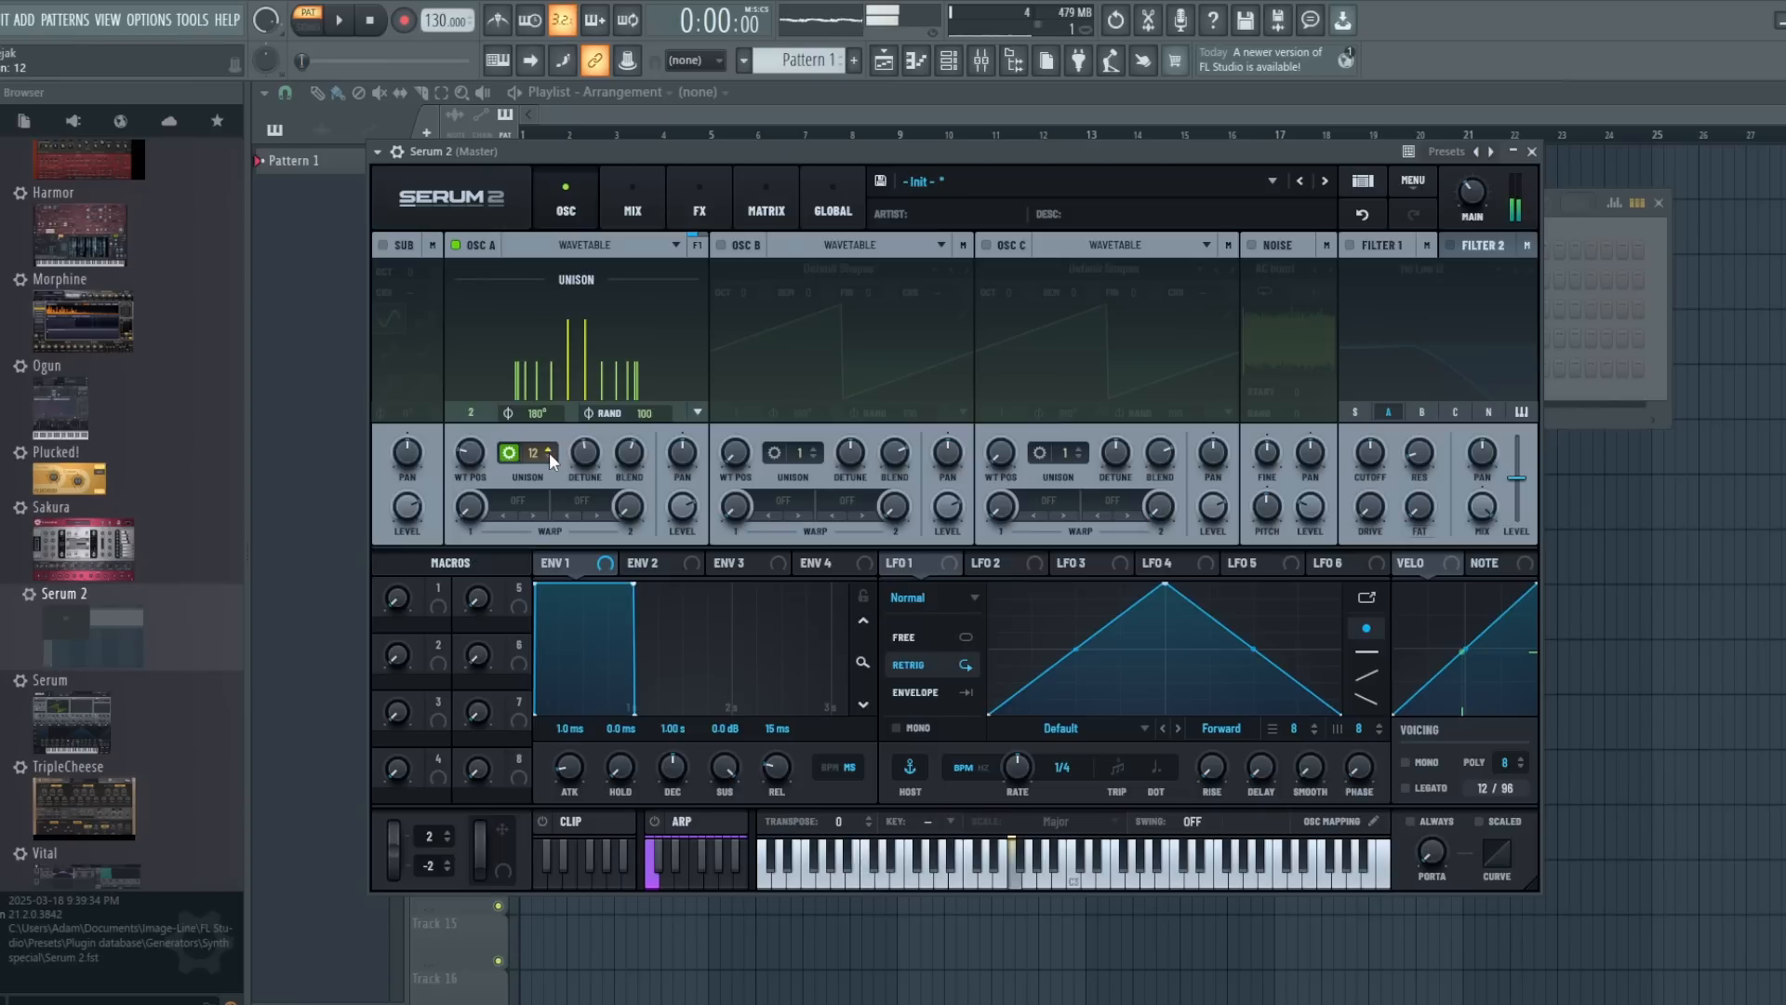
- Increase oscillator A's detune slightly, try 15 unison voices on a chord, and reduce the voices to 5
{"action": "mouse_move", "coordinate": [568, 452]}
{"action": "left_mouse_down"}
{"action": "mouse_move", "coordinate": [574, 476]}
{"action": "mouse_move", "coordinate": [573, 444]}
{"action": "left_mouse_up"}
{"action": "mouse_move", "coordinate": [554, 452]}
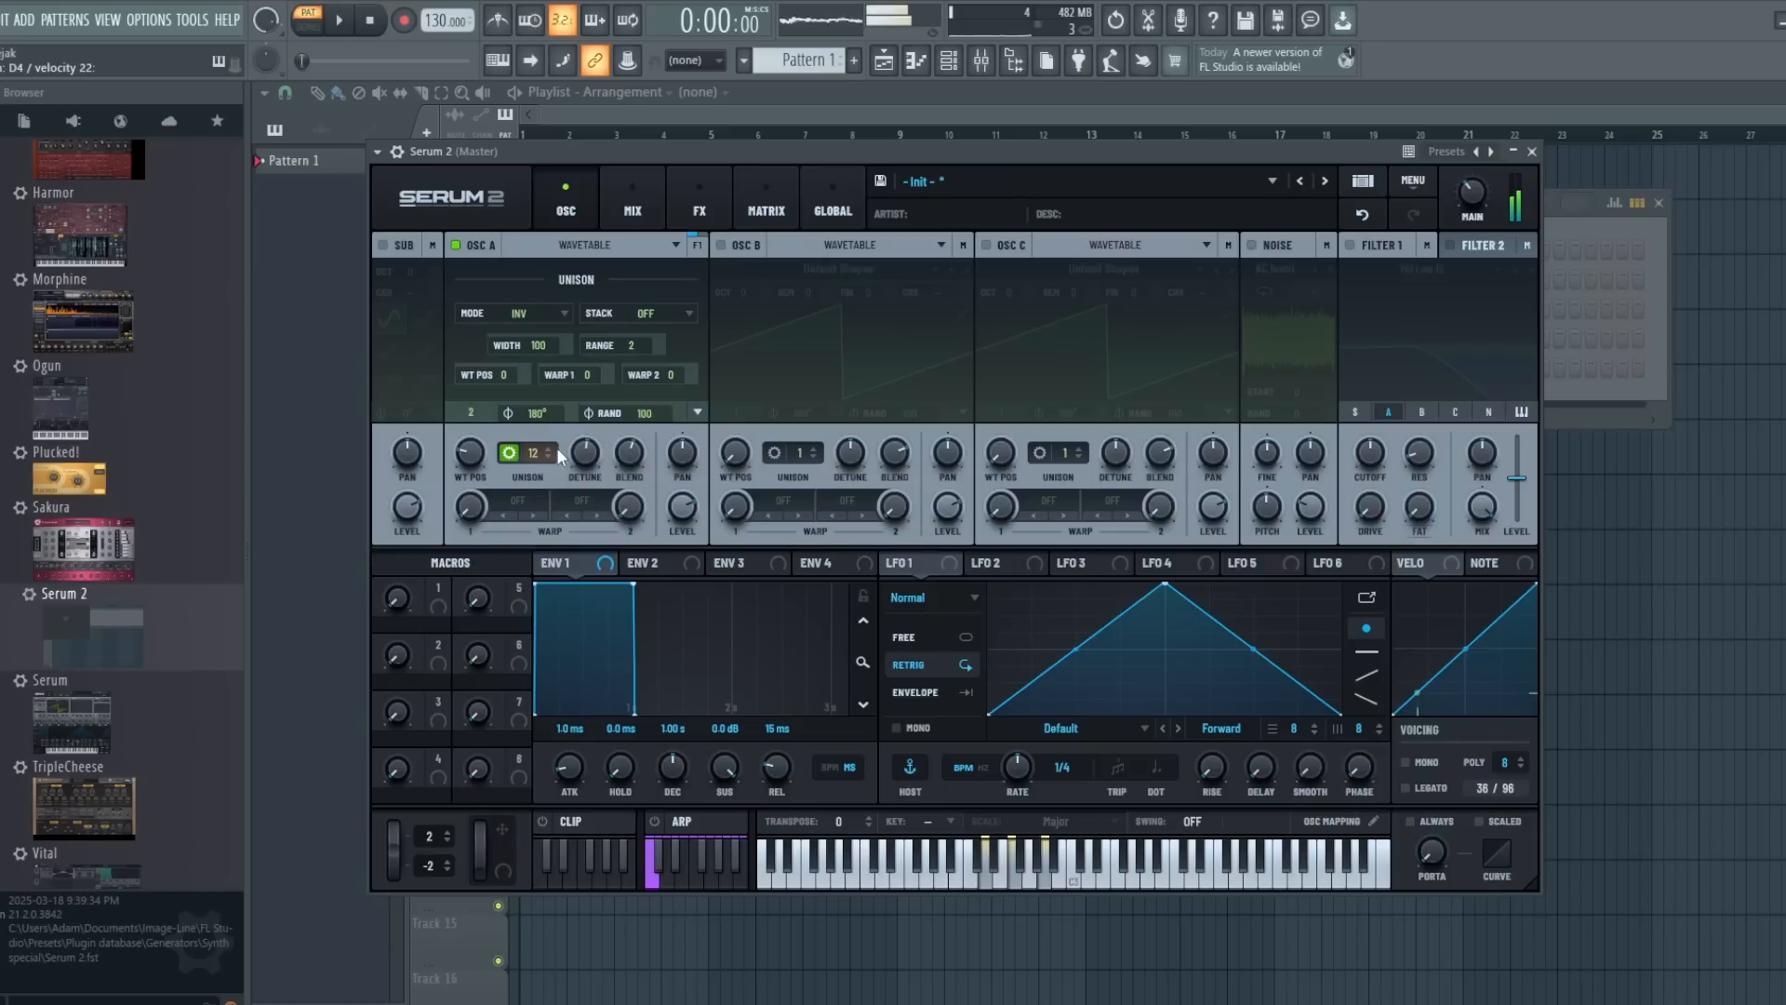
{"action": "scroll", "coordinate": [545, 448], "scroll_direction": "up", "scroll_amount": 3}
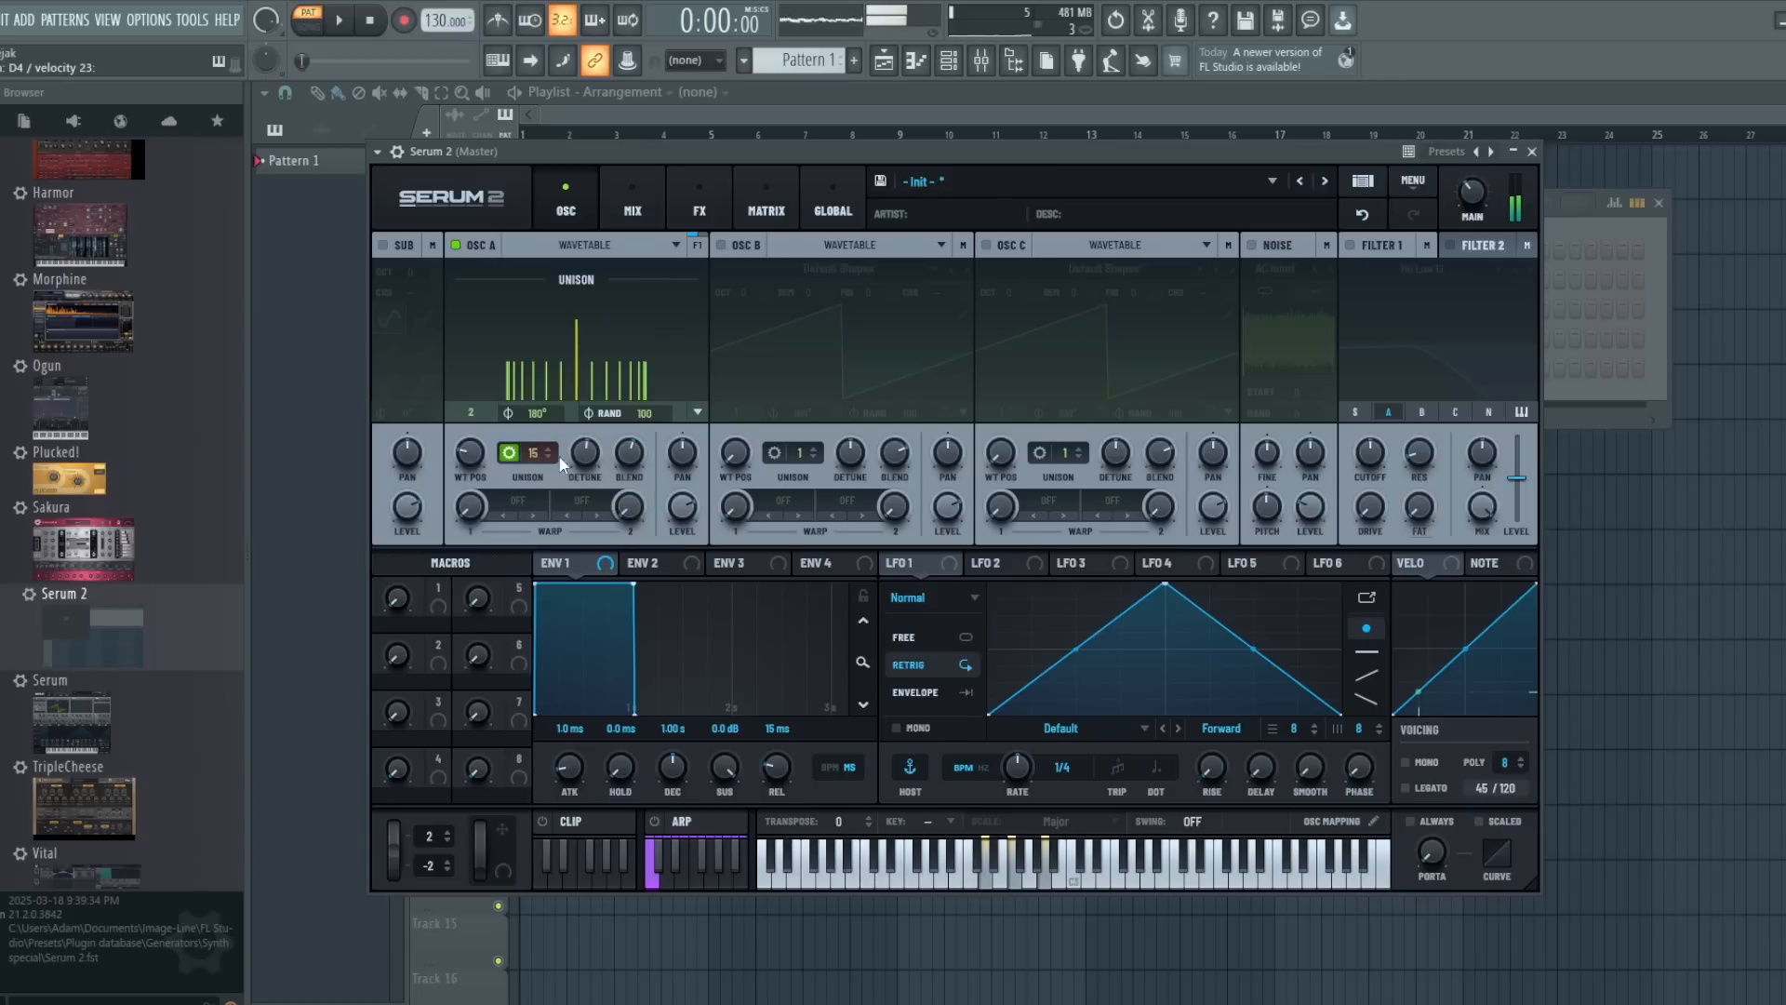
{"action": "scroll", "coordinate": [558, 458], "scroll_direction": "down", "scroll_amount": 7}
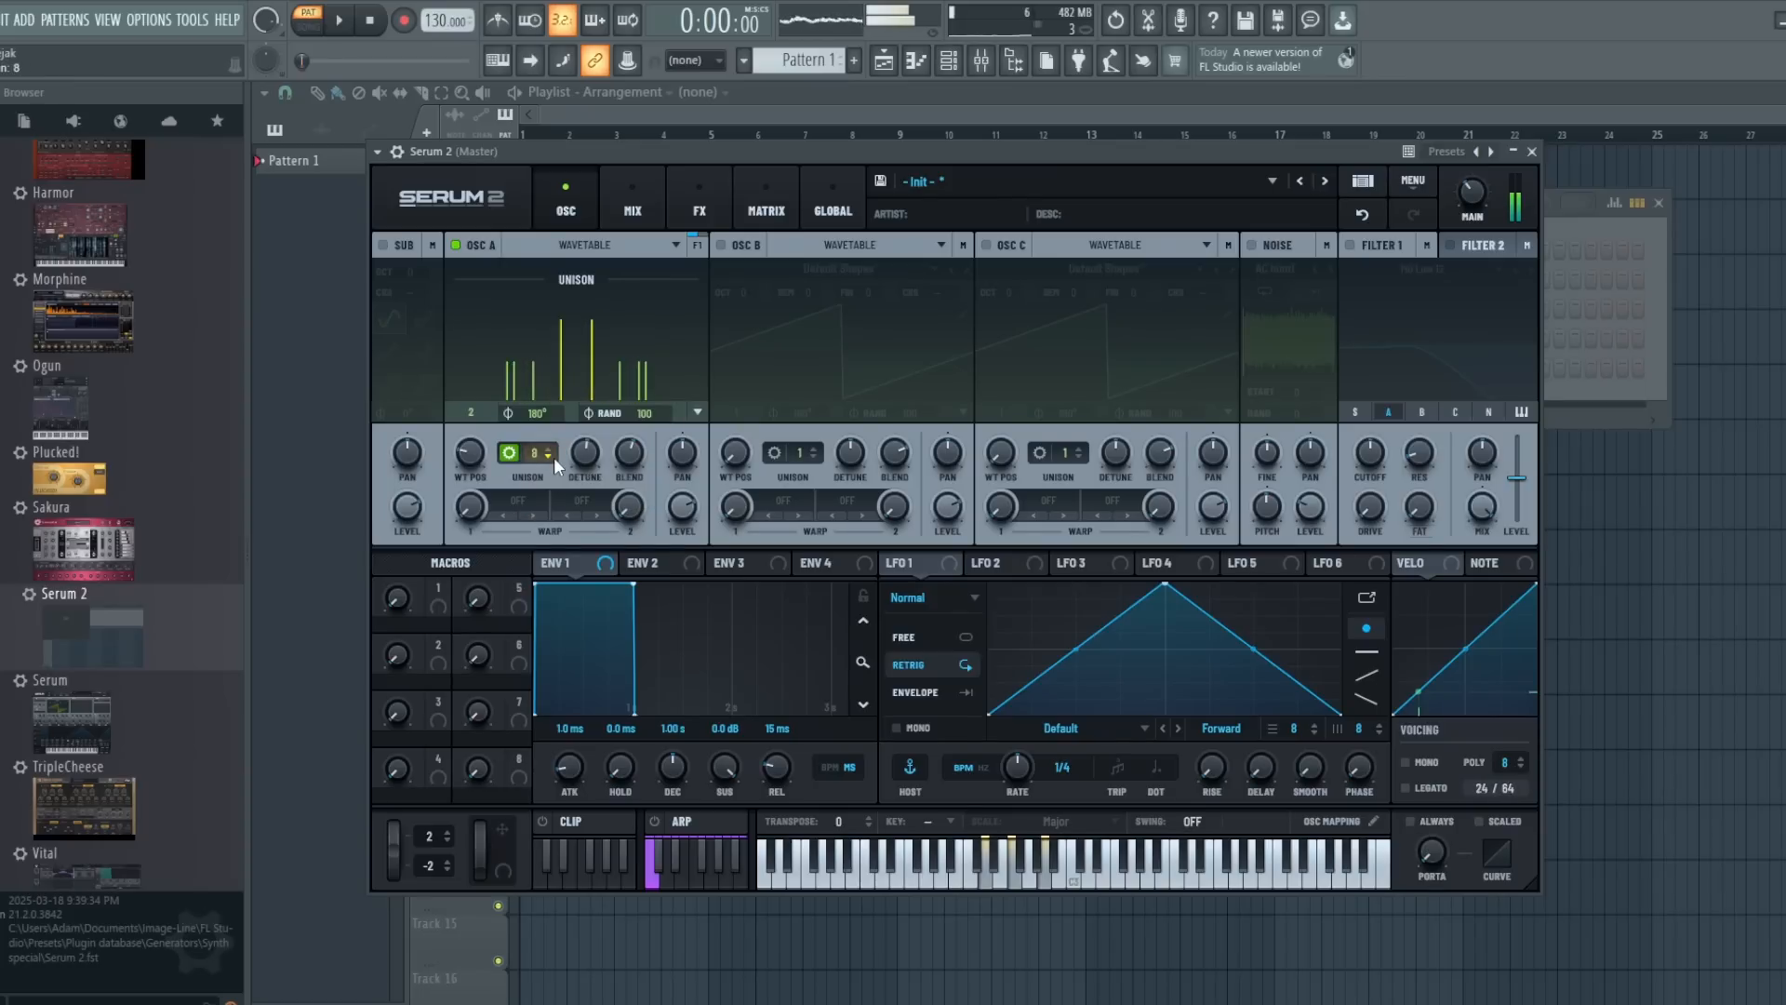
{"action": "scroll", "coordinate": [554, 456], "scroll_direction": "down", "scroll_amount": 3}
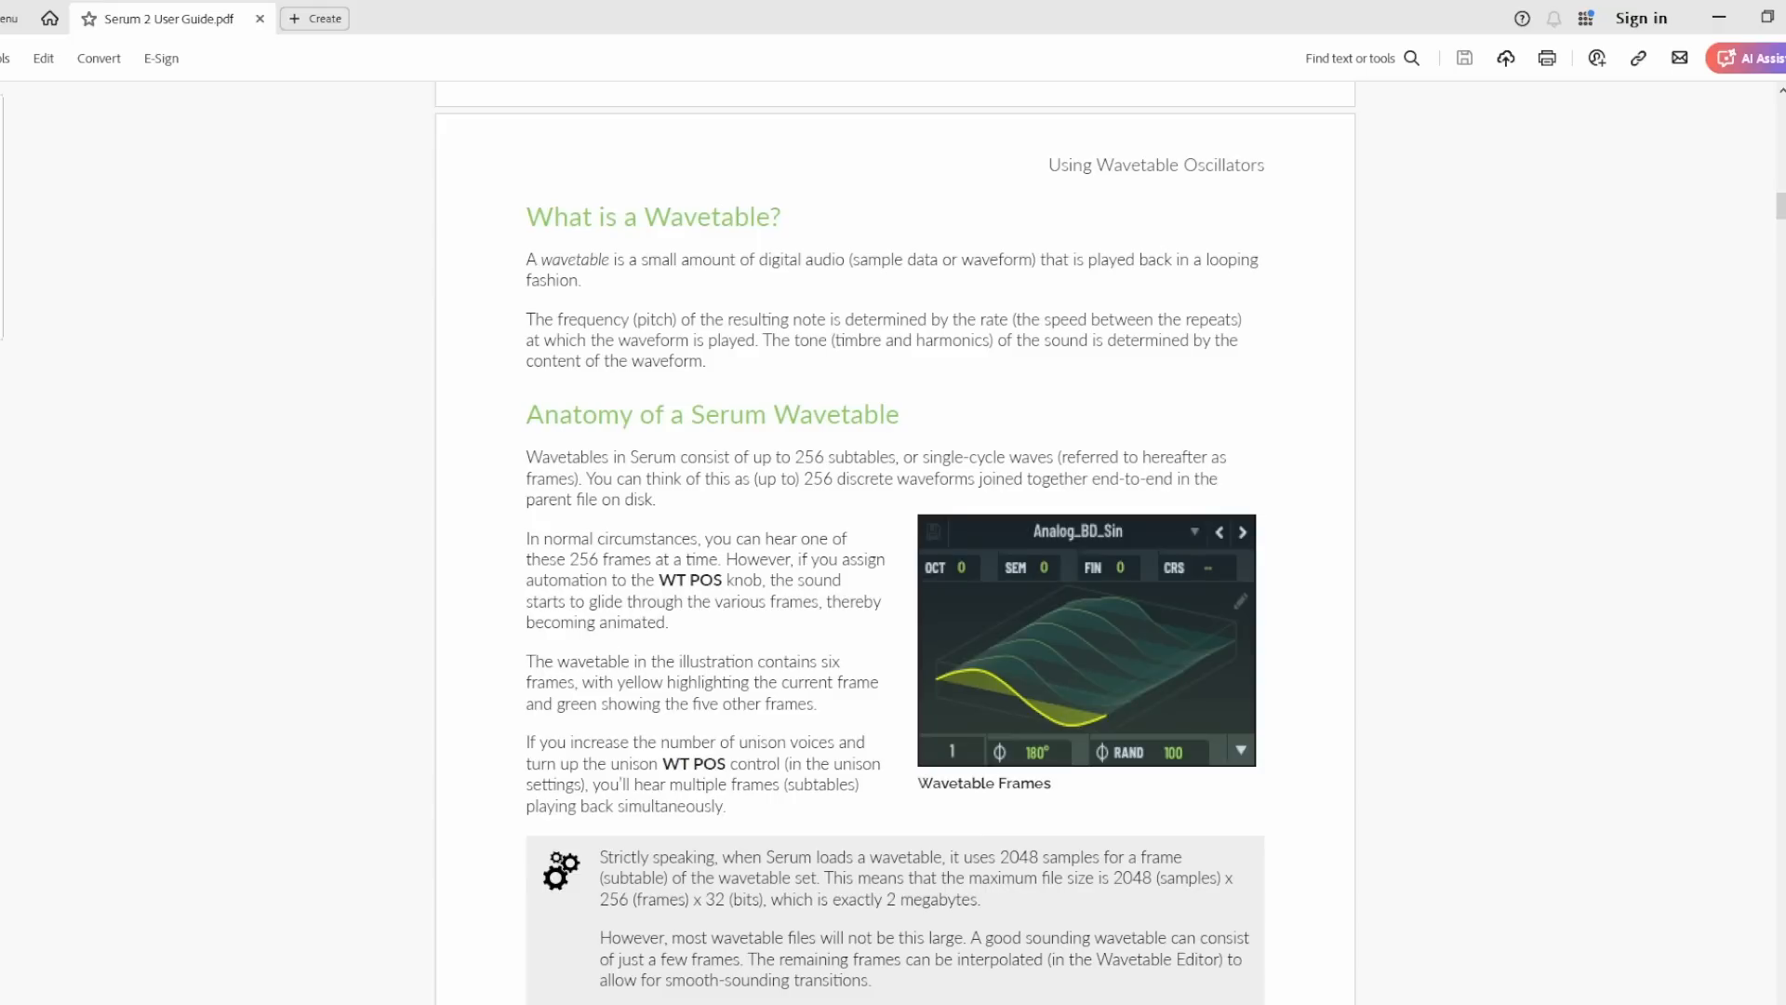
- Switch to the Serum 2 User Guide PDF and read the descriptions of the unison detune modes, from Linear to Random
{"action": "left_click_drag", "start_coordinate": [1780, 206], "coordinate": [1781, 228]}
{"action": "scroll", "coordinate": [1015, 394], "scroll_direction": "up", "scroll_amount": 4}
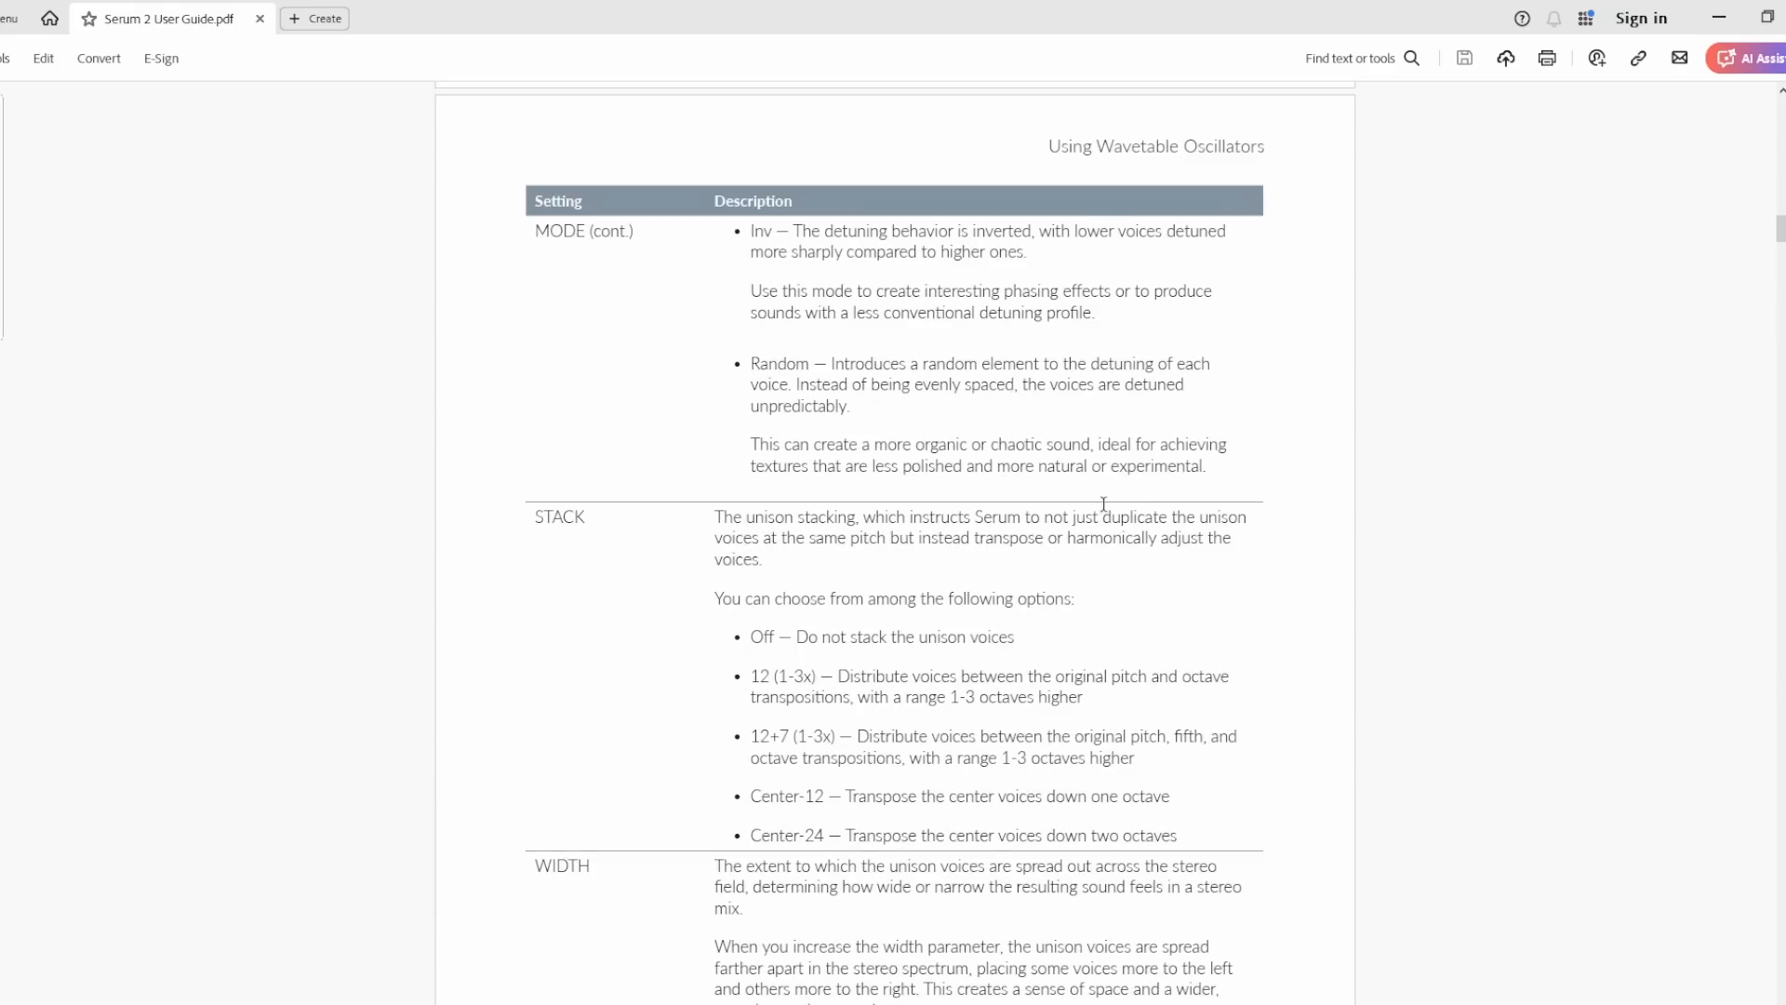
{"action": "scroll", "coordinate": [1104, 503], "scroll_direction": "up", "scroll_amount": 1}
{"action": "scroll", "coordinate": [1104, 503], "scroll_direction": "up", "scroll_amount": 13}
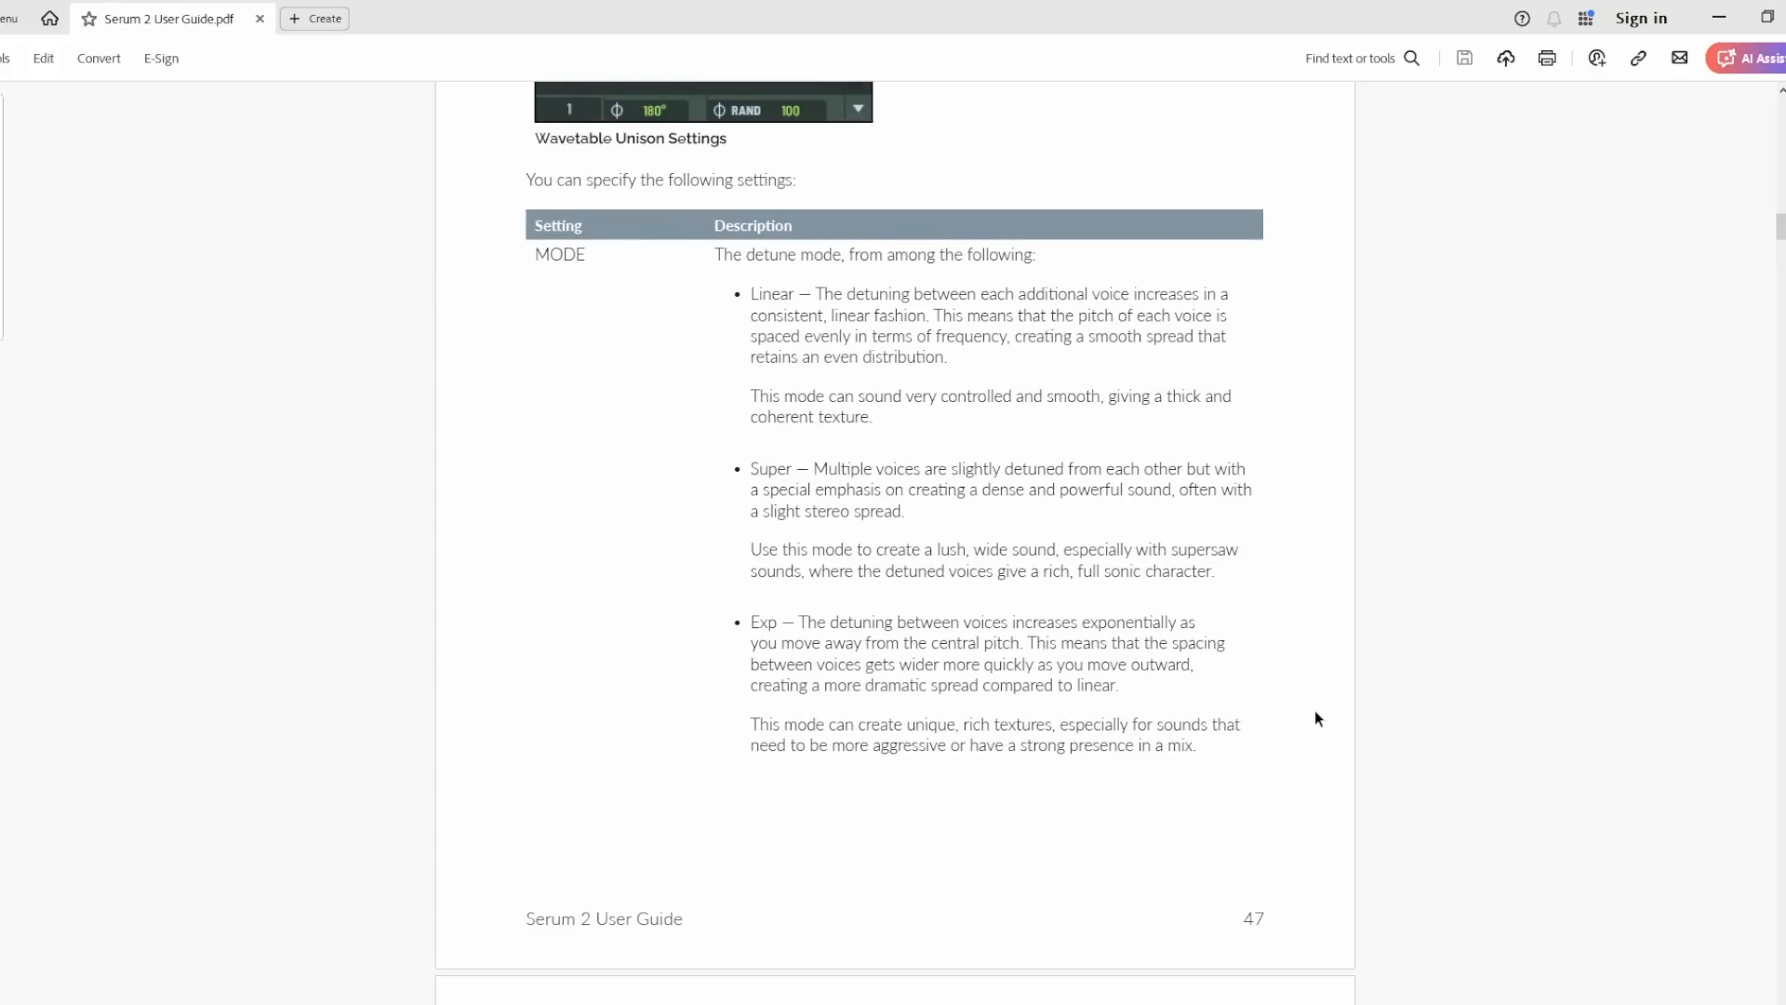
{"action": "scroll", "coordinate": [1204, 687], "scroll_direction": "down", "scroll_amount": 3}
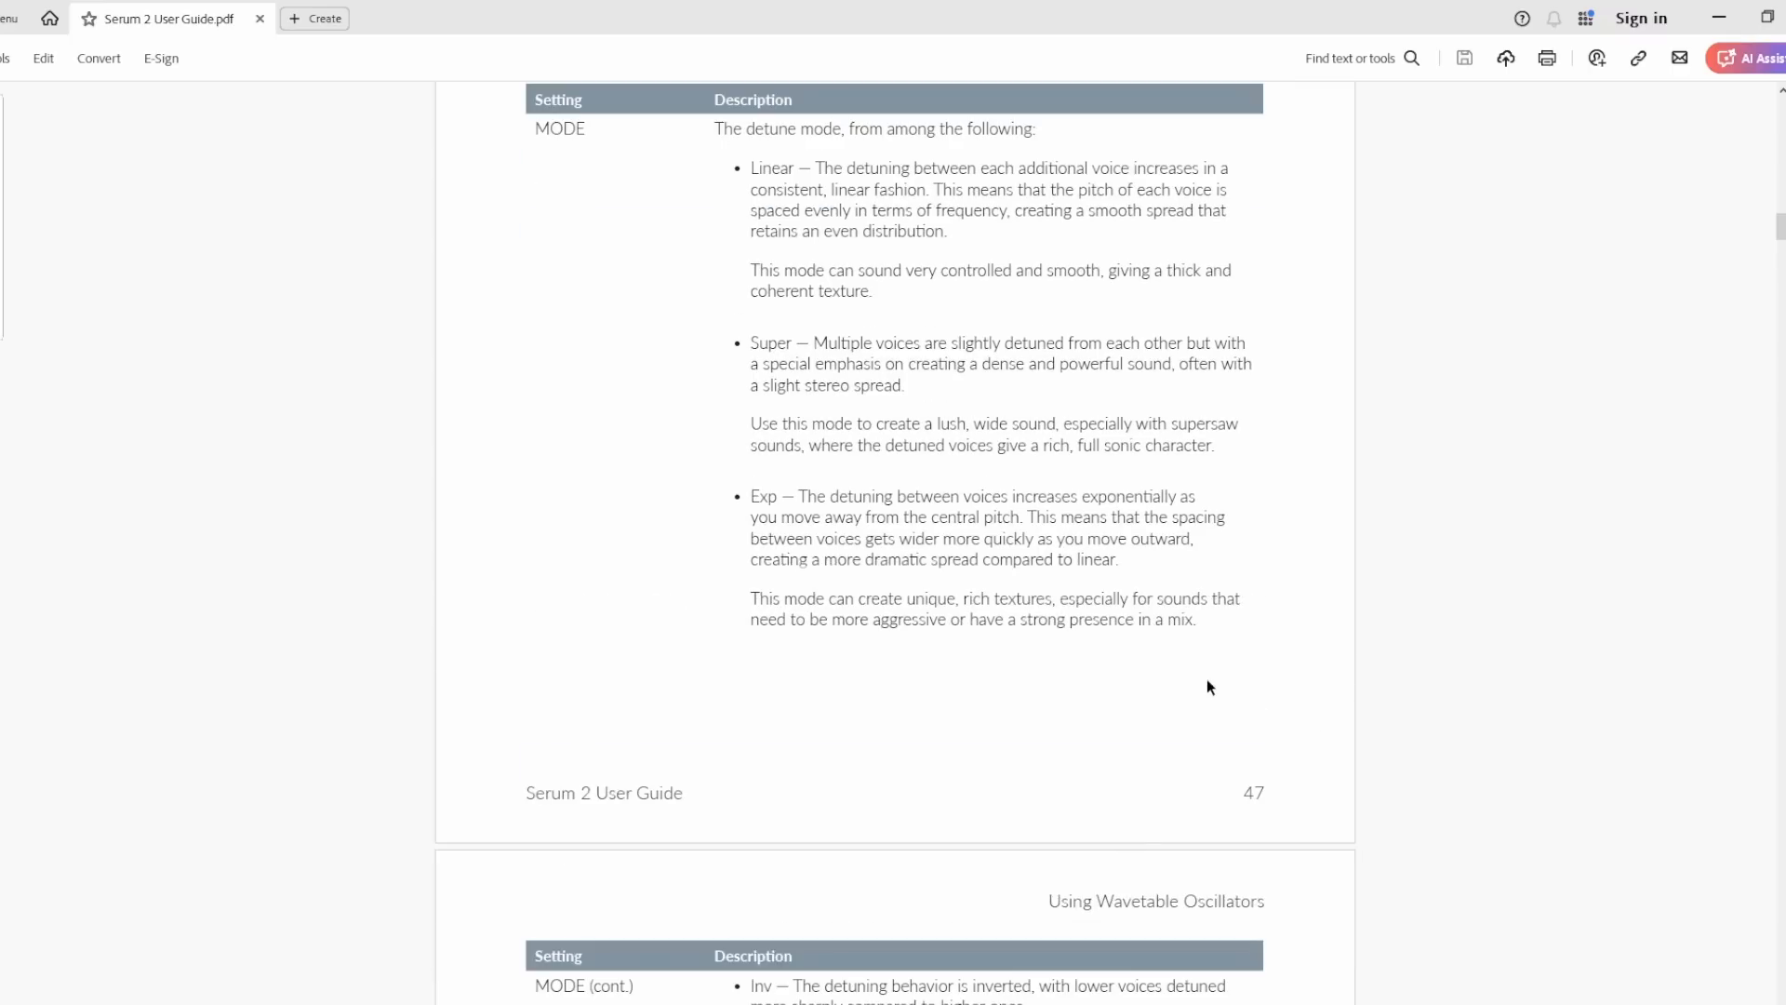
{"action": "scroll", "coordinate": [1208, 687], "scroll_direction": "down", "scroll_amount": 6}
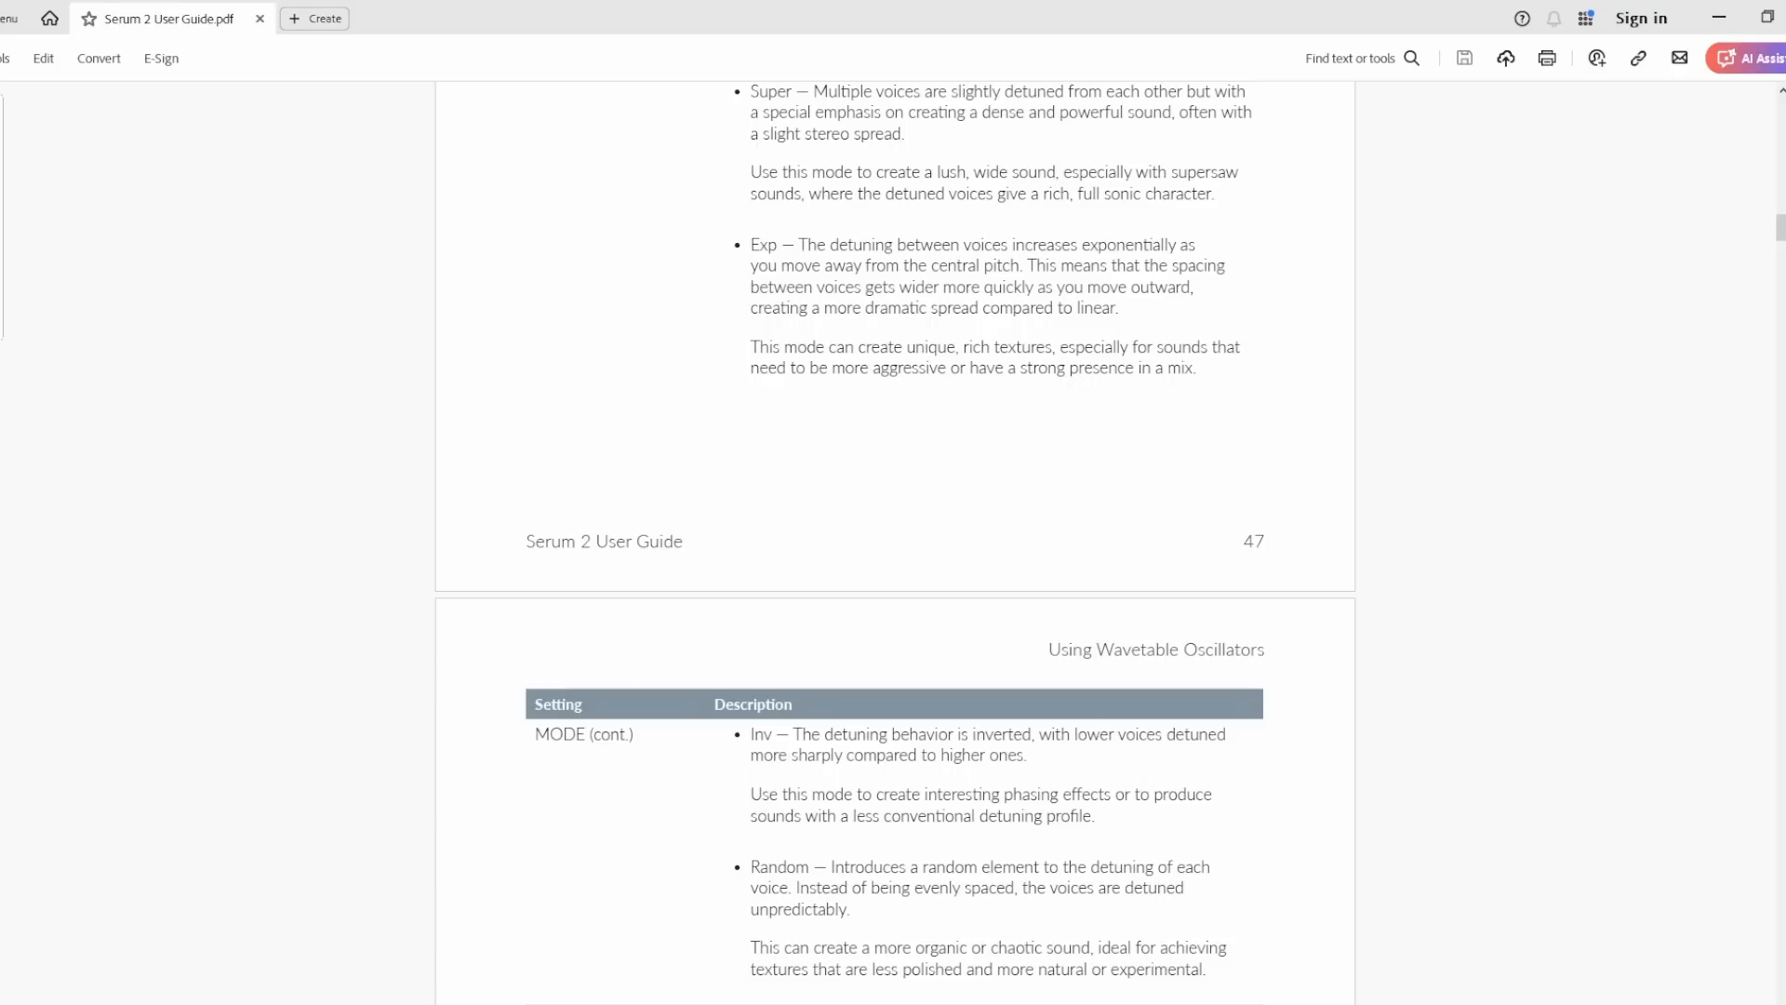
{"action": "scroll", "coordinate": [1098, 368], "scroll_direction": "down", "scroll_amount": 1}
{"action": "scroll", "coordinate": [1076, 395], "scroll_direction": "up", "scroll_amount": 2}
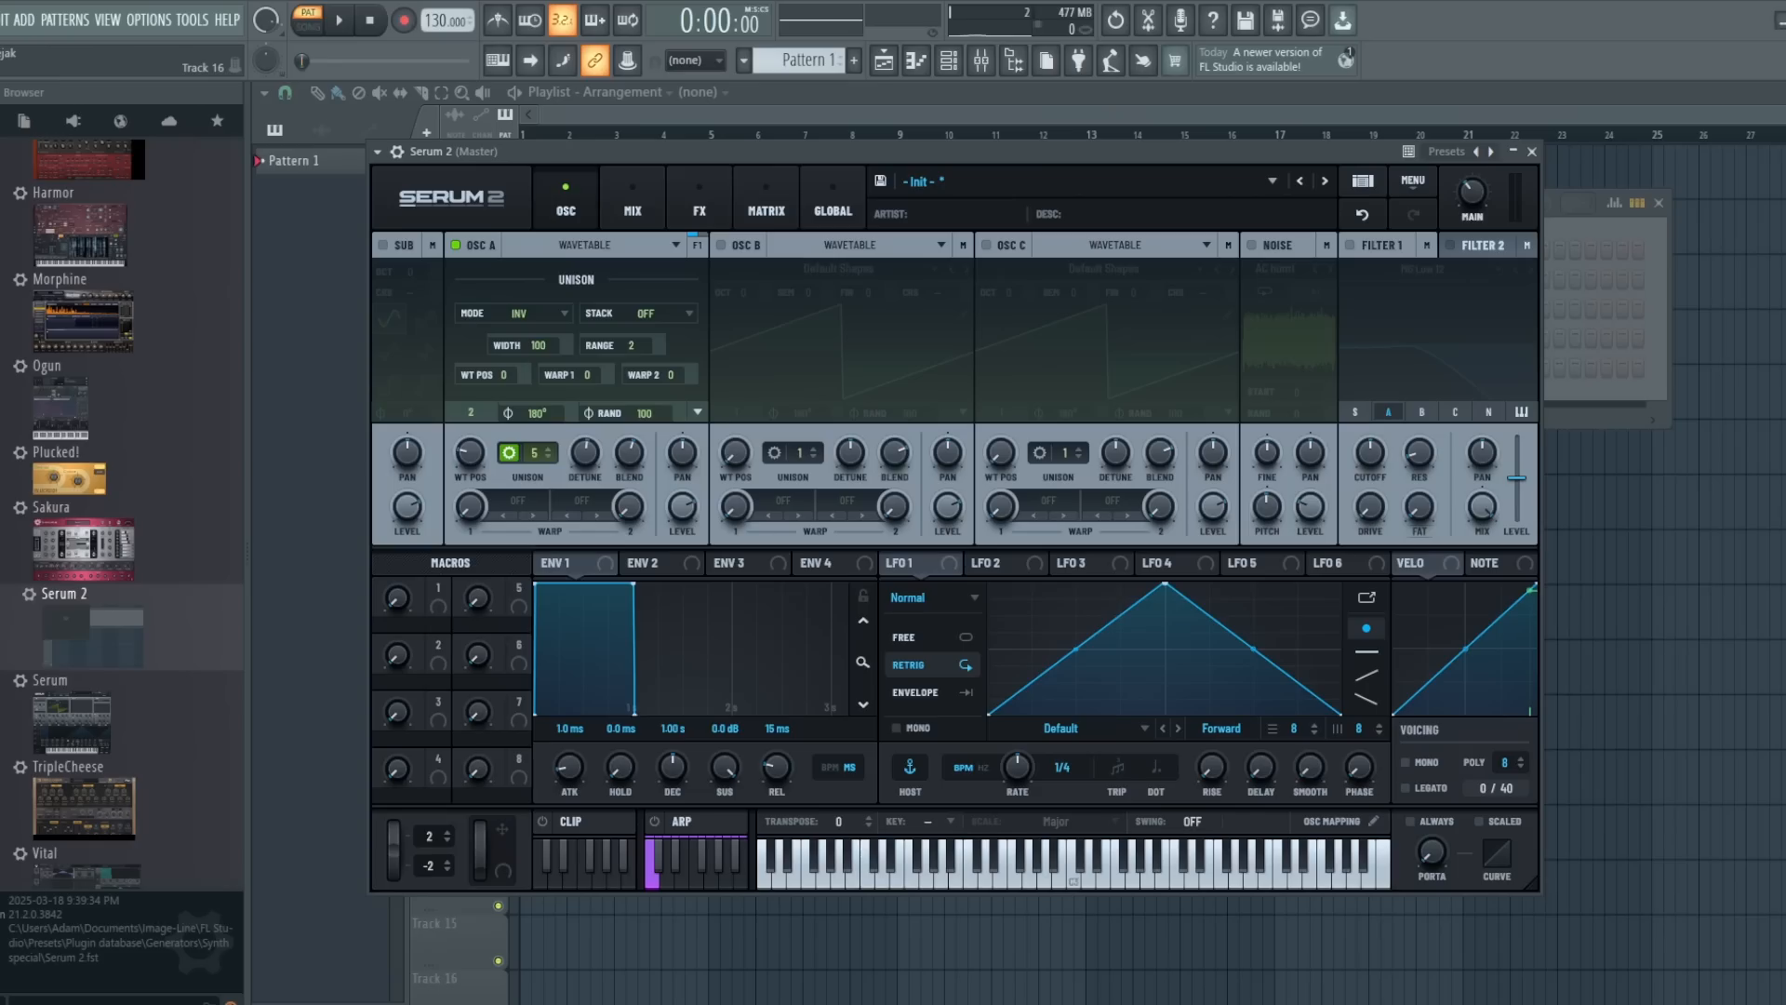
- Back in Serum 2, change oscillator A's unison mode to Random and raise the unison to 7 voices
{"action": "left_click", "coordinate": [525, 321]}
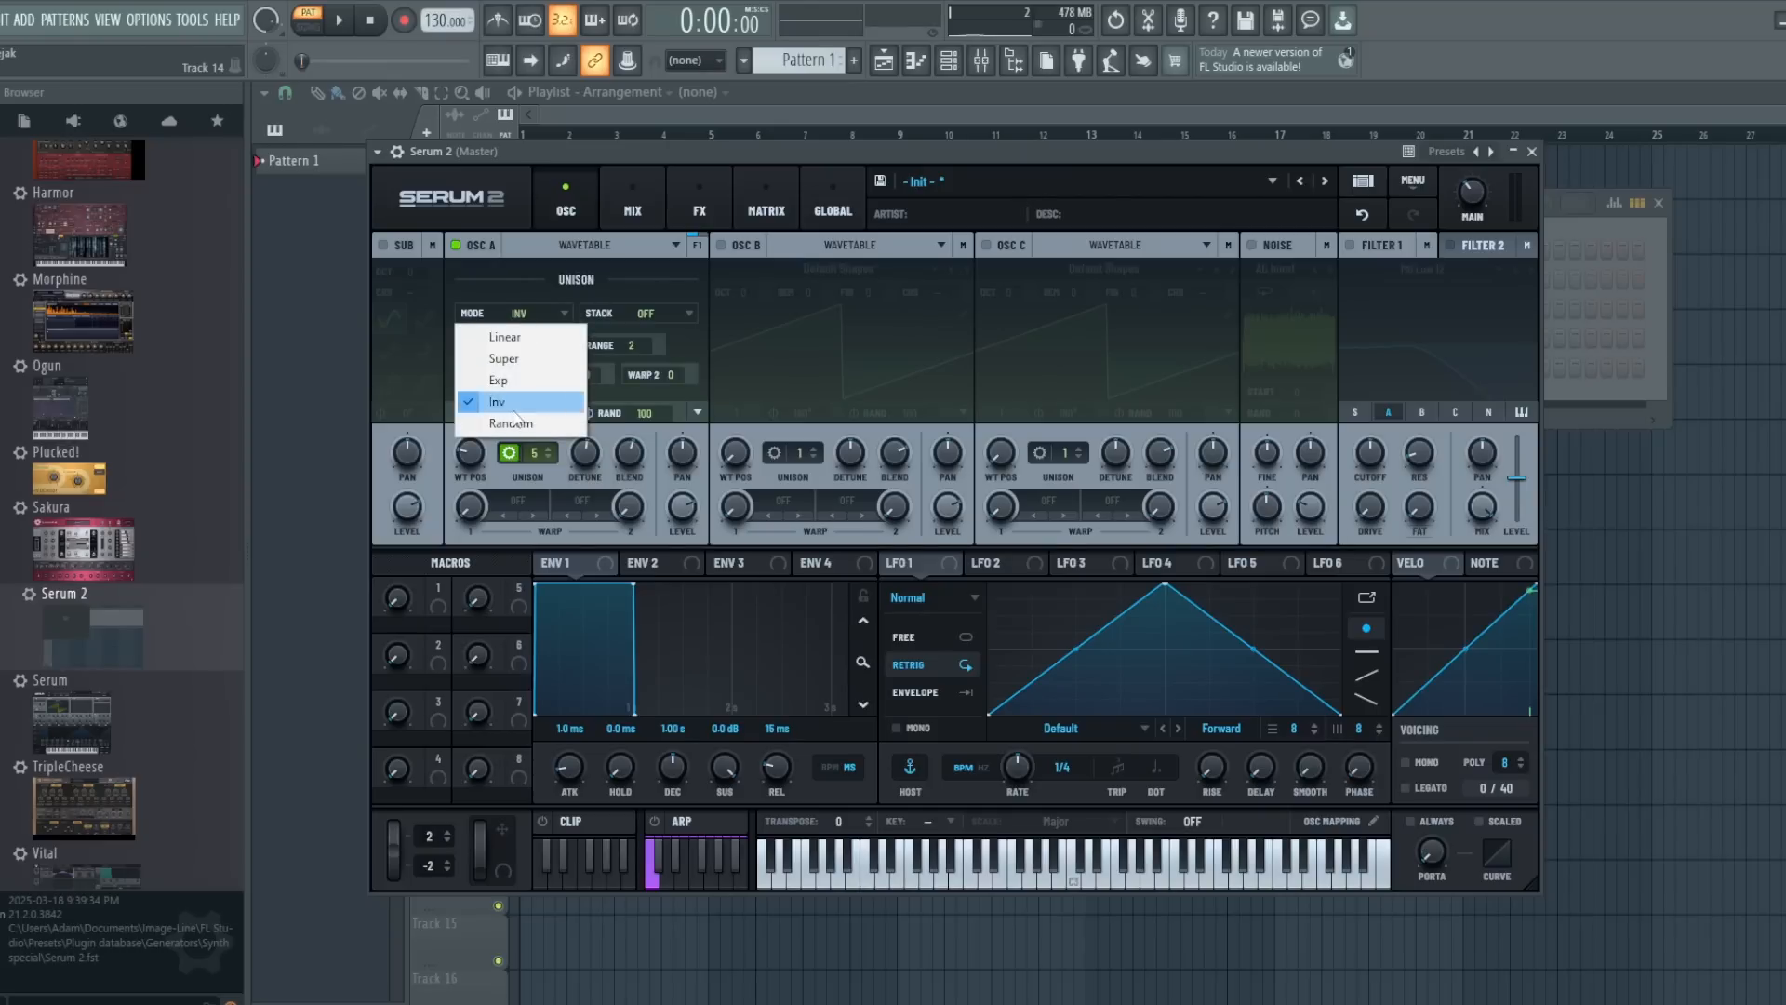
{"action": "left_click", "coordinate": [513, 428]}
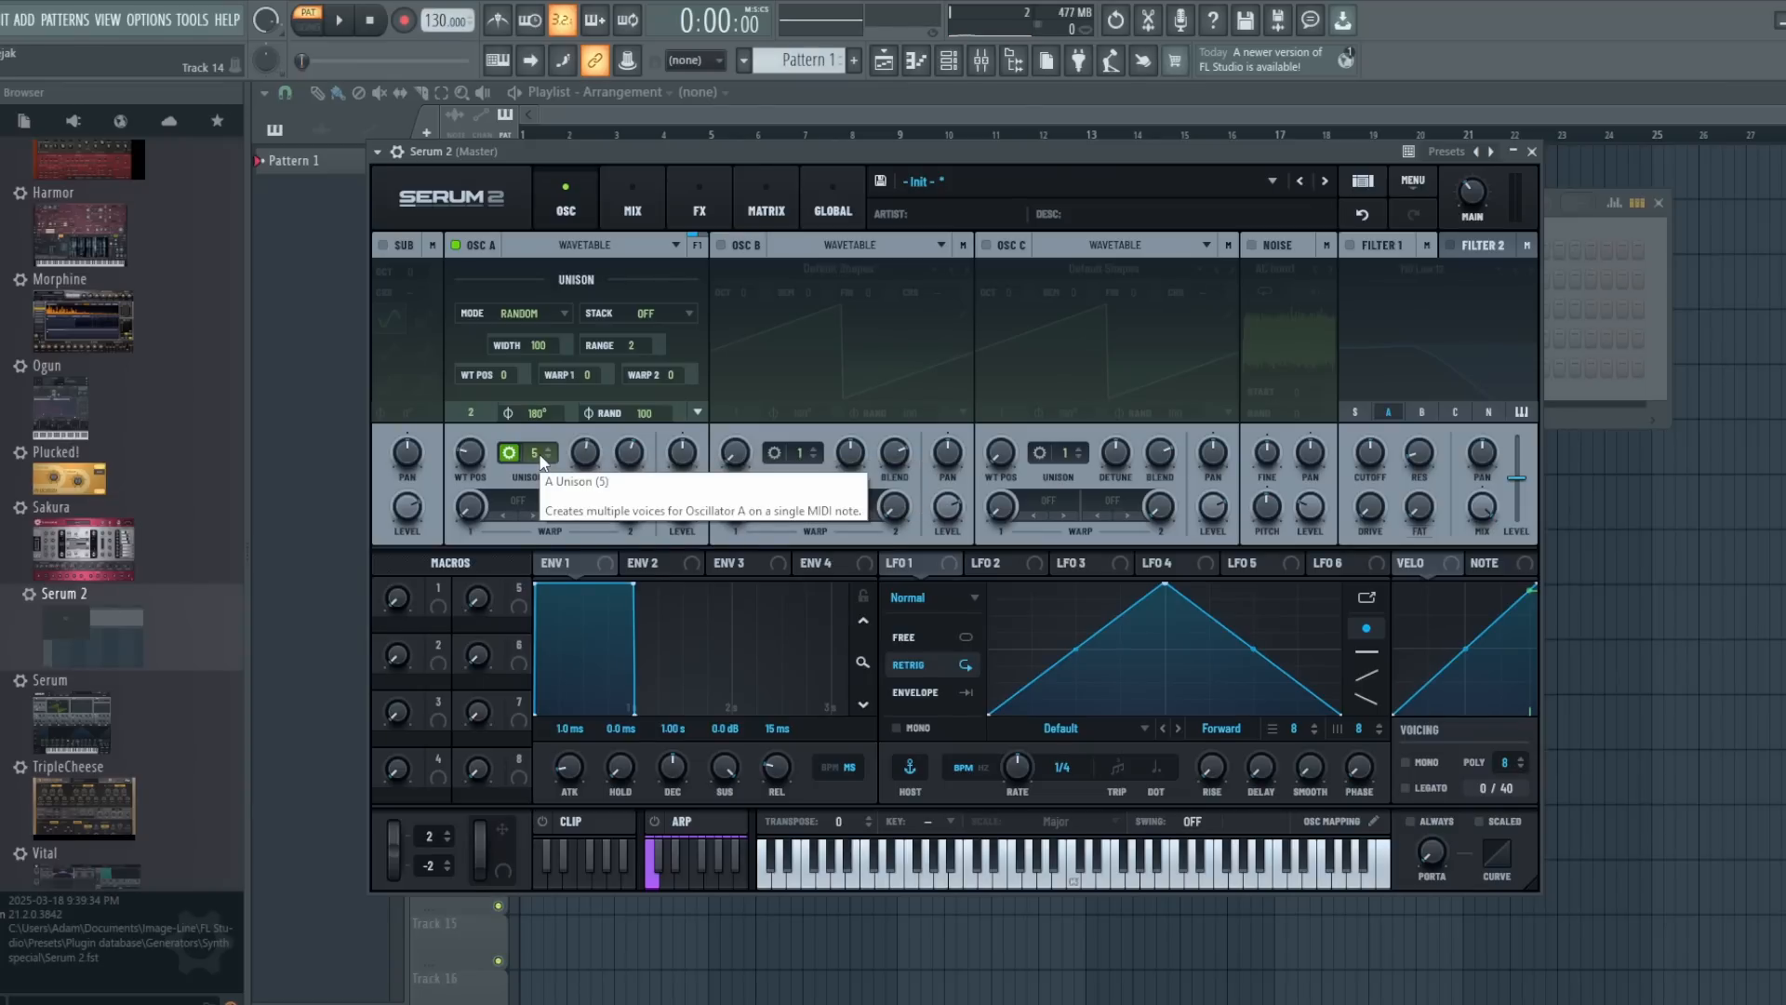
{"action": "left_click_drag", "start_coordinate": [542, 454], "coordinate": [585, 458]}
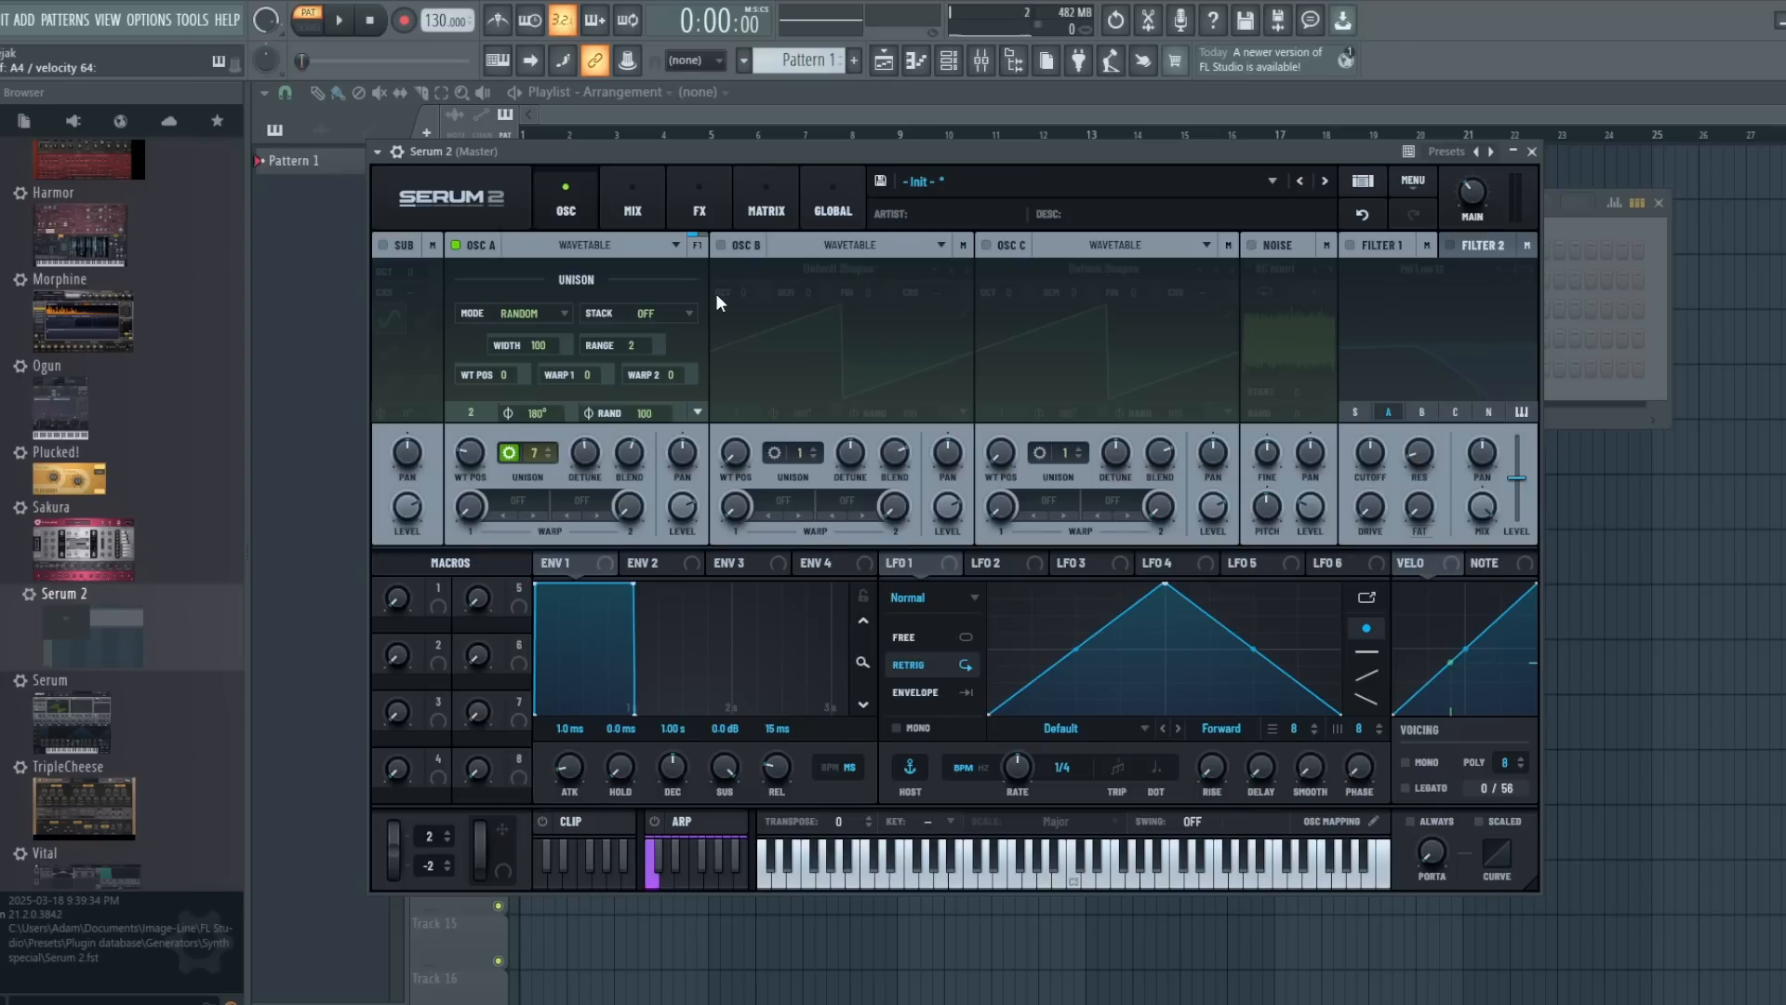
- Raise oscillator A's unison voices to 11 and reduce the detune while a chord plays
{"action": "left_click", "coordinate": [551, 450]}
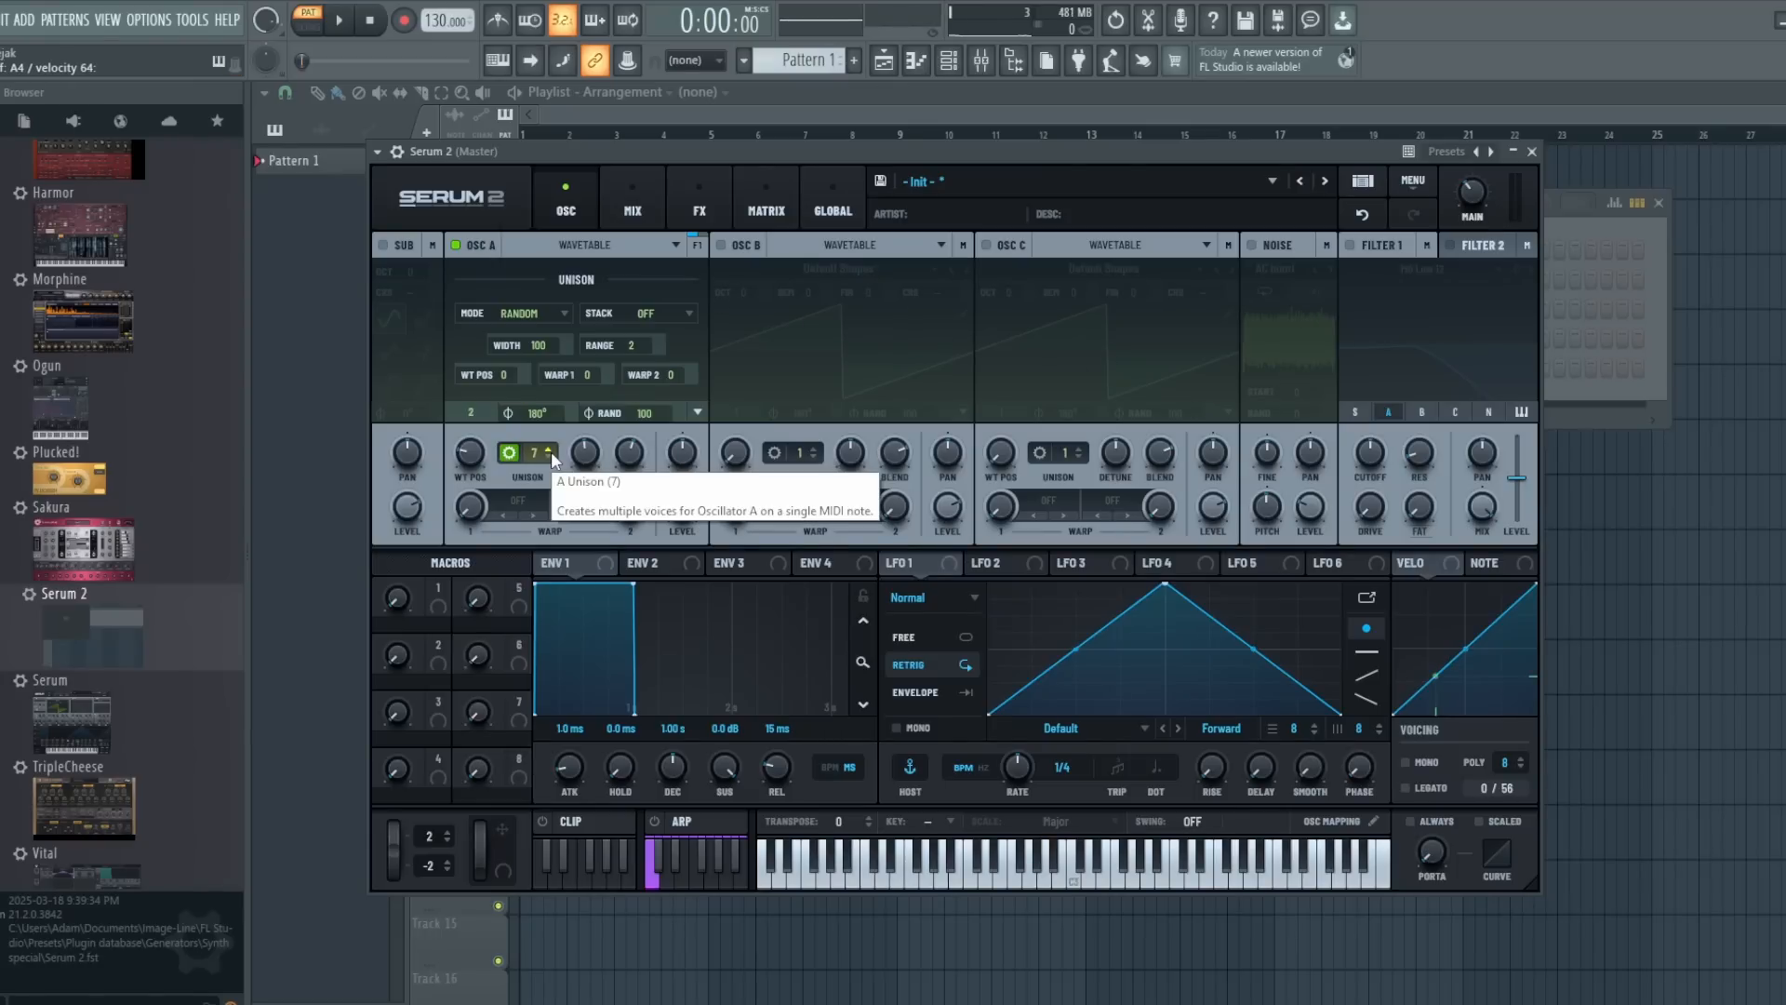
{"action": "left_click", "coordinate": [550, 451]}
{"action": "left_click", "coordinate": [551, 450]}
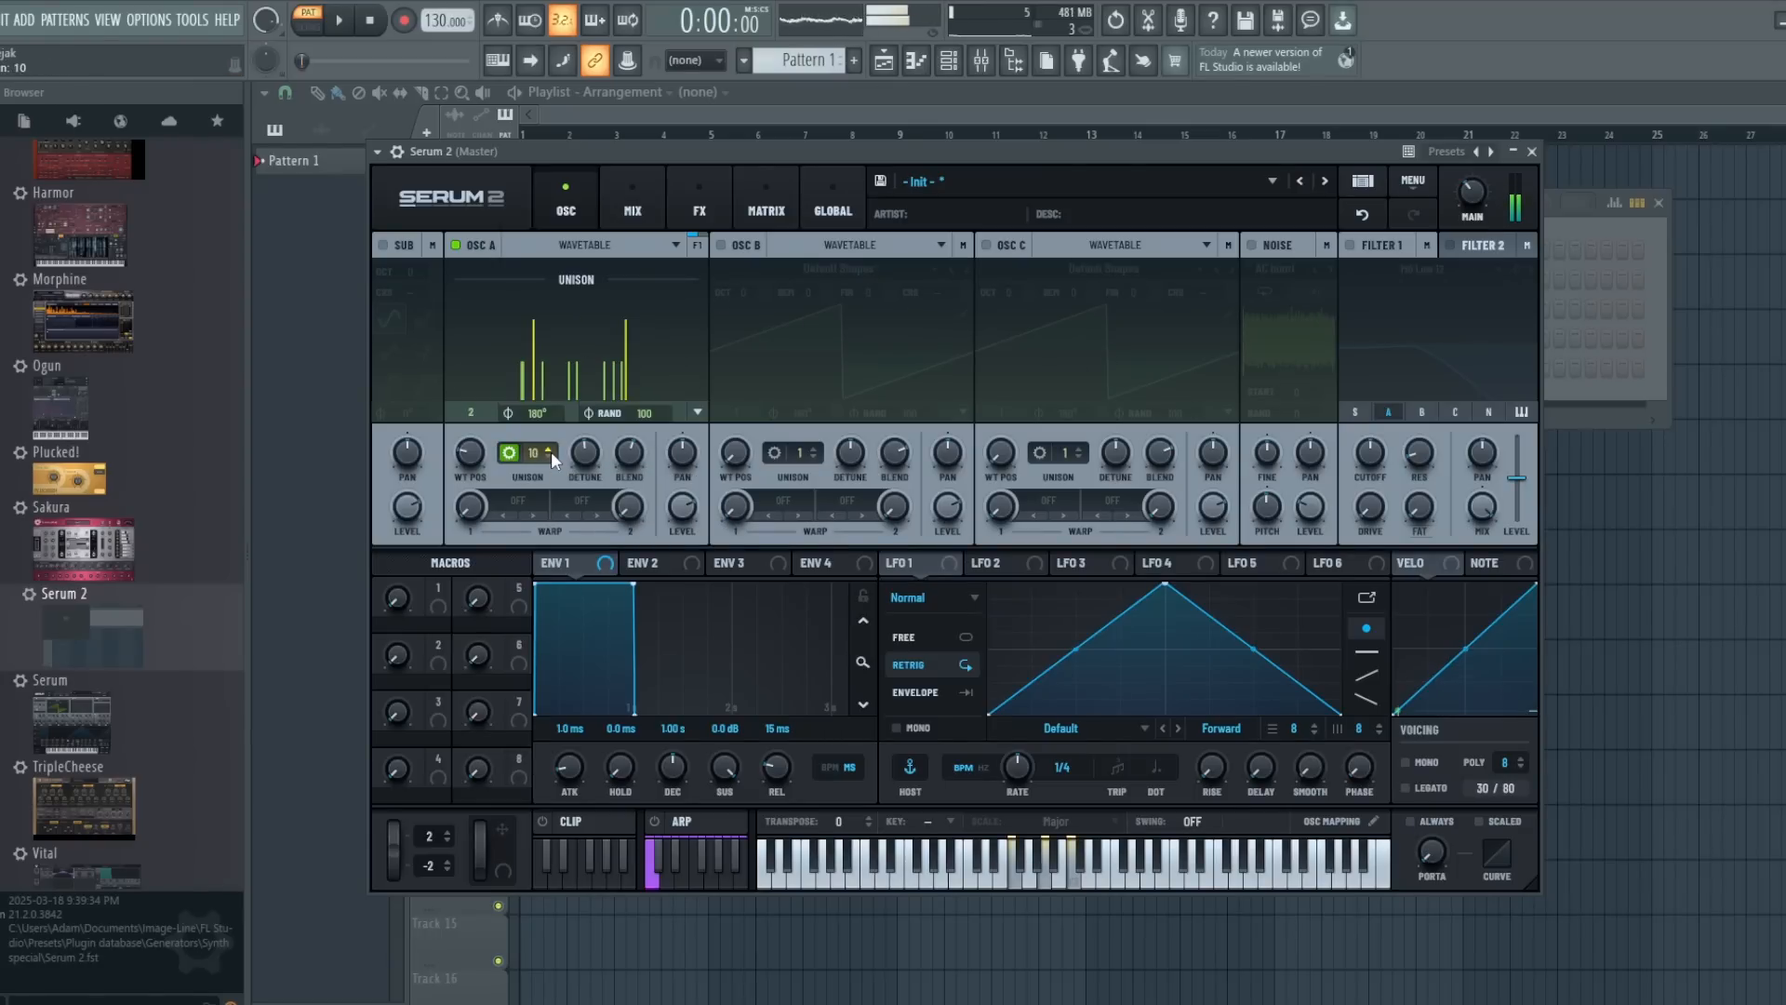
{"action": "left_click", "coordinate": [551, 450]}
{"action": "left_click_drag", "start_coordinate": [589, 463], "coordinate": [590, 465]}
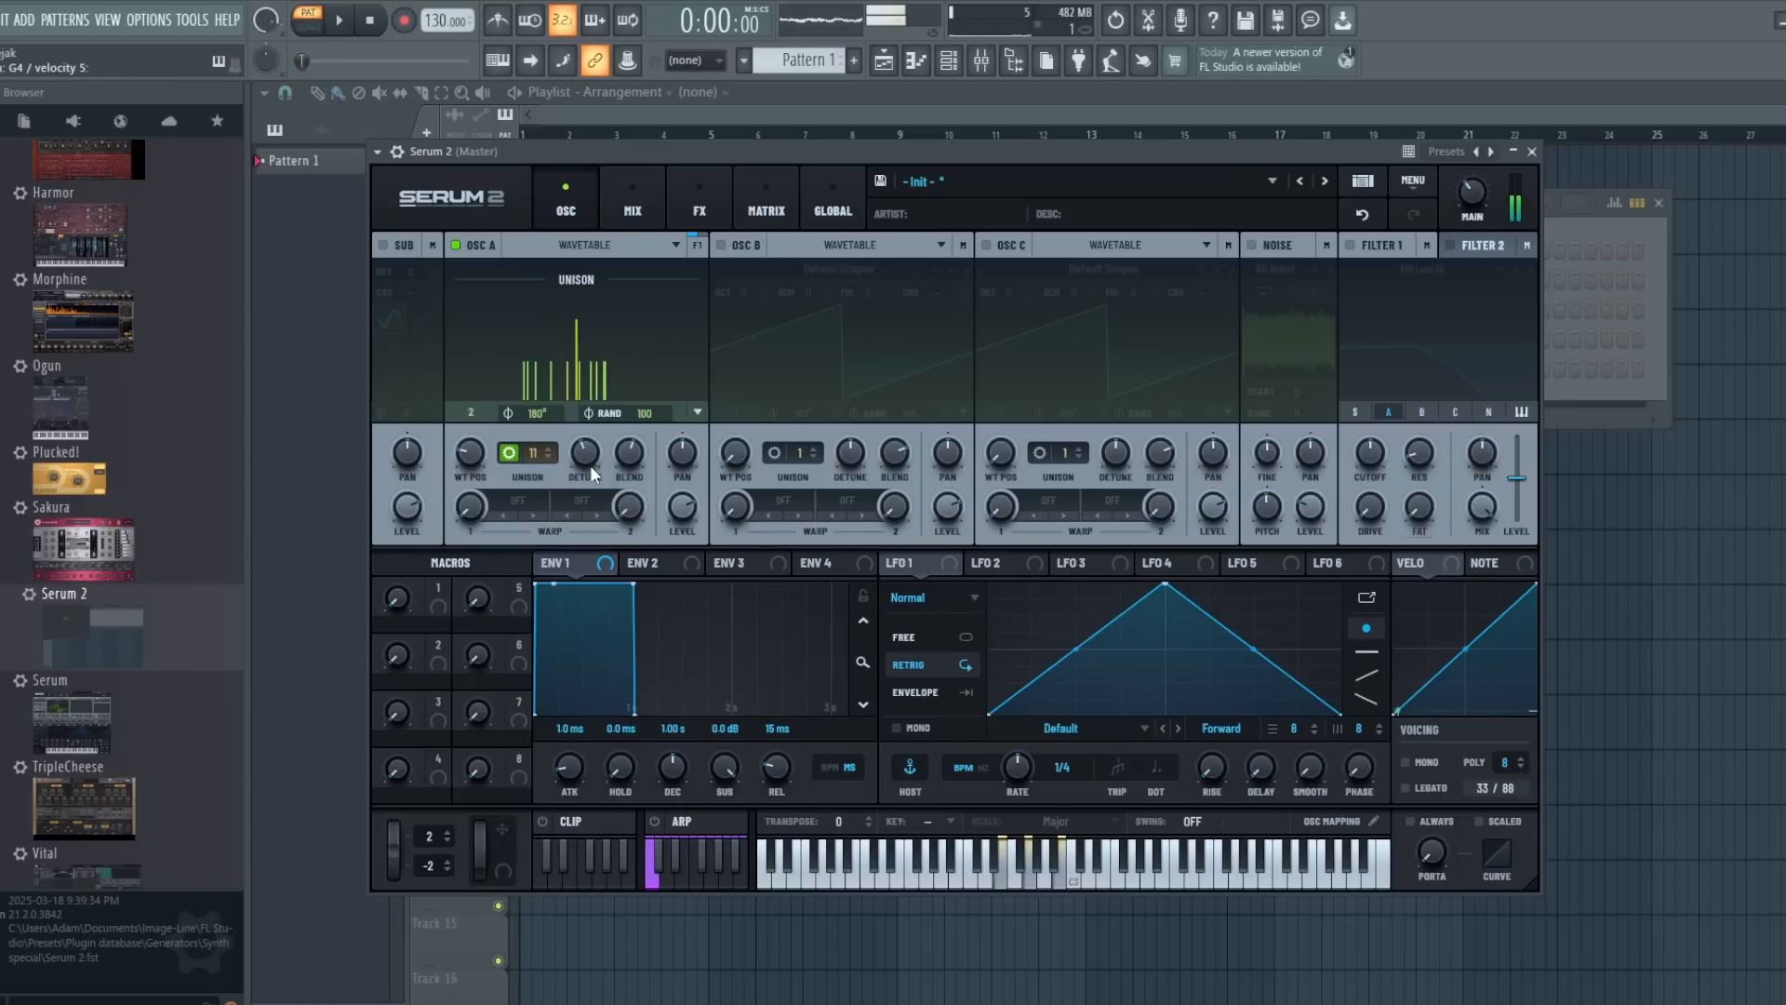
- Increase oscillator A's unison to 13 voices and try the detune around 0.12
{"action": "left_click", "coordinate": [547, 444]}
{"action": "left_click", "coordinate": [547, 445]}
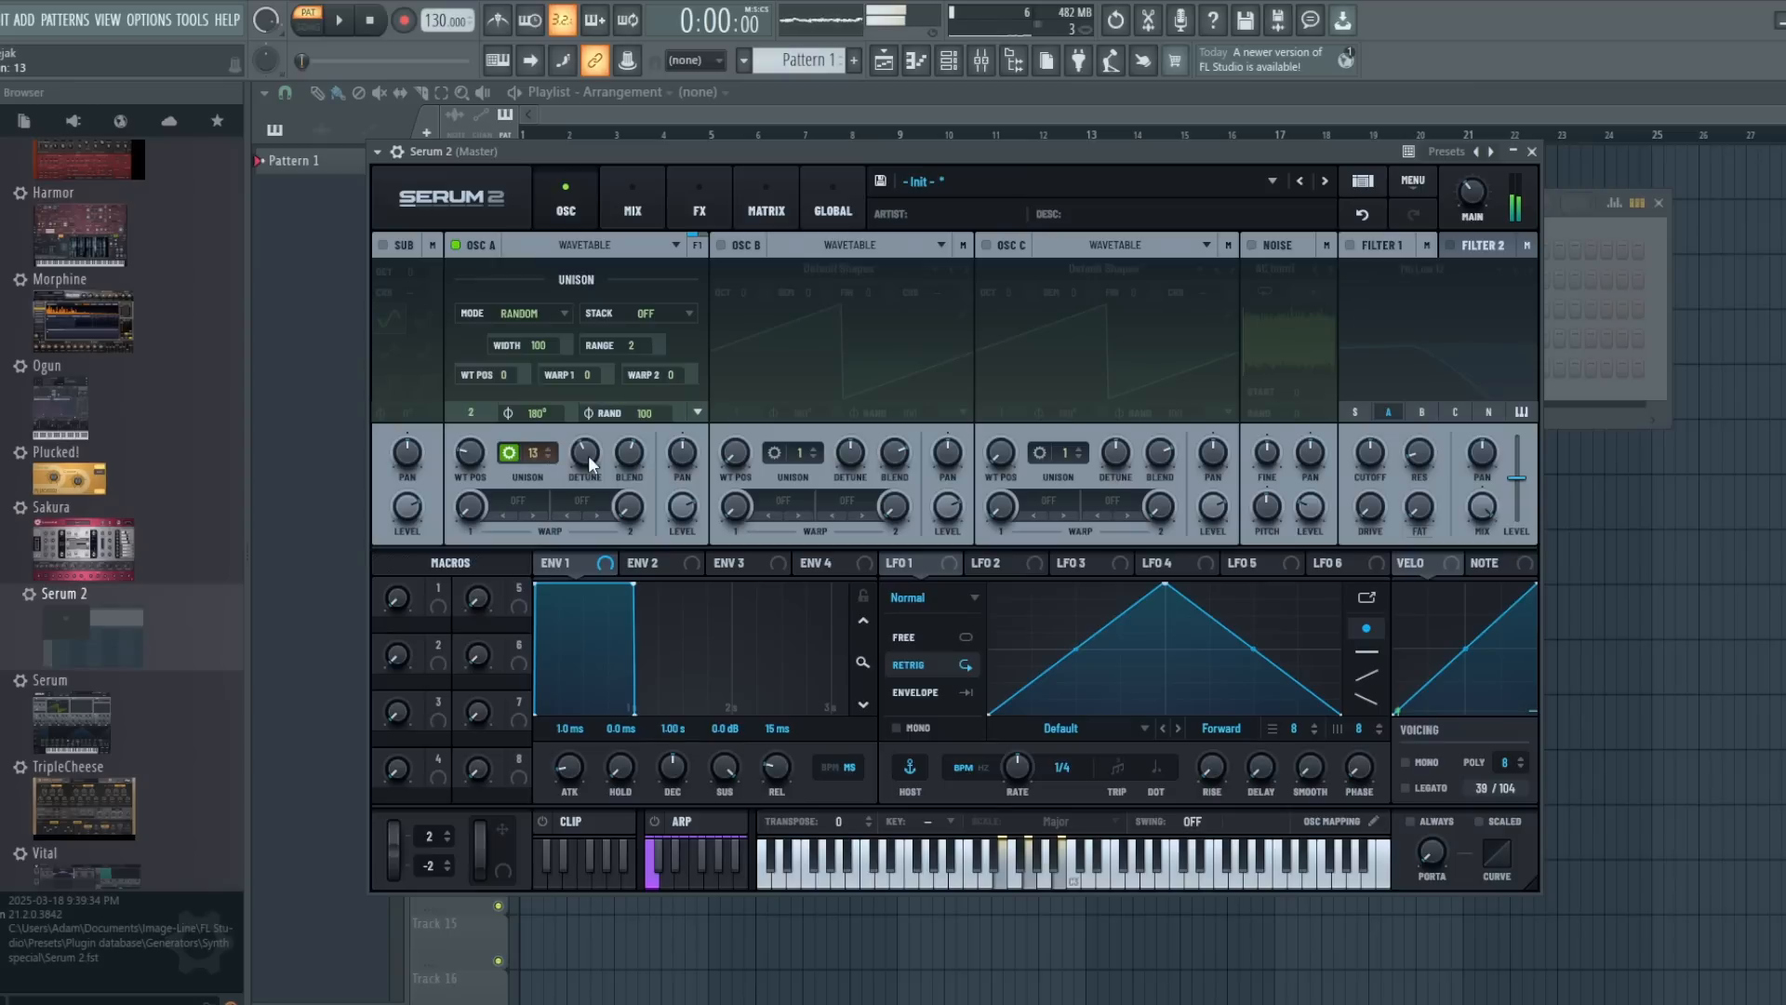
{"action": "mouse_move", "coordinate": [586, 458]}
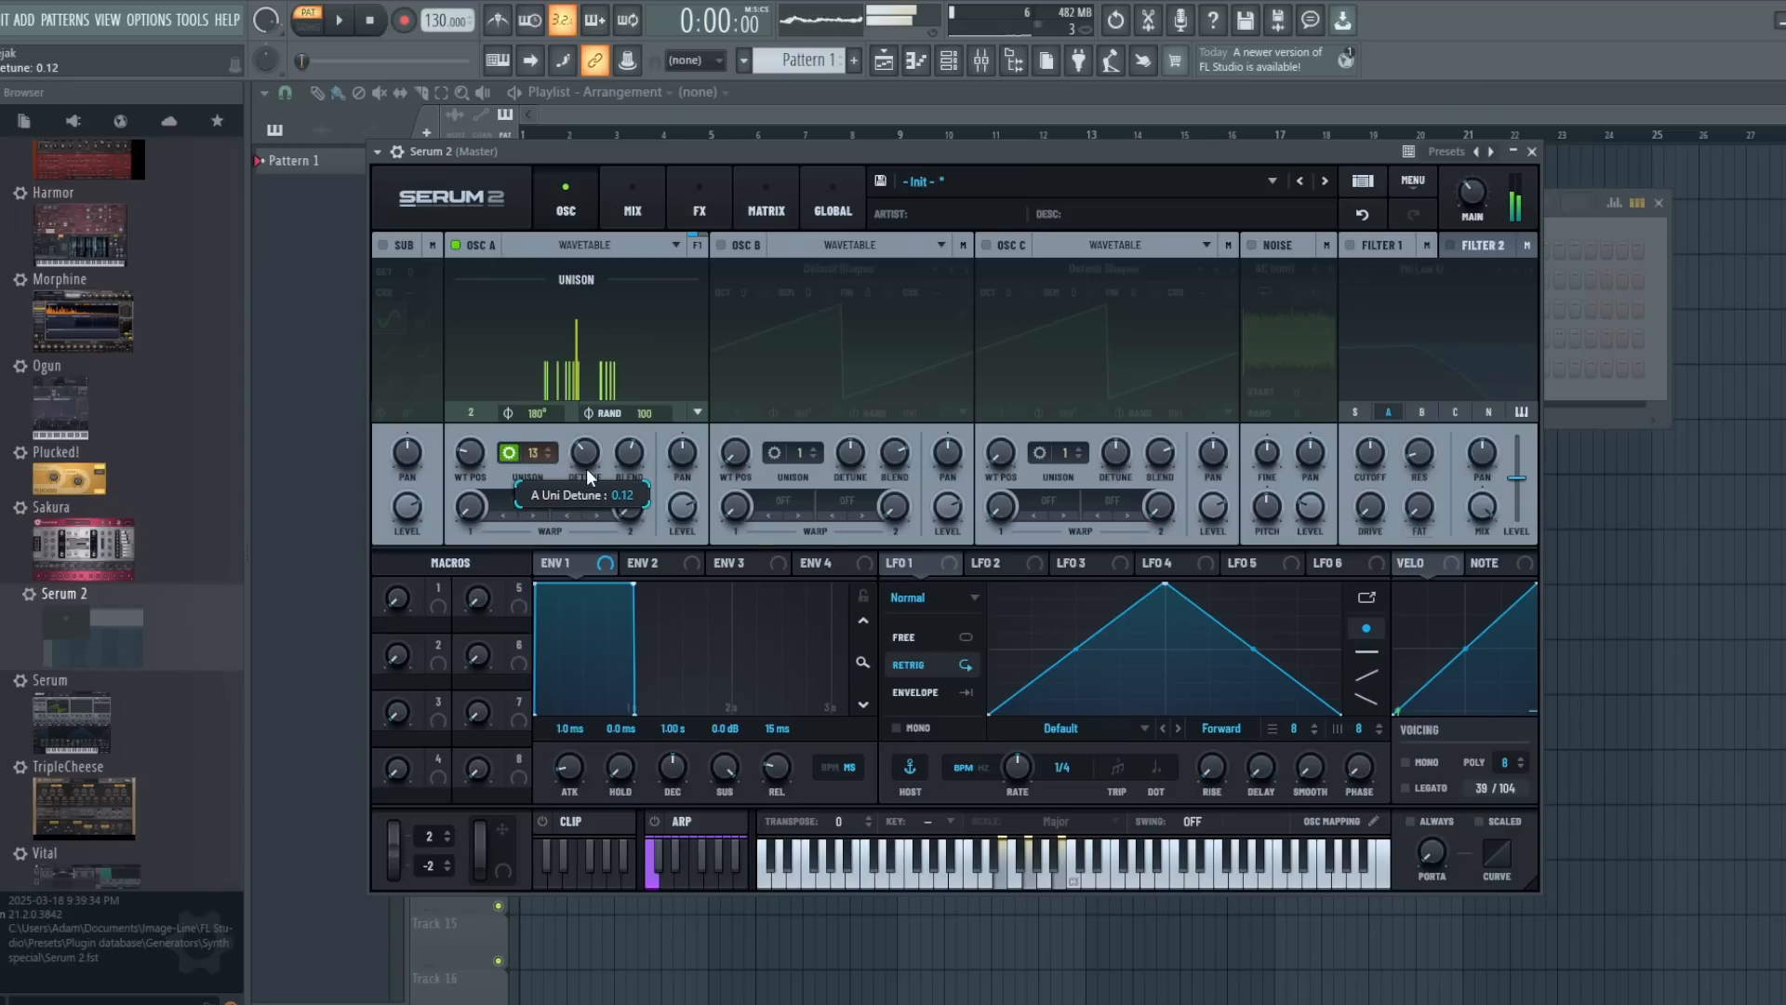
{"action": "left_click_drag", "start_coordinate": [586, 467], "coordinate": [587, 461]}
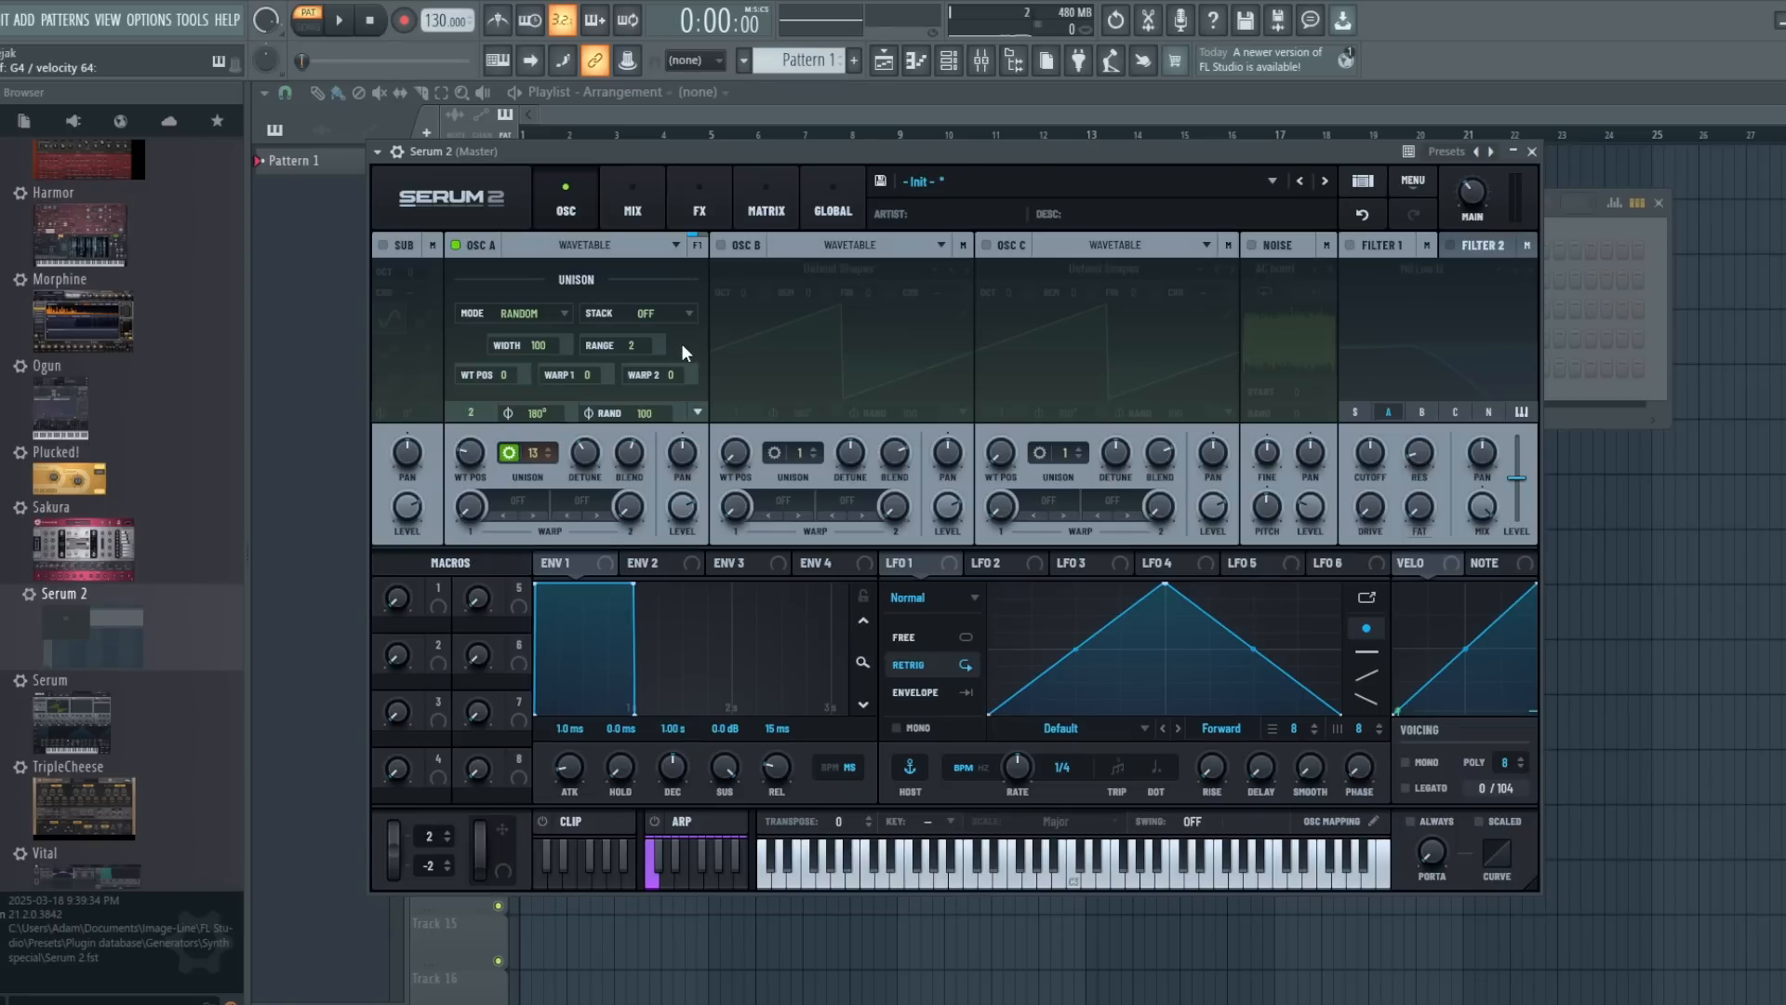
- Set oscillator A's unison mode back to Linear and the unison stack to 12 (1x)
{"action": "left_click", "coordinate": [545, 308]}
{"action": "left_click", "coordinate": [544, 335]}
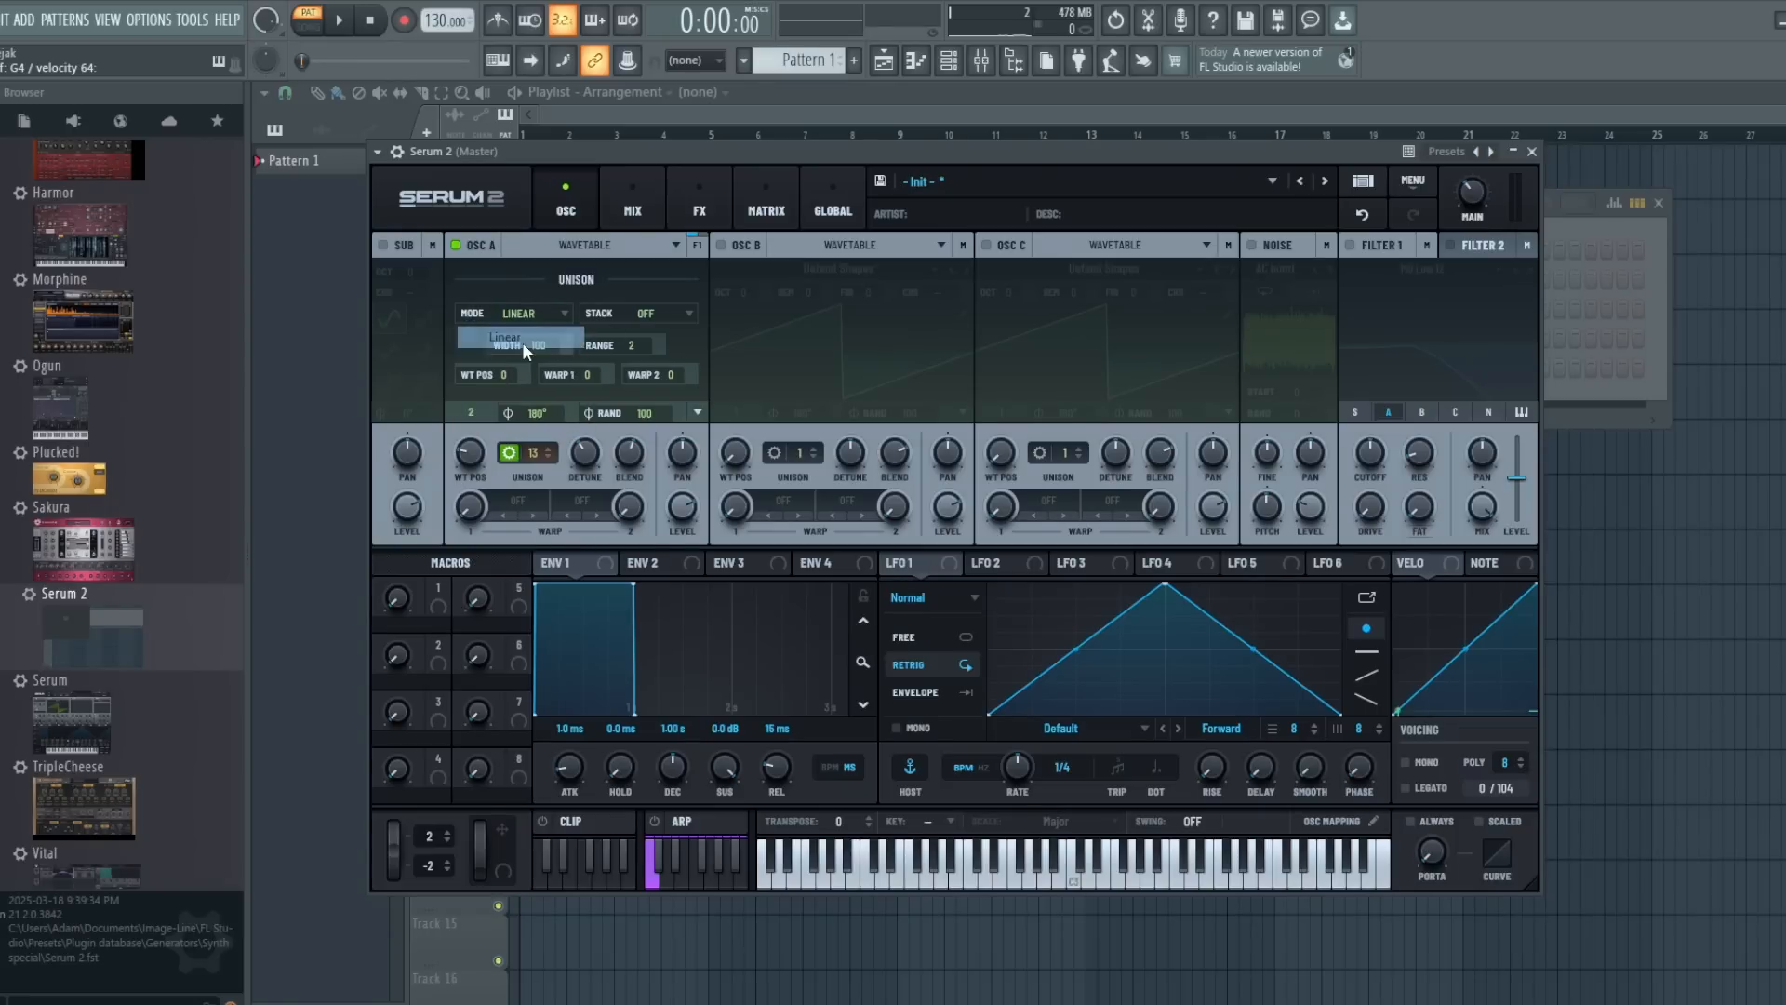
{"action": "left_click", "coordinate": [660, 316]}
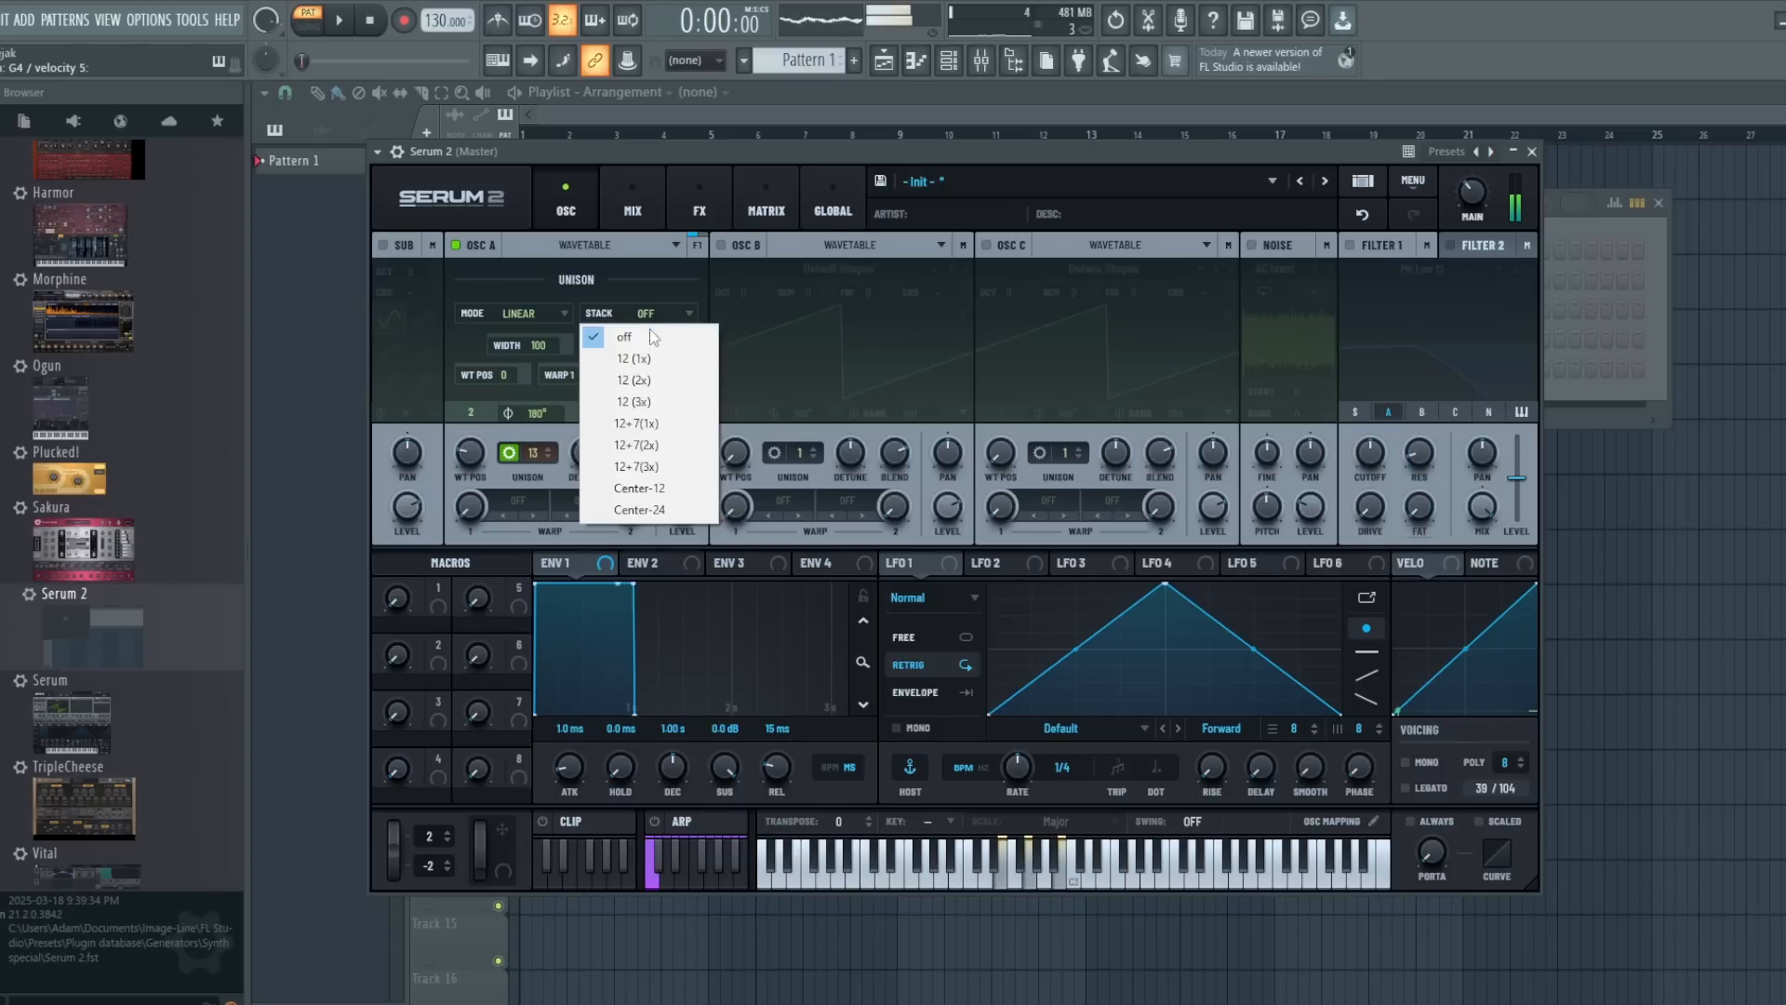
{"action": "left_click", "coordinate": [649, 363]}
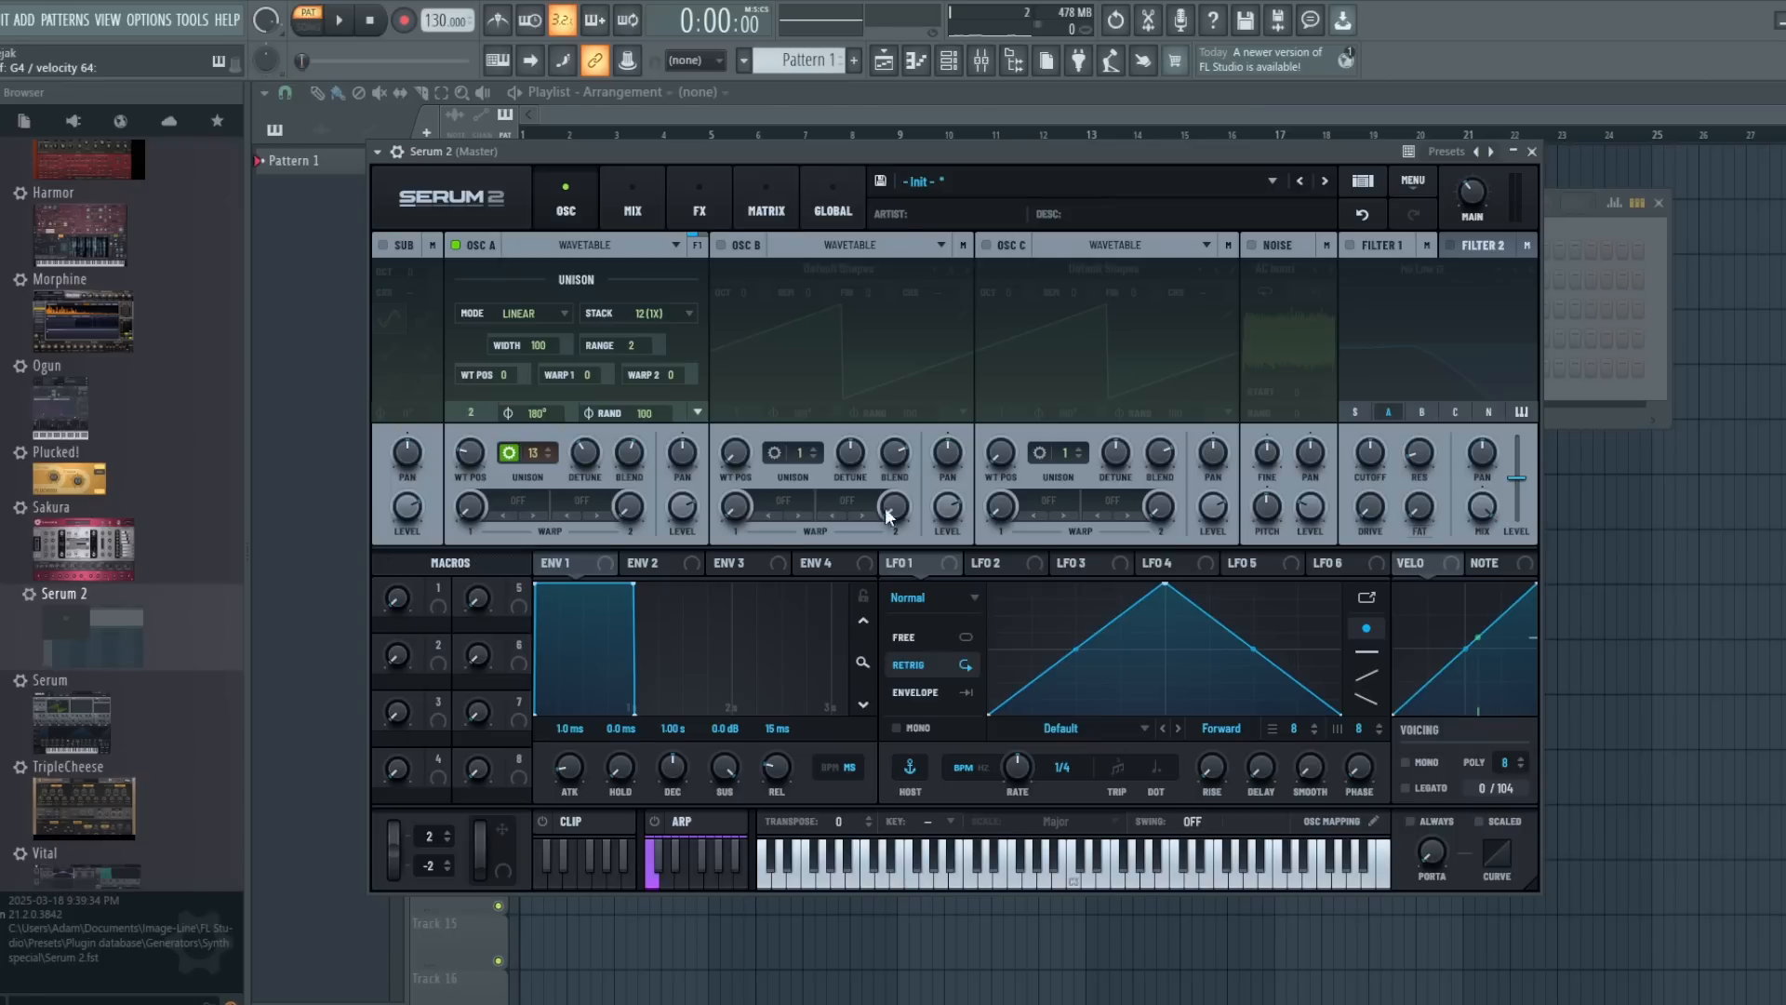
- Try oscillator A's unison stack at 12 (2x) and 12 (3x) while playing chords
{"action": "left_click", "coordinate": [655, 316]}
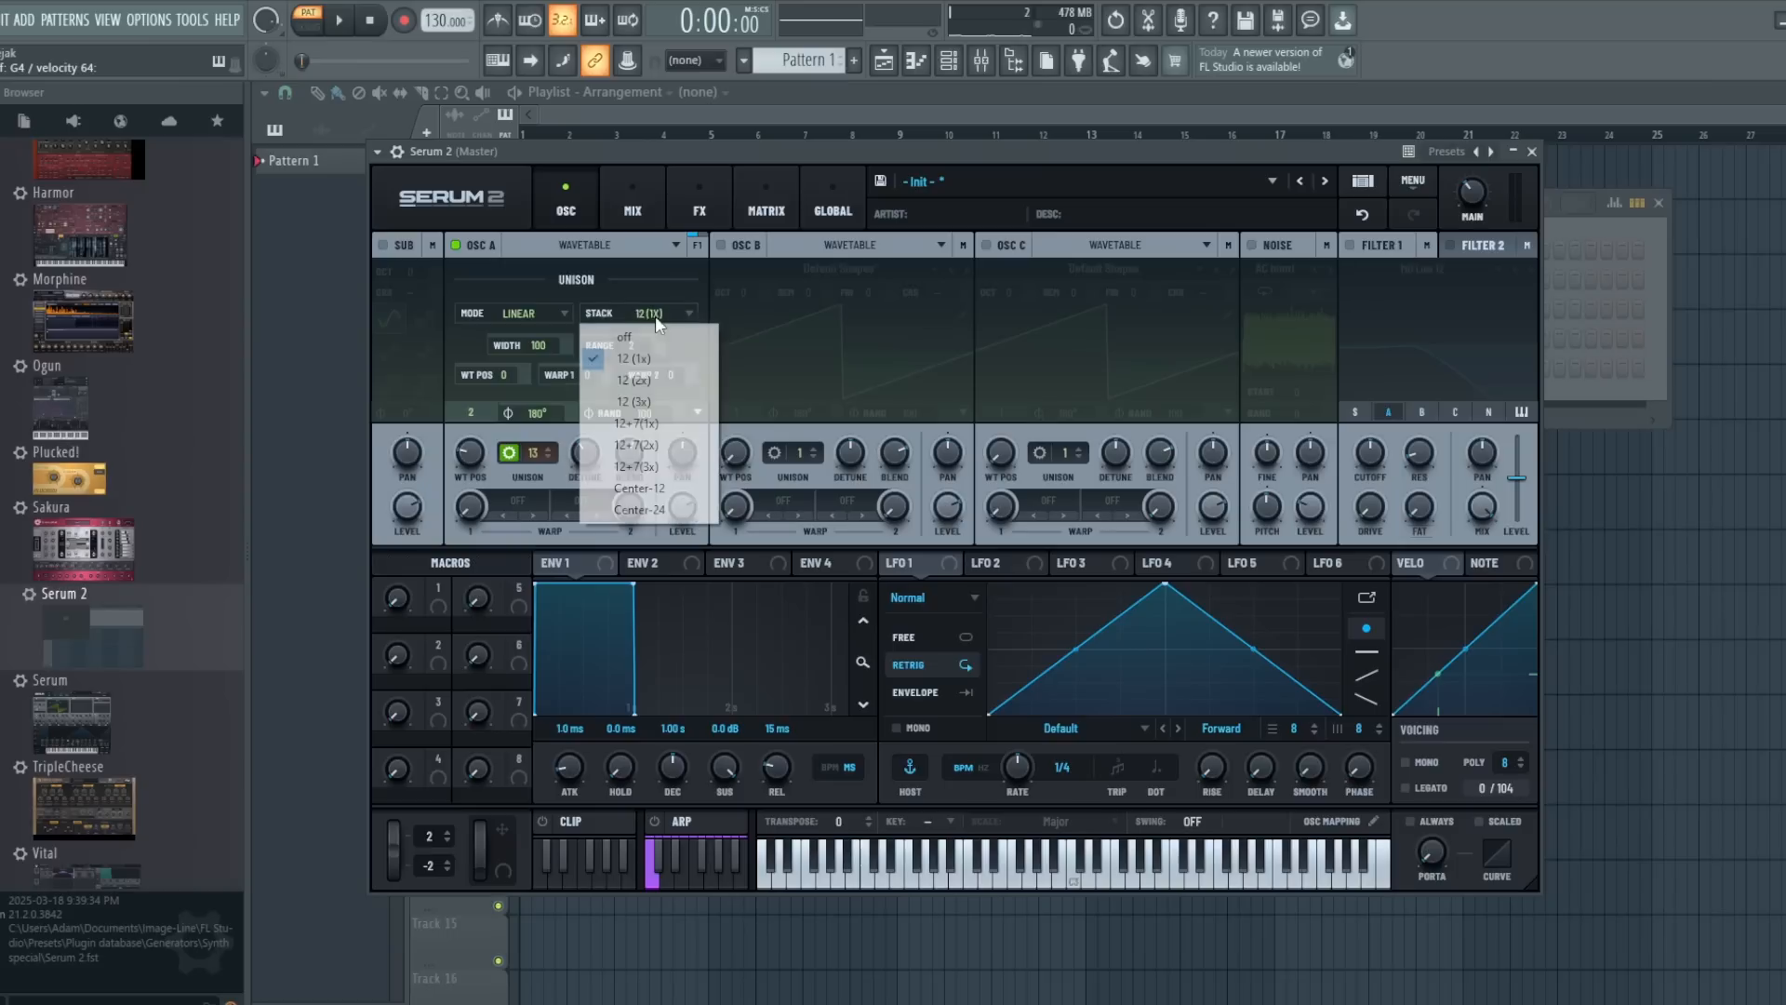
{"action": "left_click", "coordinate": [655, 382]}
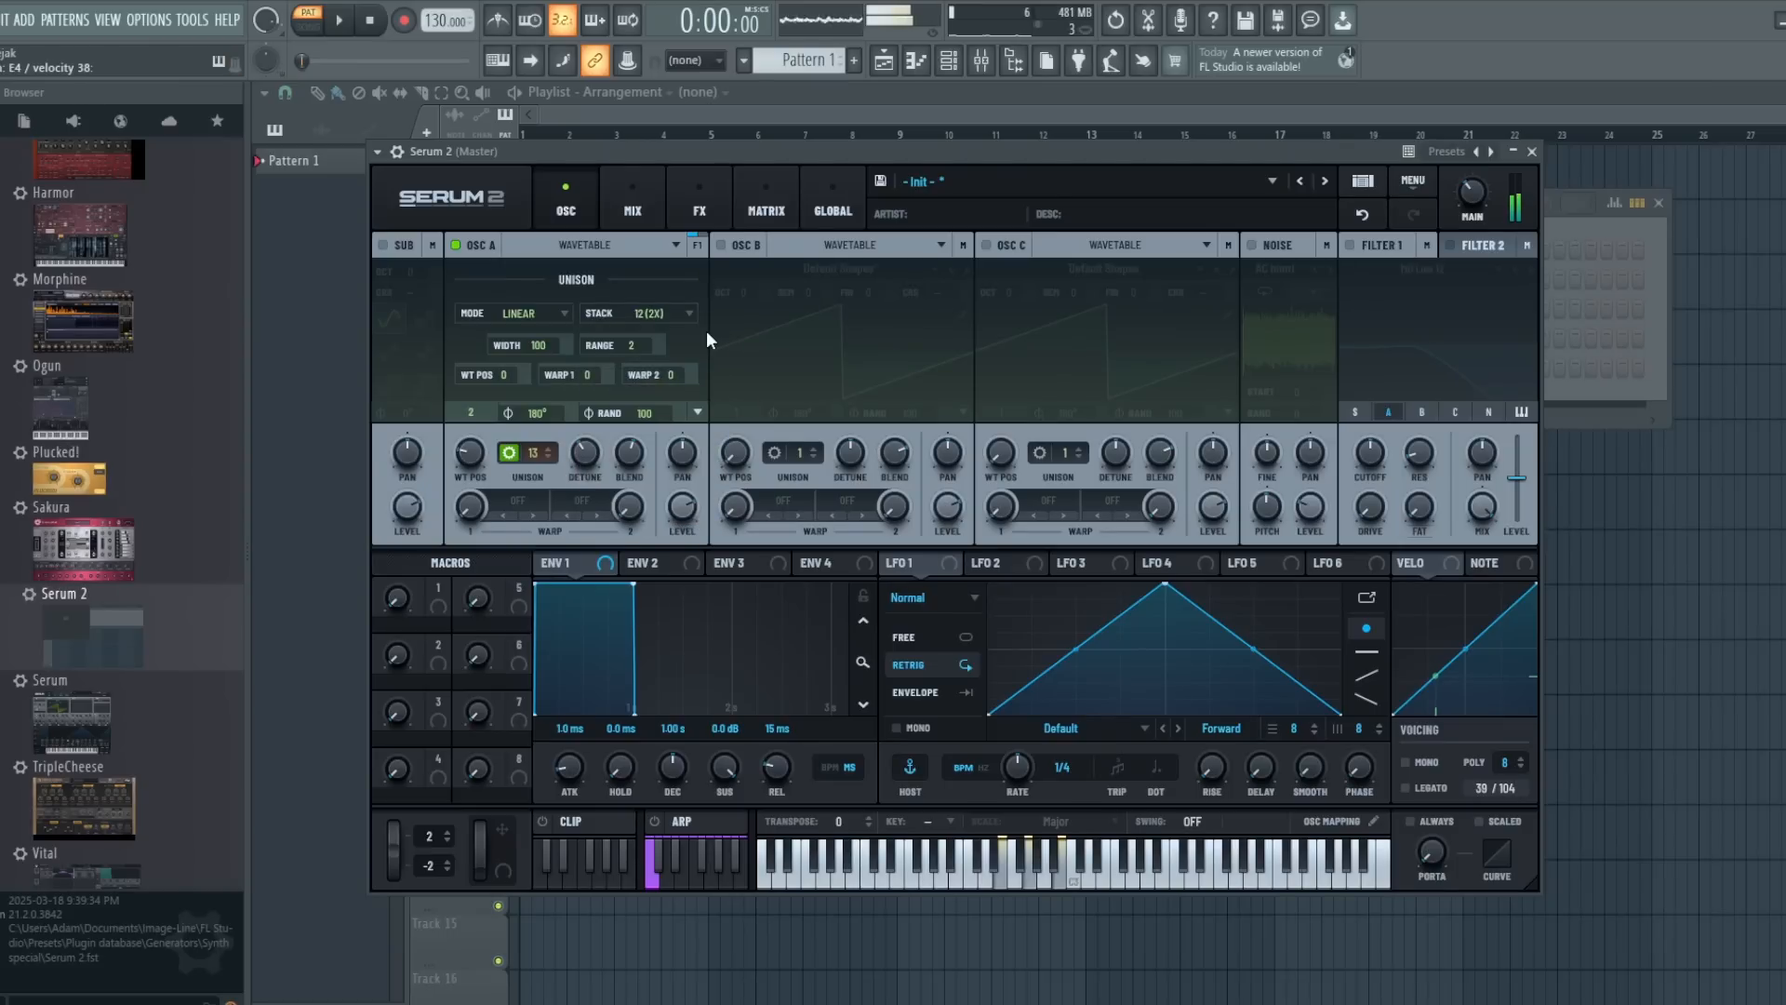
{"action": "left_click", "coordinate": [667, 313]}
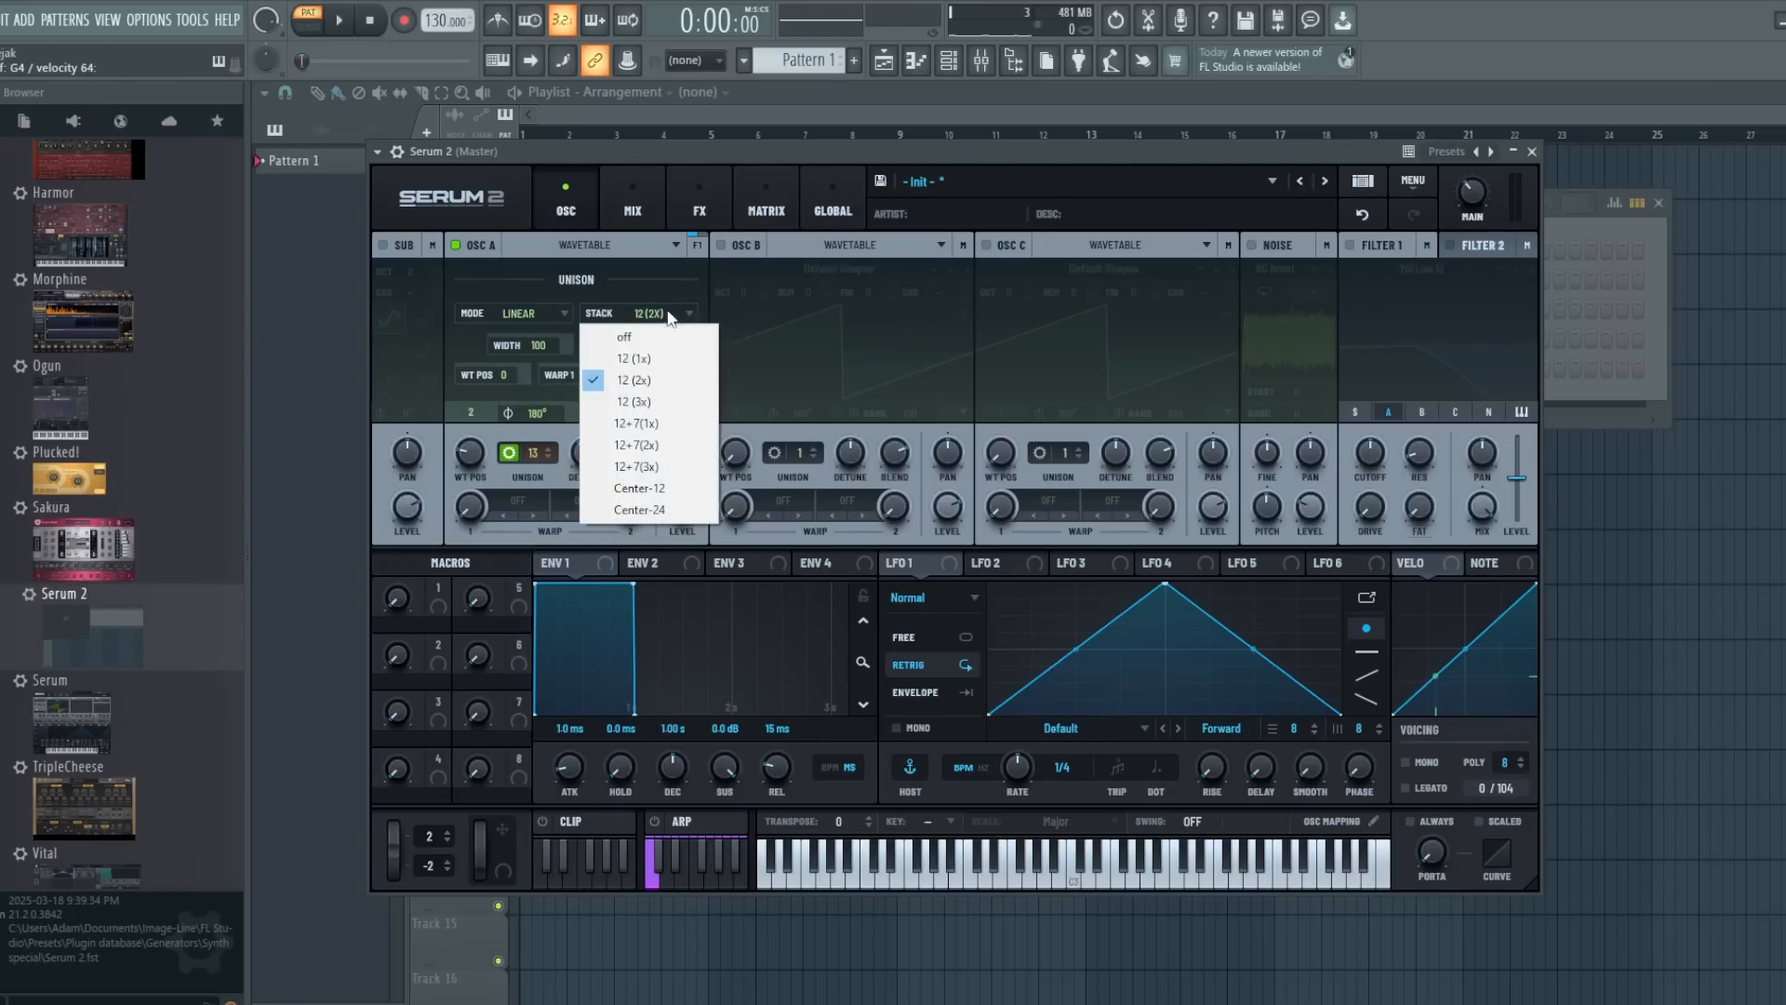
{"action": "left_click", "coordinate": [661, 394]}
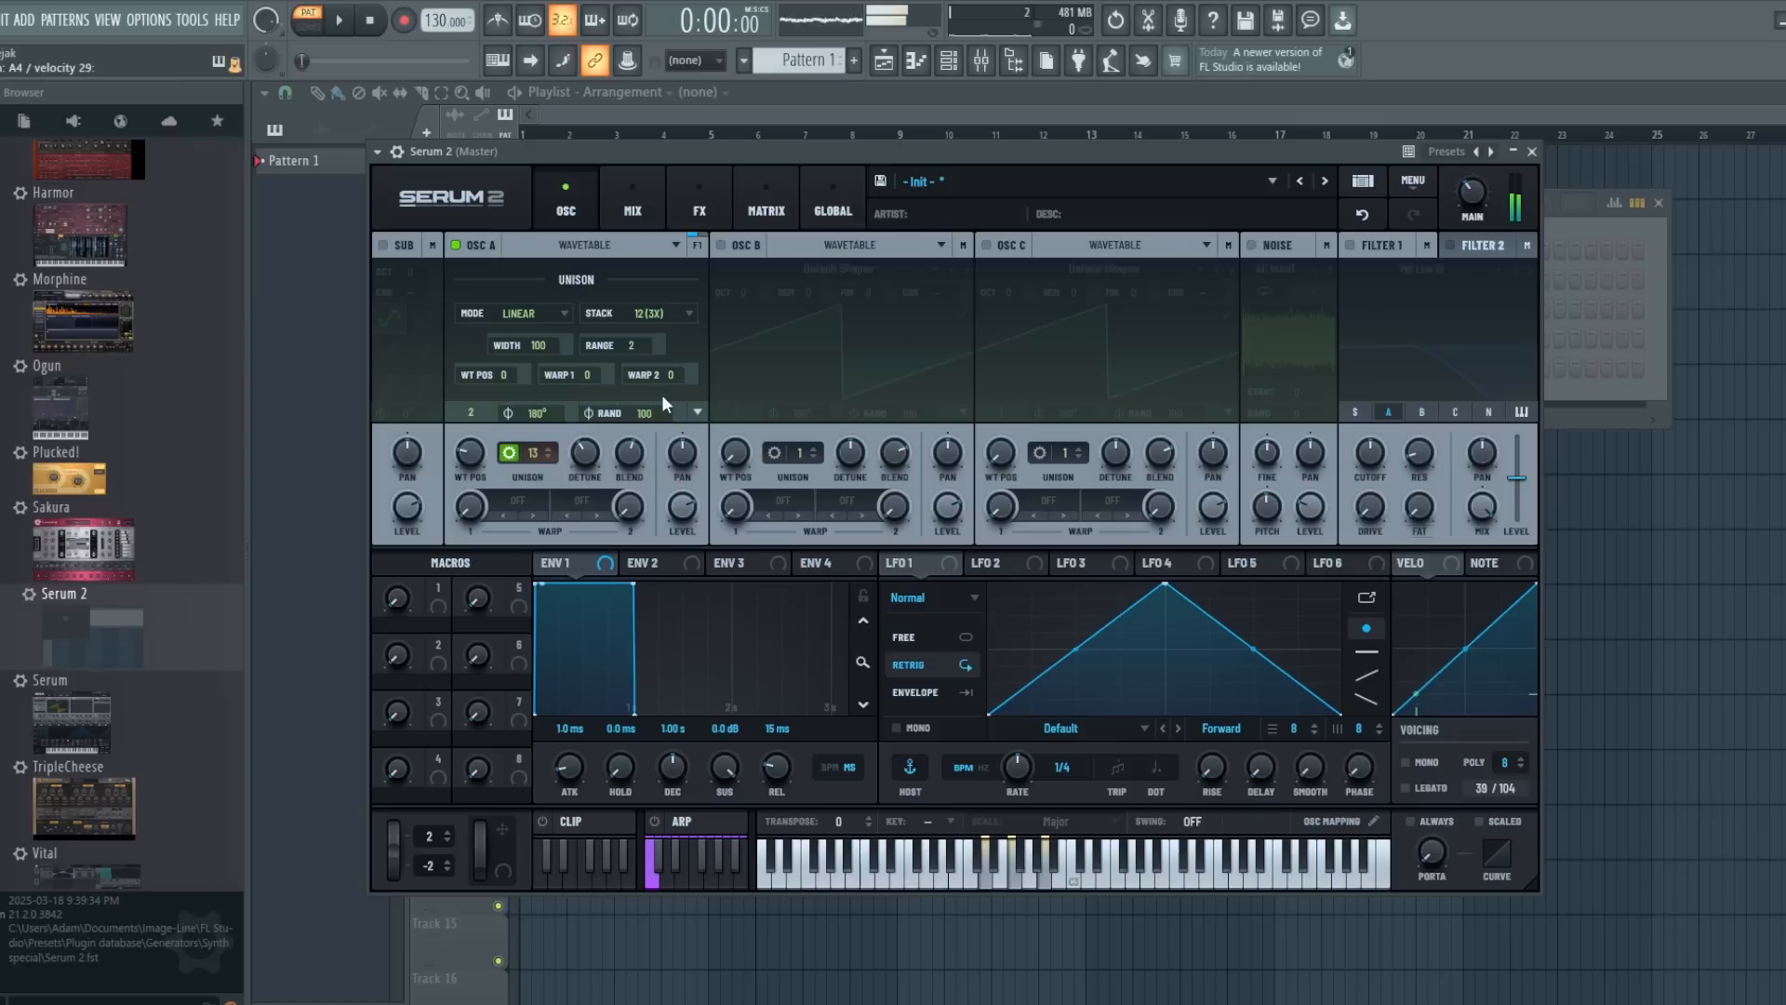
- Compare oscillator A's unison stack at 12+7 (1x) with the stack switched off, returning to 12+7 (1x)
{"action": "left_click", "coordinate": [668, 316]}
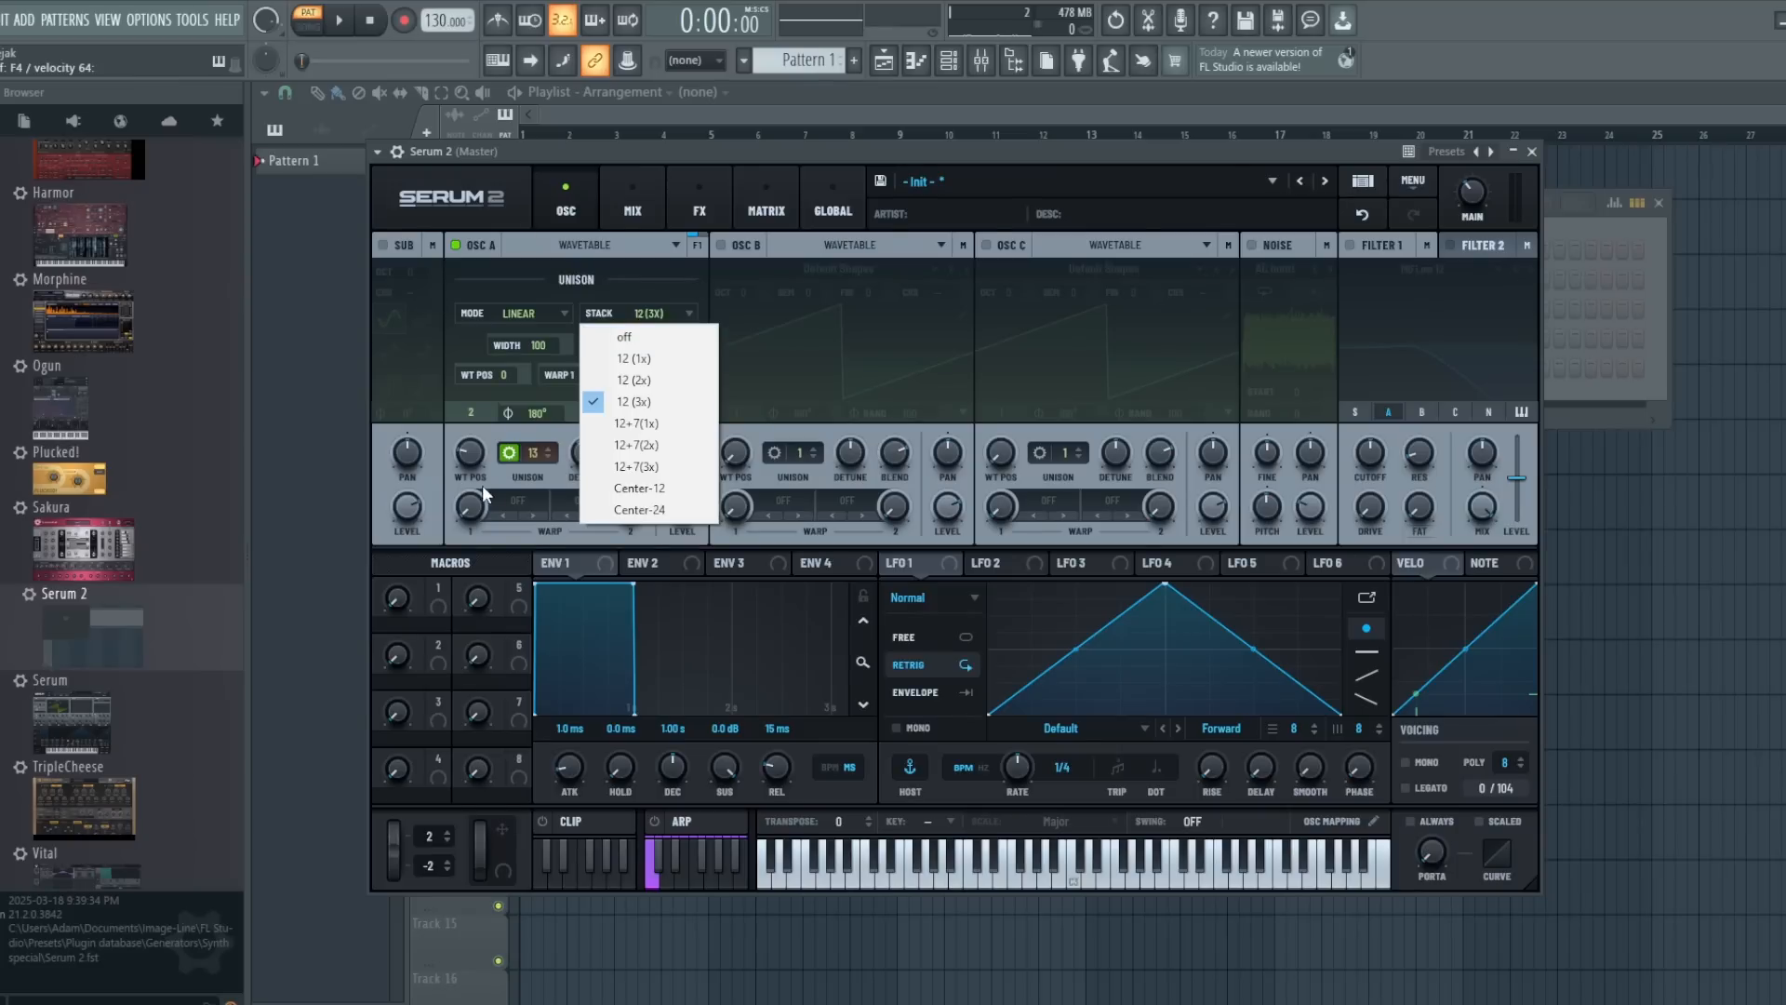
{"action": "left_click", "coordinate": [662, 427]}
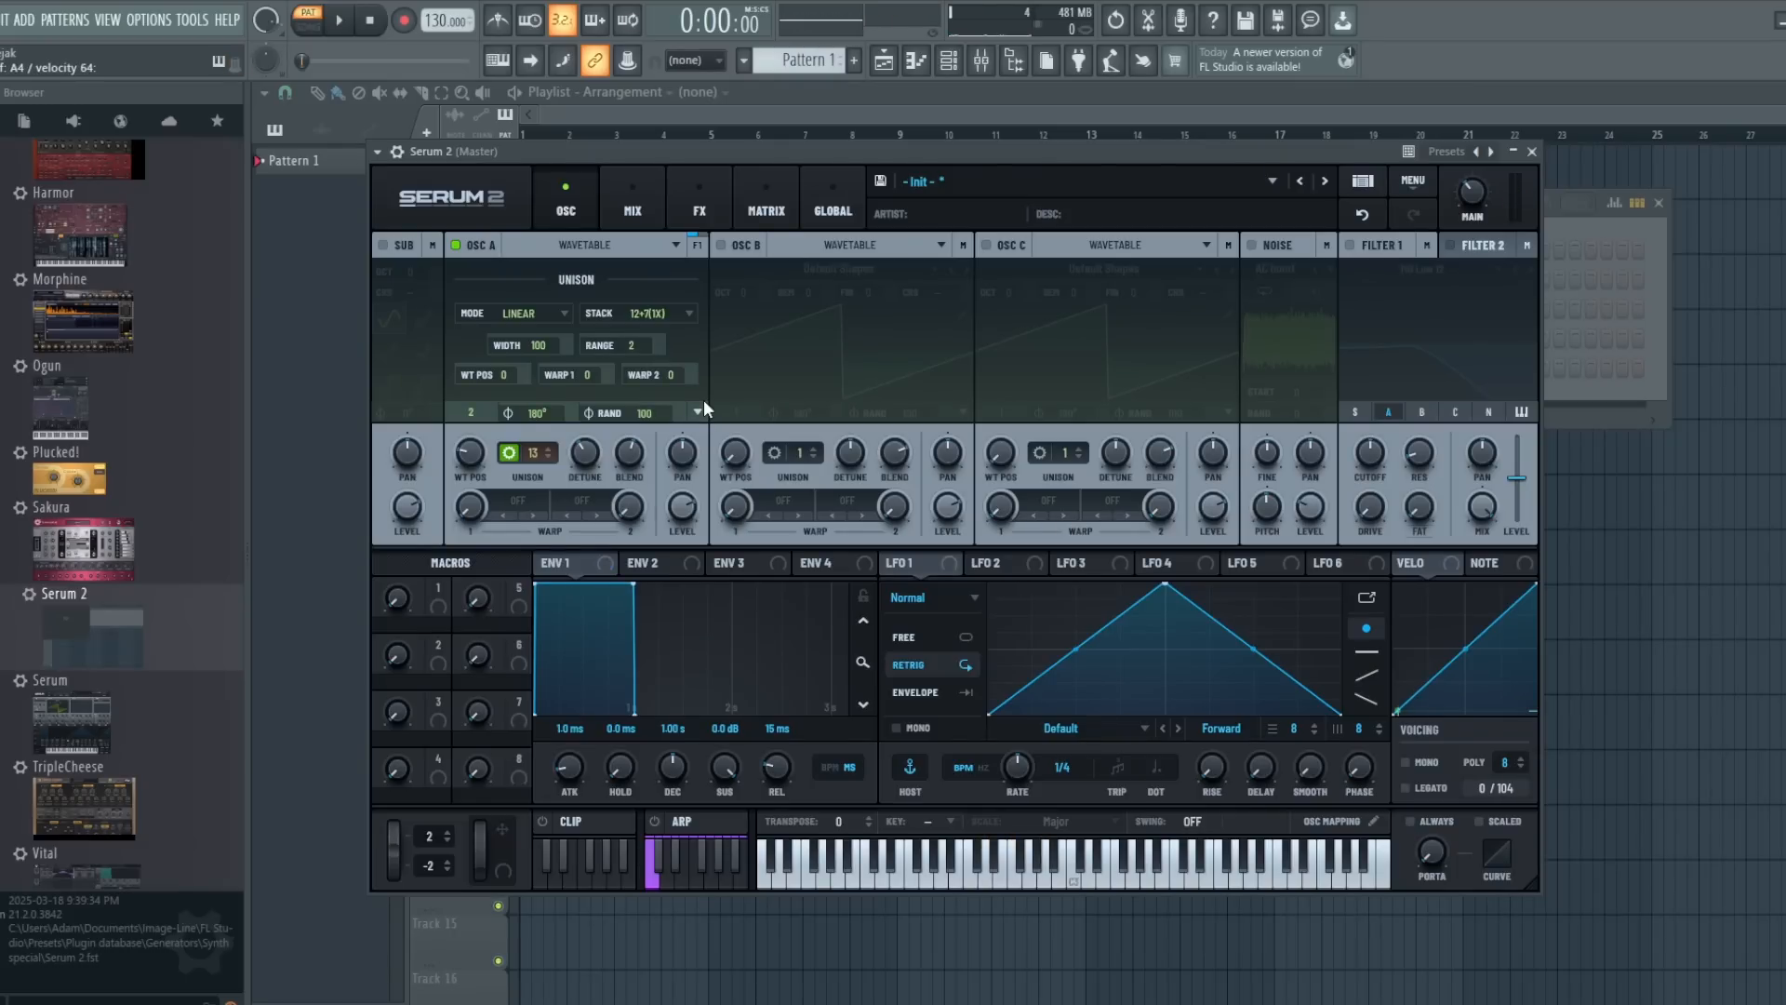
{"action": "left_click", "coordinate": [677, 316]}
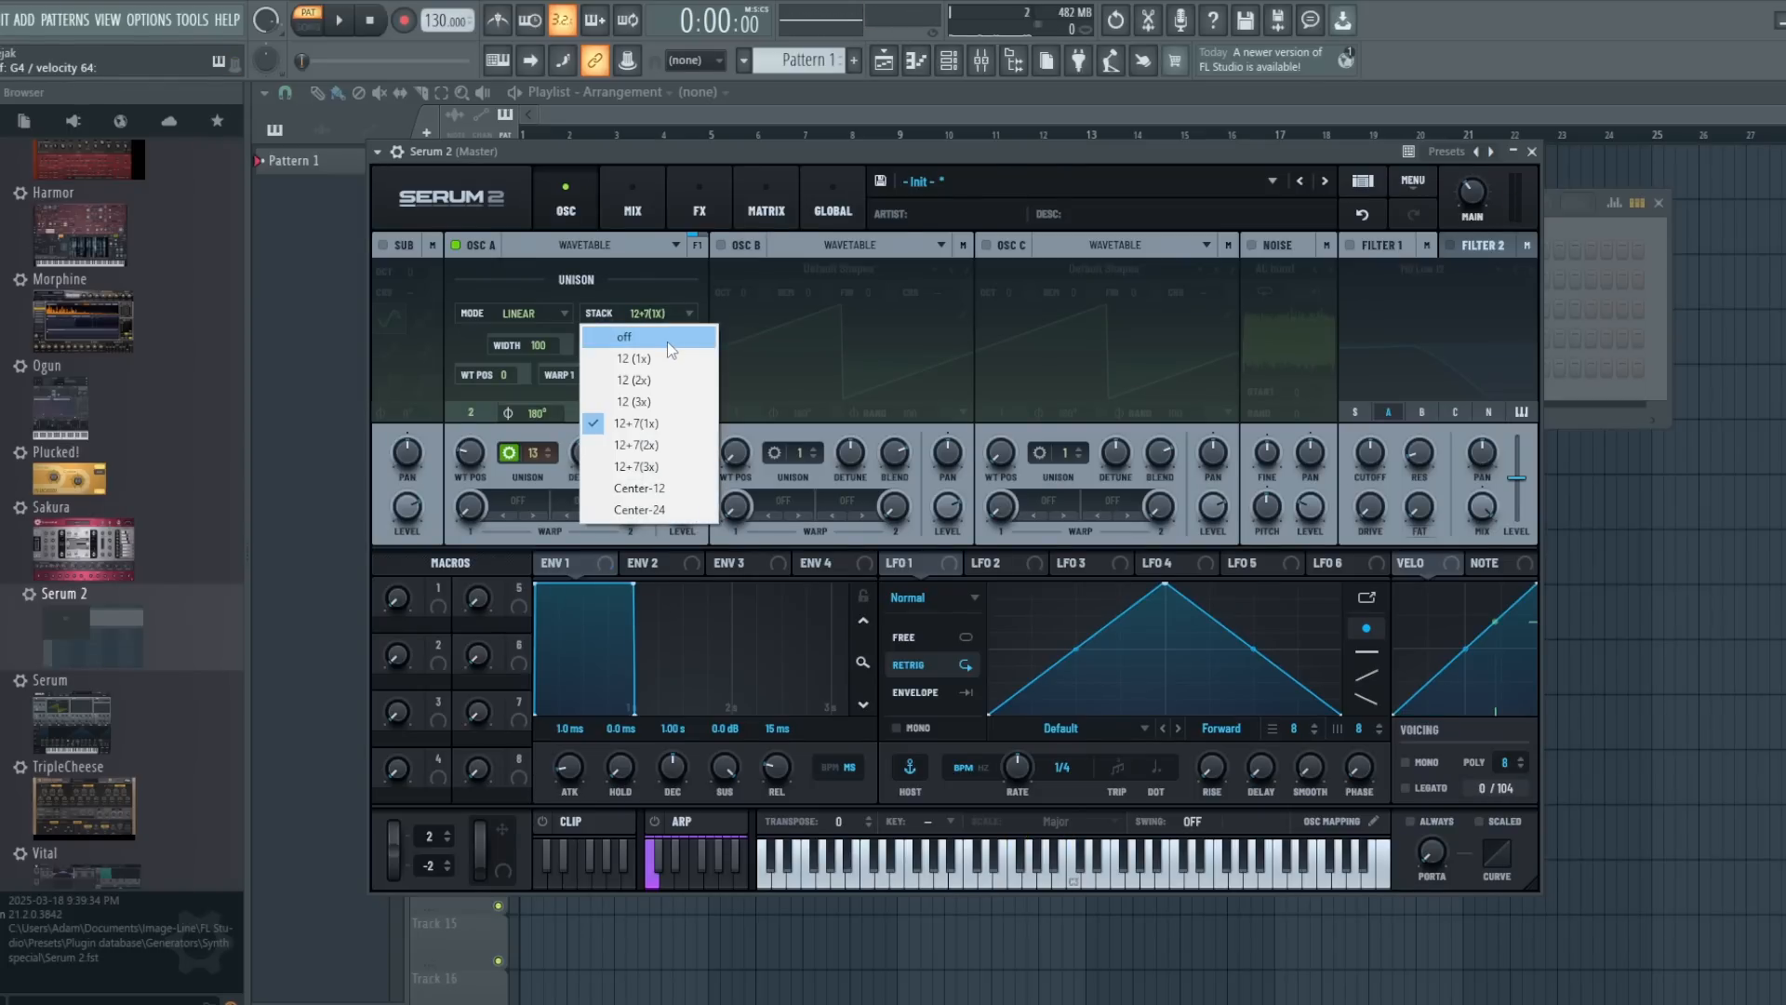
{"action": "left_click", "coordinate": [667, 342]}
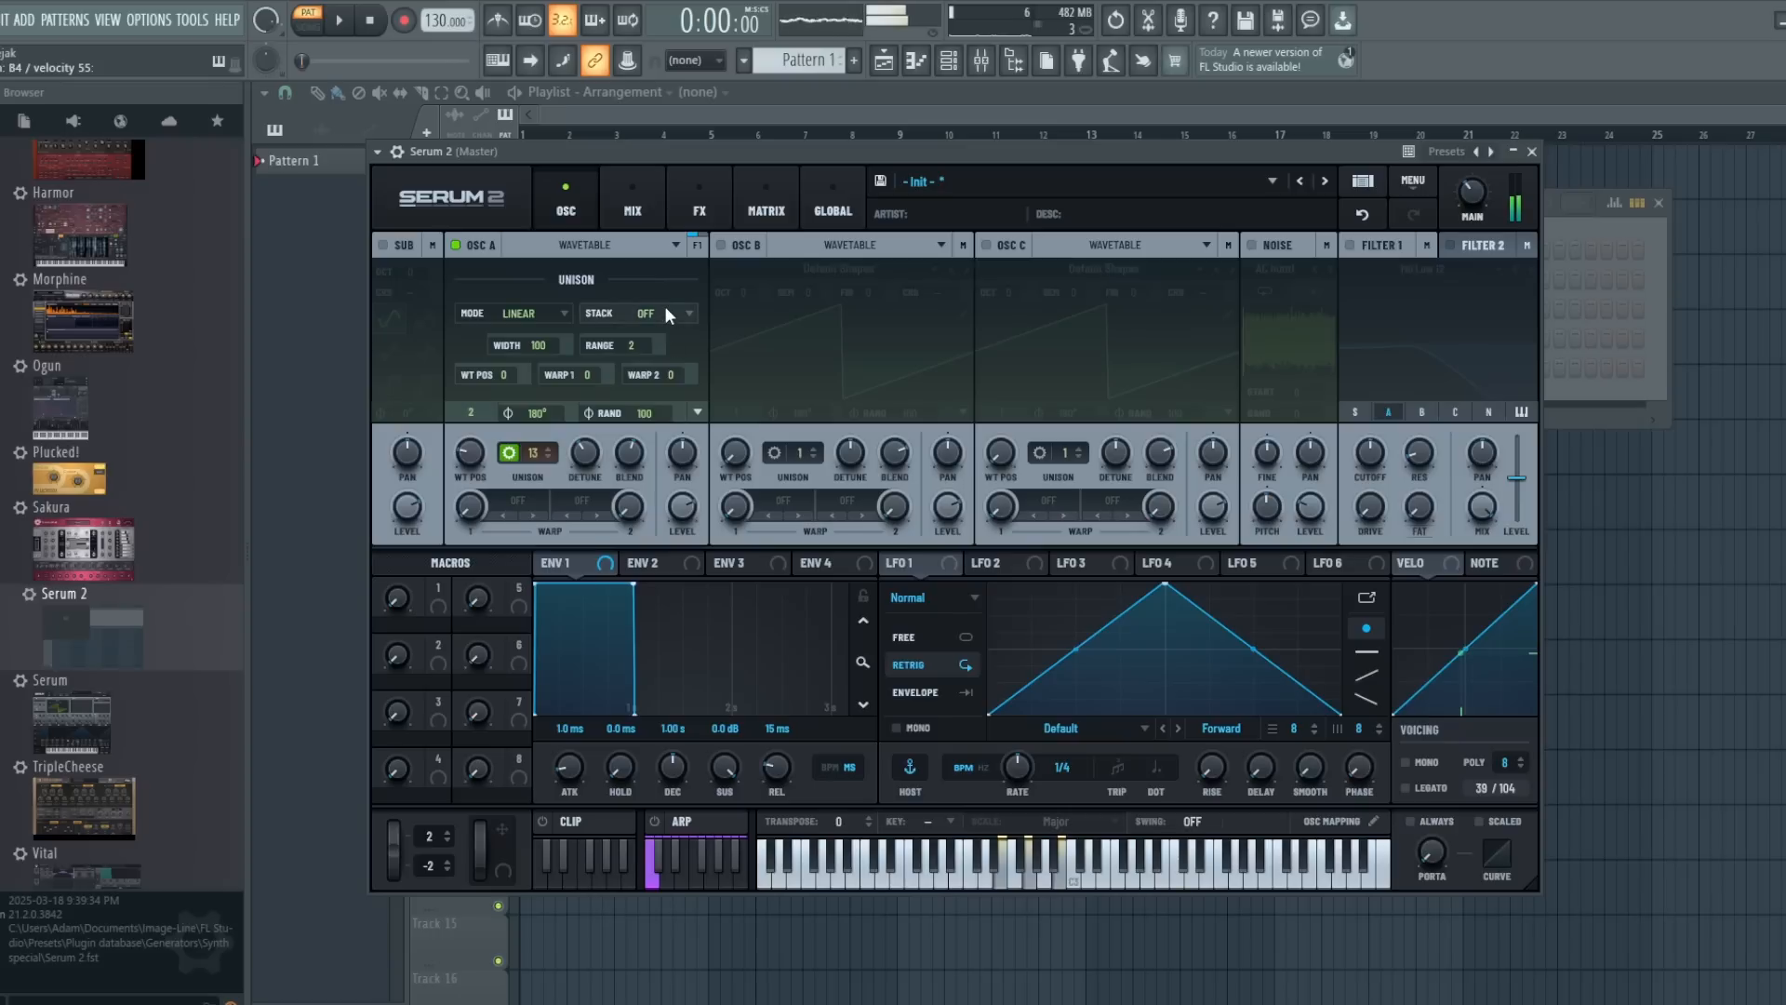
{"action": "left_click", "coordinate": [666, 309]}
{"action": "left_click", "coordinate": [661, 423]}
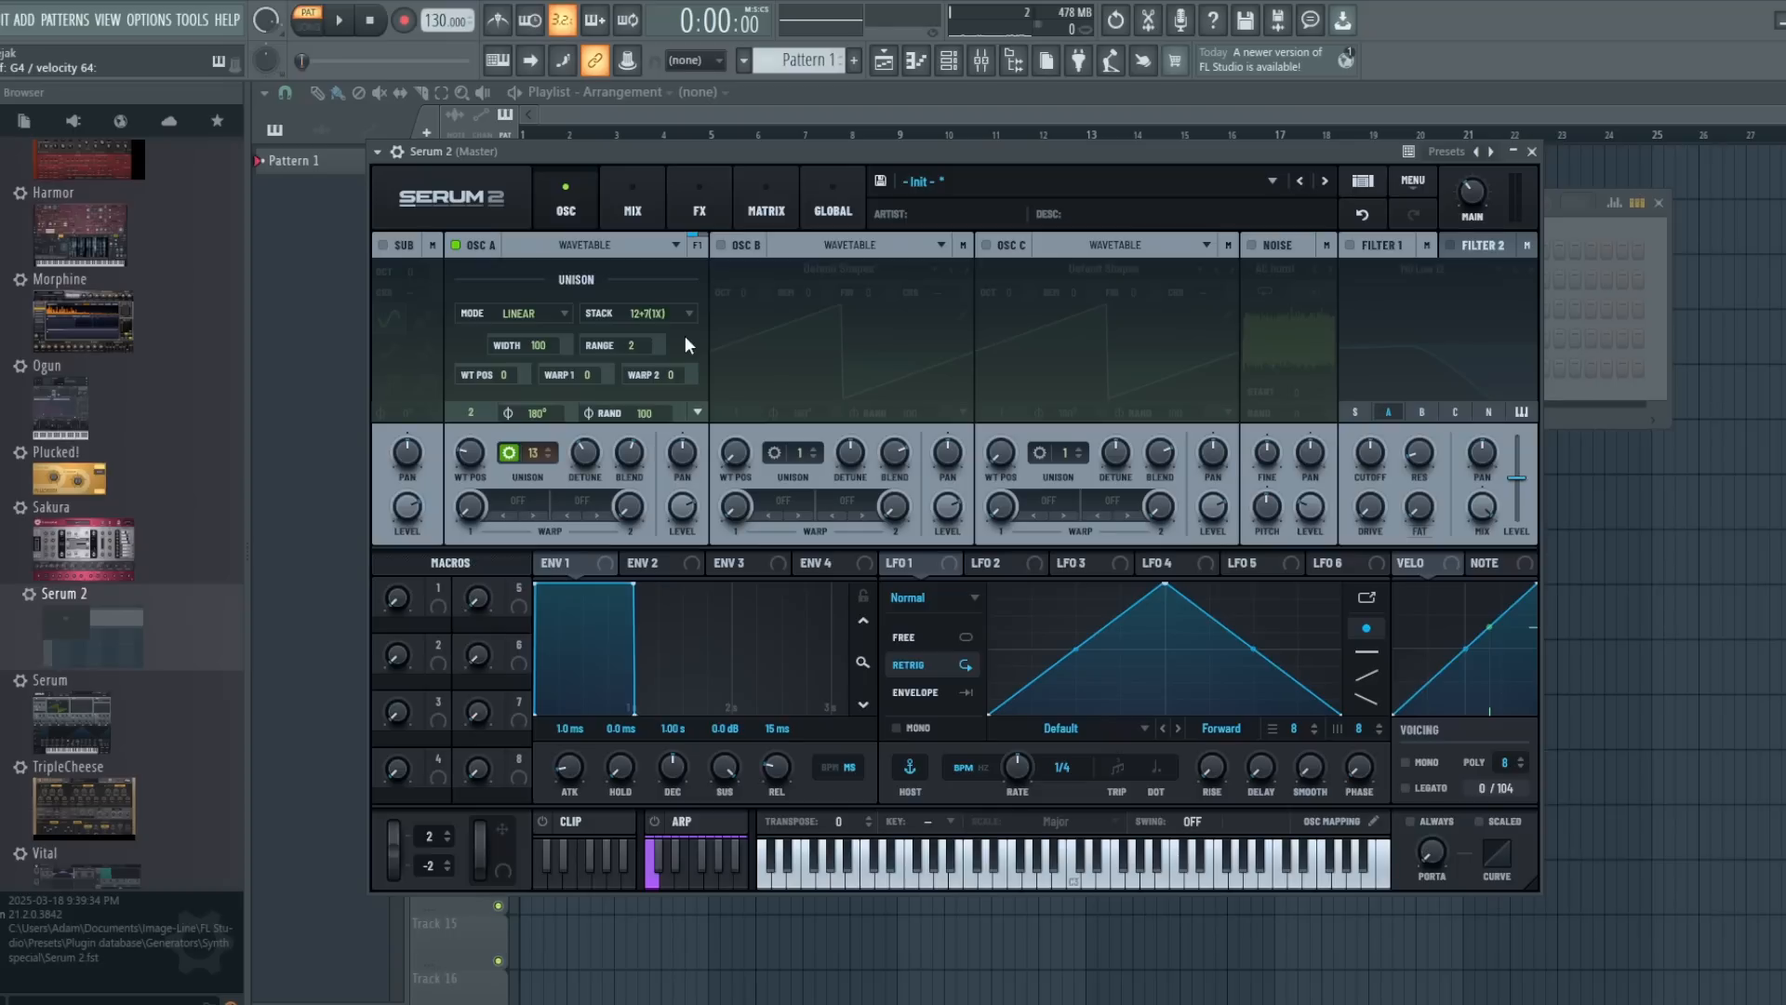
- Compare oscillator A's Center-12 unison stack with no stacking, and leave the stack off
{"action": "left_click", "coordinate": [656, 313]}
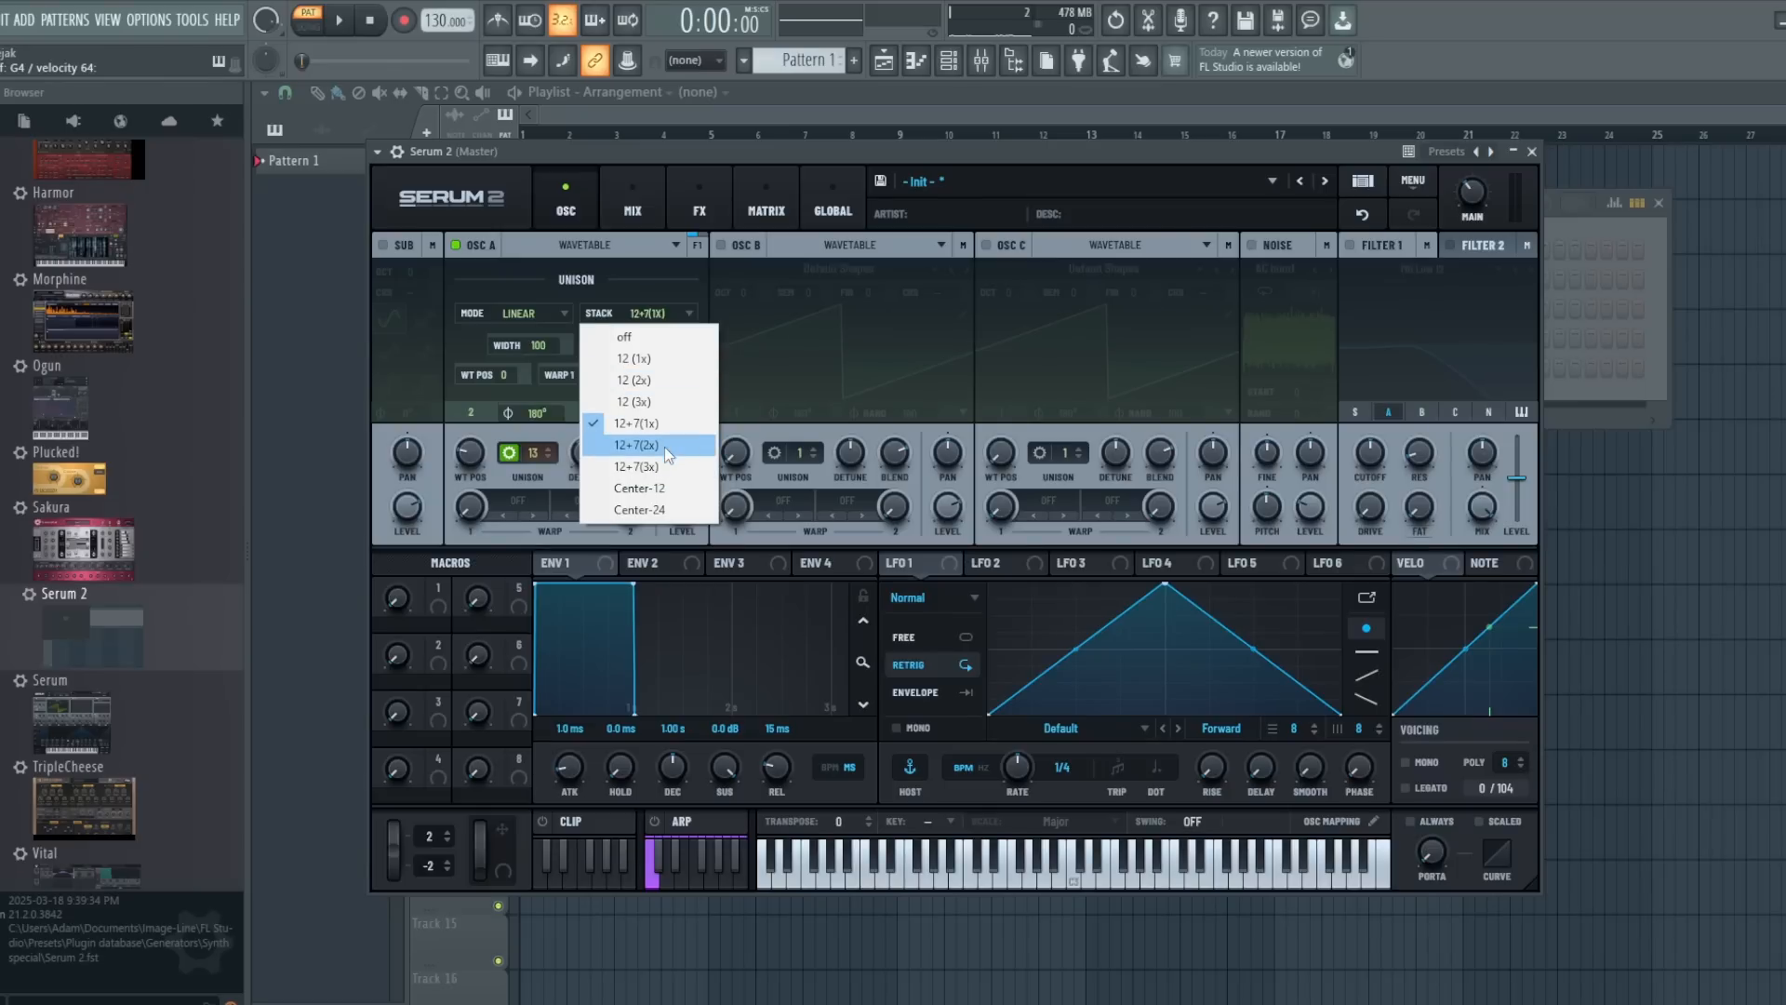
{"action": "left_click", "coordinate": [659, 487]}
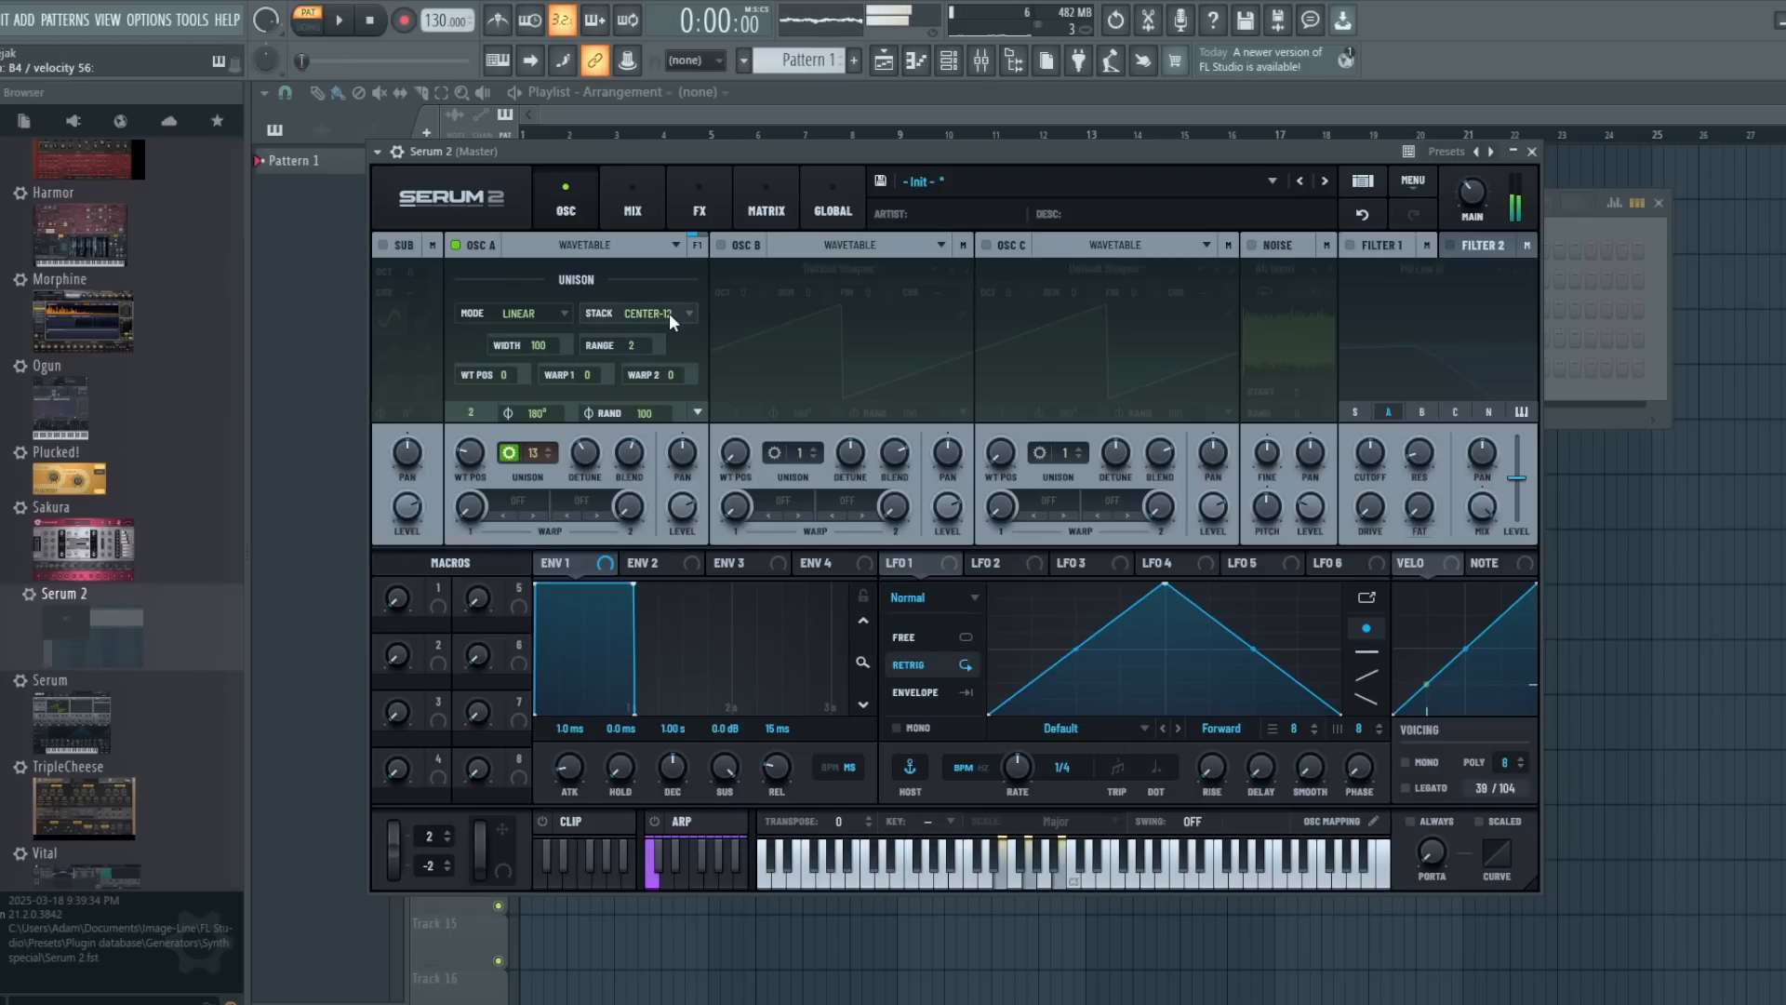
{"action": "left_click", "coordinate": [668, 312]}
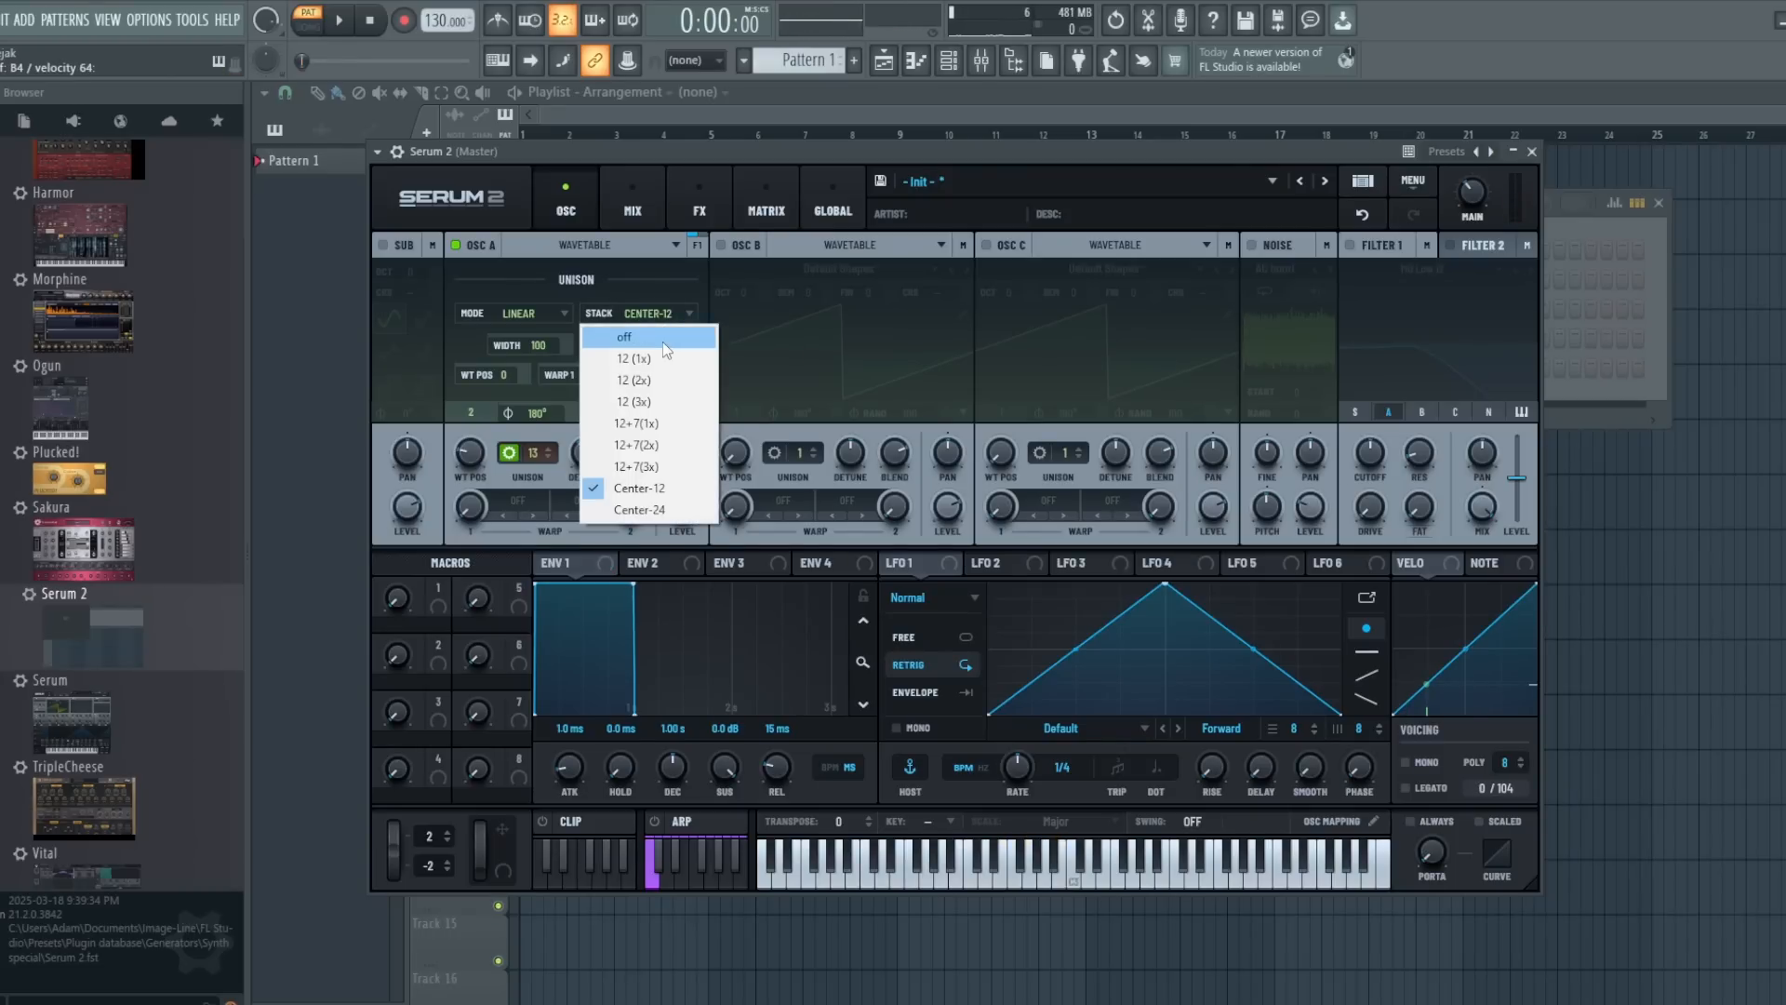
{"action": "left_click", "coordinate": [663, 340]}
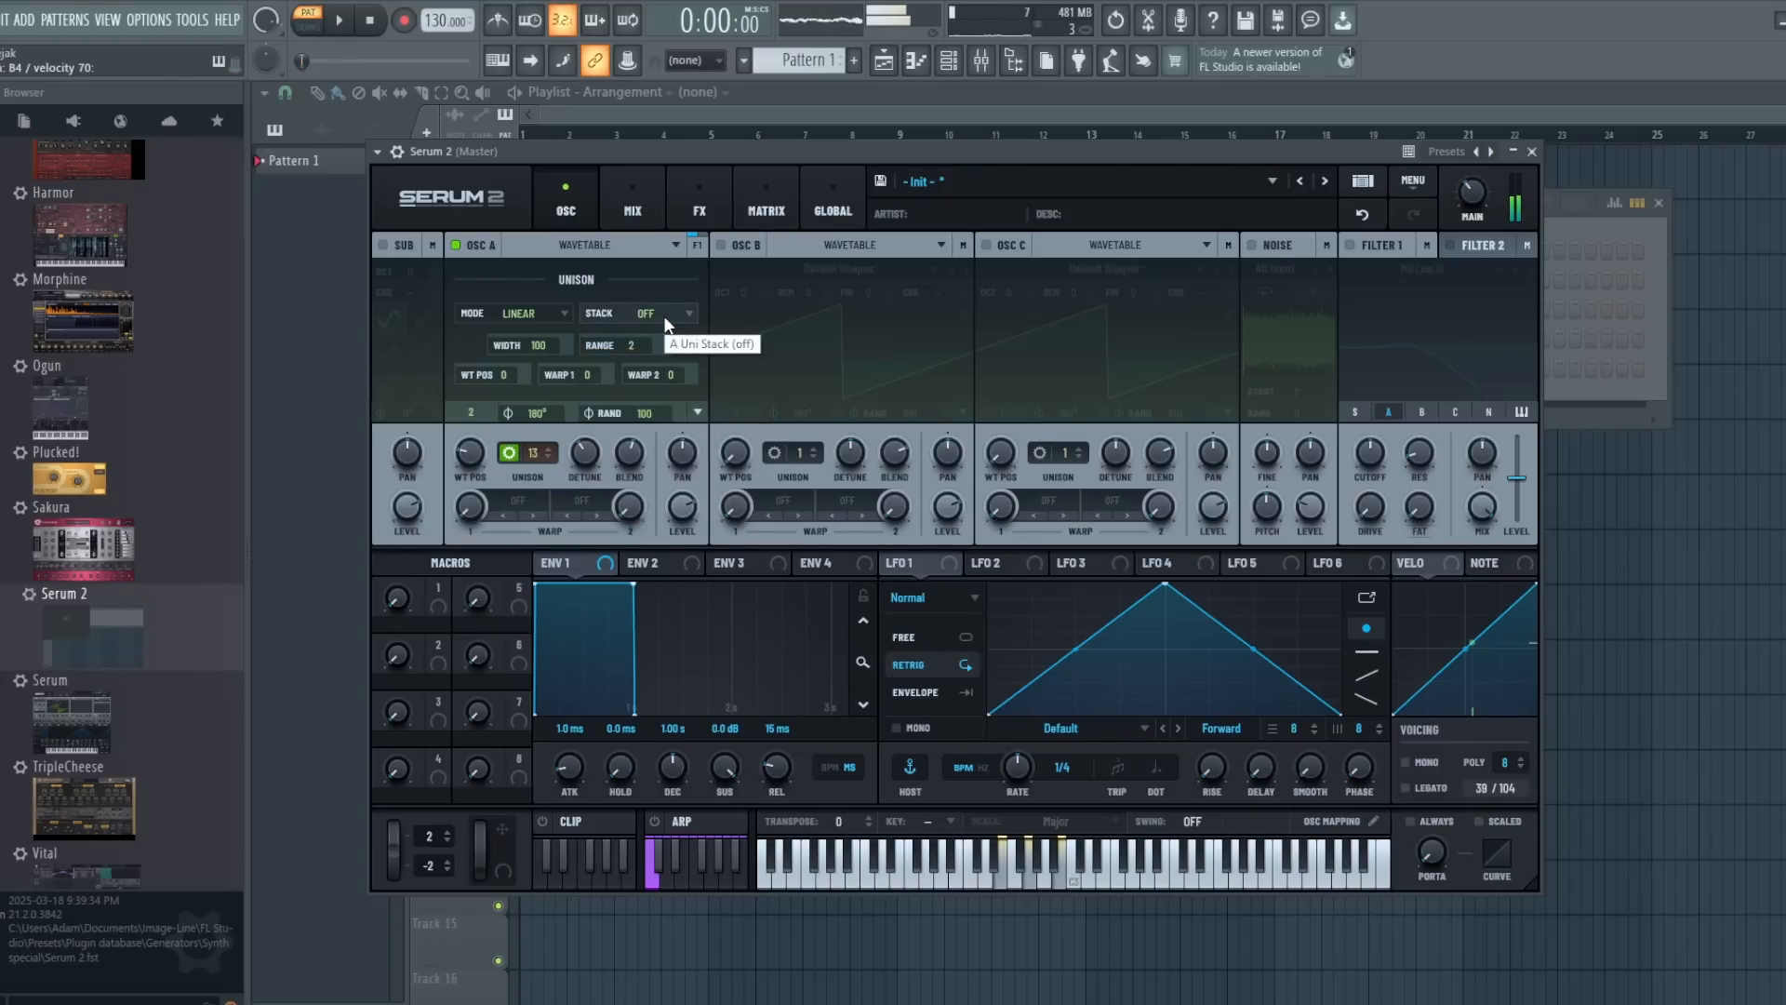
{"action": "left_click", "coordinate": [665, 316]}
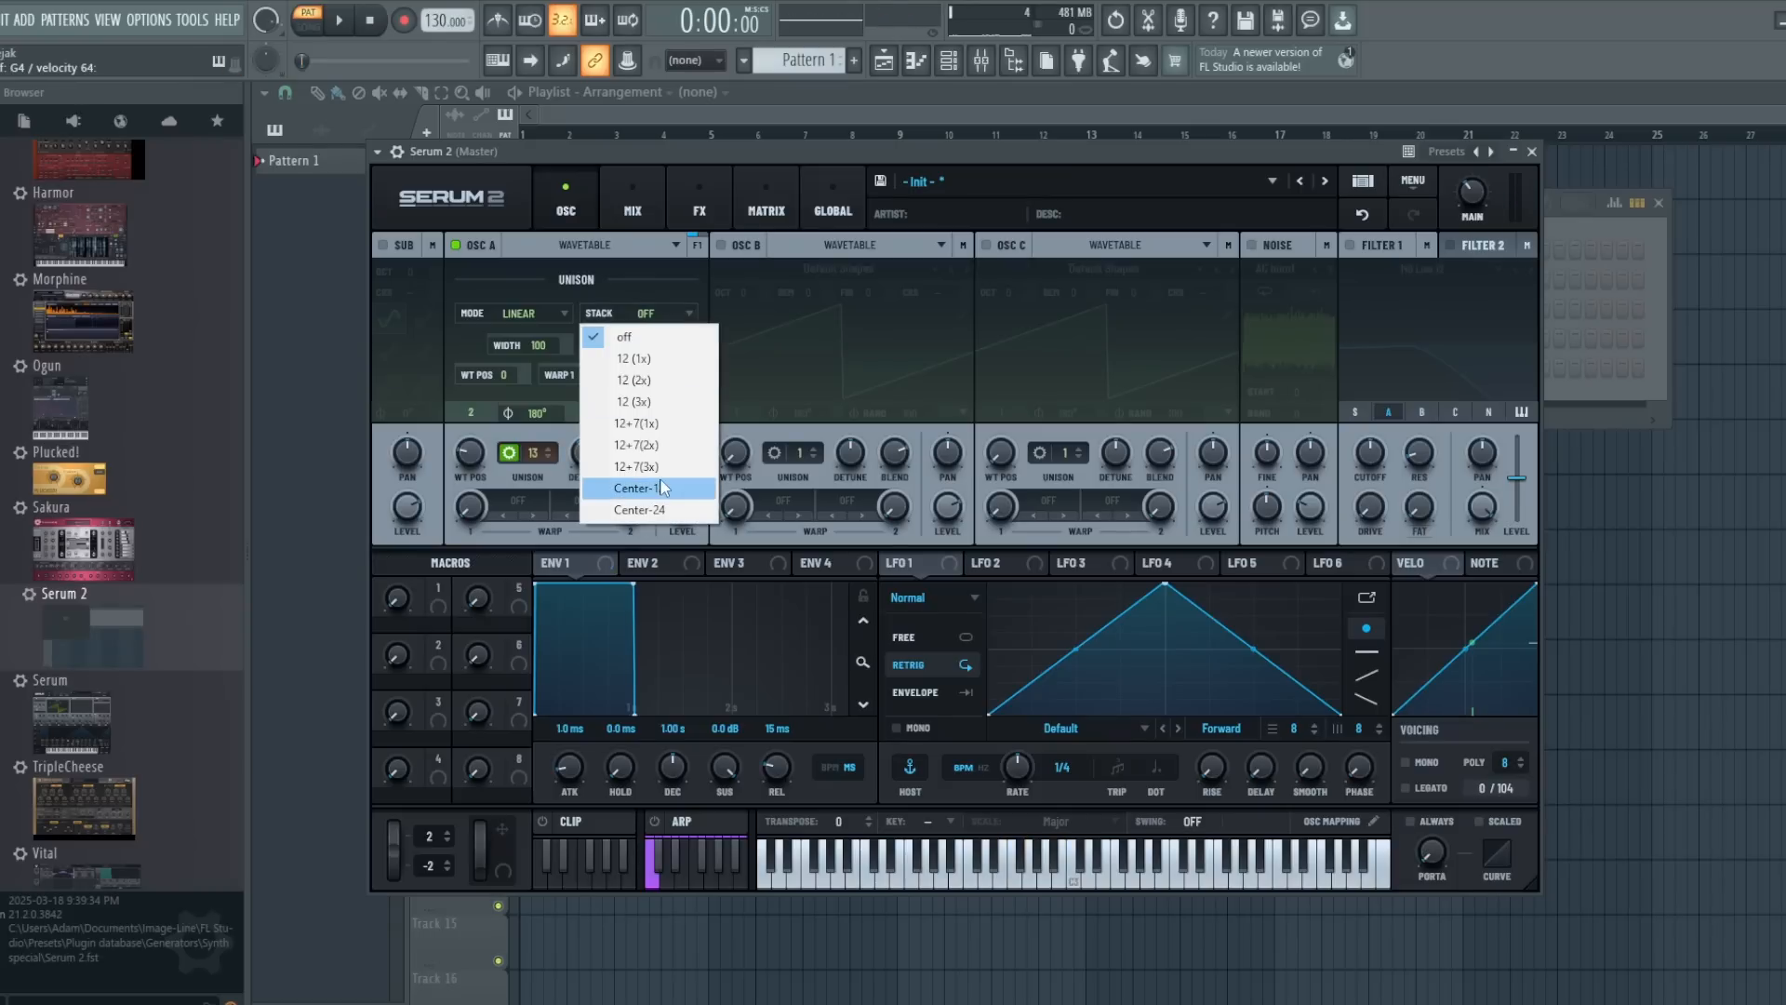
{"action": "left_click", "coordinate": [661, 493]}
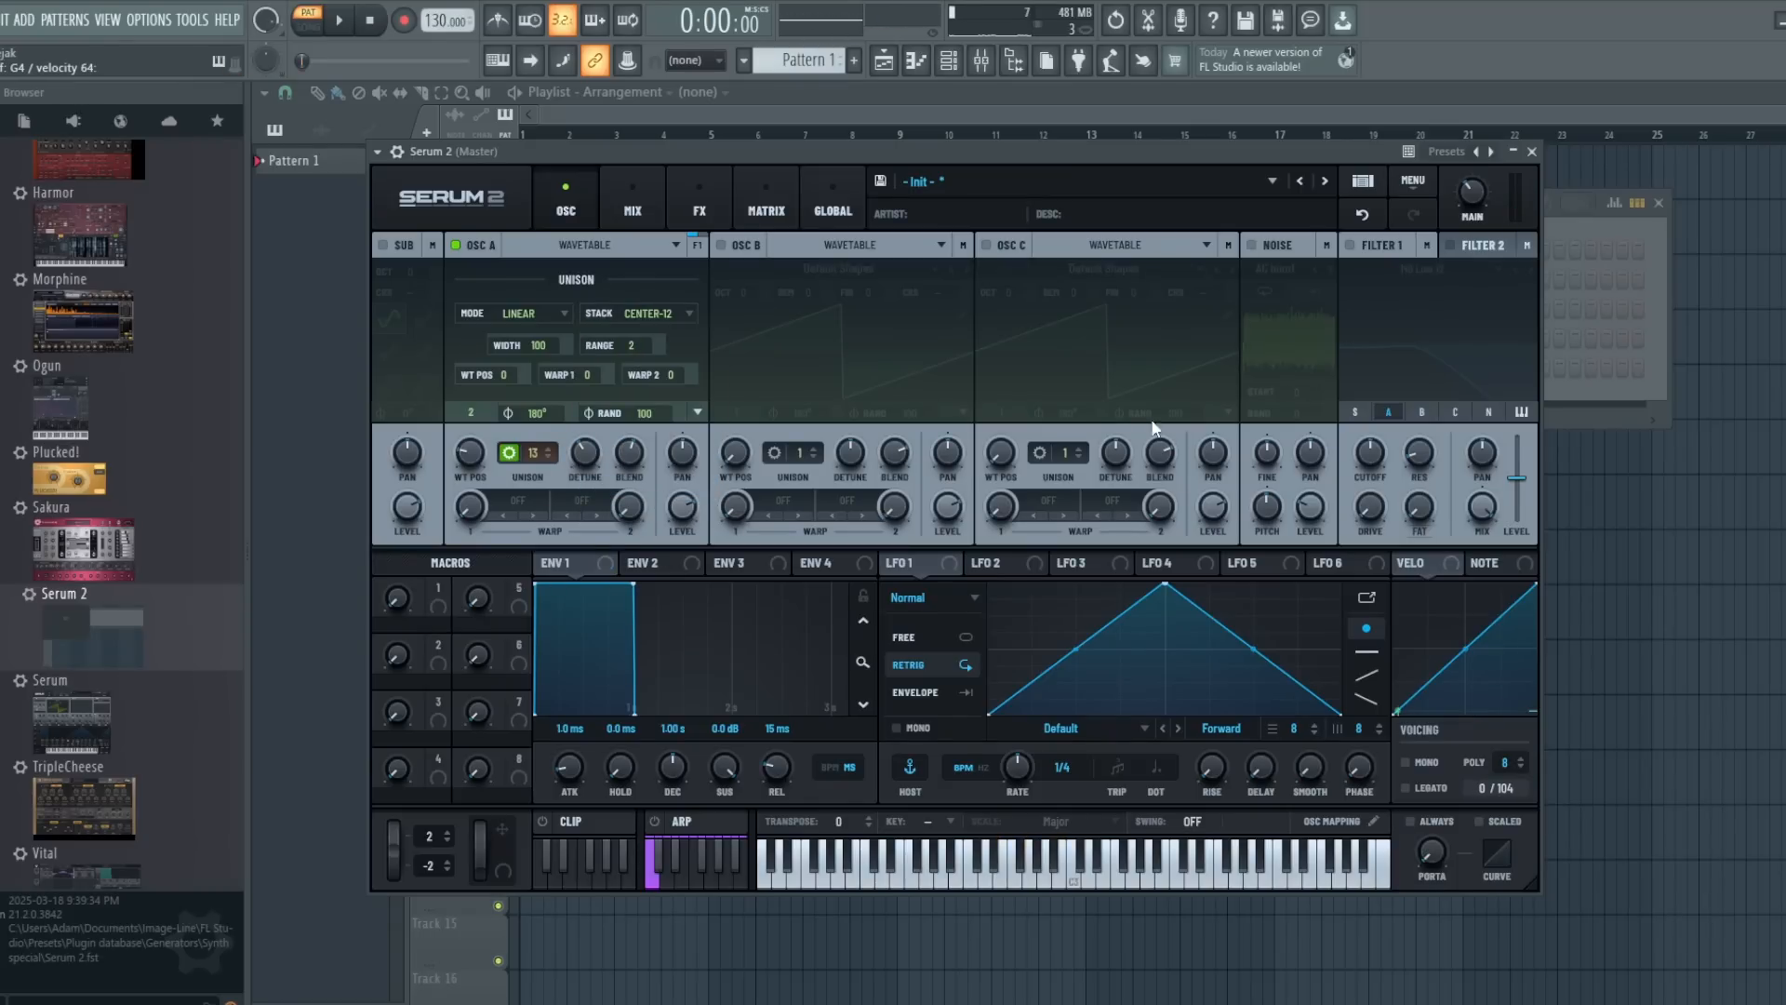
{"action": "left_click", "coordinate": [673, 316]}
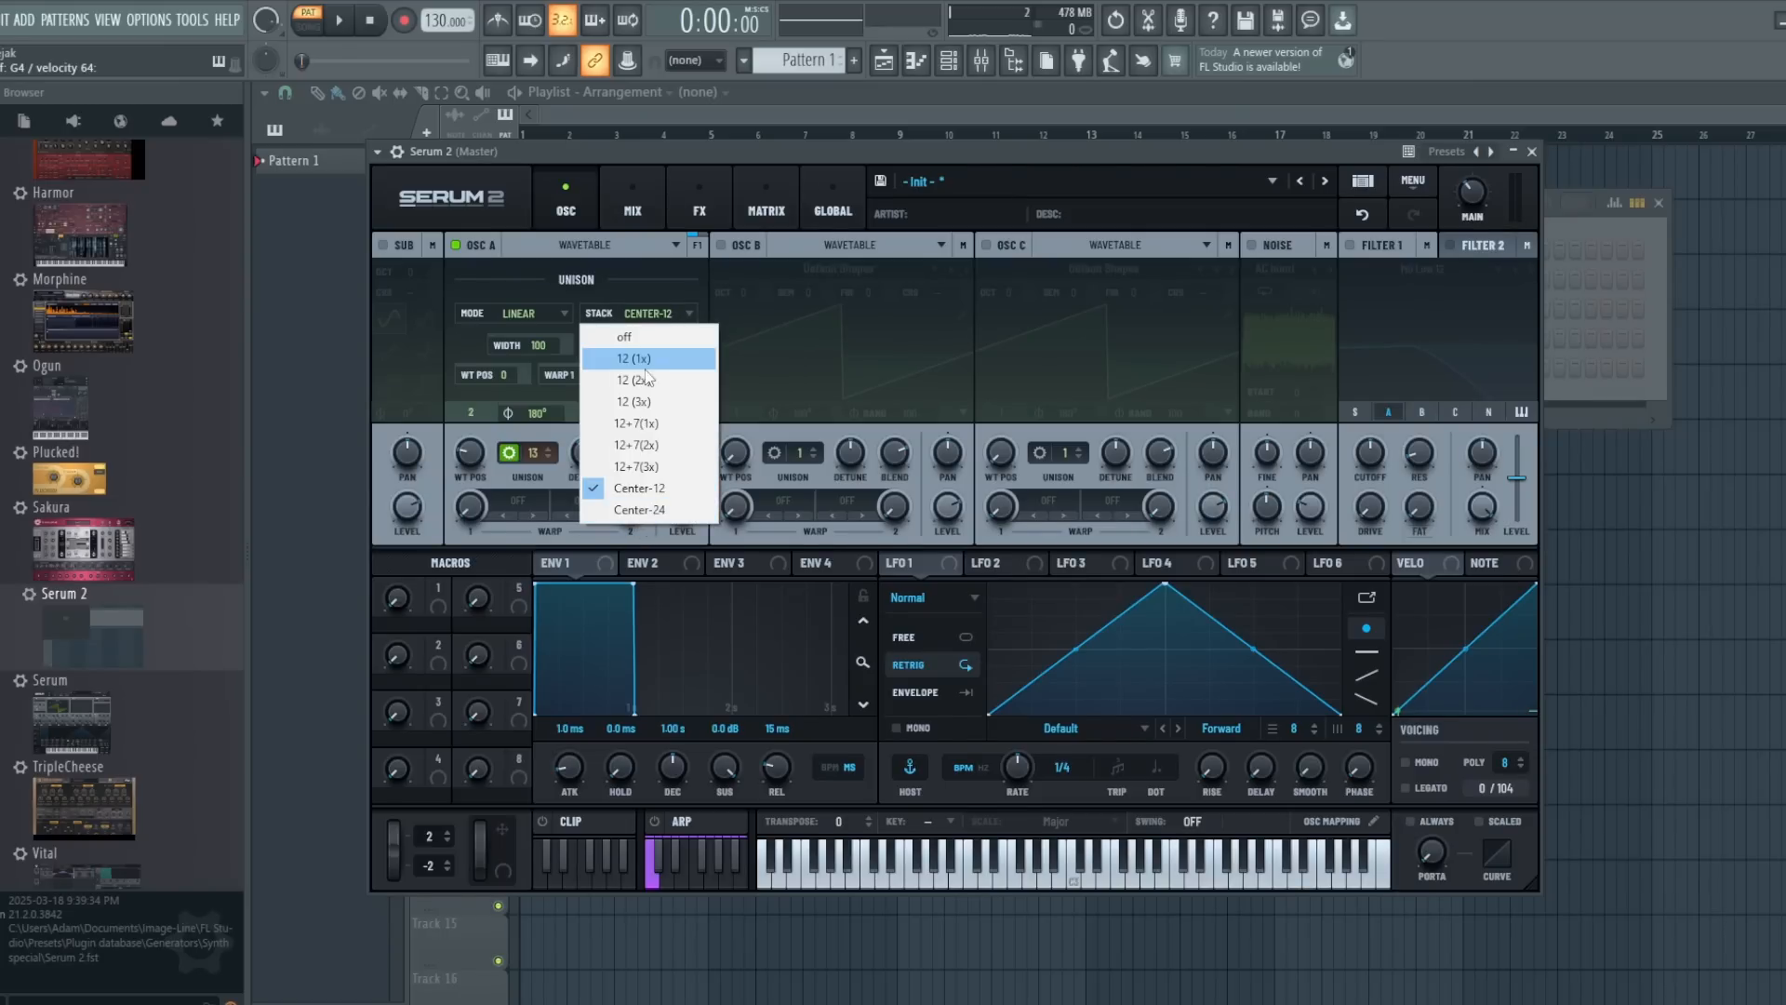
{"action": "left_click", "coordinate": [649, 339]}
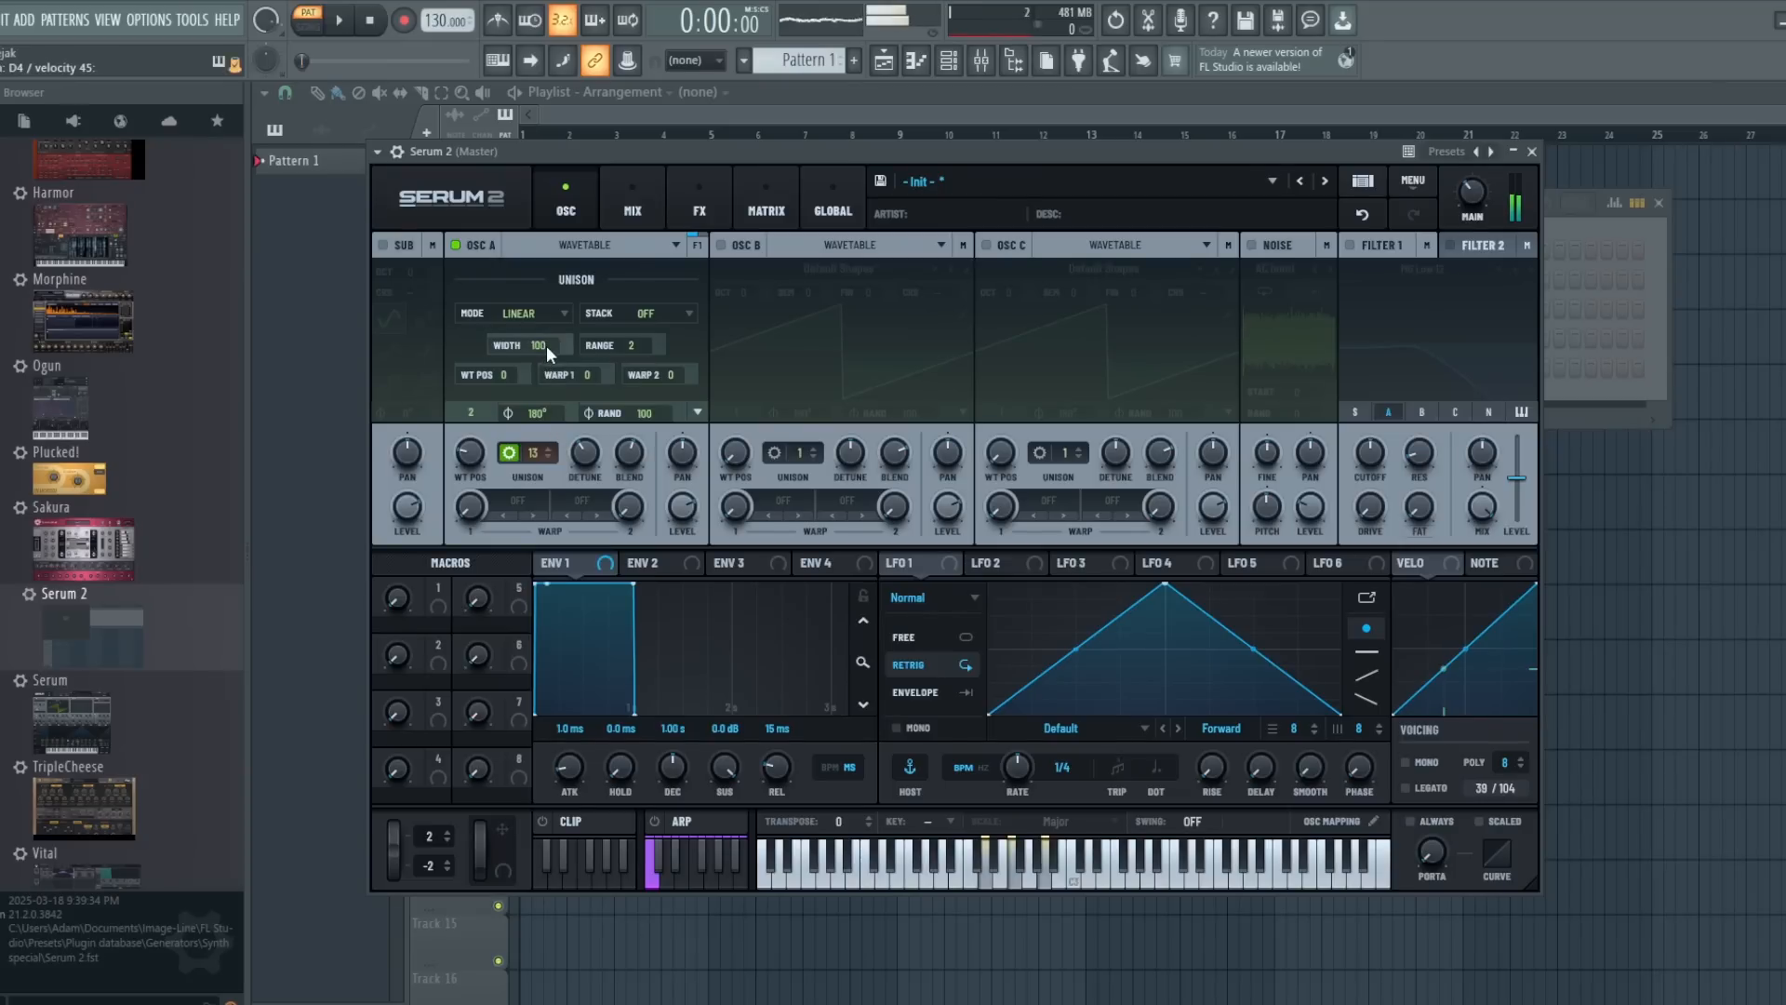
- Try oscillator A's unison width and range at 0, restoring the width to 100 and the range to 2
{"action": "left_click_drag", "start_coordinate": [545, 344], "coordinate": [545, 470]}
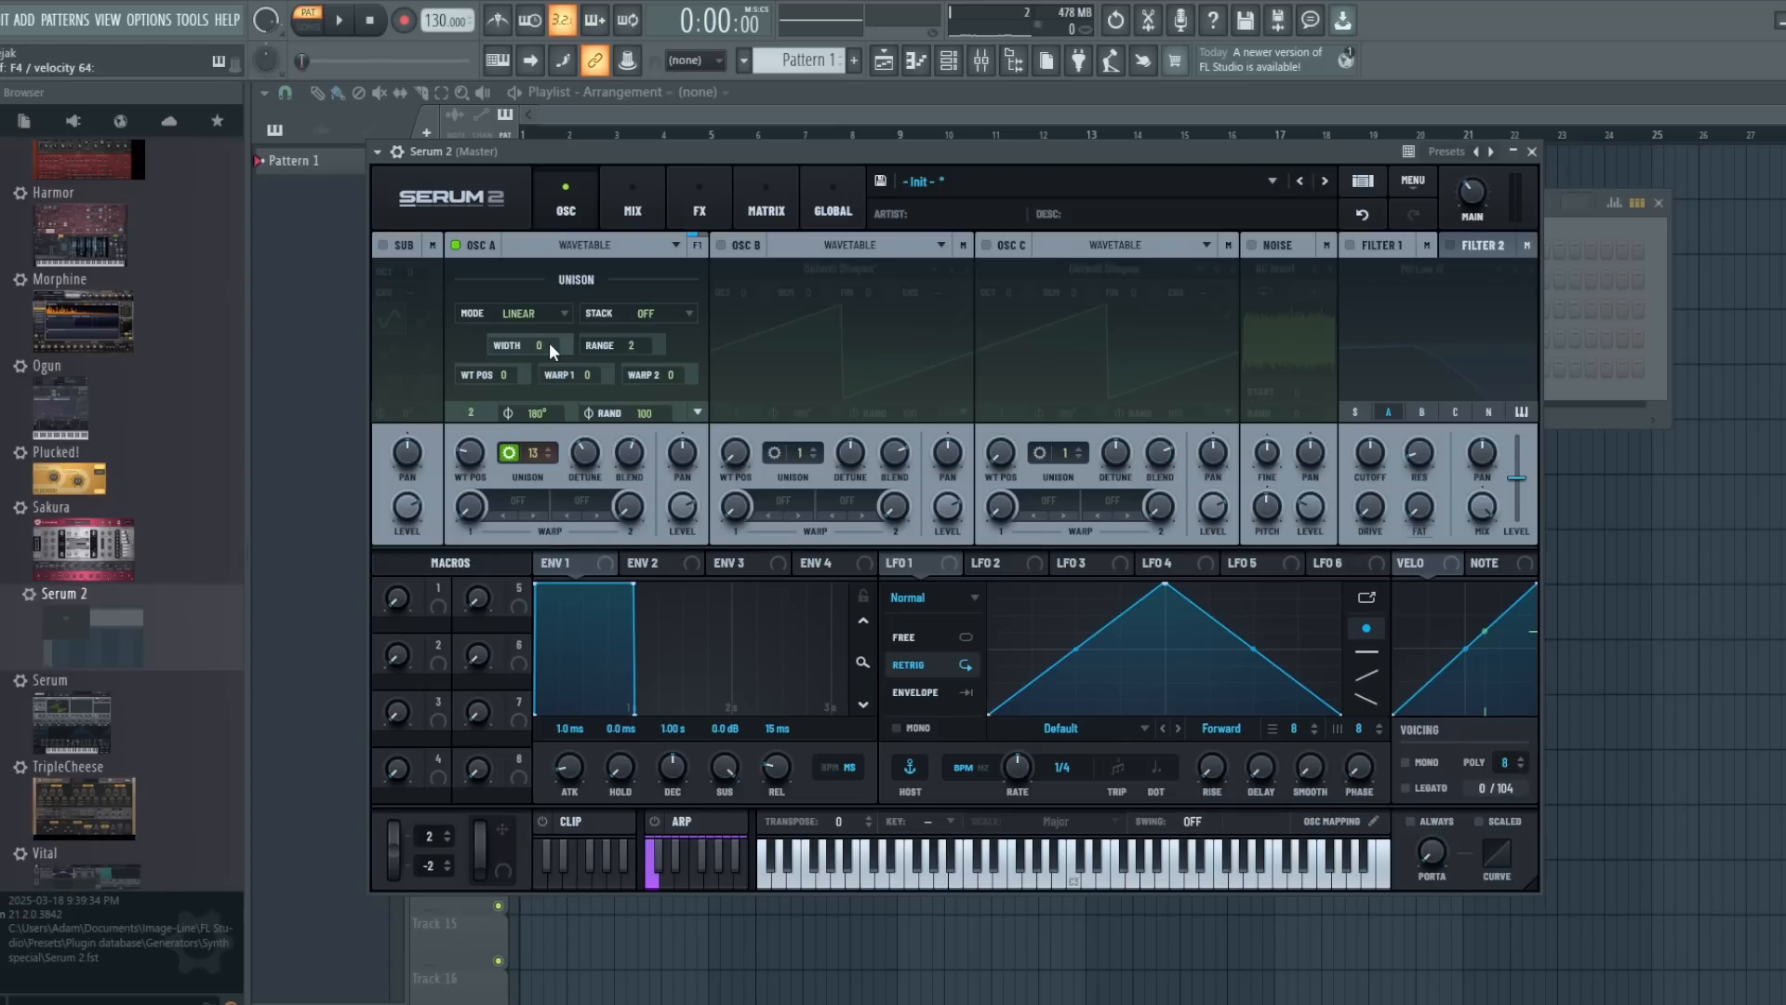
{"action": "left_click_drag", "start_coordinate": [549, 342], "coordinate": [555, 296]}
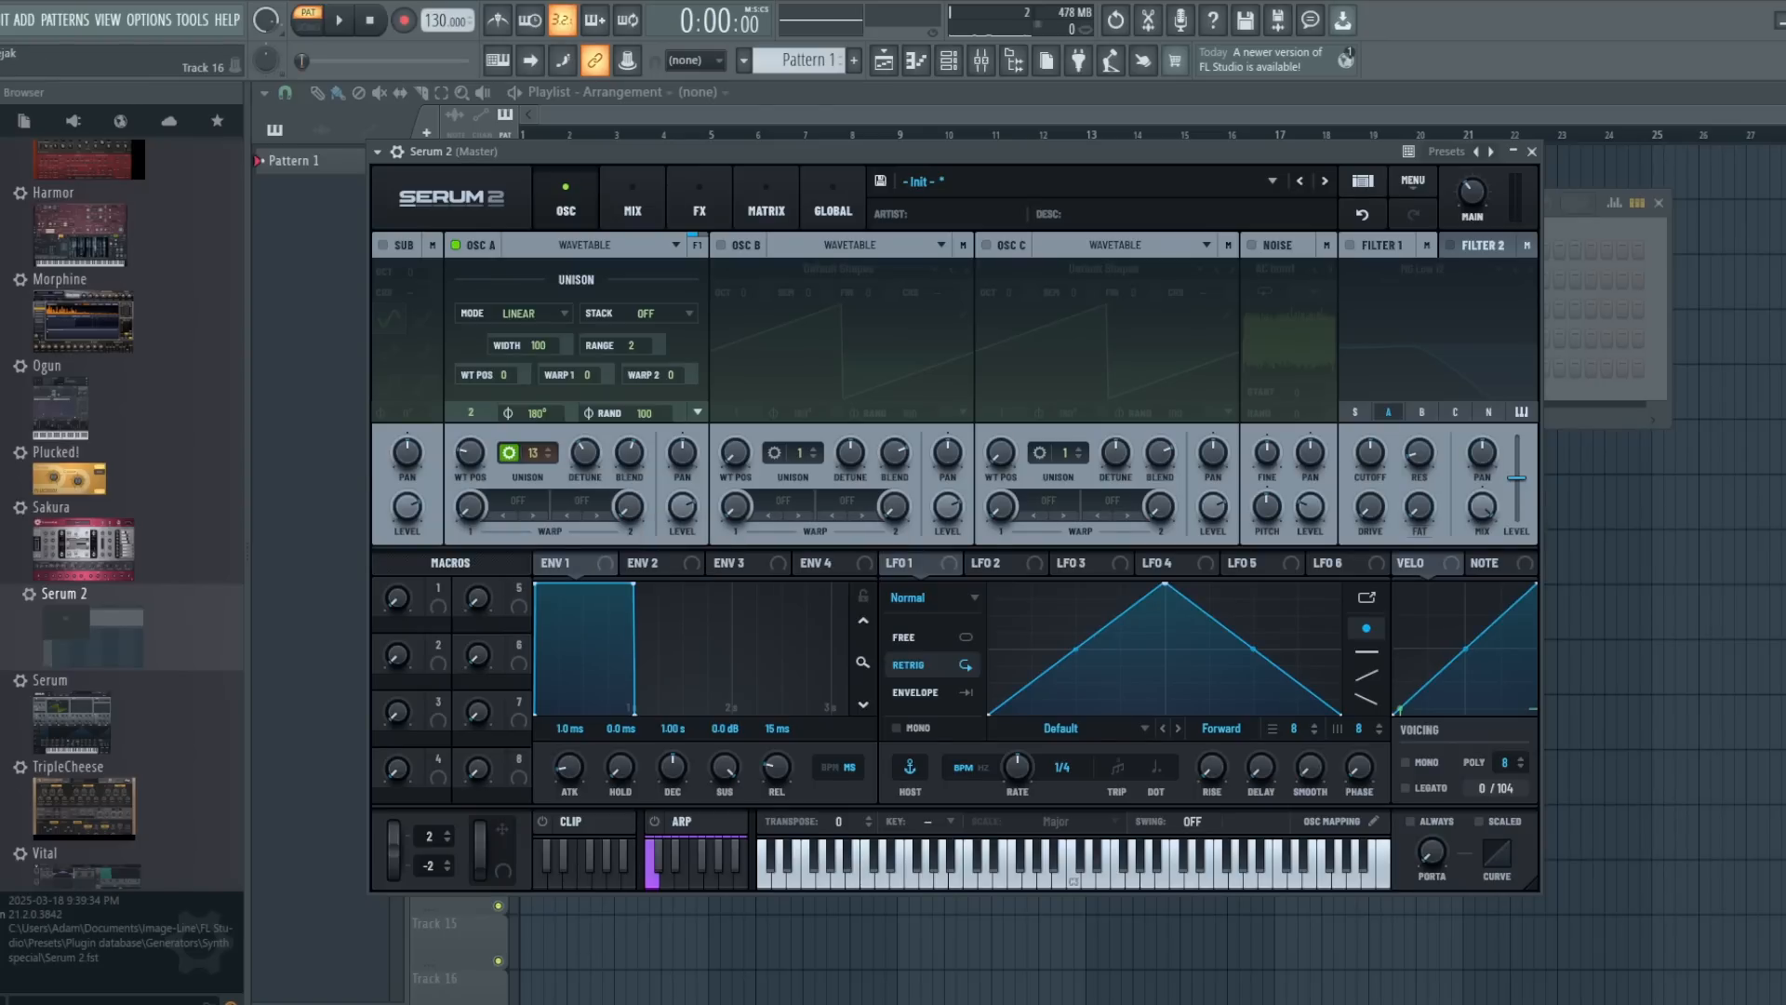
{"action": "left_click", "coordinate": [598, 986]}
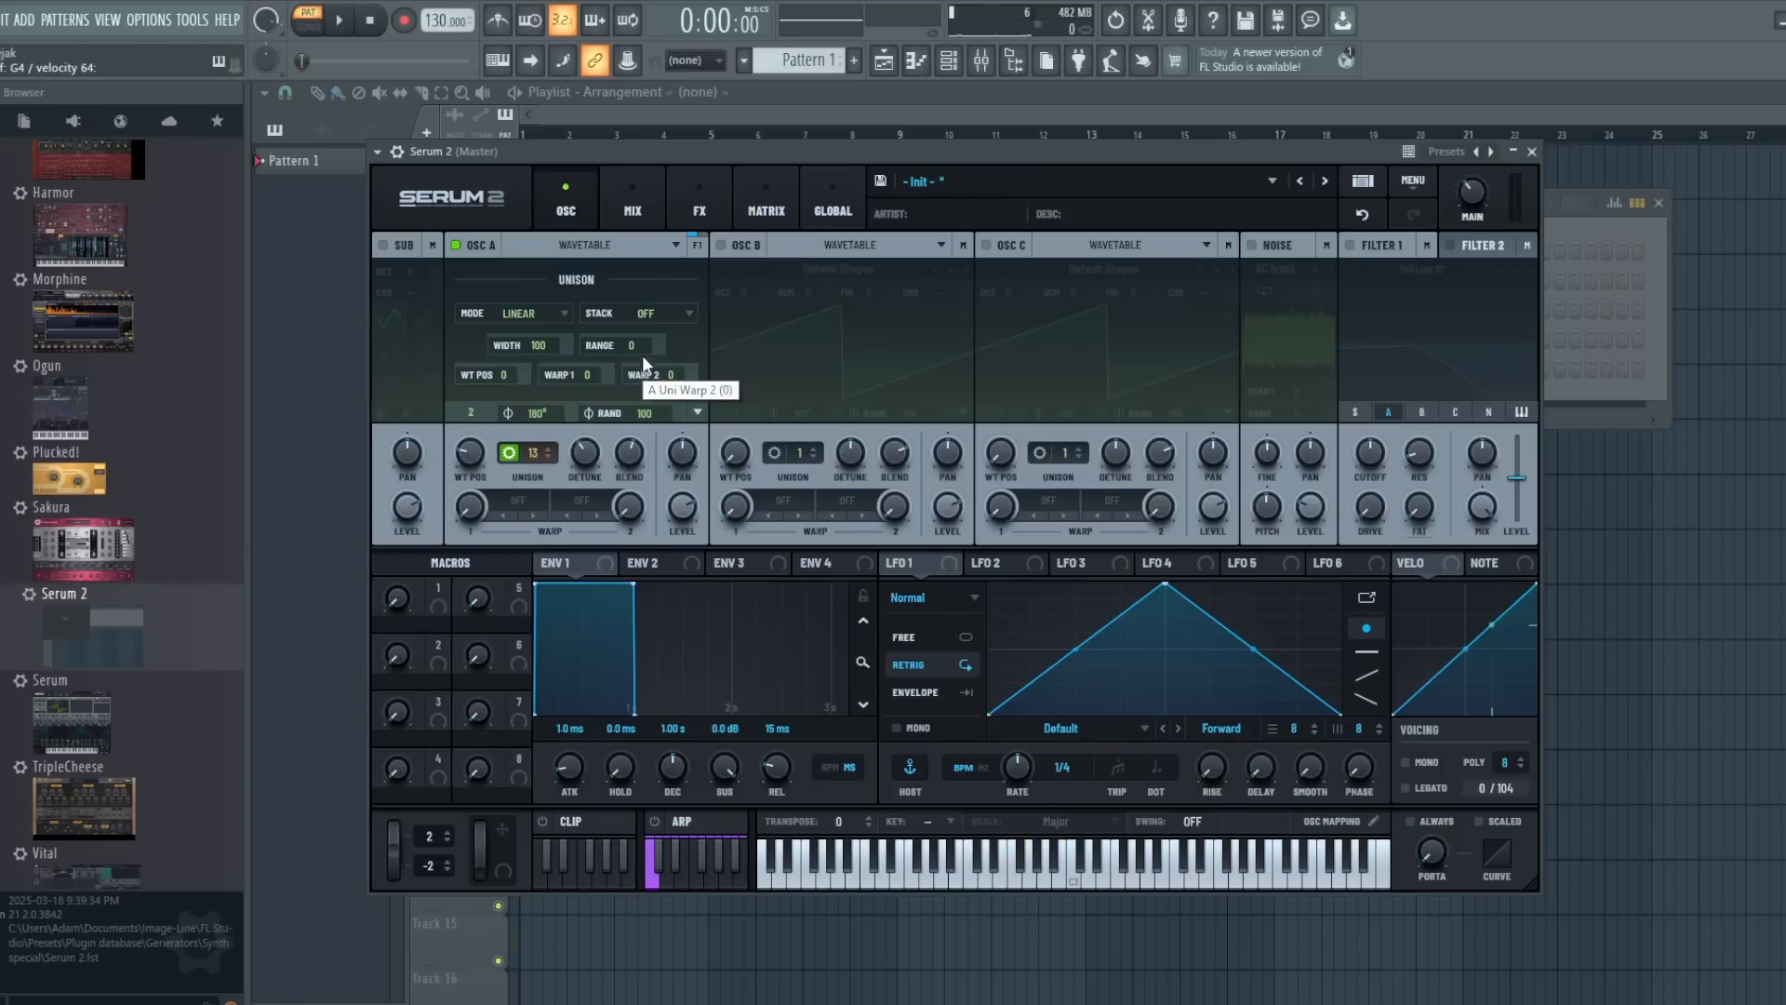
{"action": "mouse_move", "coordinate": [640, 348]}
{"action": "left_mouse_down"}
{"action": "mouse_move", "coordinate": [640, 272]}
{"action": "mouse_move", "coordinate": [642, 351]}
{"action": "mouse_move", "coordinate": [638, 332]}
{"action": "left_mouse_up"}
{"action": "left_click", "coordinate": [622, 247]}
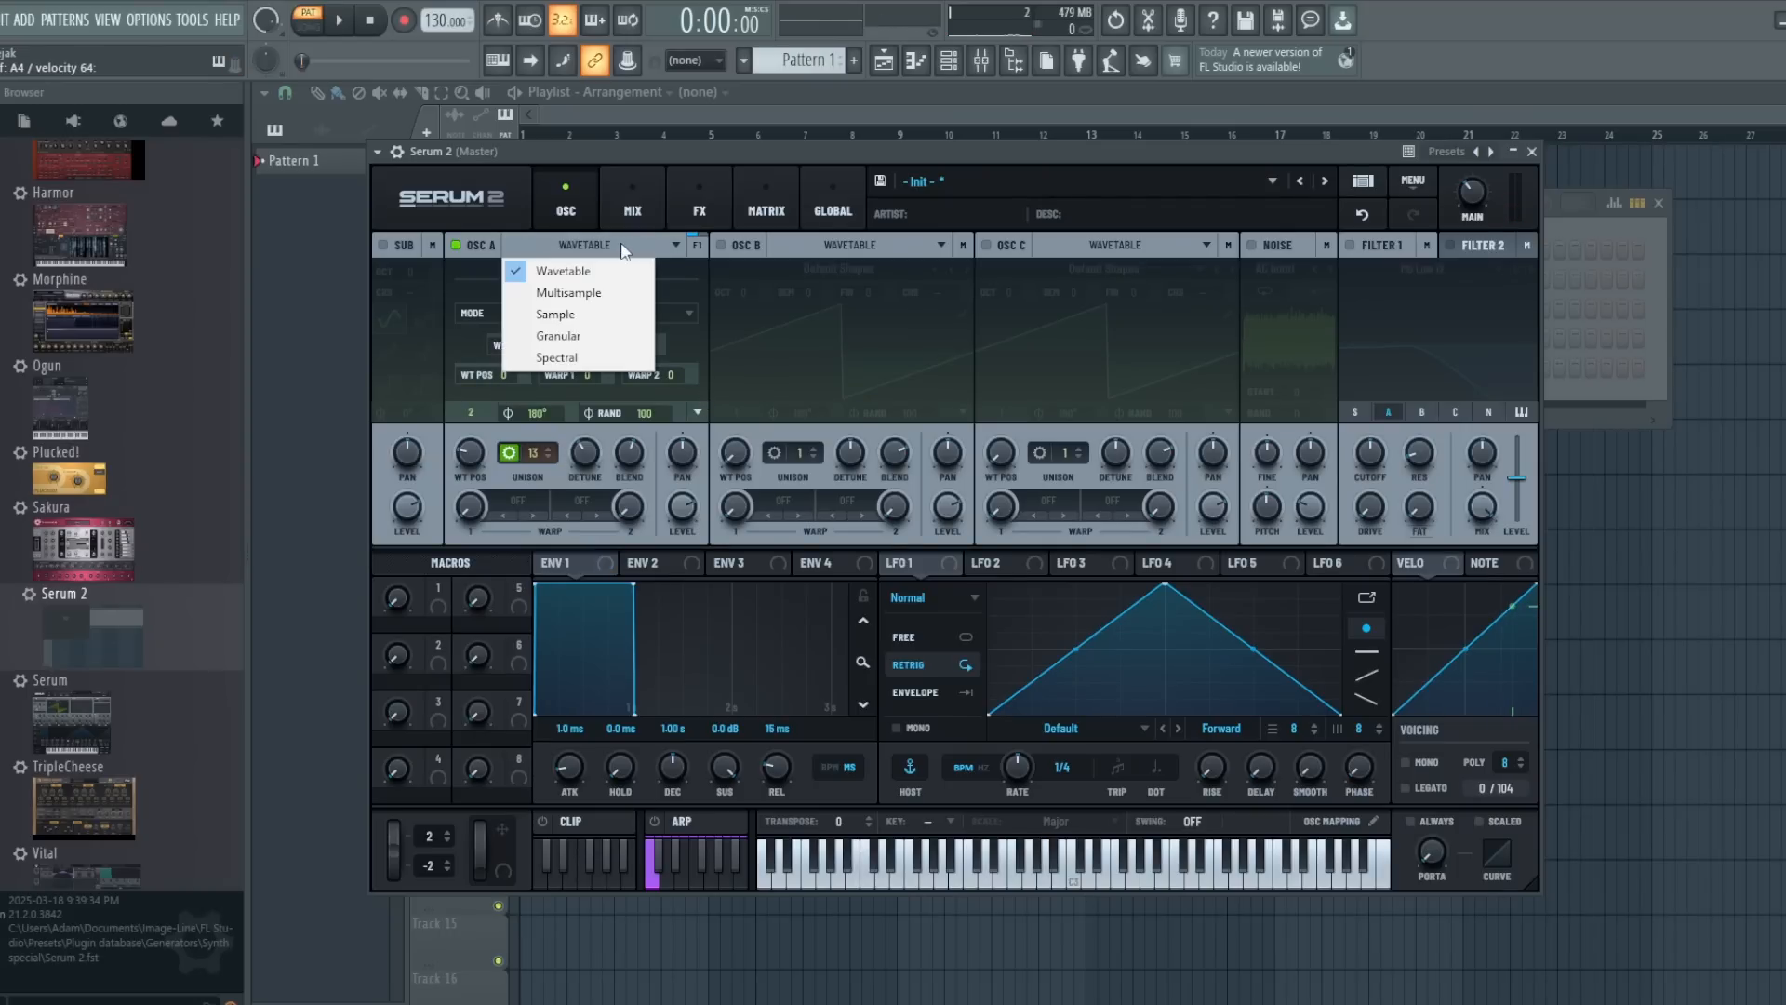
{"action": "left_click", "coordinate": [680, 271]}
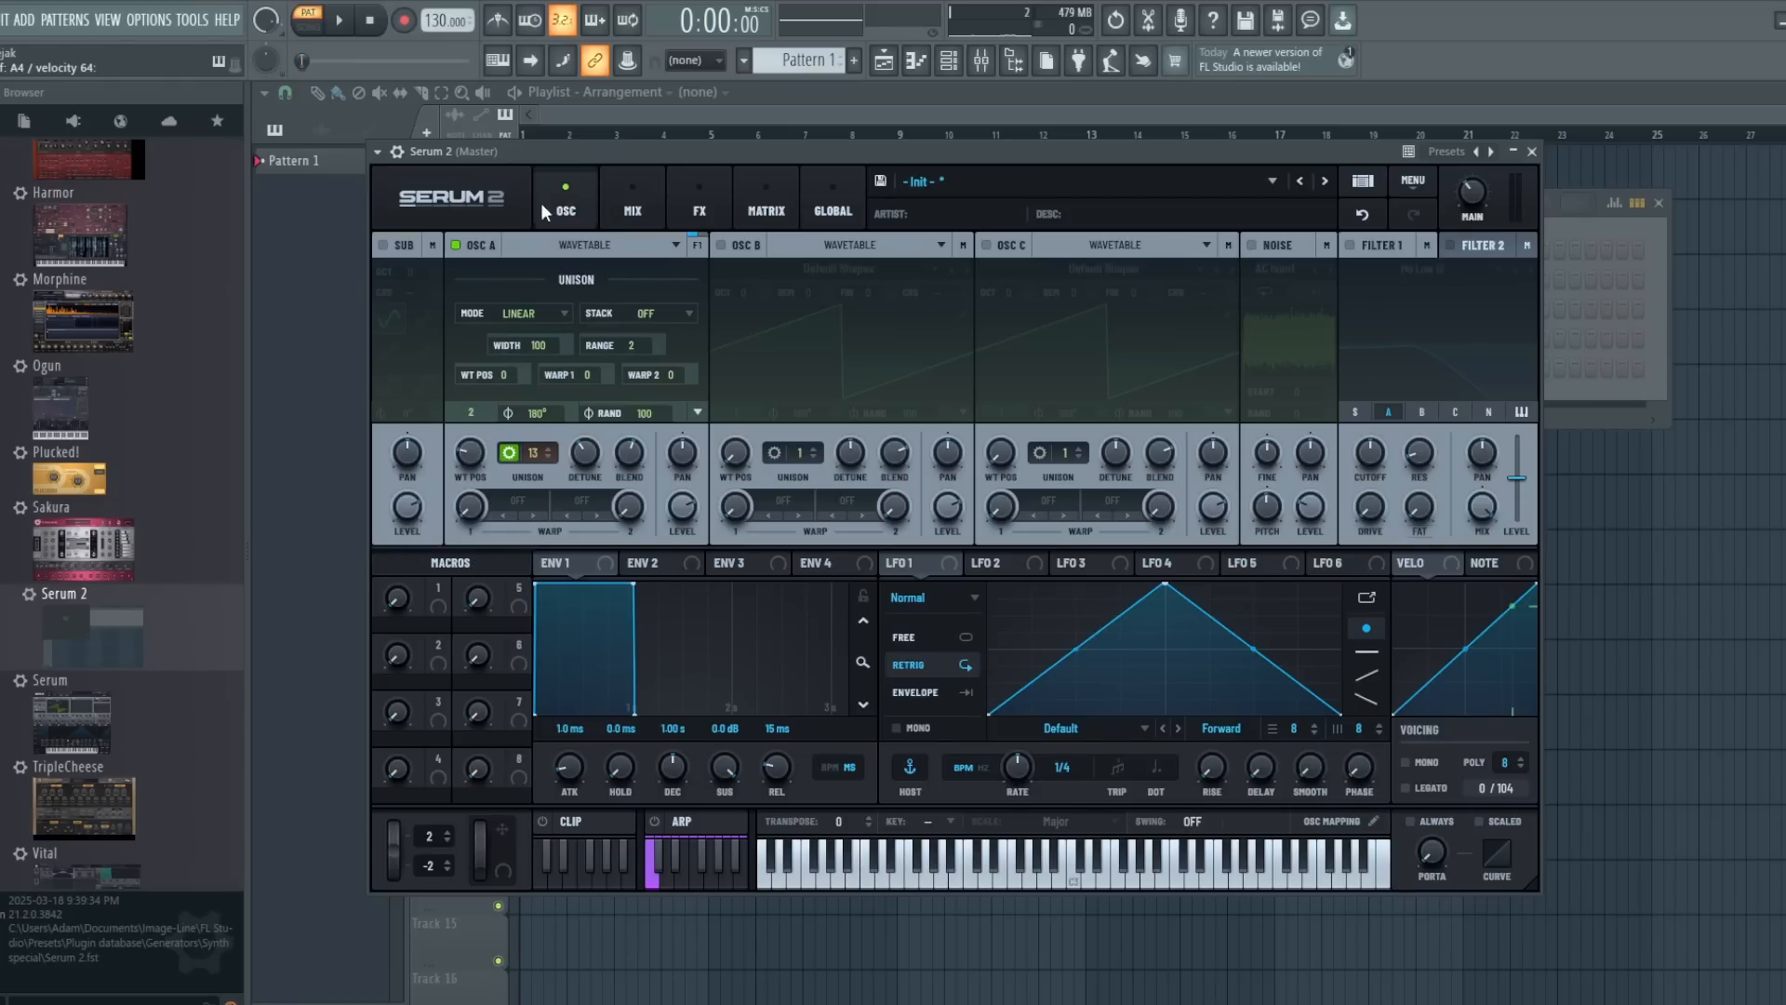
{"action": "left_click", "coordinate": [568, 250]}
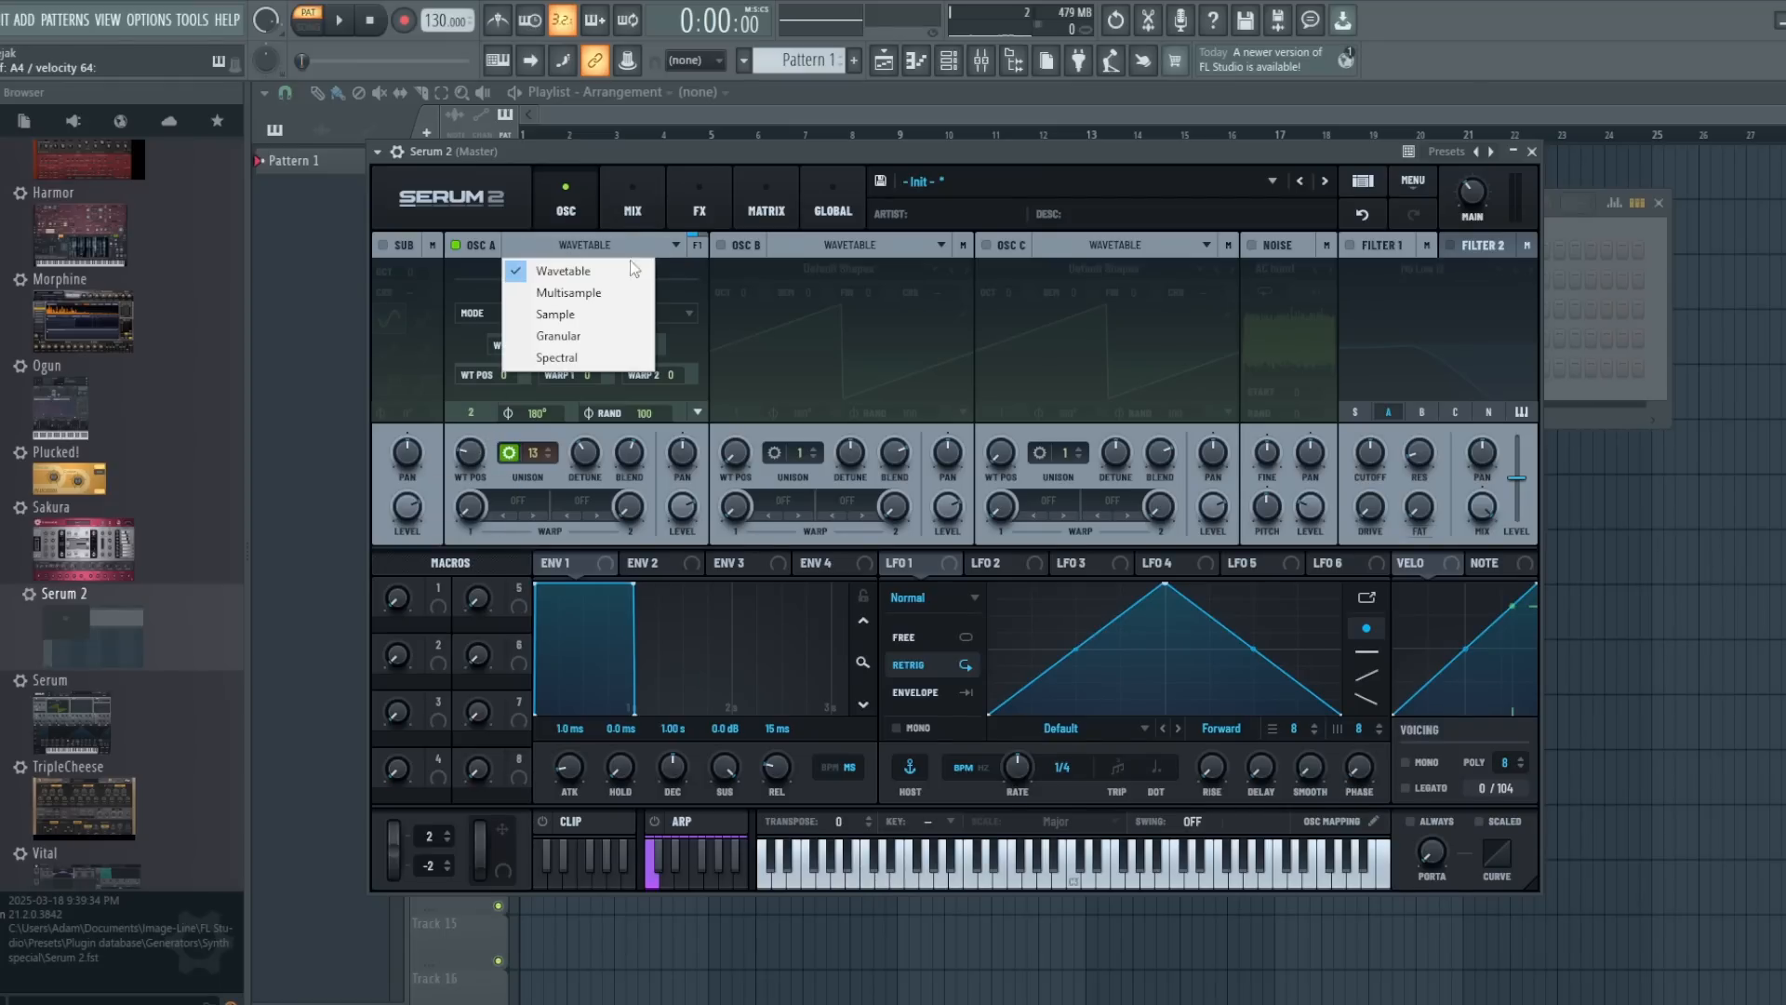
{"action": "left_click", "coordinate": [677, 265]}
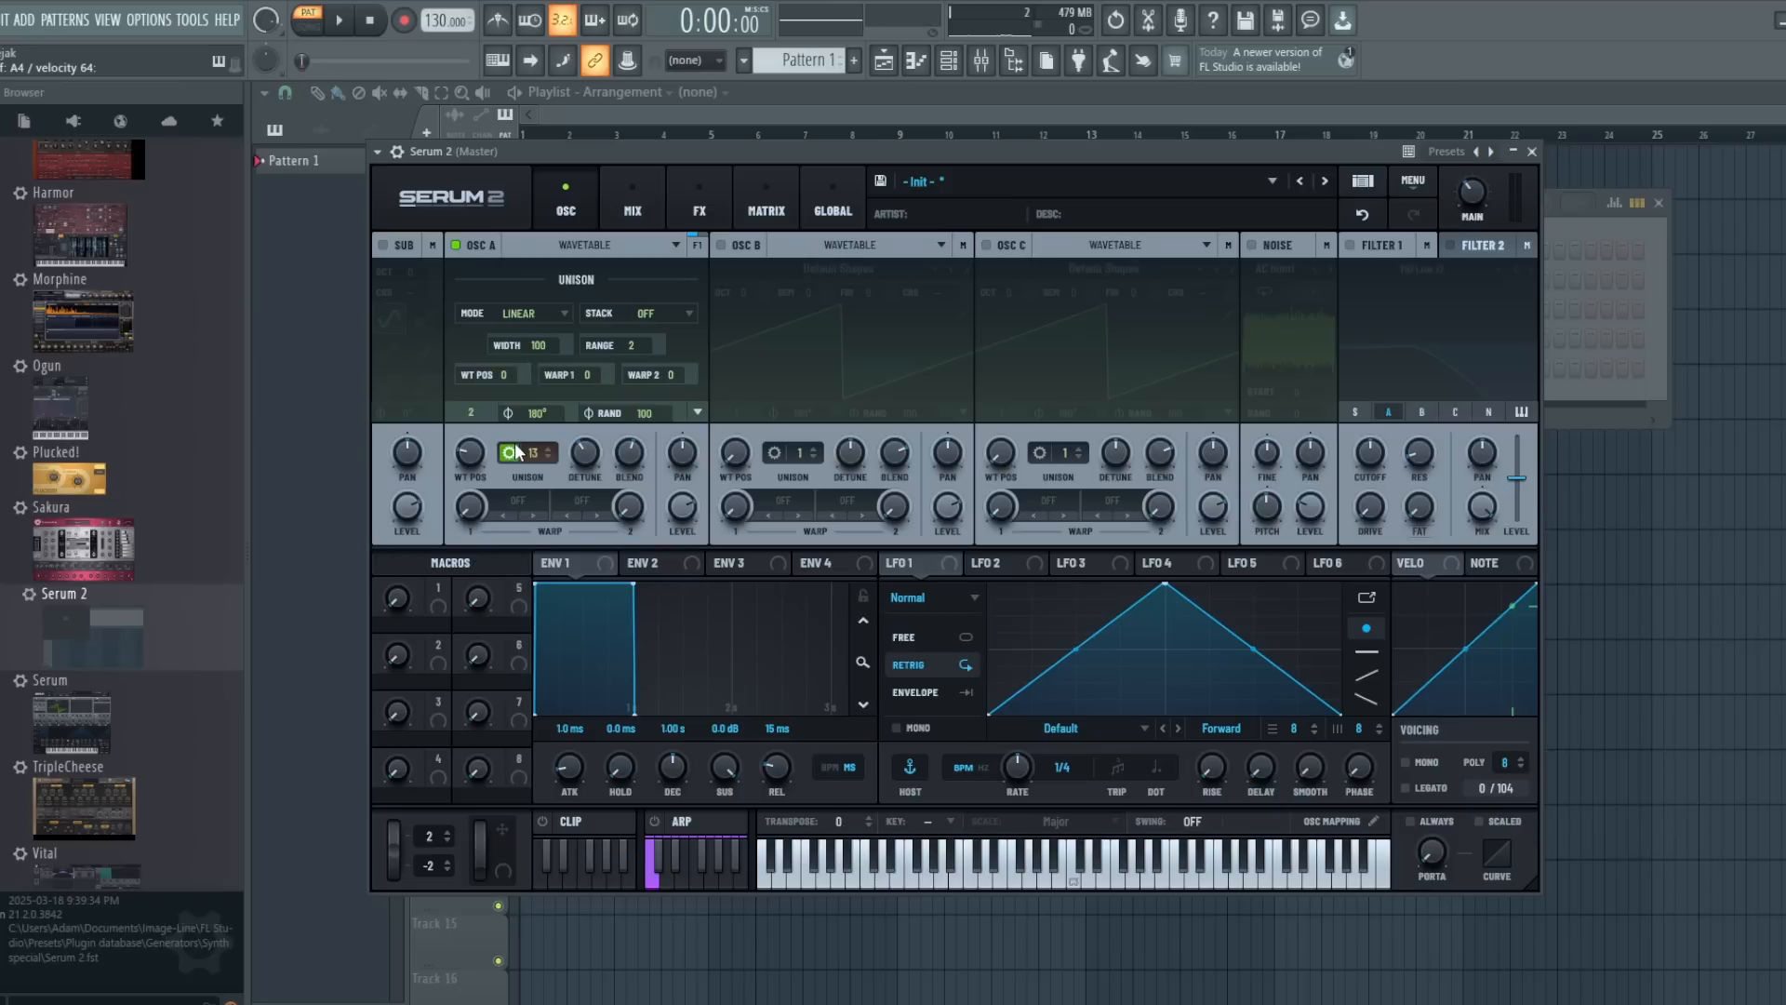
- Load the Analog wavetable MB Saw into oscillator A and lower its wavetable position to 1
{"action": "left_click", "coordinate": [578, 267]}
{"action": "mouse_move", "coordinate": [567, 296]}
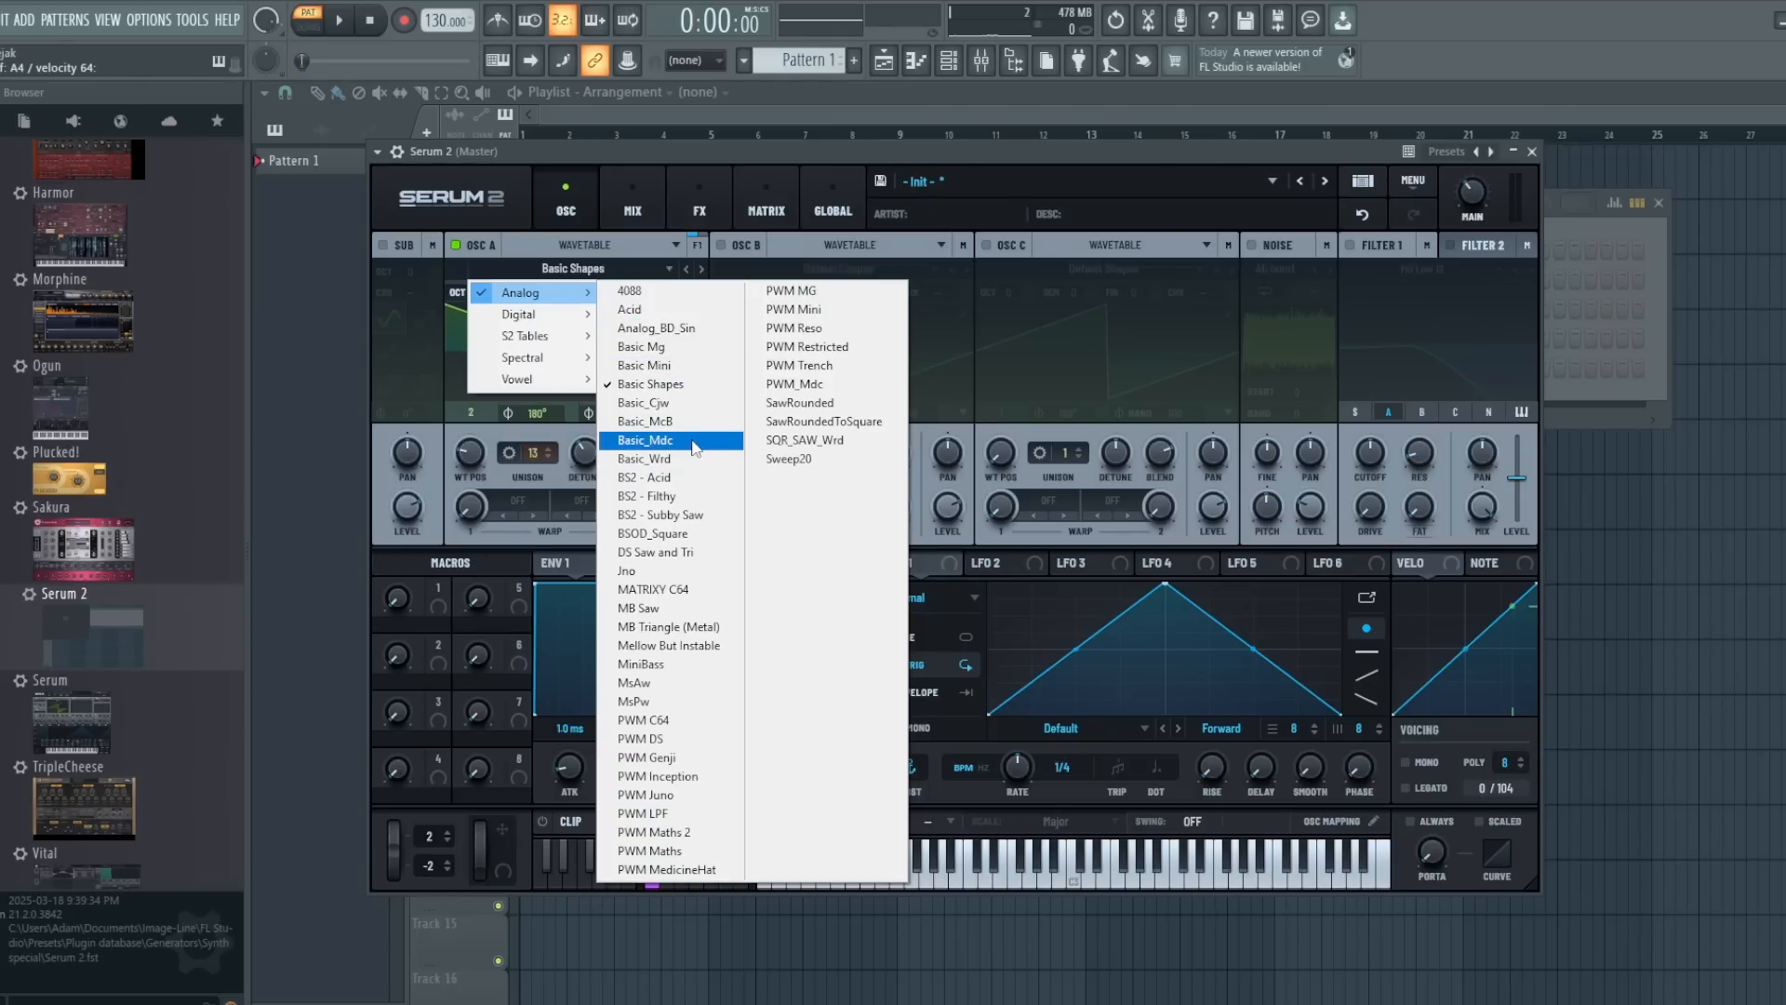
{"action": "left_click", "coordinate": [651, 607]}
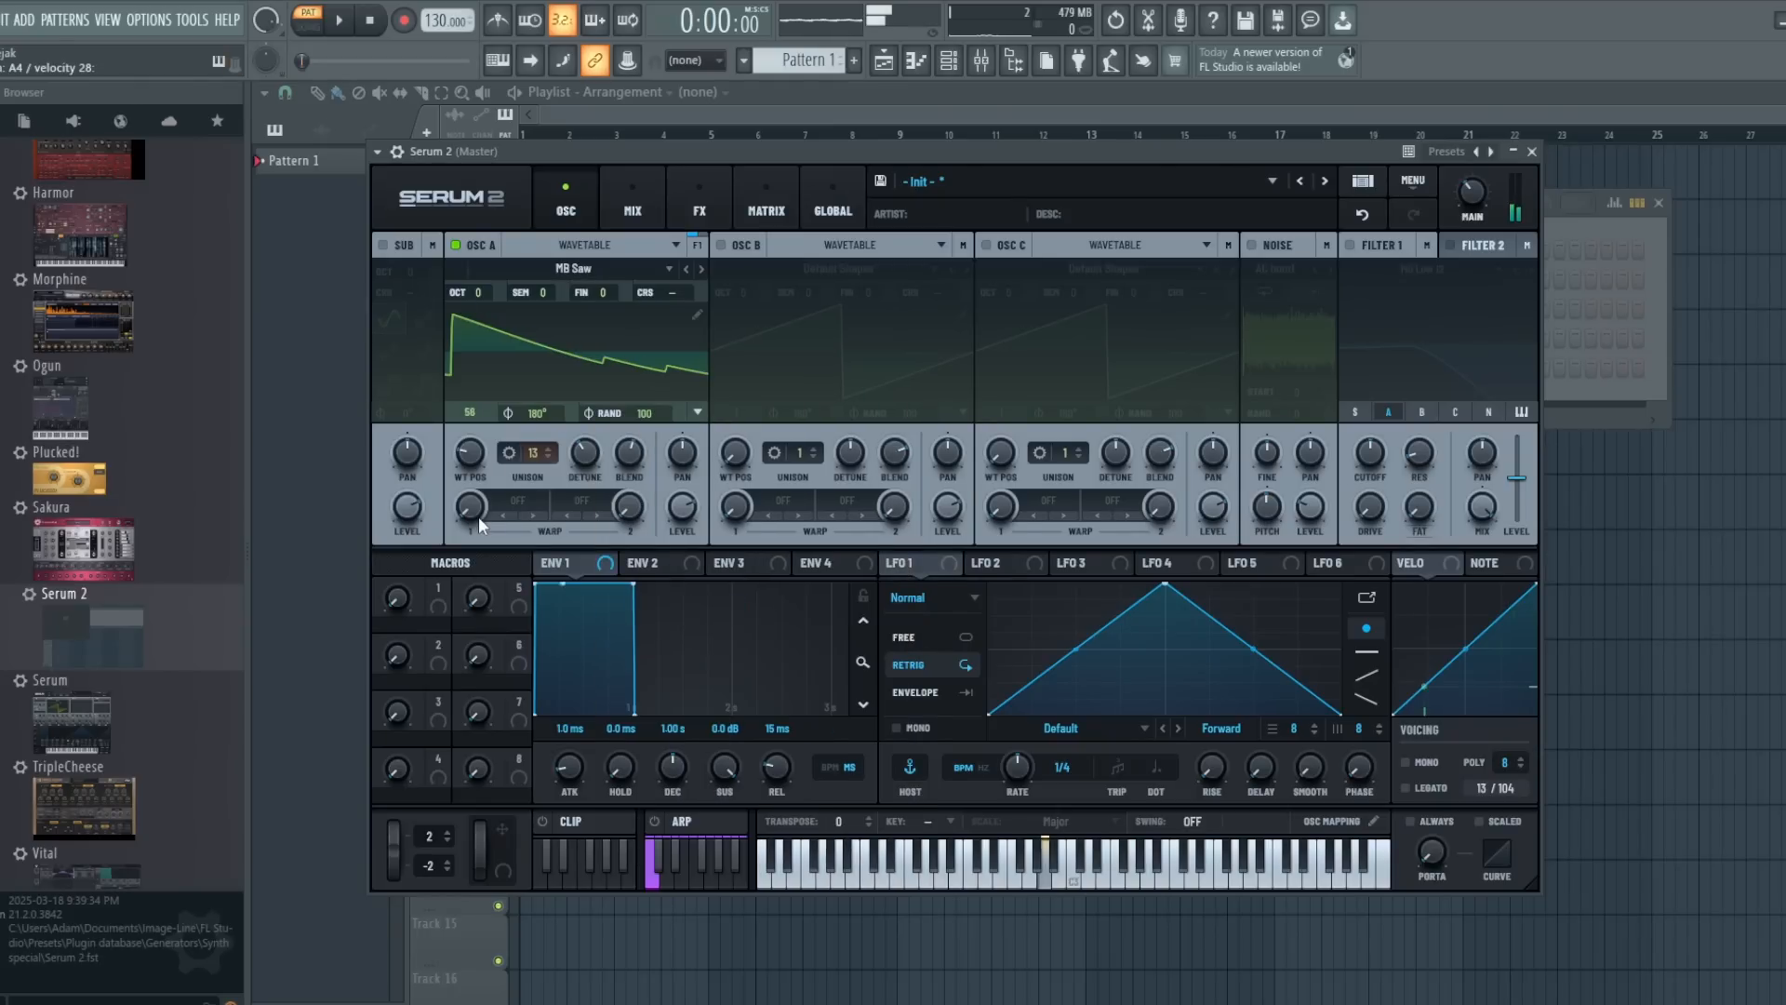
{"action": "left_click_drag", "start_coordinate": [472, 454], "coordinate": [496, 532]}
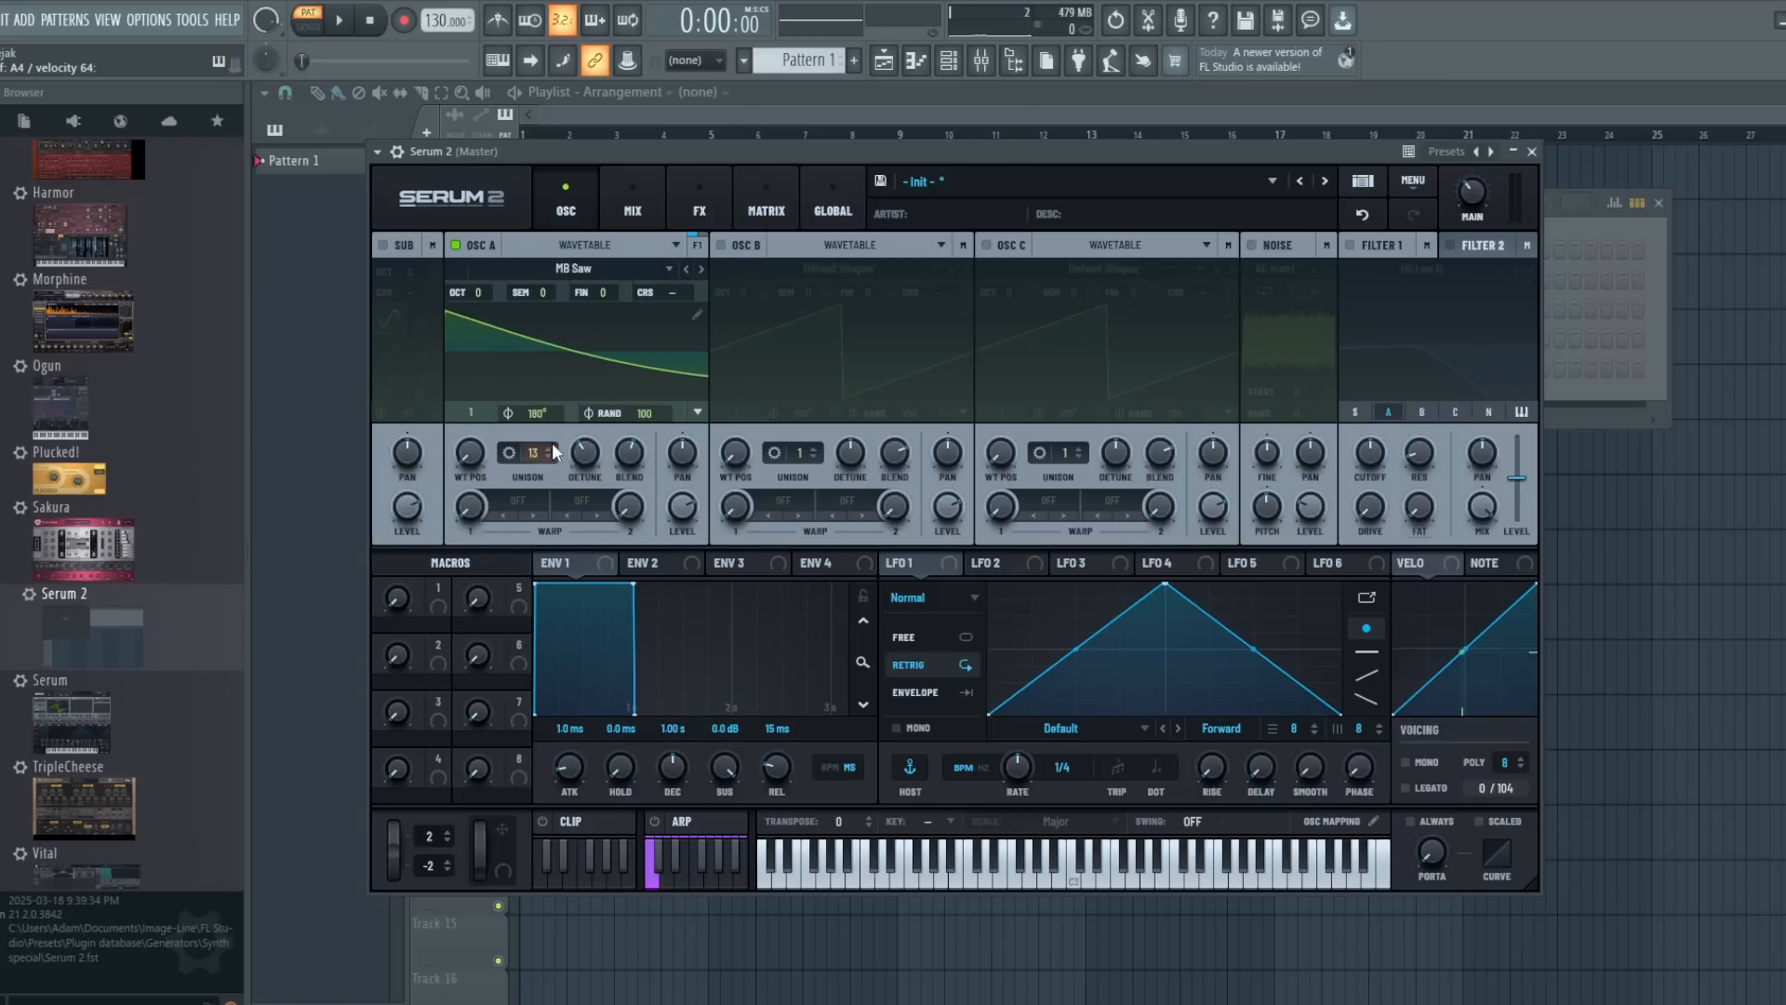
- Try raising the WT Pos amount in oscillator A's unison settings and return it to 0
{"action": "left_click", "coordinate": [508, 454]}
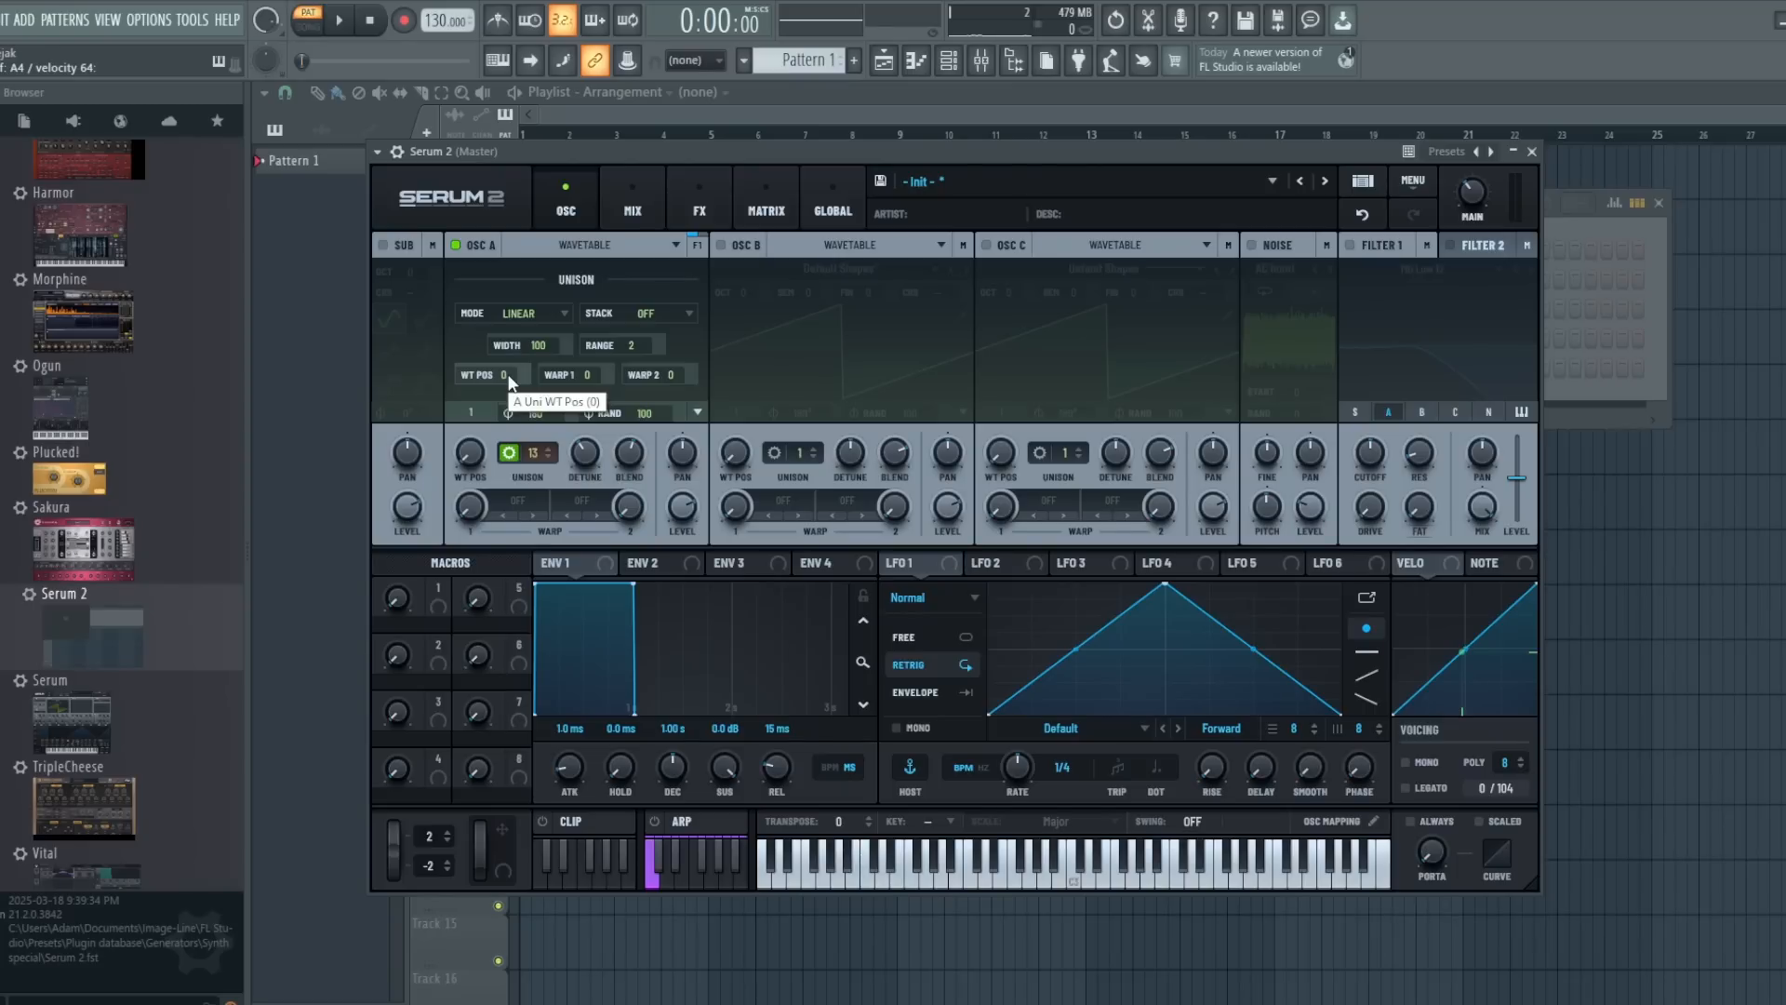
{"action": "left_click_drag", "start_coordinate": [508, 375], "coordinate": [506, 300]}
{"action": "left_click_drag", "start_coordinate": [493, 374], "coordinate": [505, 450]}
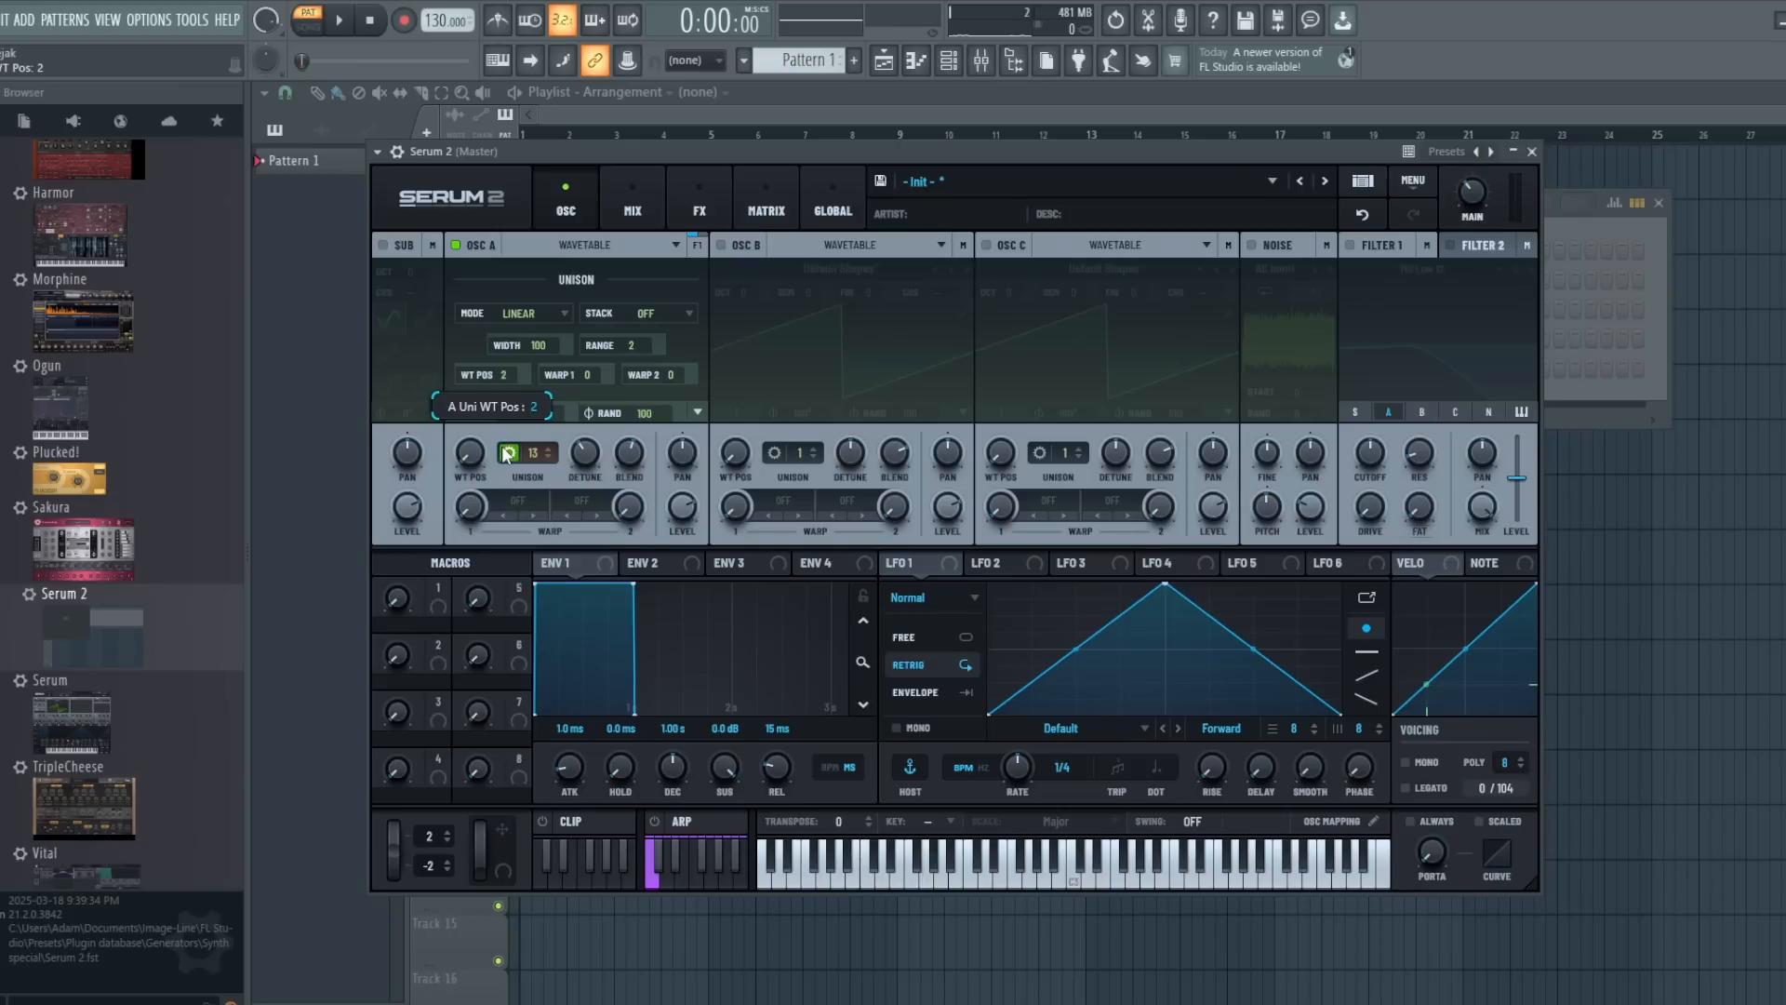
{"action": "left_click", "coordinate": [507, 454]}
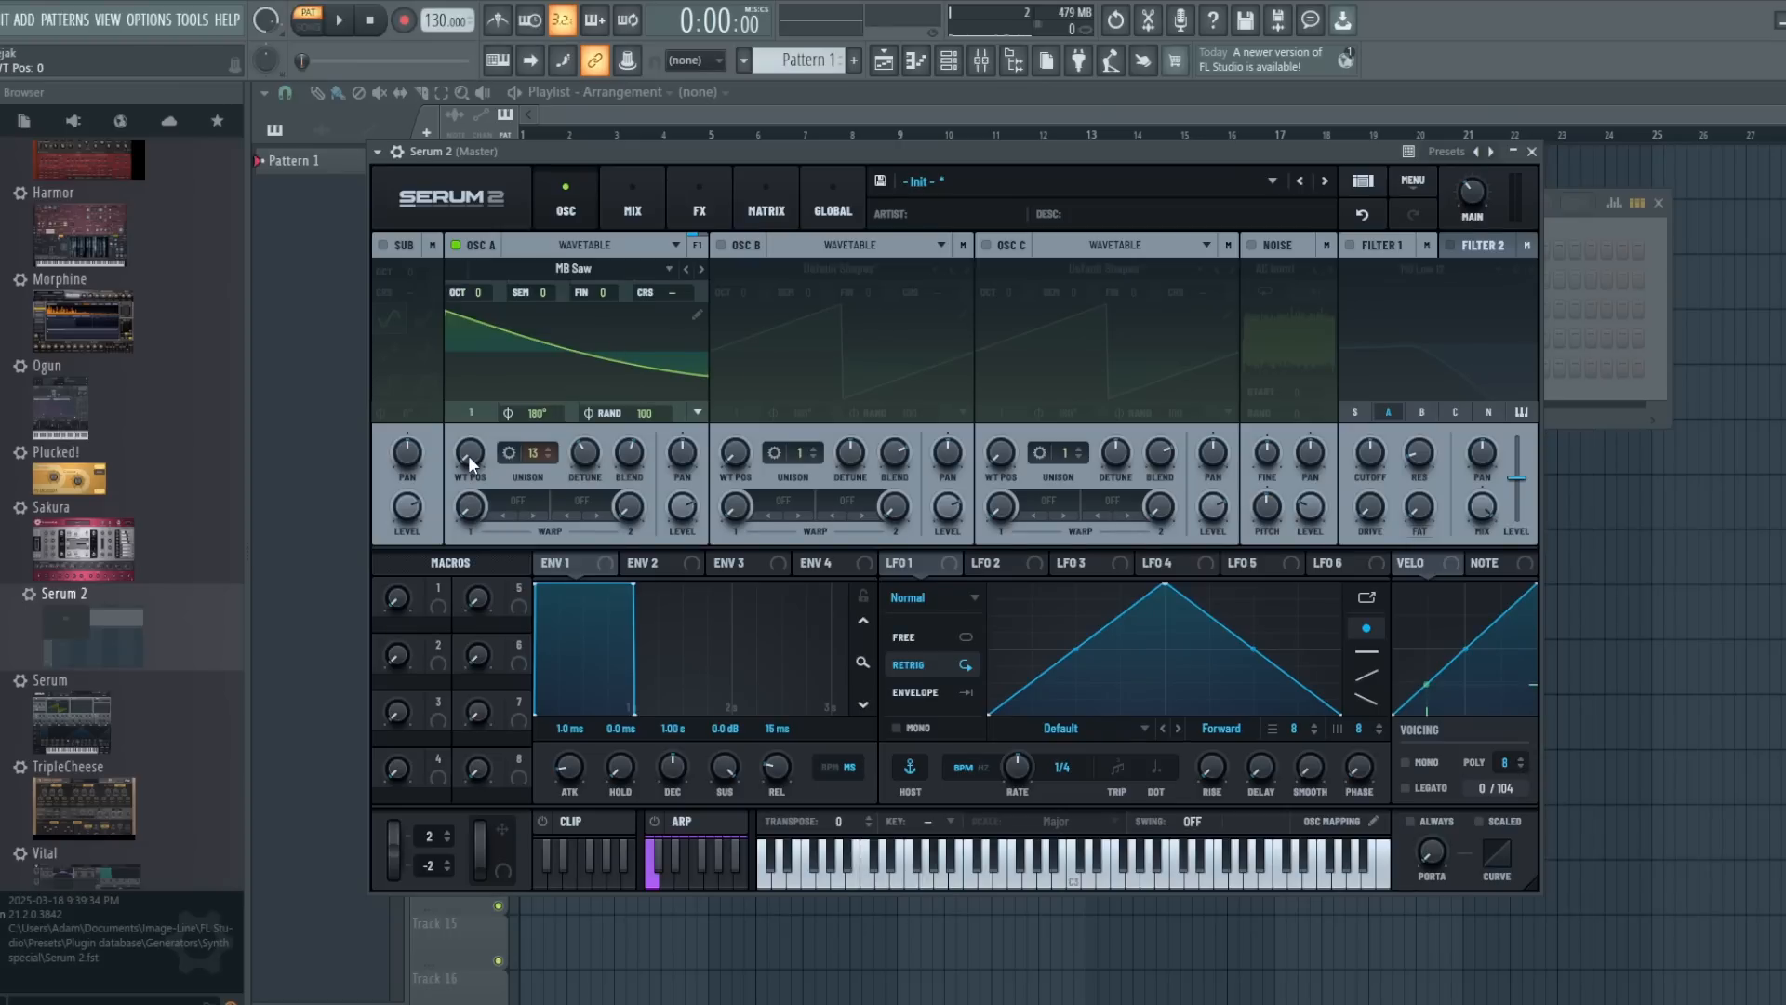
- Sweep oscillator A's main wavetable position through MB Saw and bring it back to 1
{"action": "mouse_move", "coordinate": [467, 455]}
{"action": "left_mouse_down"}
{"action": "mouse_move", "coordinate": [467, 289]}
{"action": "mouse_move", "coordinate": [467, 455]}
{"action": "left_mouse_up"}
{"action": "mouse_move", "coordinate": [477, 457]}
{"action": "left_mouse_down"}
{"action": "mouse_move", "coordinate": [465, 219]}
{"action": "mouse_move", "coordinate": [471, 490]}
{"action": "left_mouse_up"}
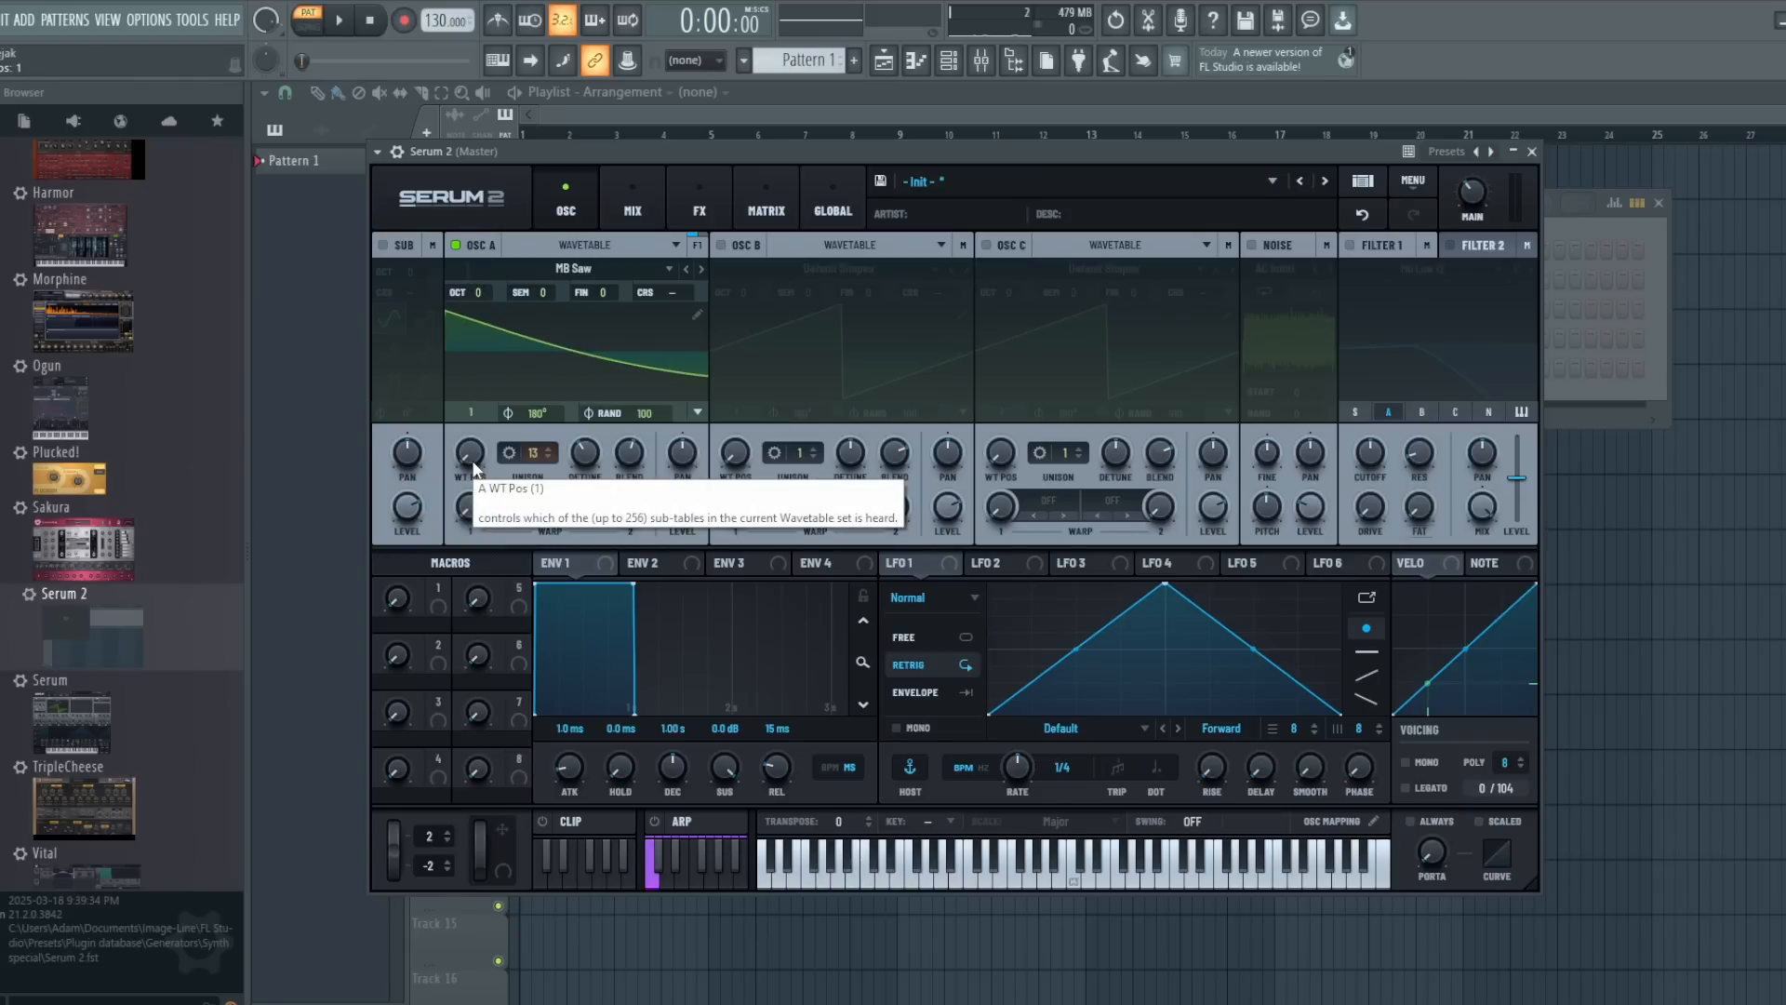
{"action": "left_click_drag", "start_coordinate": [475, 465], "coordinate": [501, 519]}
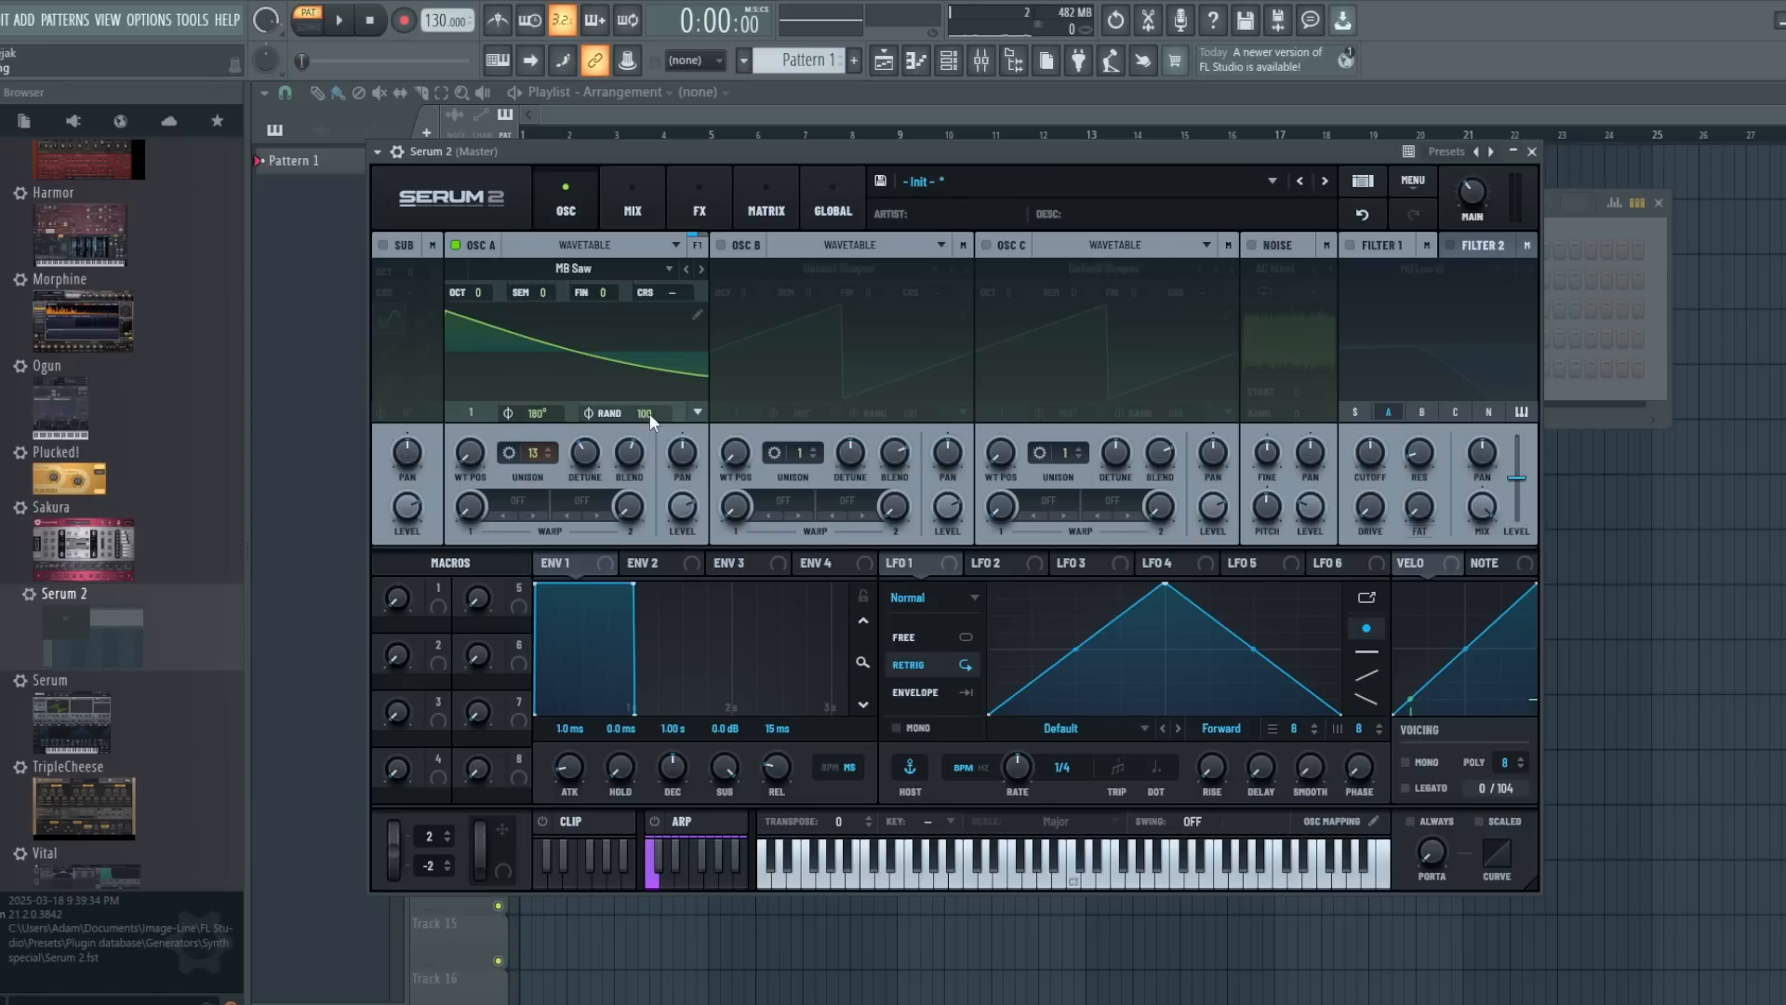
{"action": "left_click", "coordinate": [504, 452]}
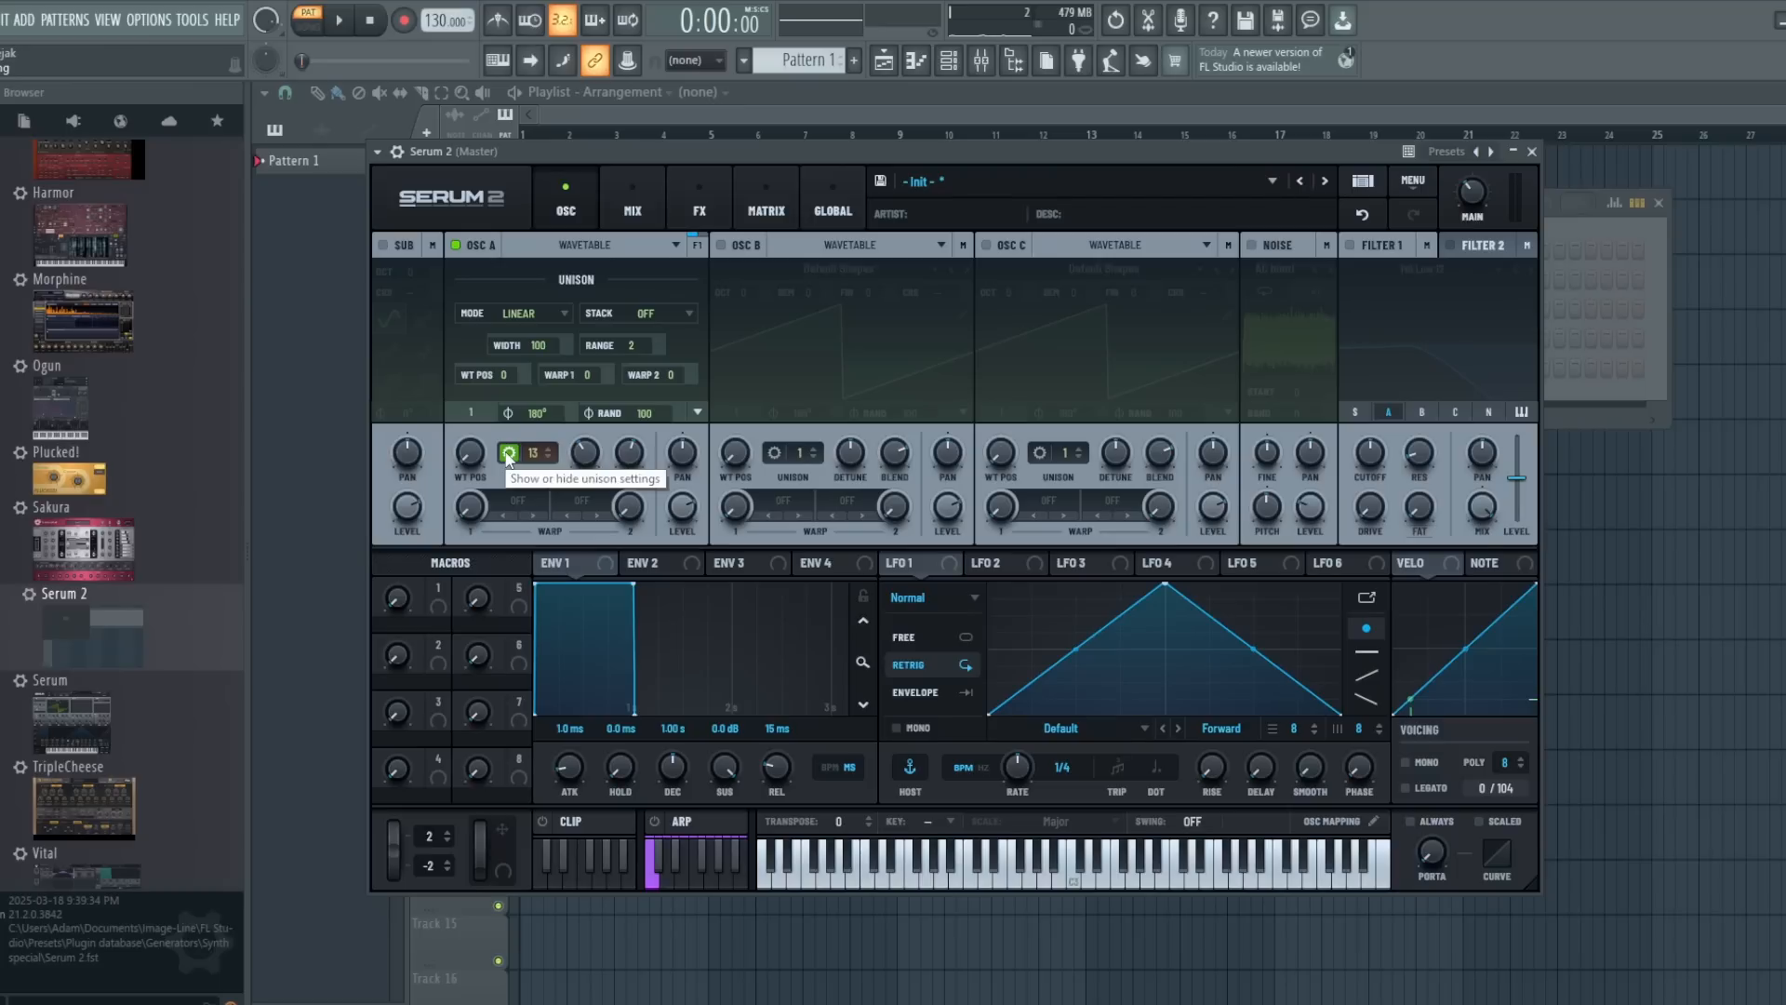
{"action": "left_click", "coordinate": [508, 453]}
{"action": "left_click", "coordinate": [506, 453]}
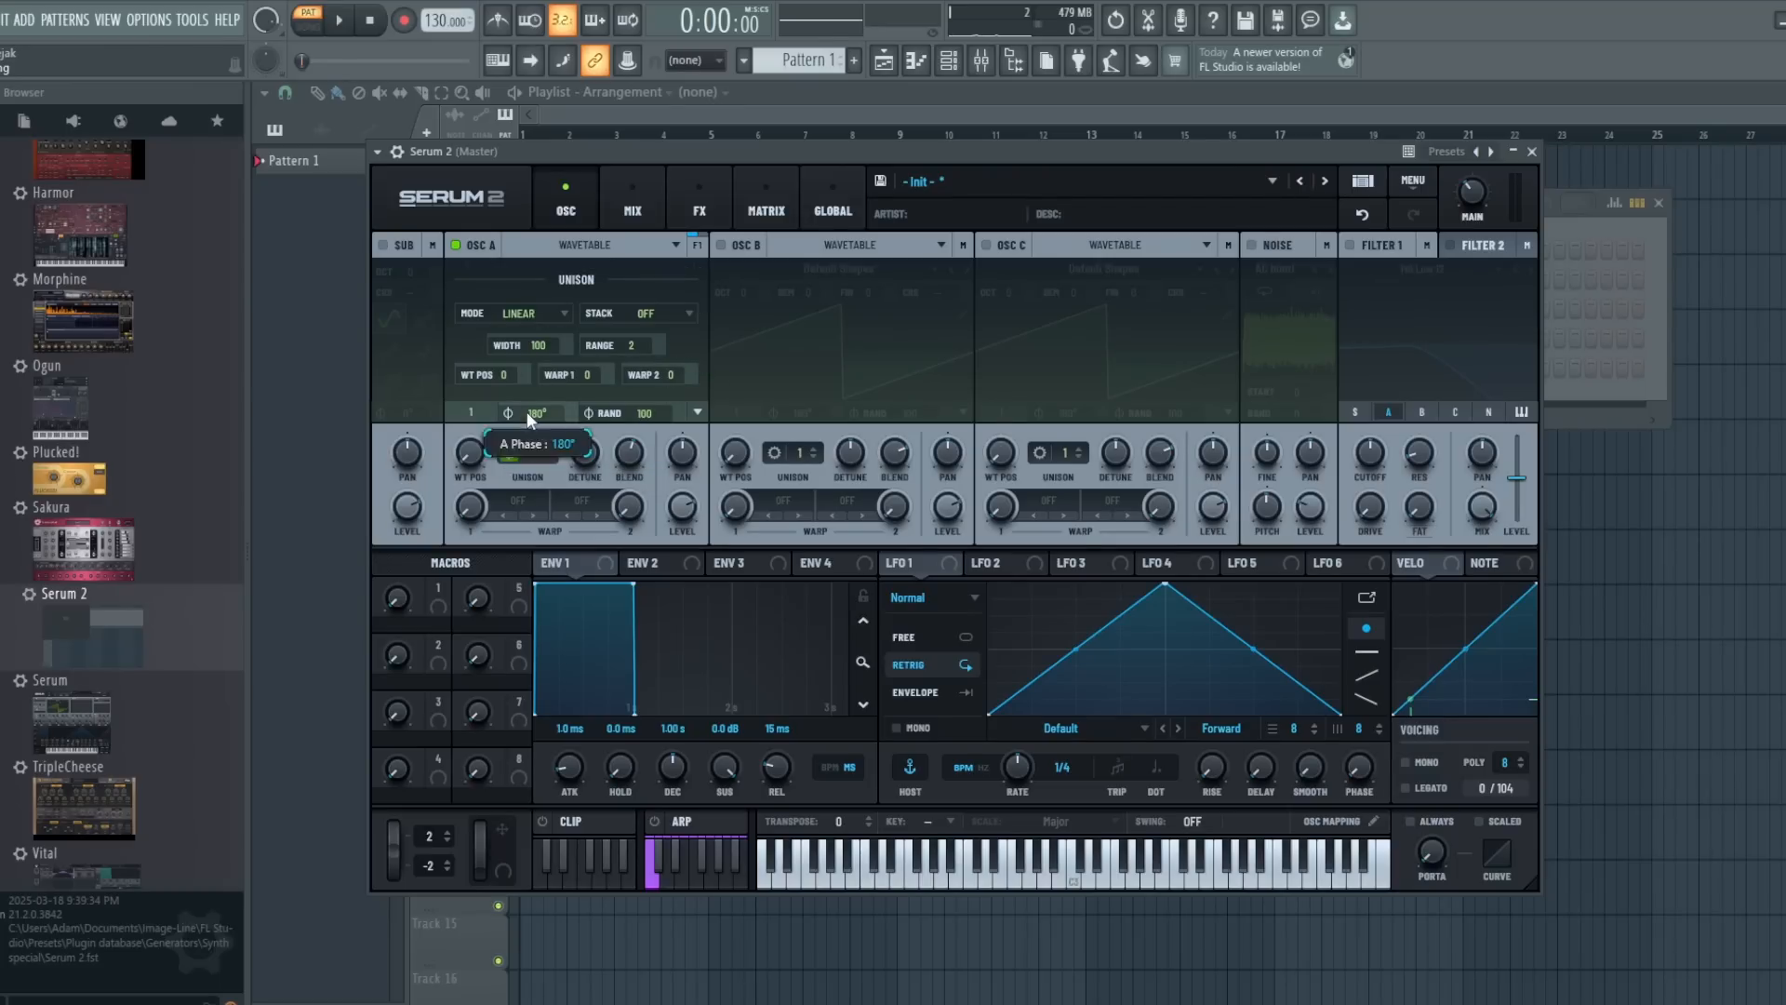
{"action": "left_click", "coordinate": [509, 452]}
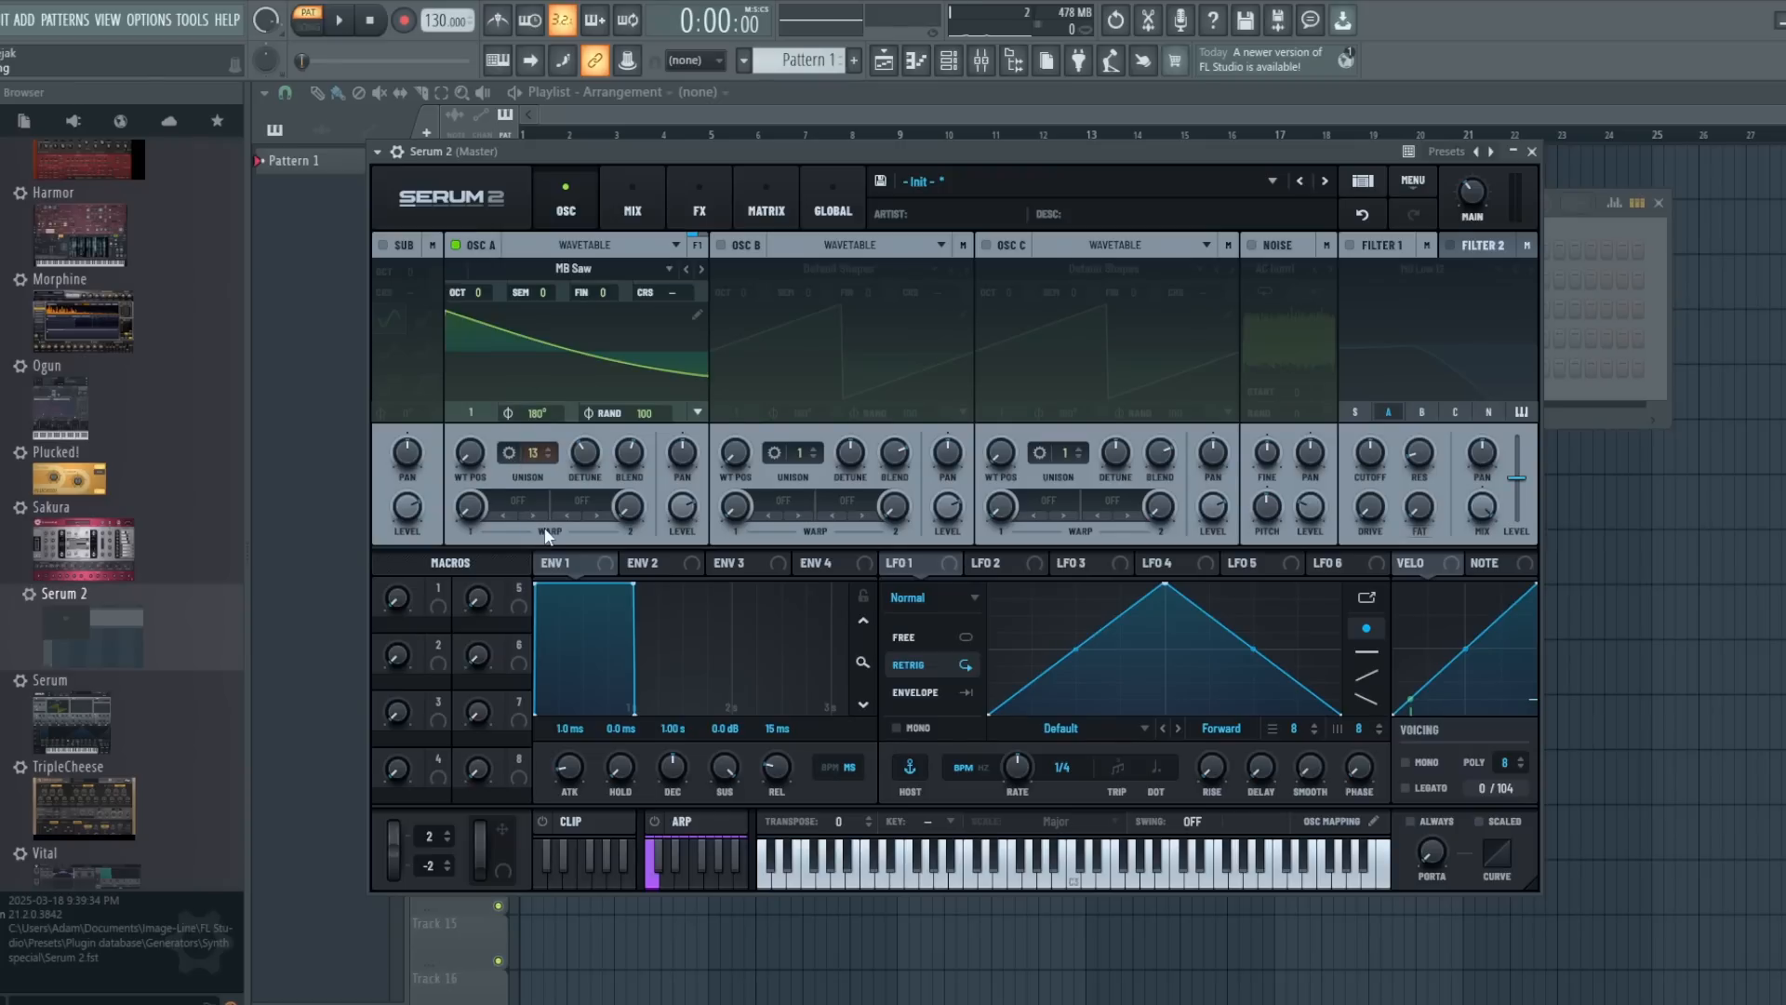
- Set oscillator A's first warp to the Alt Warp mode Bend + and try out its warp amount
{"action": "left_click", "coordinate": [516, 503]}
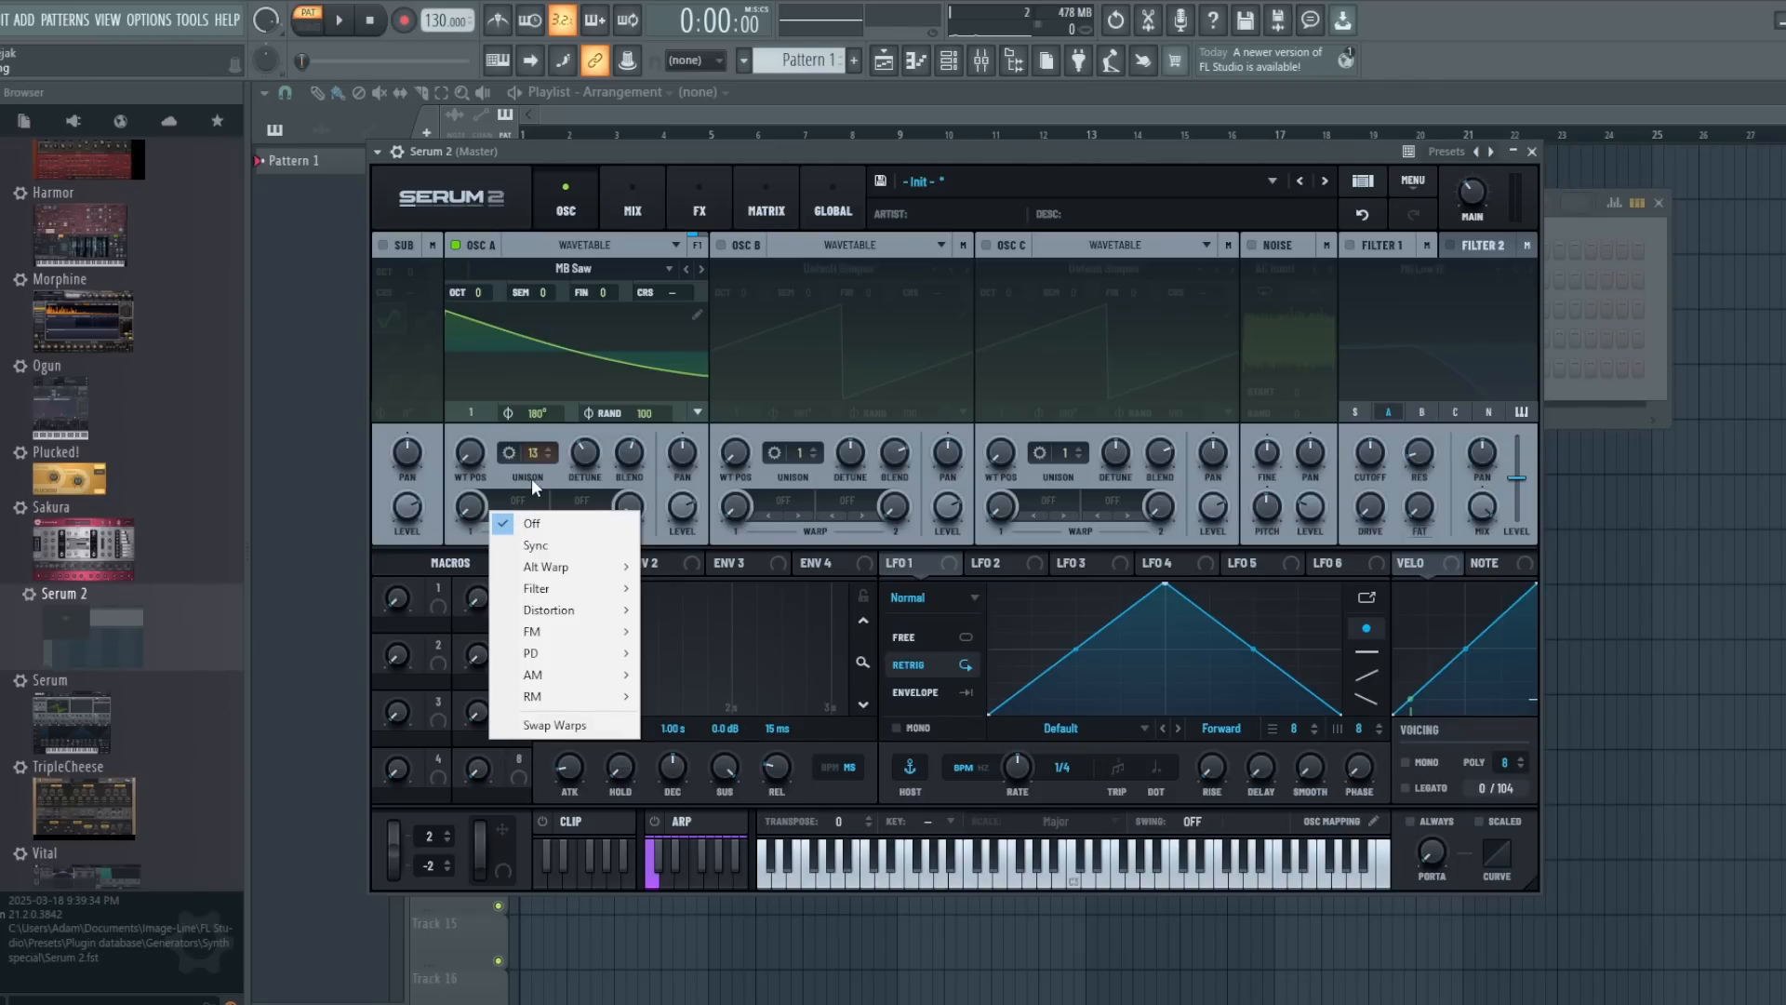
{"action": "mouse_move", "coordinate": [546, 596]}
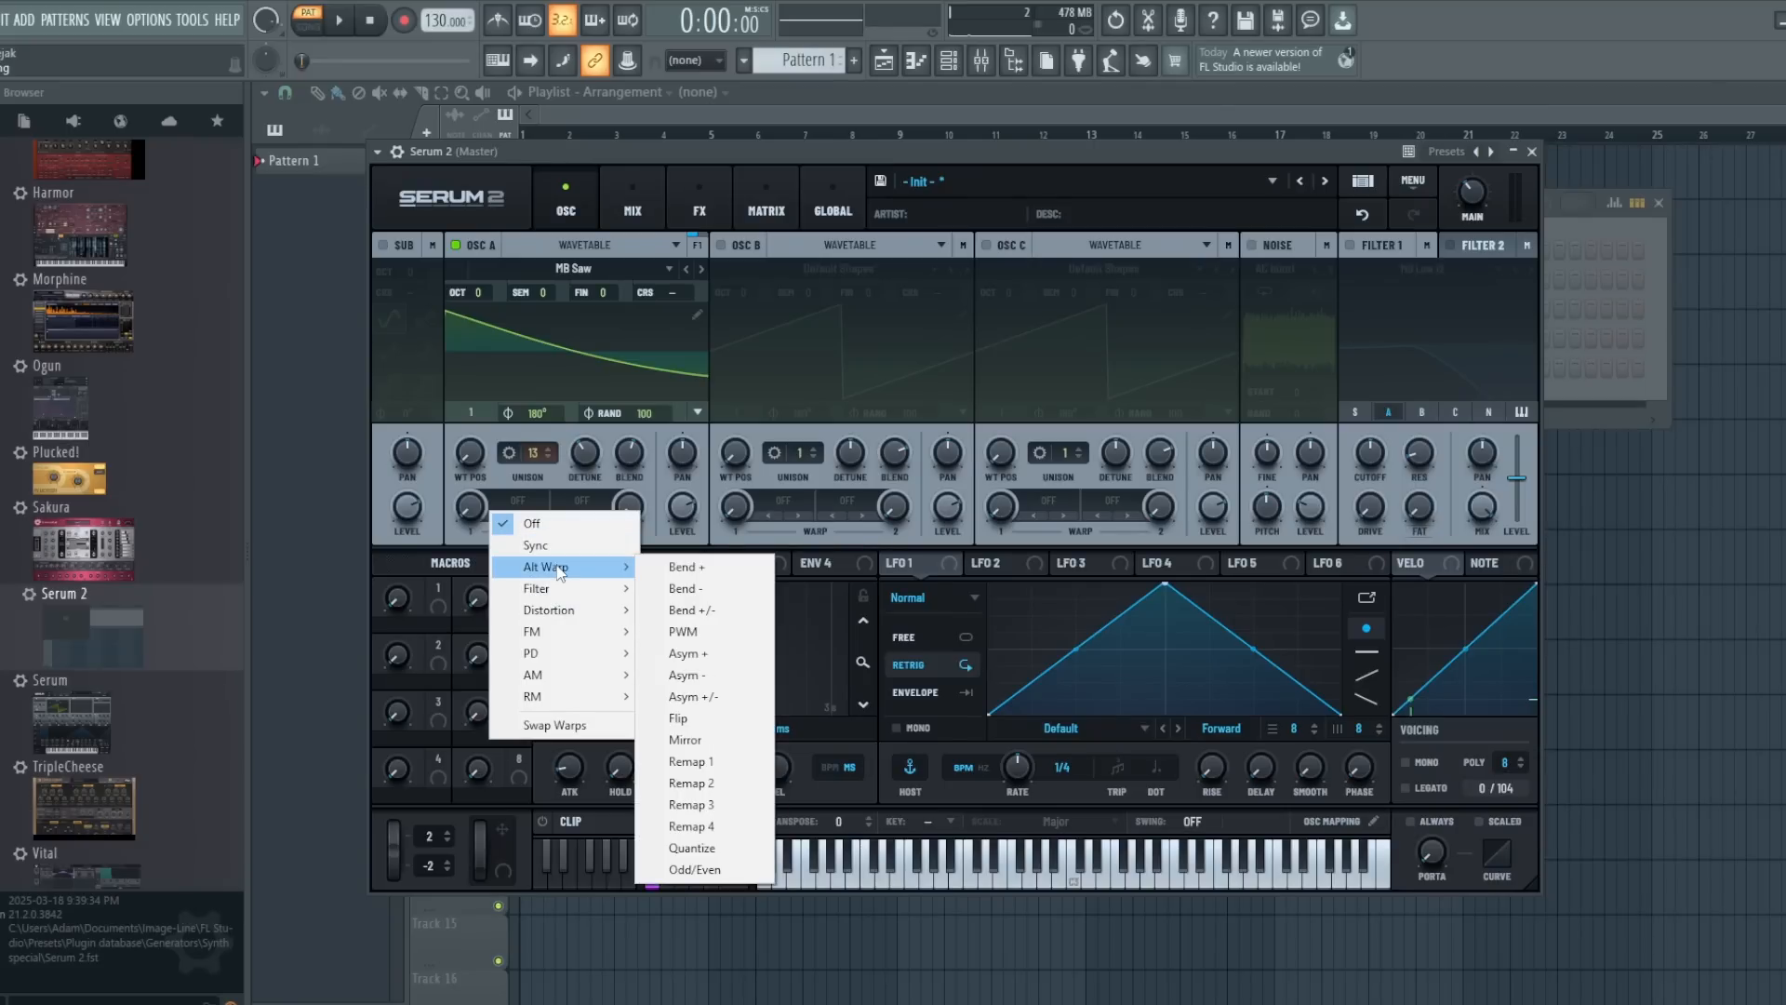
{"action": "left_click", "coordinate": [684, 566]}
{"action": "mouse_move", "coordinate": [468, 516]}
{"action": "left_mouse_down"}
{"action": "mouse_move", "coordinate": [463, 322]}
{"action": "mouse_move", "coordinate": [467, 538]}
{"action": "left_mouse_up"}
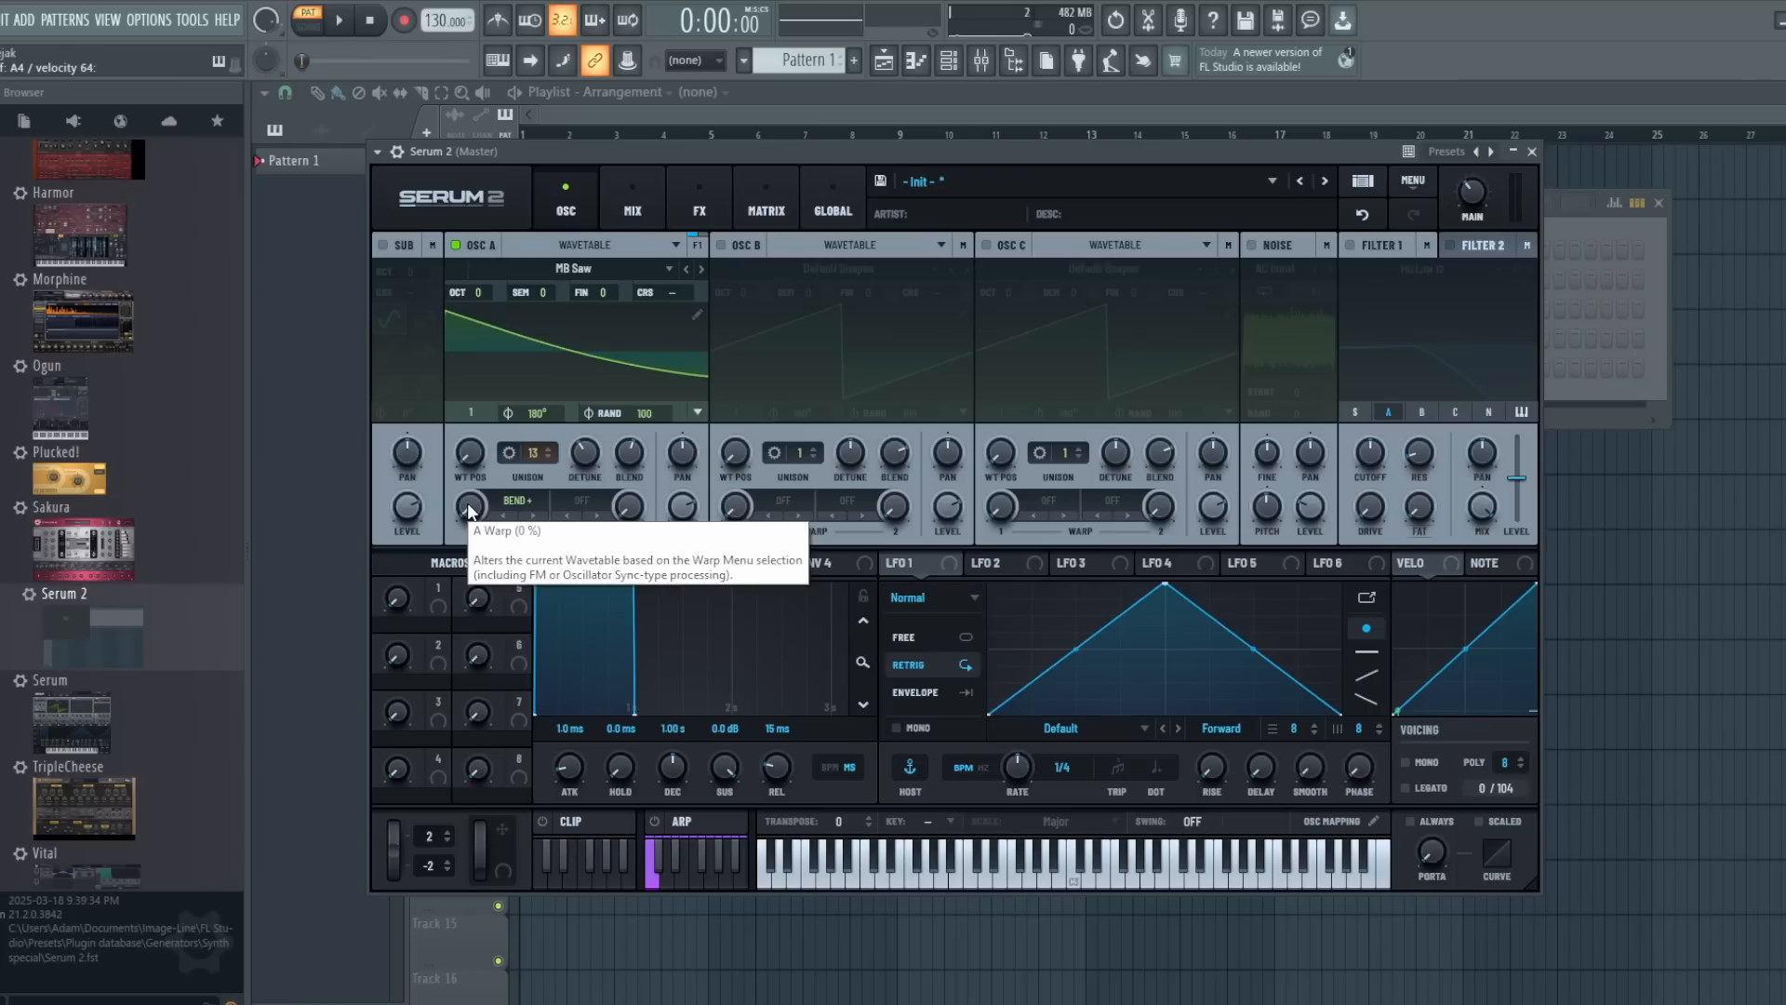
- Set oscillator A's second warp to the Tube distortion and adjust the amounts of both warps
{"action": "left_click", "coordinate": [599, 504]}
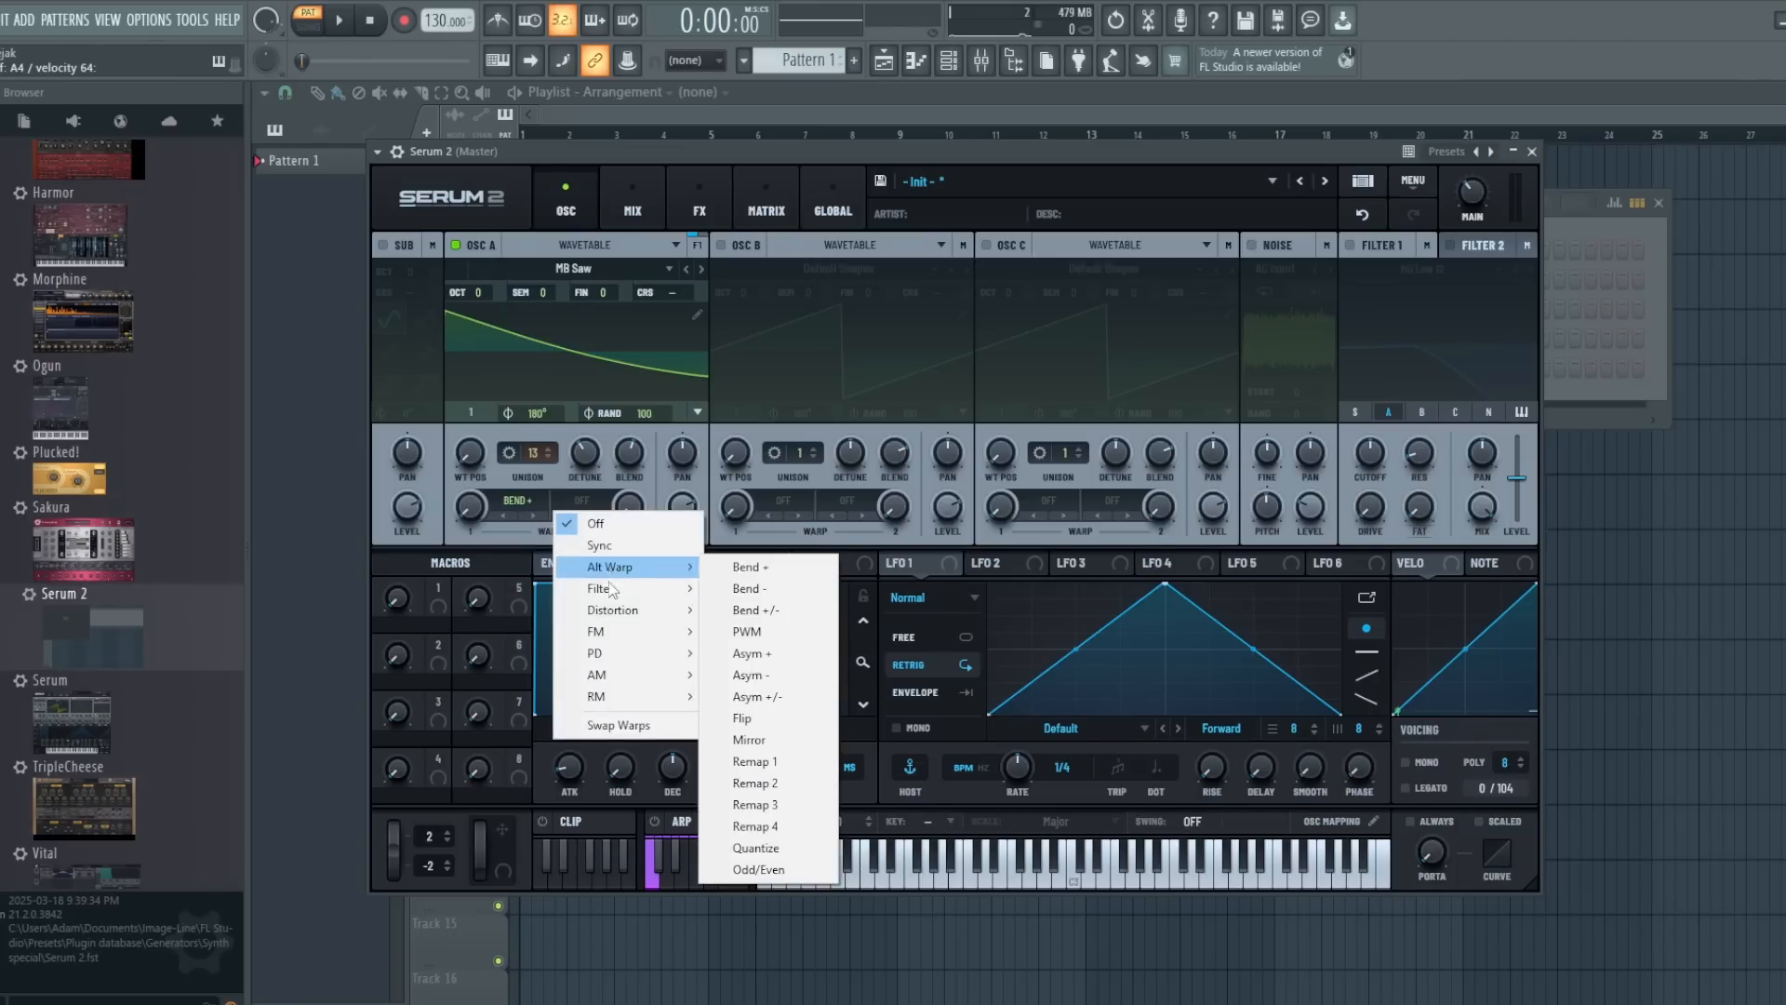
{"action": "mouse_move", "coordinate": [613, 618]}
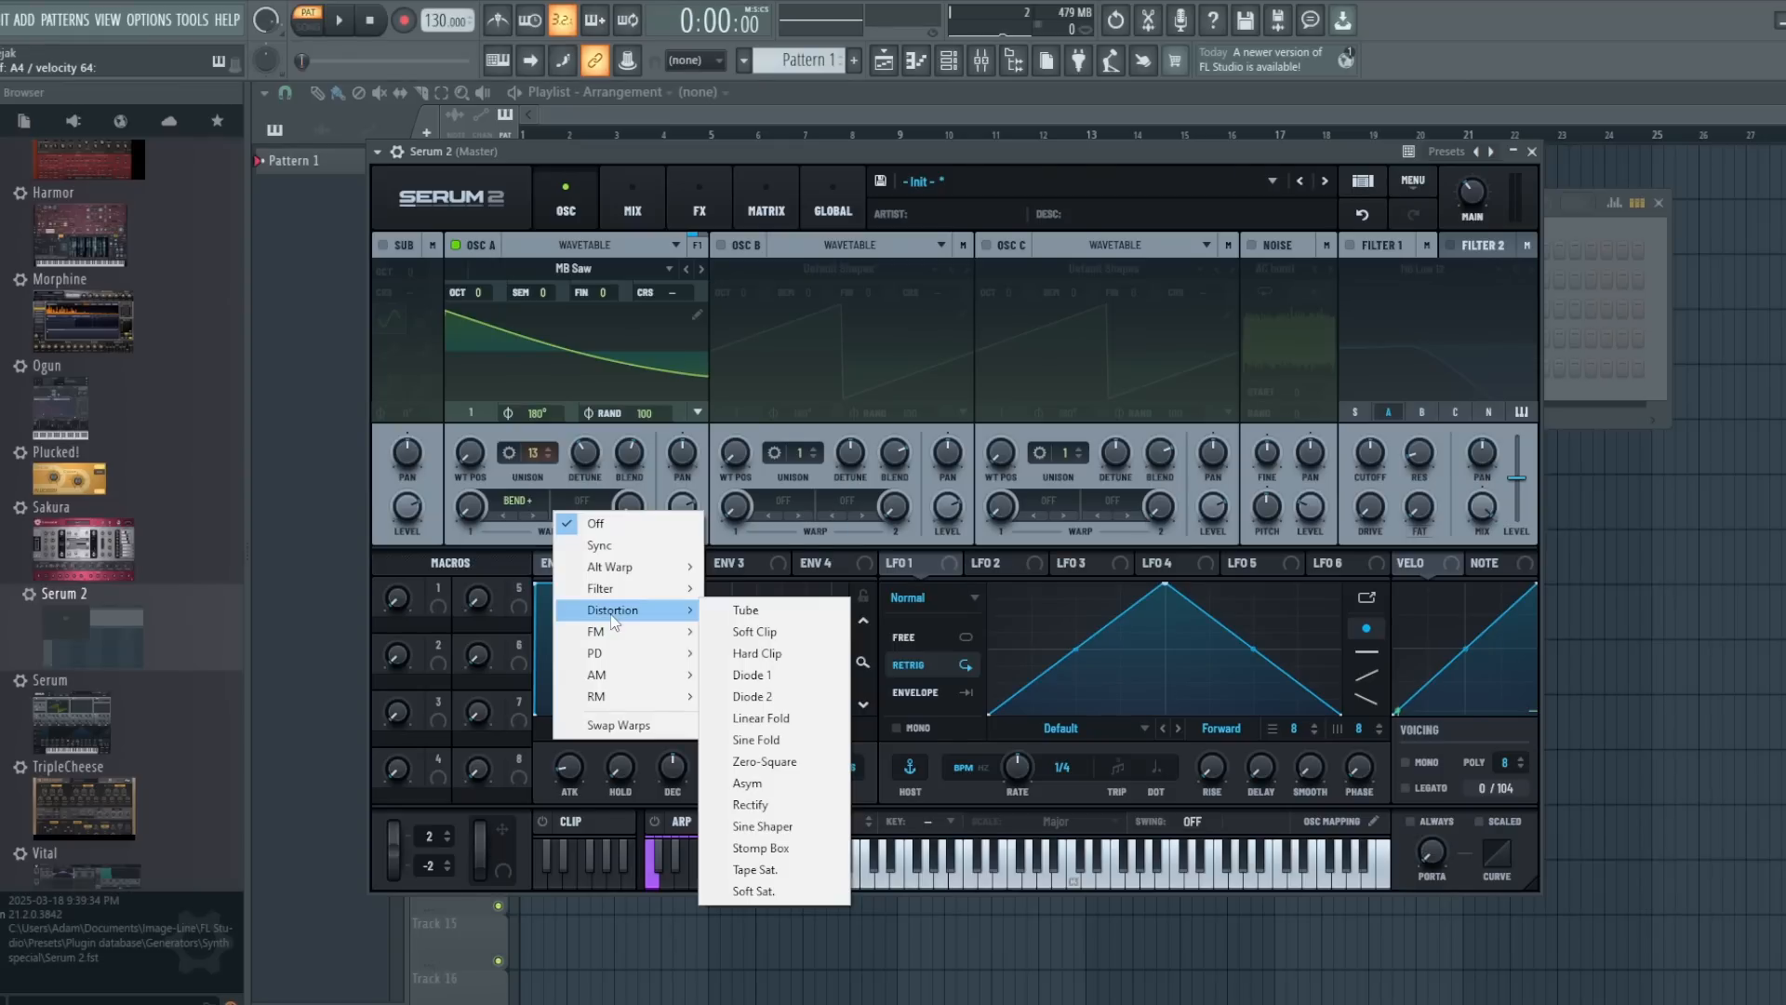
{"action": "left_click", "coordinate": [802, 614]}
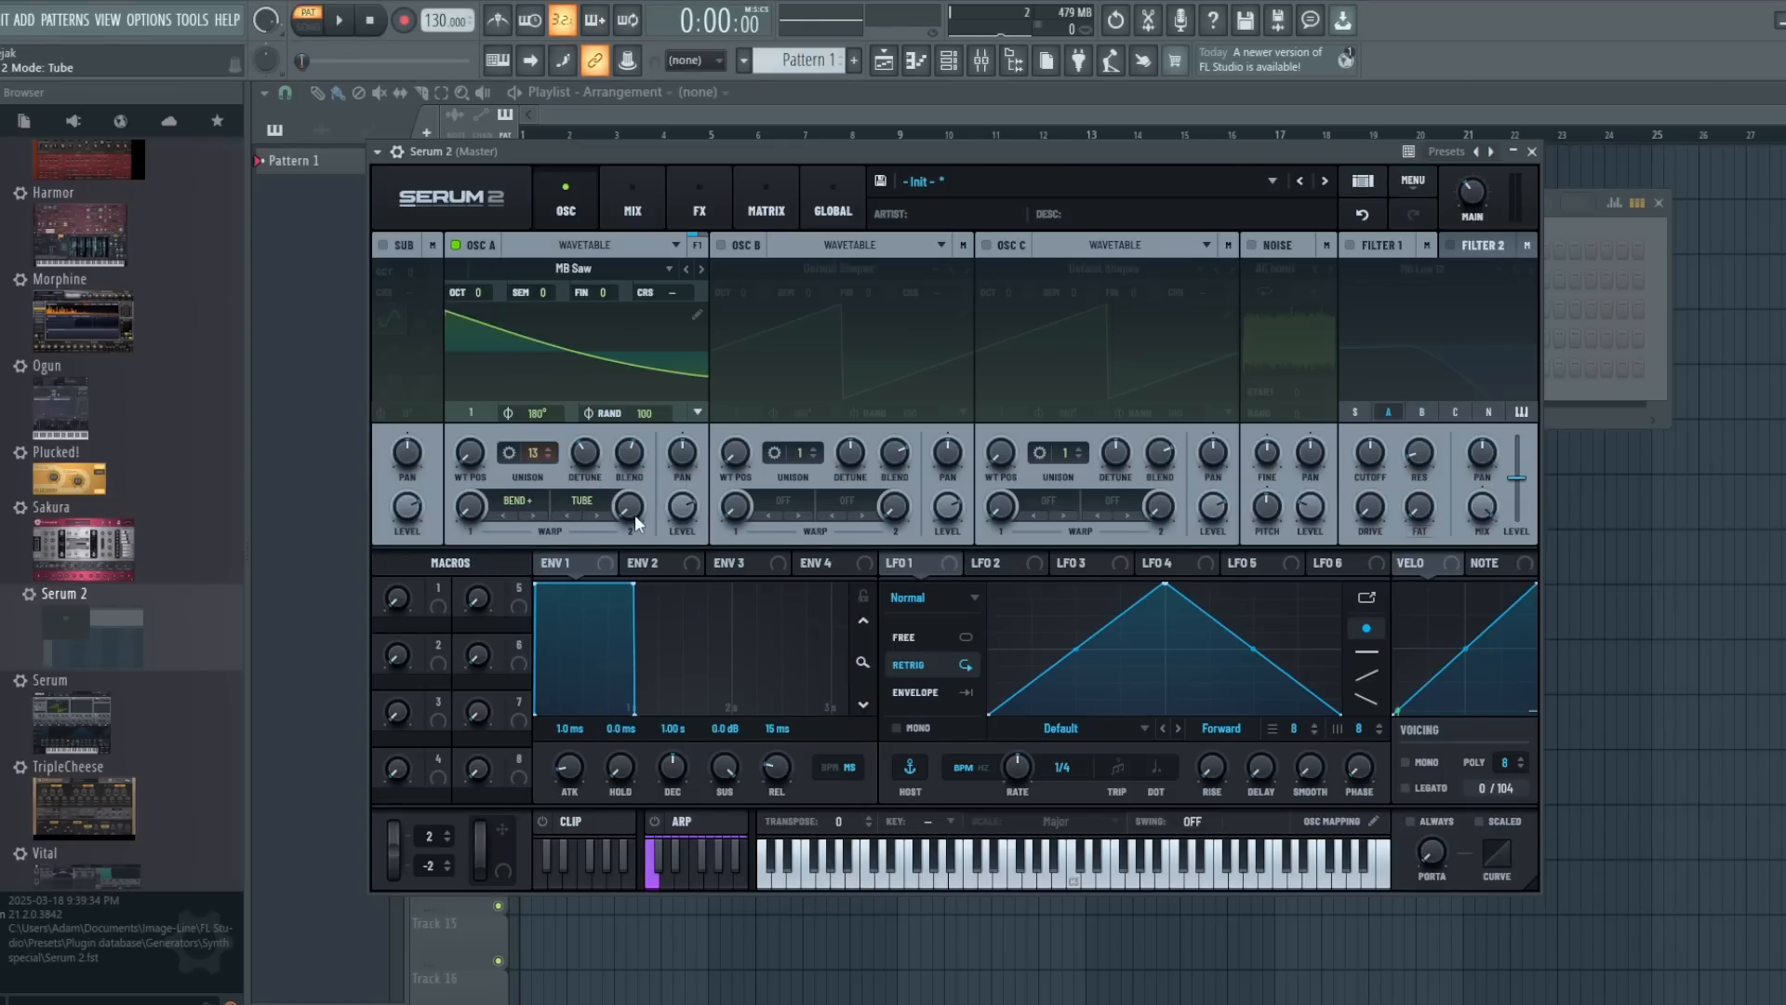
{"action": "left_click_drag", "start_coordinate": [634, 516], "coordinate": [629, 400]}
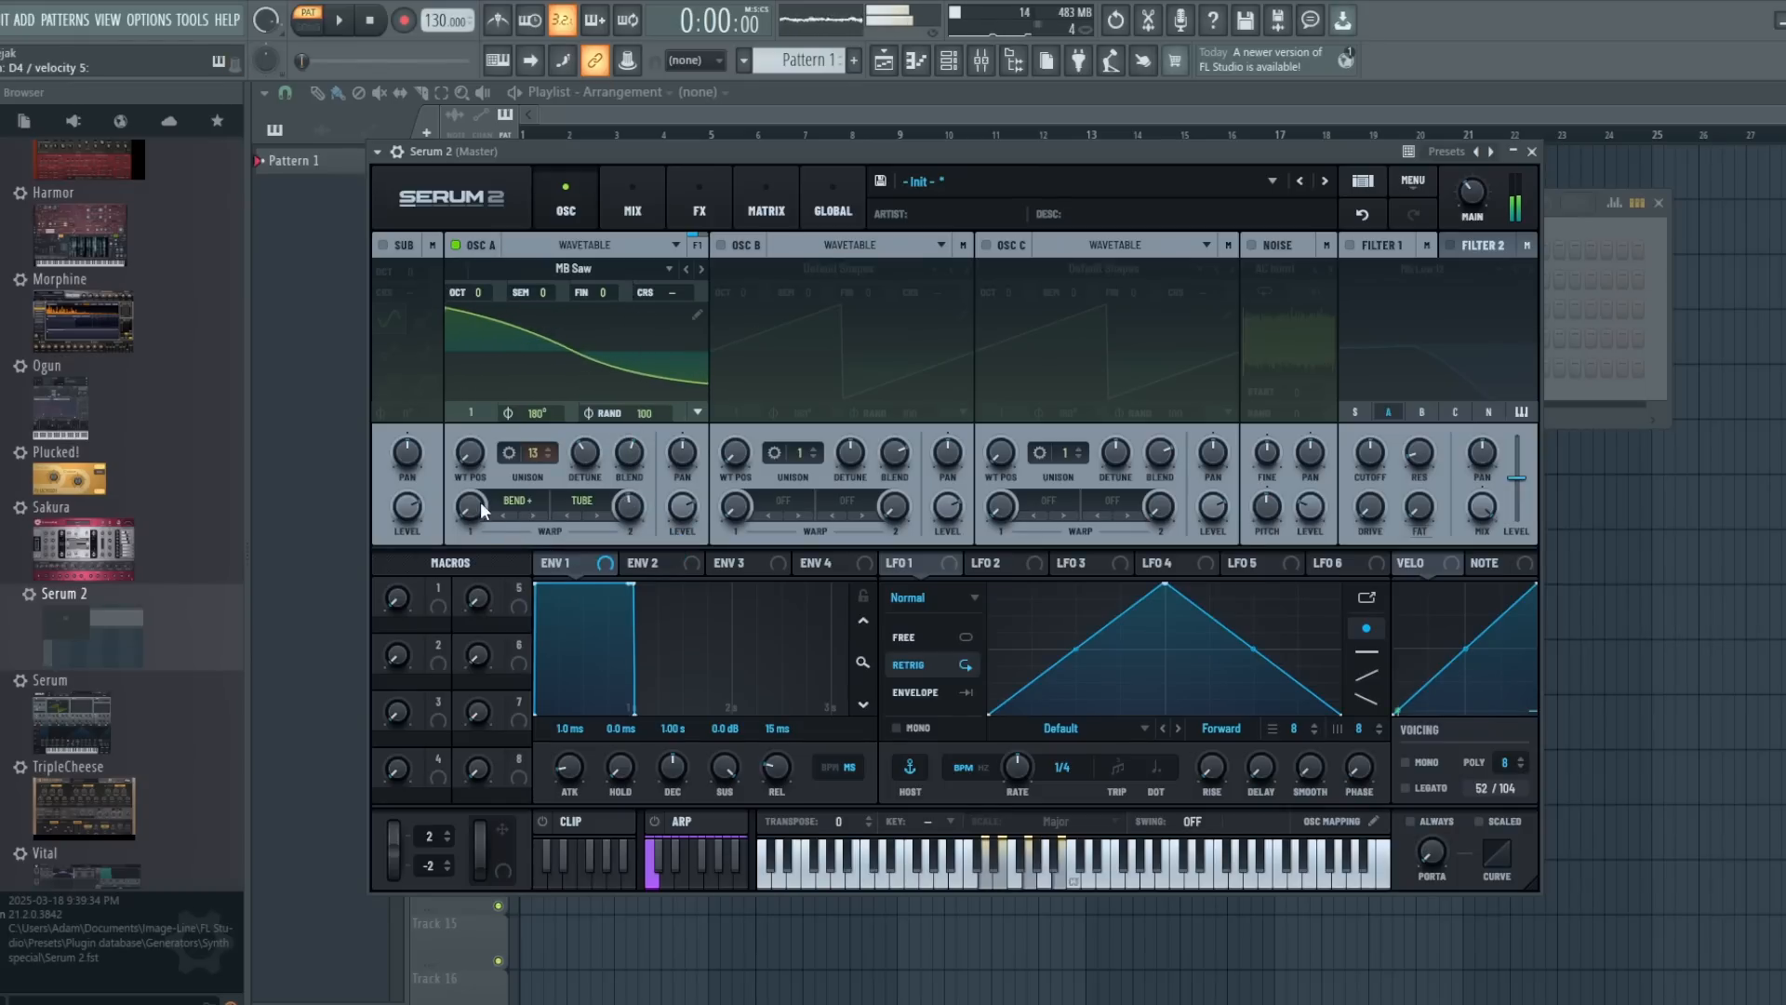
{"action": "left_click_drag", "start_coordinate": [483, 508], "coordinate": [500, 465]}
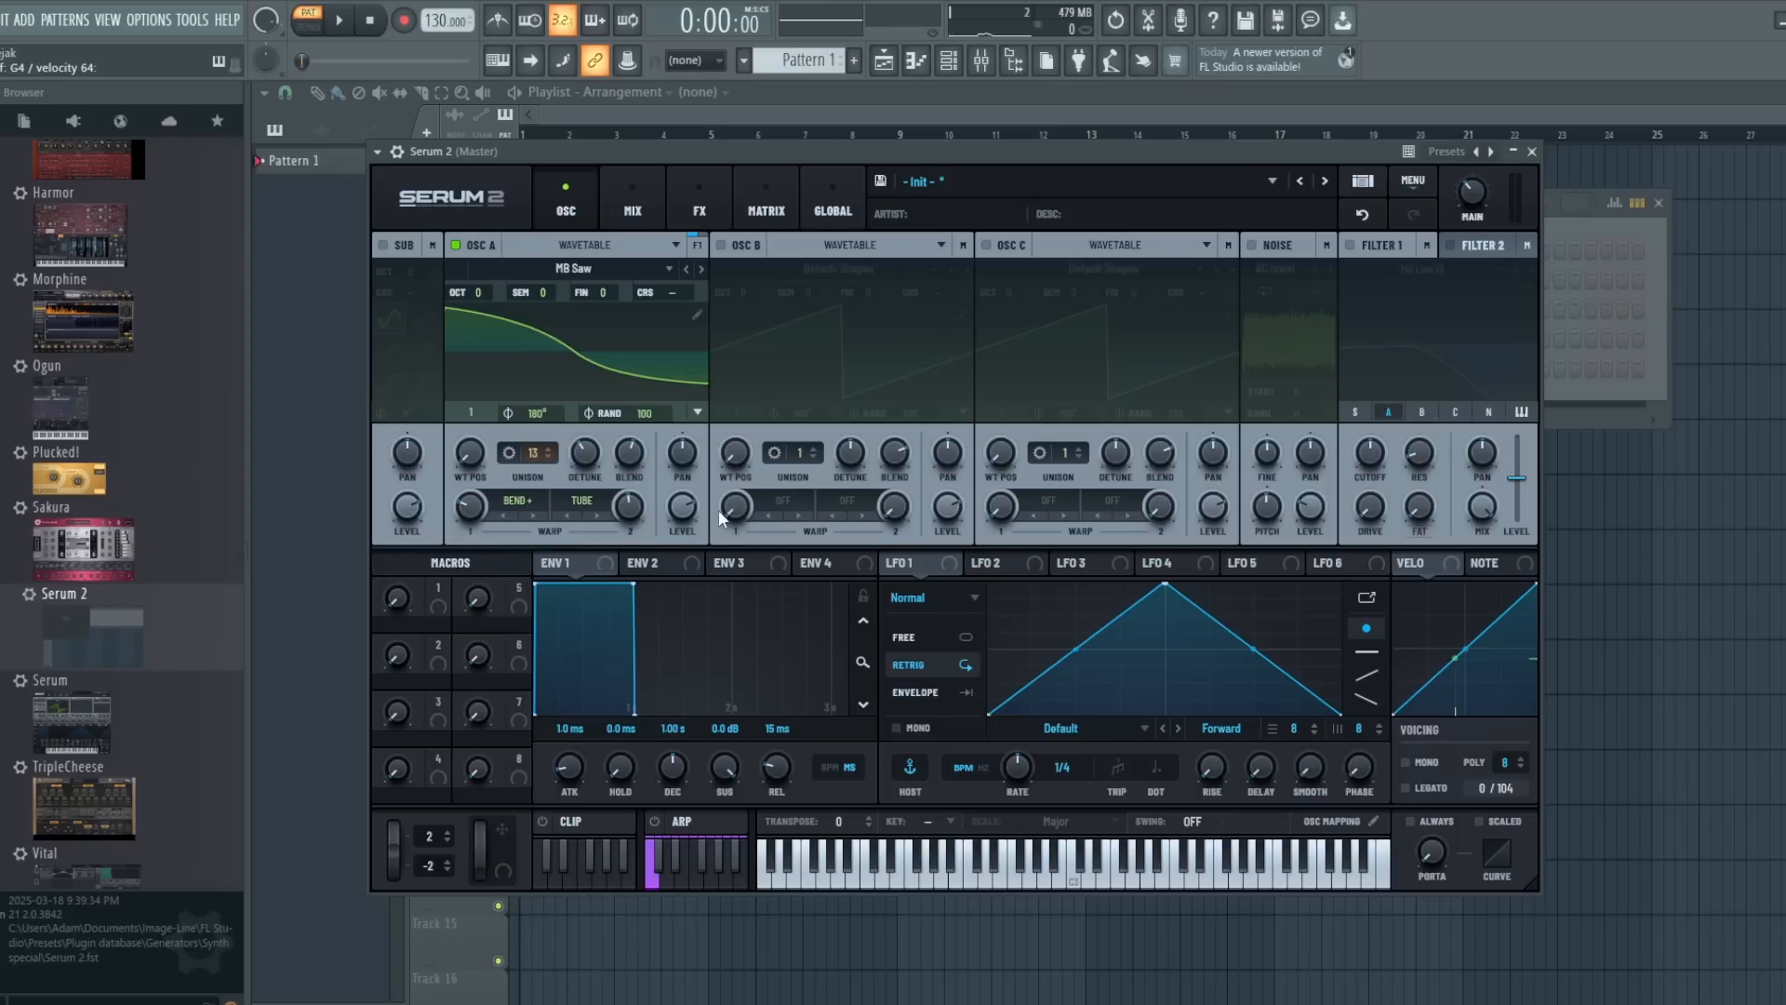
{"action": "left_click", "coordinate": [583, 269]}
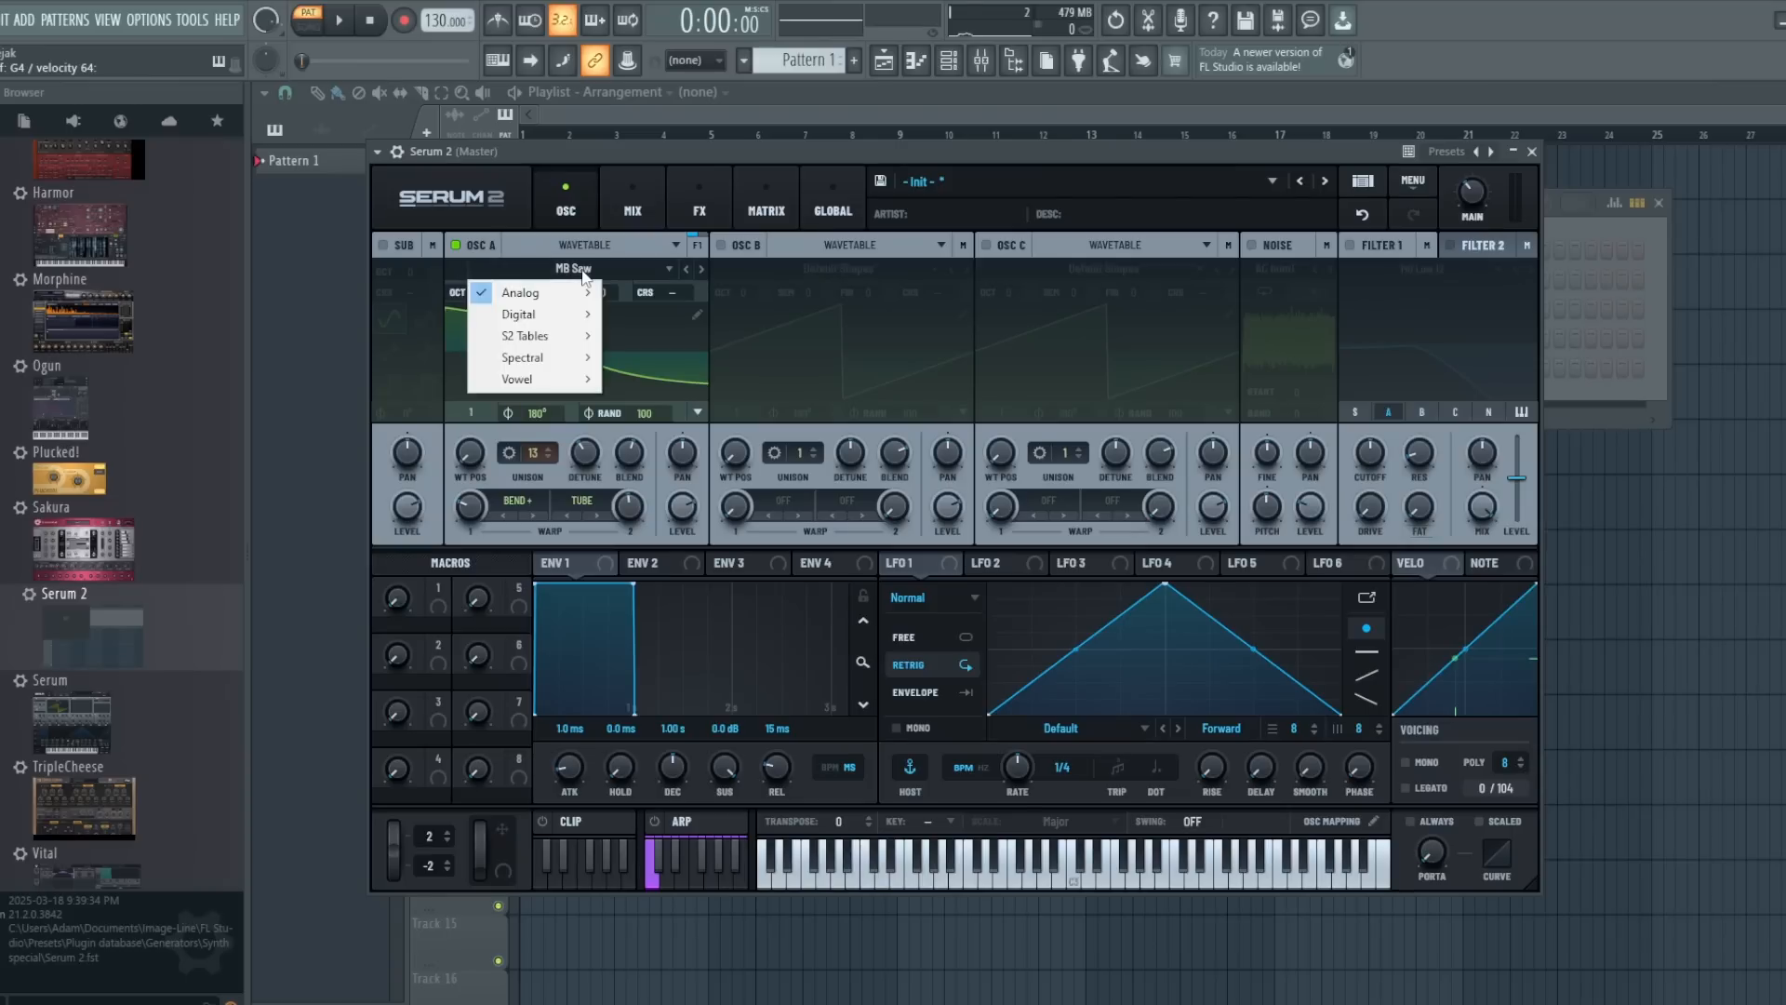
{"action": "mouse_move", "coordinate": [571, 337]}
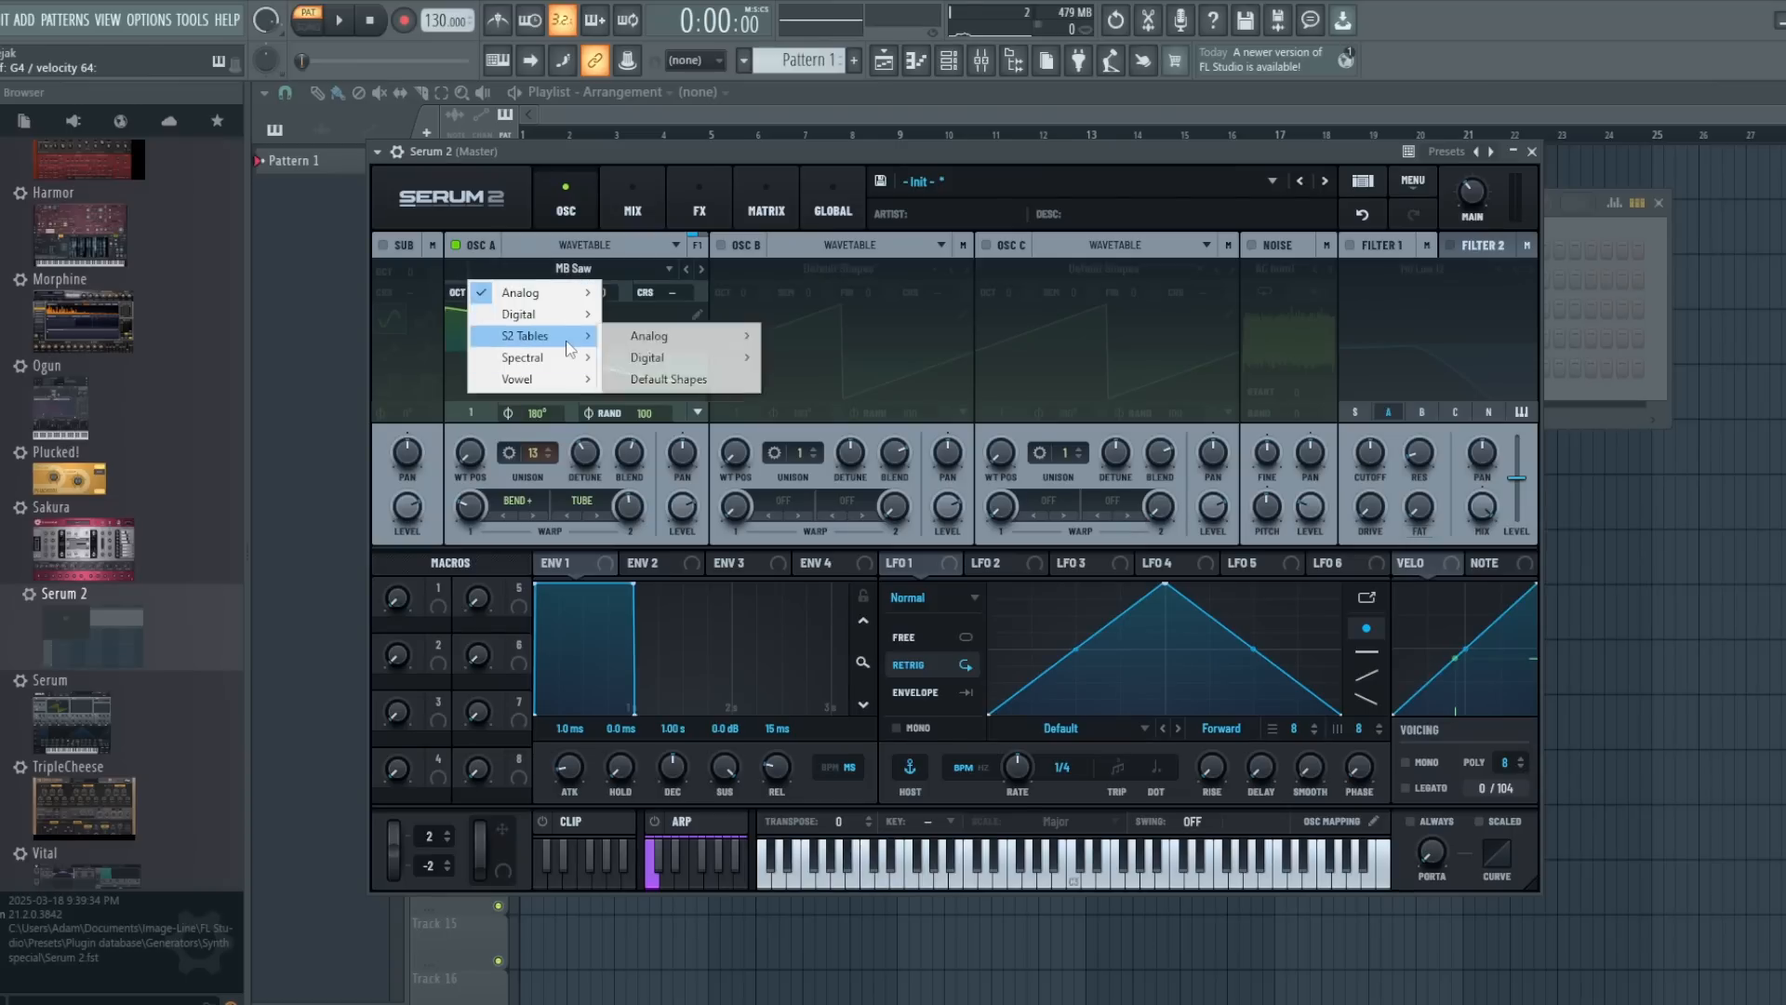
{"action": "mouse_move", "coordinate": [678, 349]}
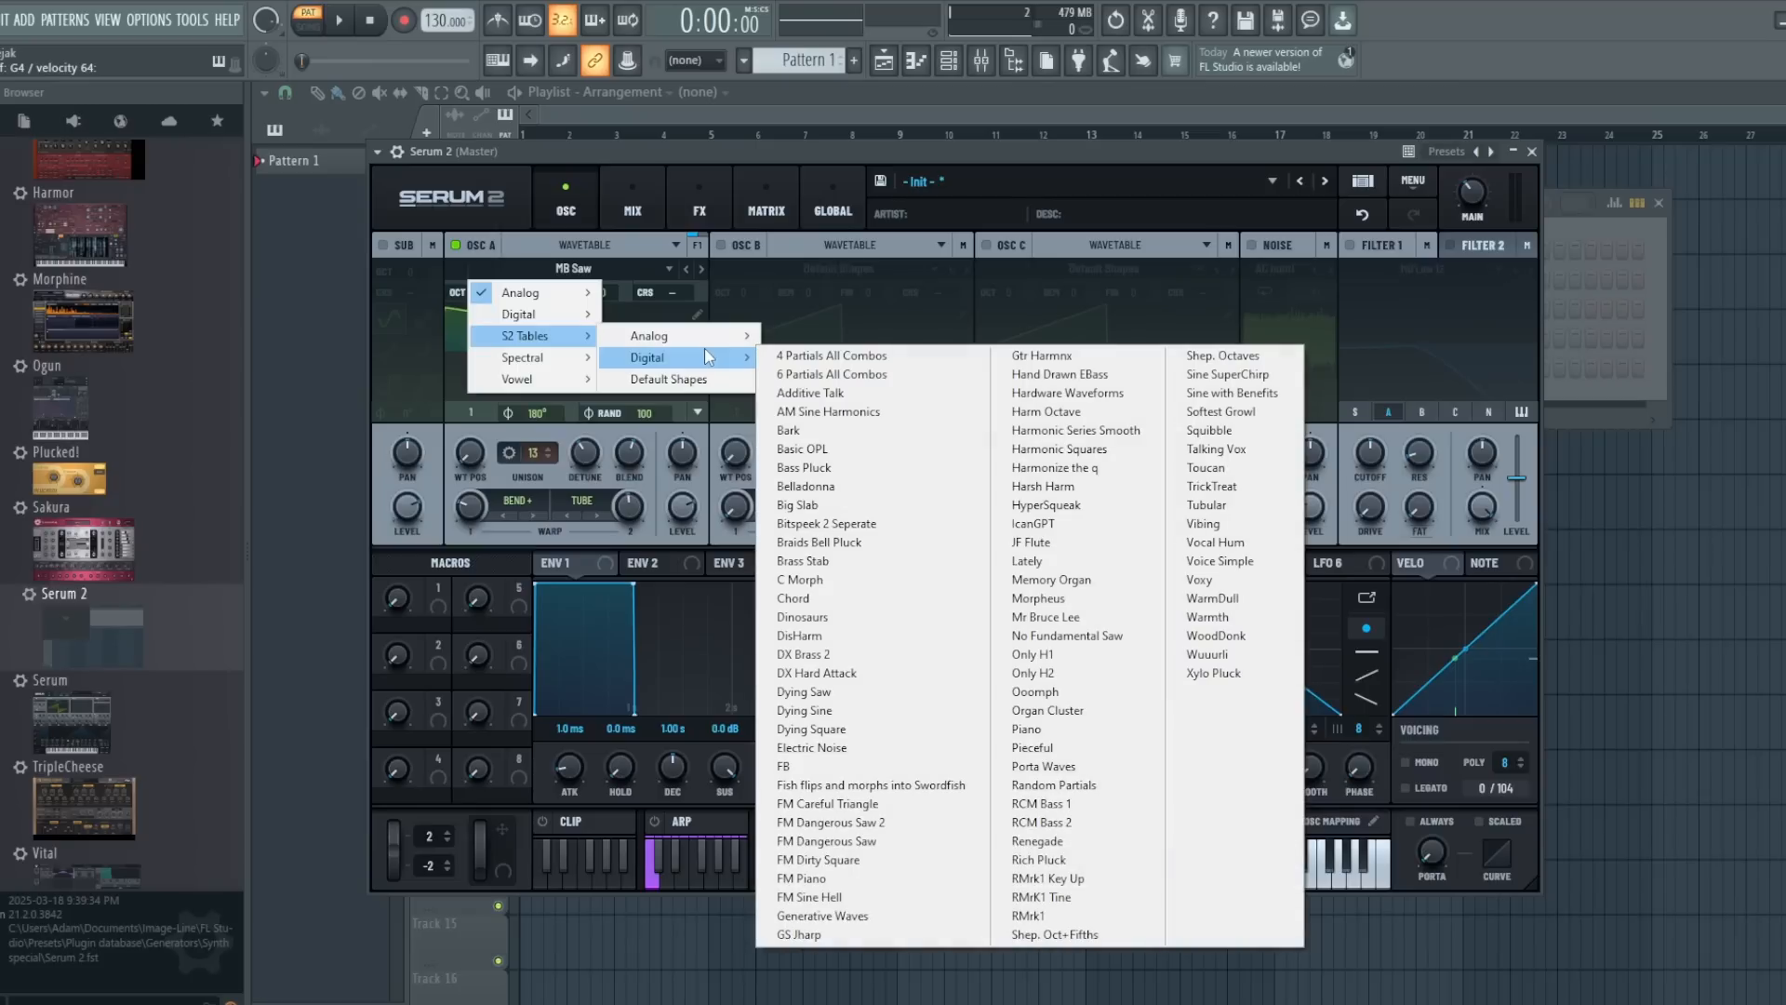
{"action": "left_click", "coordinate": [741, 346]}
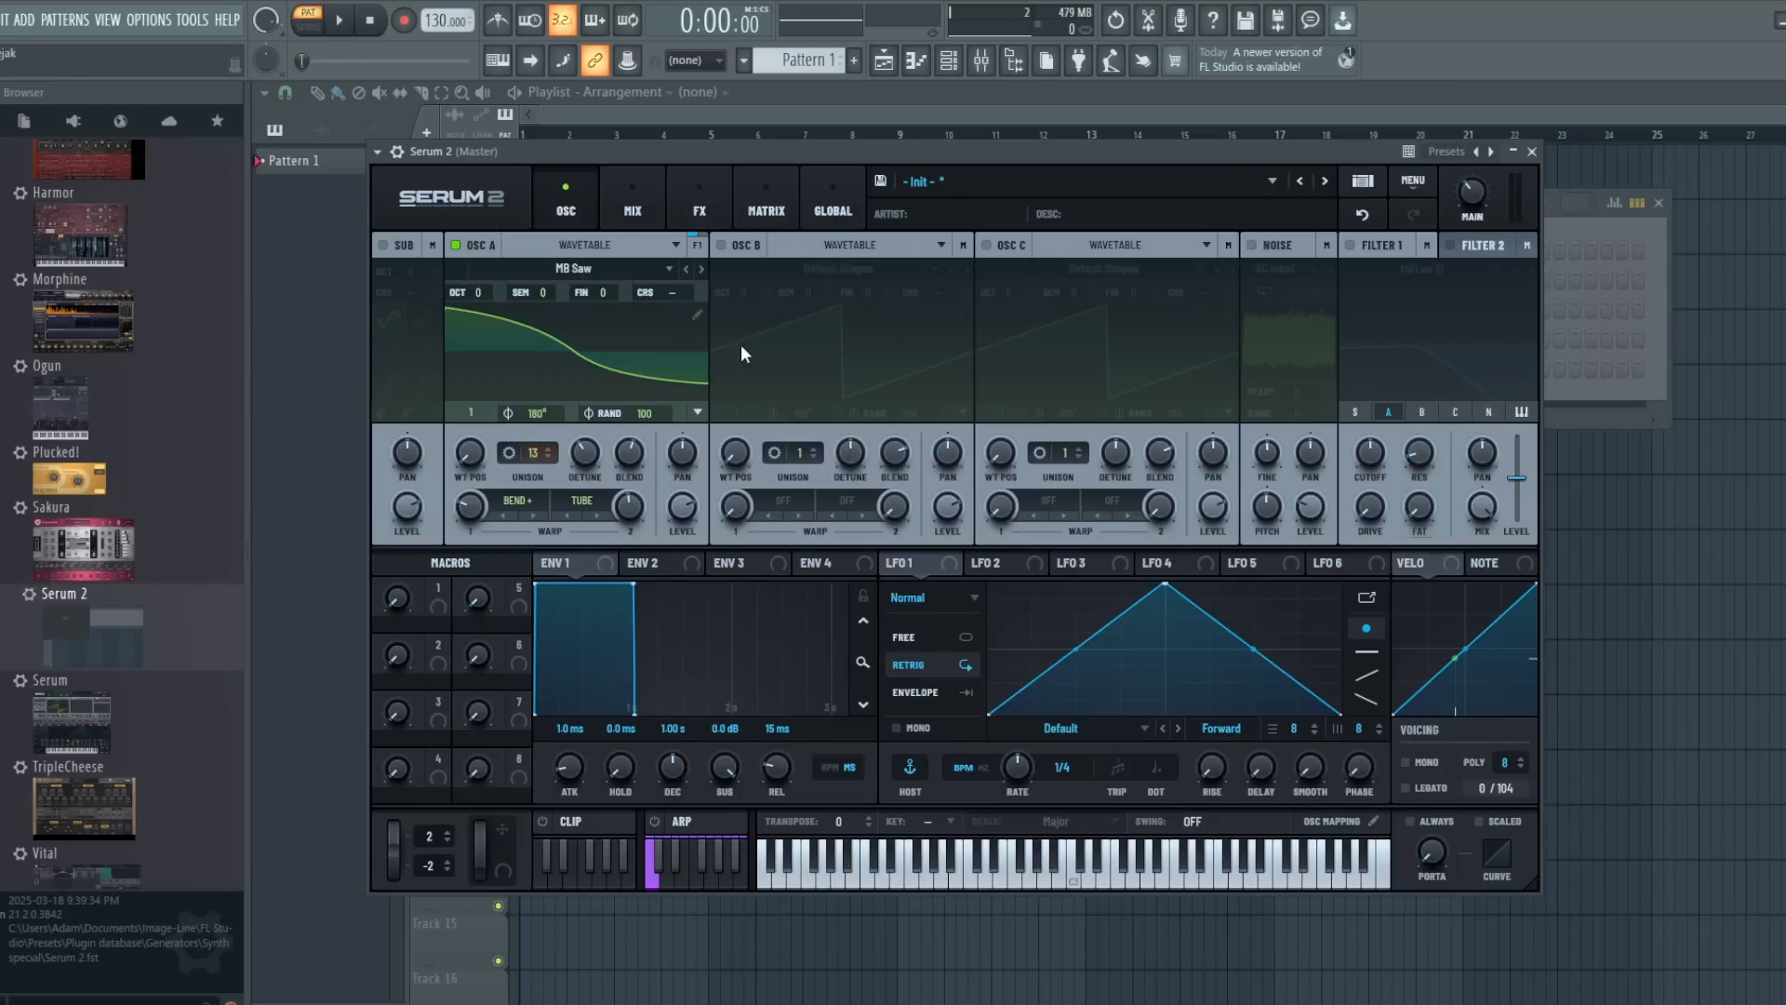